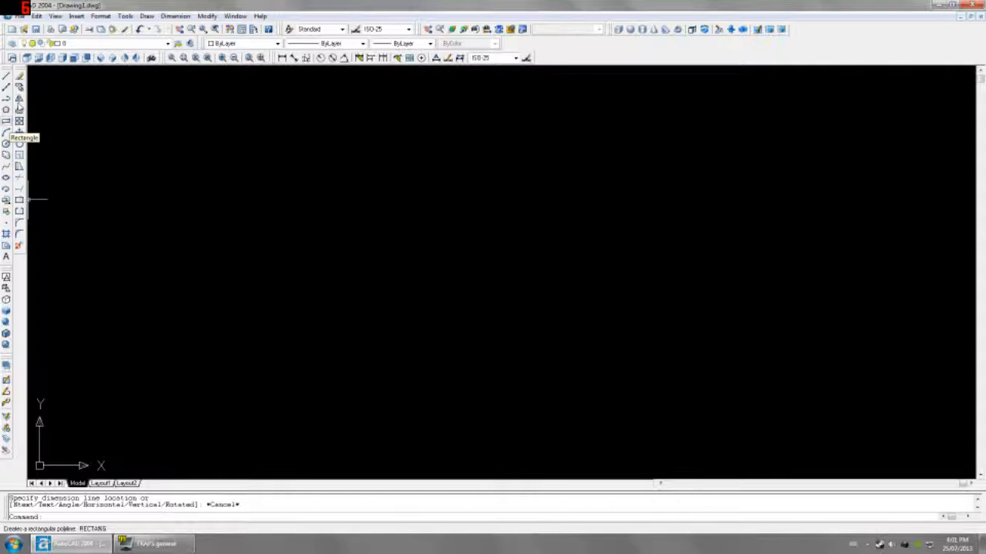
Draw a 1200 by 600 rectangle in the top view for the tabletop
{"action": "left_click", "coordinate": [28, 60]}
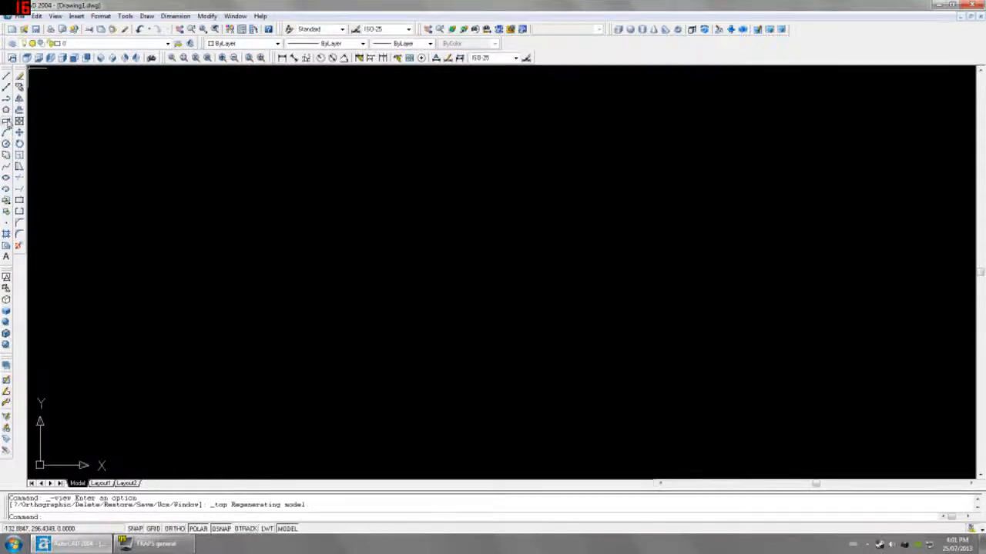
{"action": "left_click", "coordinate": [6, 121]}
{"action": "left_click", "coordinate": [175, 355]}
{"action": "type", "text": "@"}
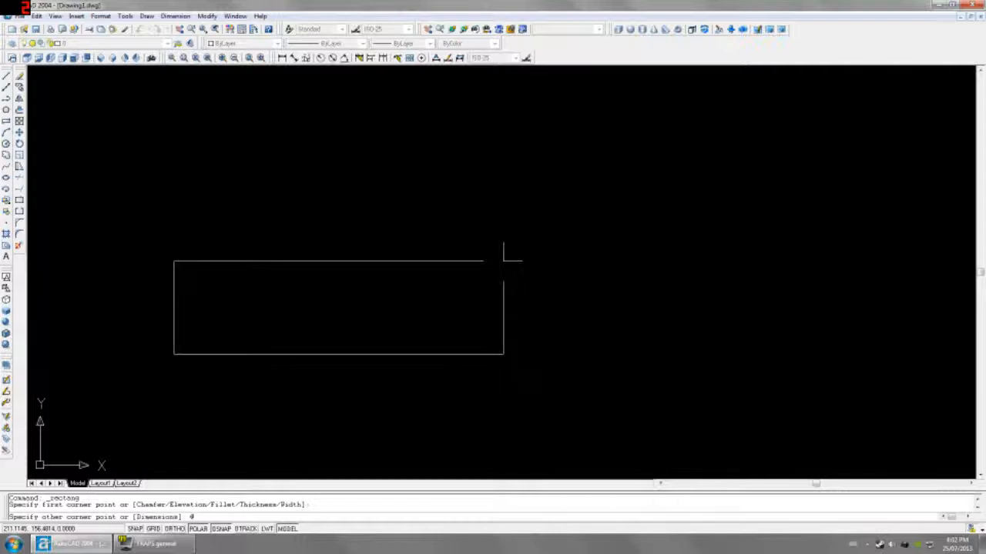
{"action": "type", "text": "4"}
{"action": "type", "text": "200"}
{"action": "type", "text": ","}
{"action": "type", "text": "600"}
{"action": "key", "text": "Return"}
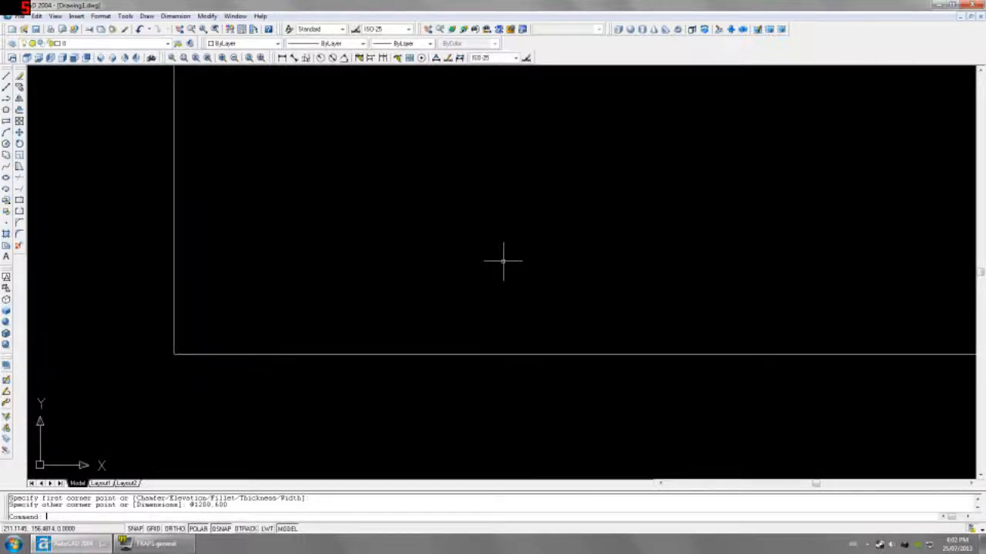
{"action": "scroll", "coordinate": [504, 260], "scroll_direction": "down", "scroll_amount": 6}
{"action": "middle_click_drag", "start_coordinate": [581, 211], "coordinate": [504, 268]}
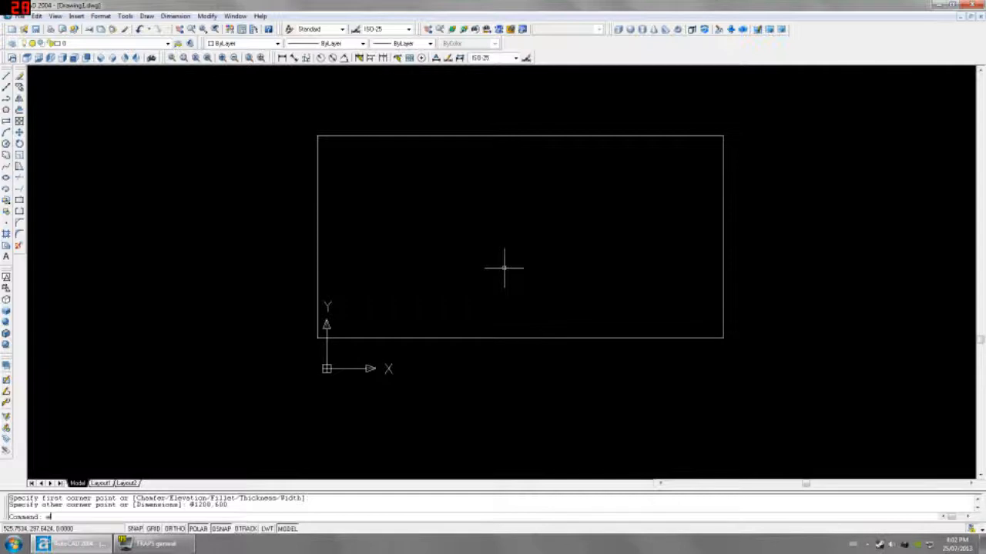
Extrude the tabletop rectangle 19 units without taper and check it with hidden-line shading in the southwest isometric view
{"action": "type", "text": "ext"}
{"action": "key", "text": "Return"}
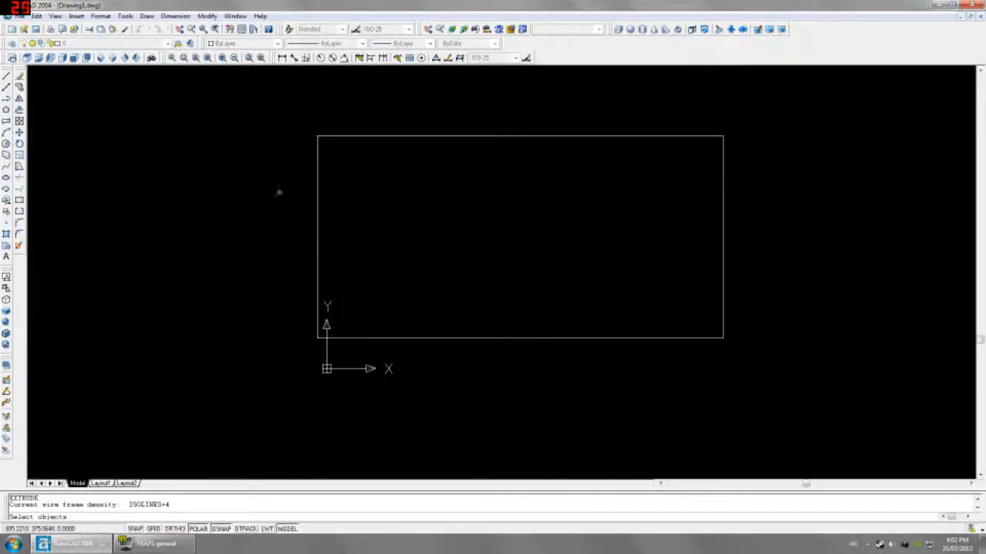
{"action": "left_click", "coordinate": [317, 199]}
{"action": "key", "text": "Return"}
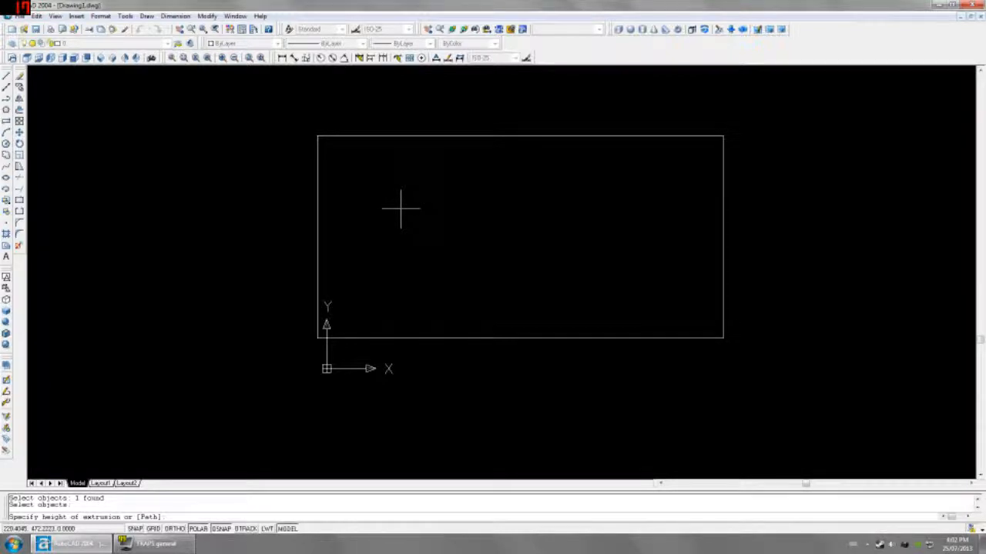
{"action": "type", "text": "15"}
{"action": "key", "text": "Return"}
{"action": "key", "text": "Return"}
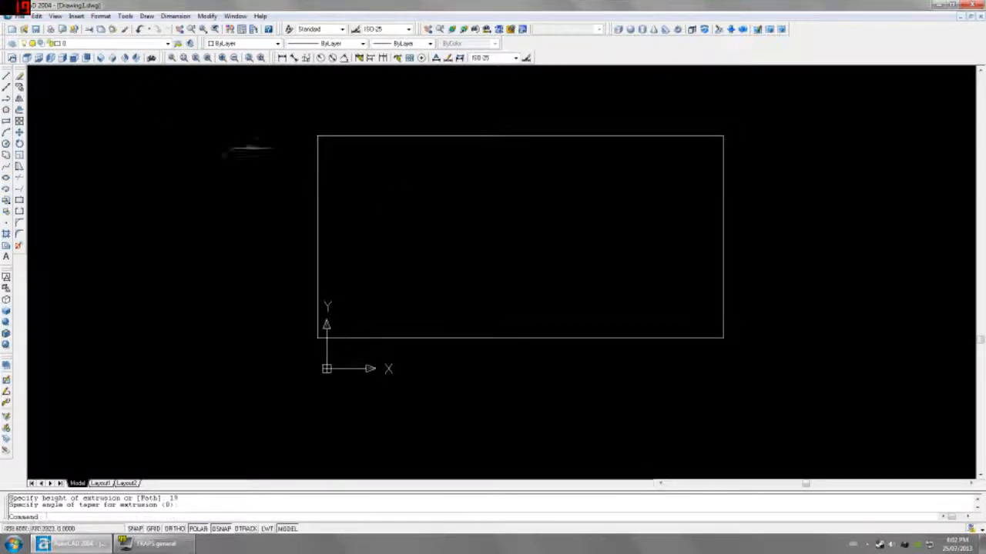
{"action": "left_click", "coordinate": [101, 59]}
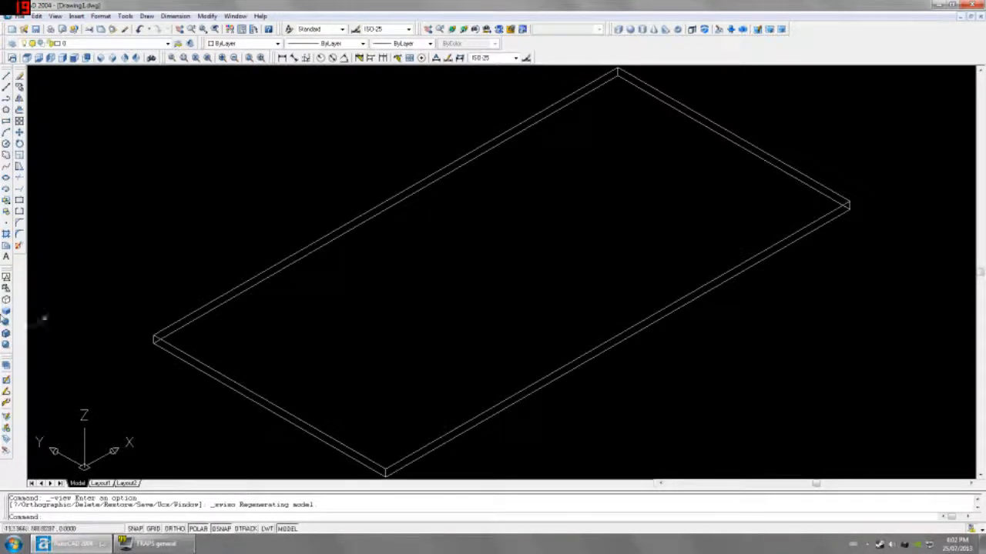
{"action": "left_click", "coordinate": [6, 300]}
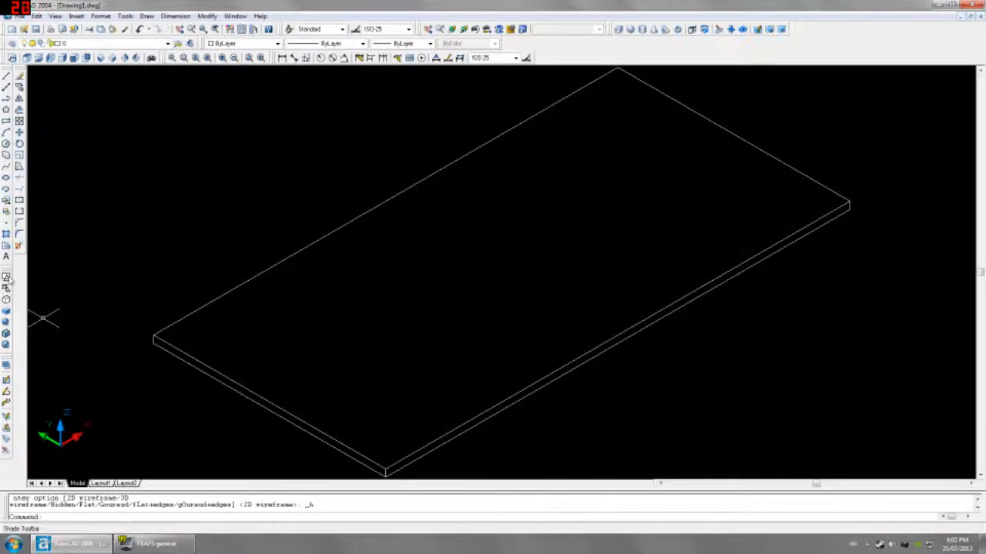
{"action": "left_click", "coordinate": [6, 278]}
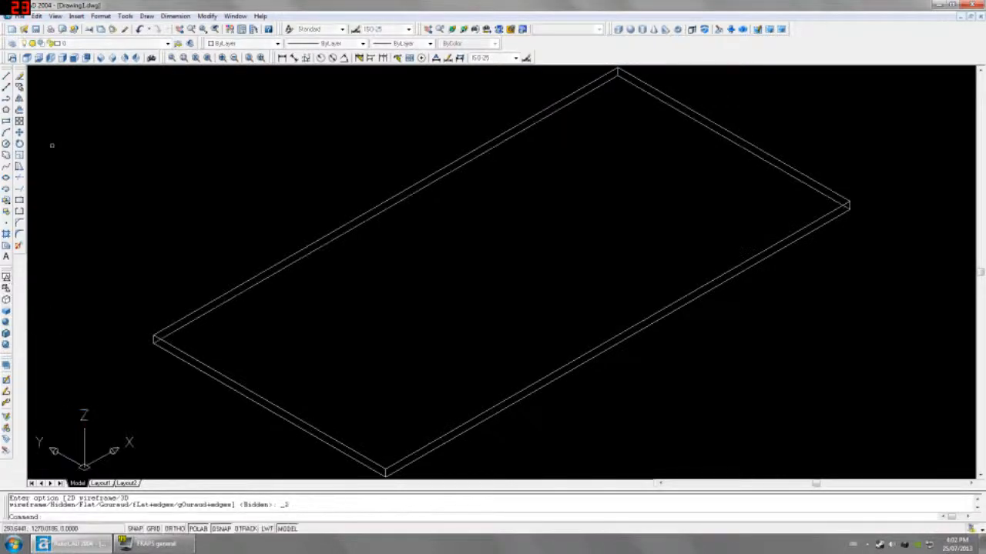
{"action": "left_click", "coordinate": [49, 58]}
{"action": "left_click", "coordinate": [6, 121]}
{"action": "scroll", "coordinate": [218, 286], "scroll_direction": "down", "scroll_amount": 4}
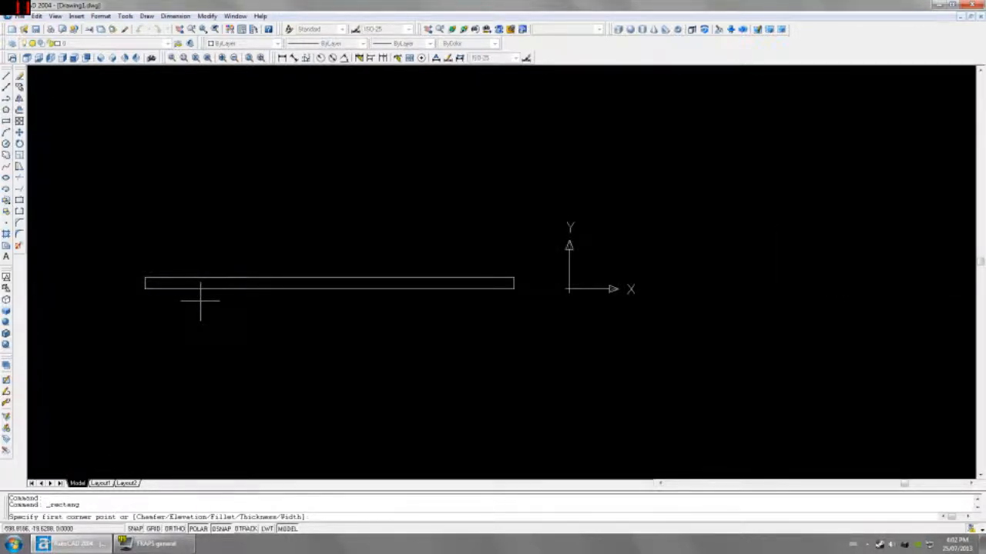
{"action": "type", "text": "from"}
{"action": "key", "text": "Return"}
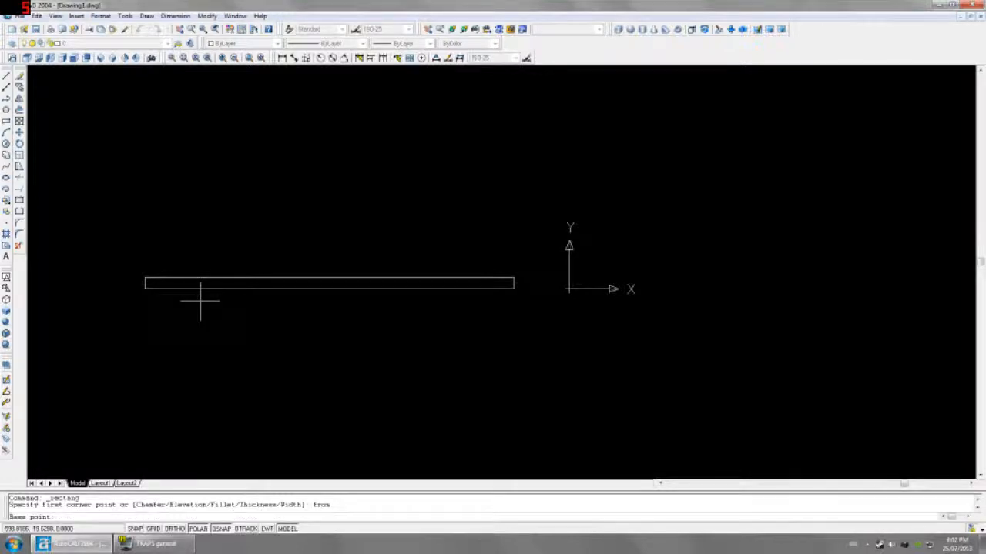
{"action": "left_click", "coordinate": [145, 289]}
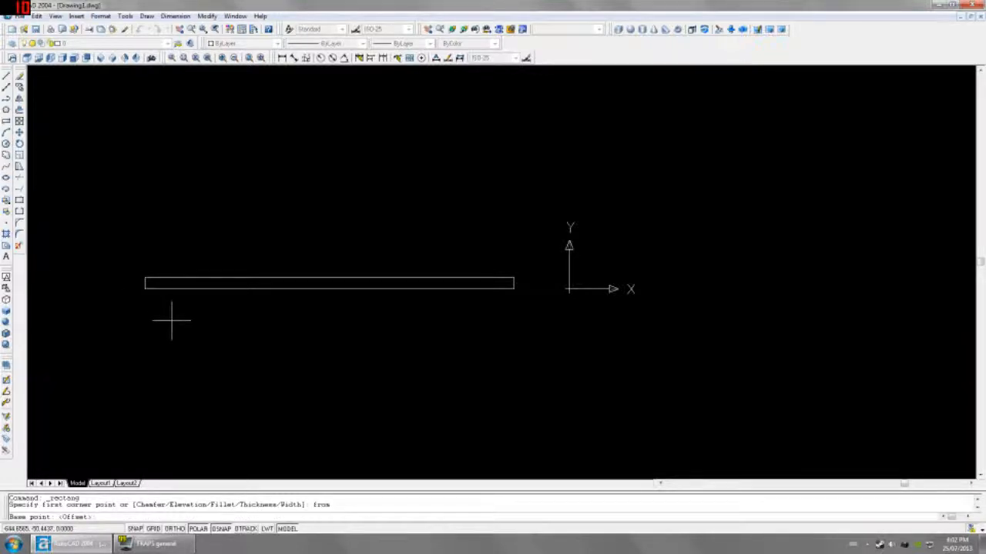
{"action": "type", "text": "@15,0"}
{"action": "key", "text": "Return"}
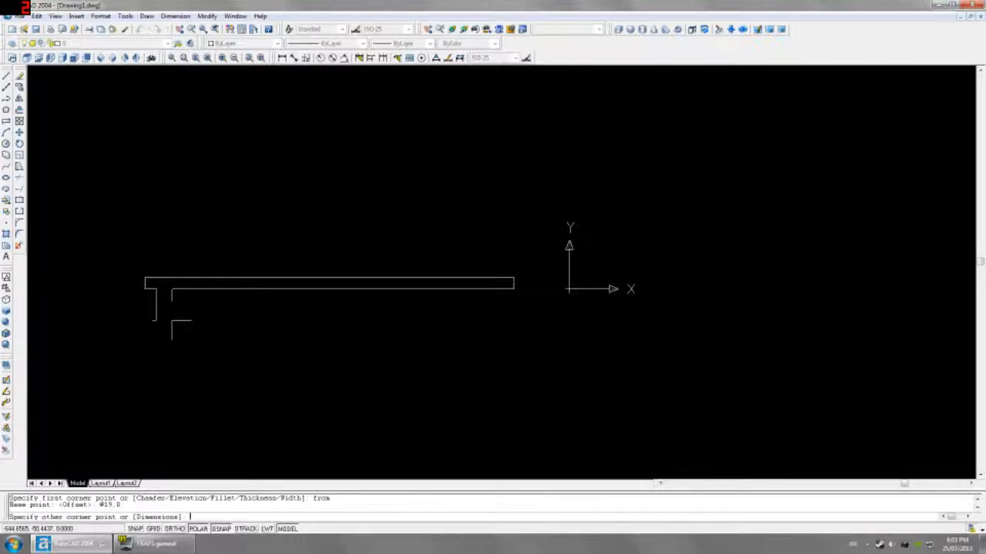
Place the side panel rectangle's opposite corner at offset @-19,-750 from the tabletop's lower-right corner
{"action": "type", "text": "deom"}
{"action": "key", "text": "Return"}
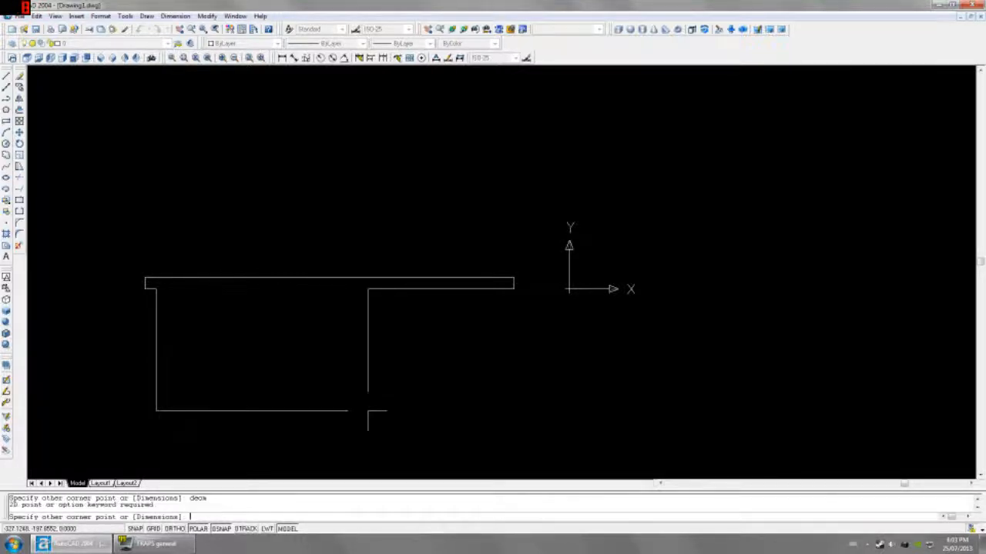
{"action": "type", "text": "from"}
{"action": "key", "text": "Return"}
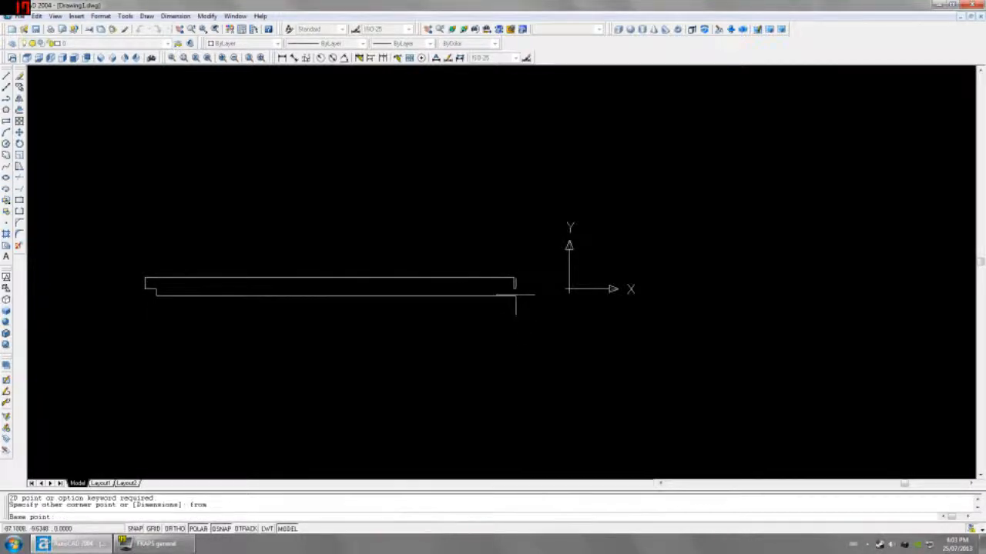
{"action": "left_click", "coordinate": [513, 280]}
{"action": "type", "text": "@-19,"}
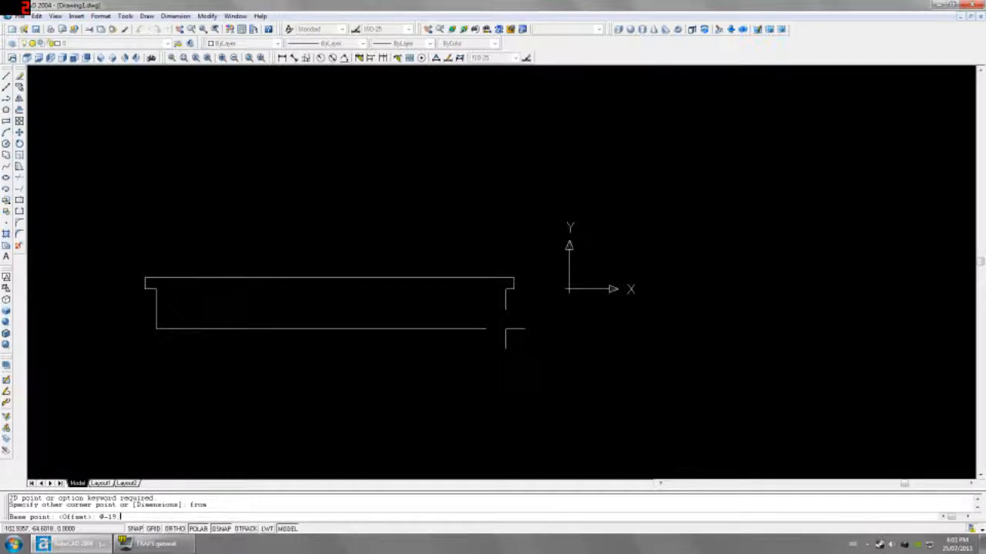
{"action": "key", "text": "BackSpace"}
{"action": "type", "text": "750"}
{"action": "key", "text": "Return"}
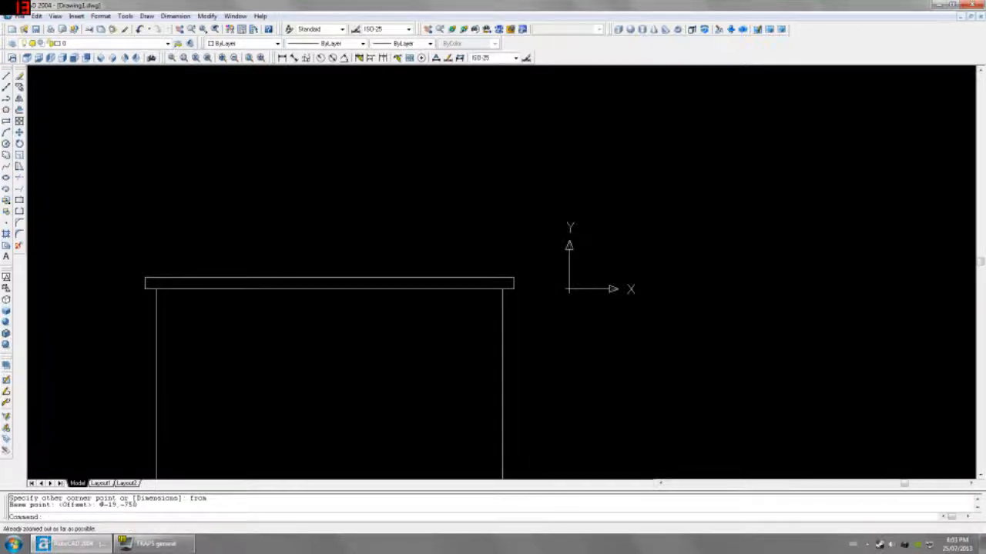
Extrude the side panel rectangle 19 units with no taper
{"action": "middle_click_drag", "start_coordinate": [506, 378], "coordinate": [503, 237]}
{"action": "type", "text": "ext"}
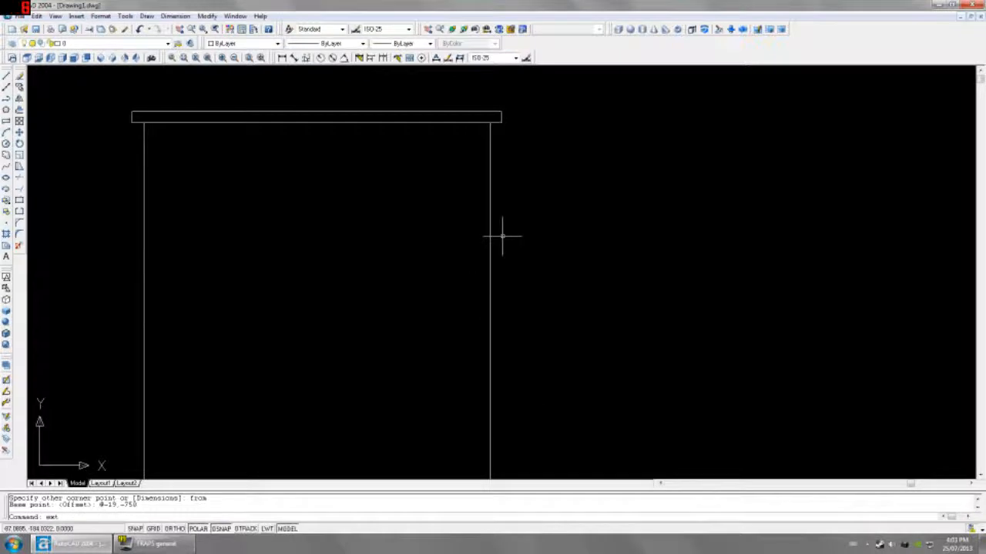
{"action": "key", "text": "Return"}
{"action": "left_click", "coordinate": [490, 244]}
{"action": "key", "text": "Return"}
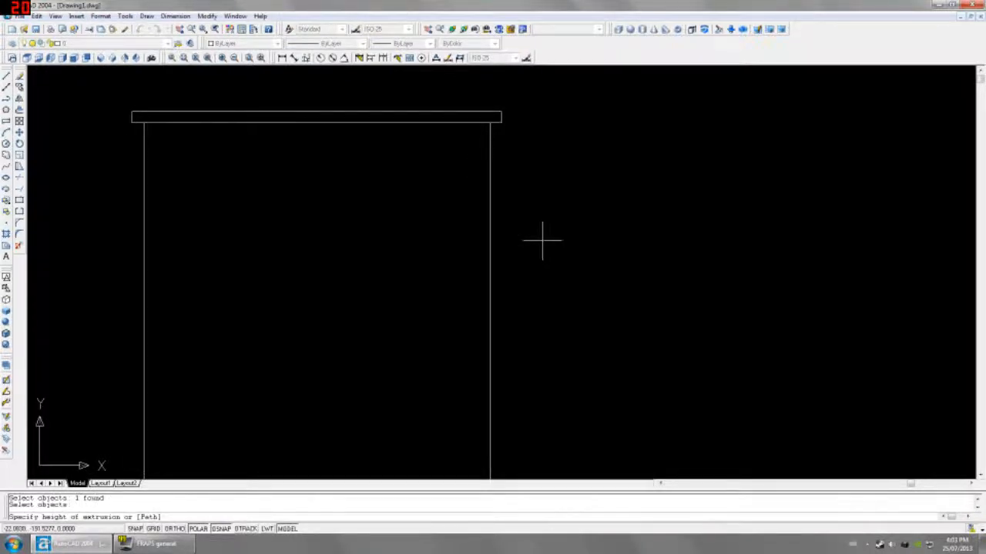
{"action": "type", "text": "19"}
{"action": "key", "text": "Return"}
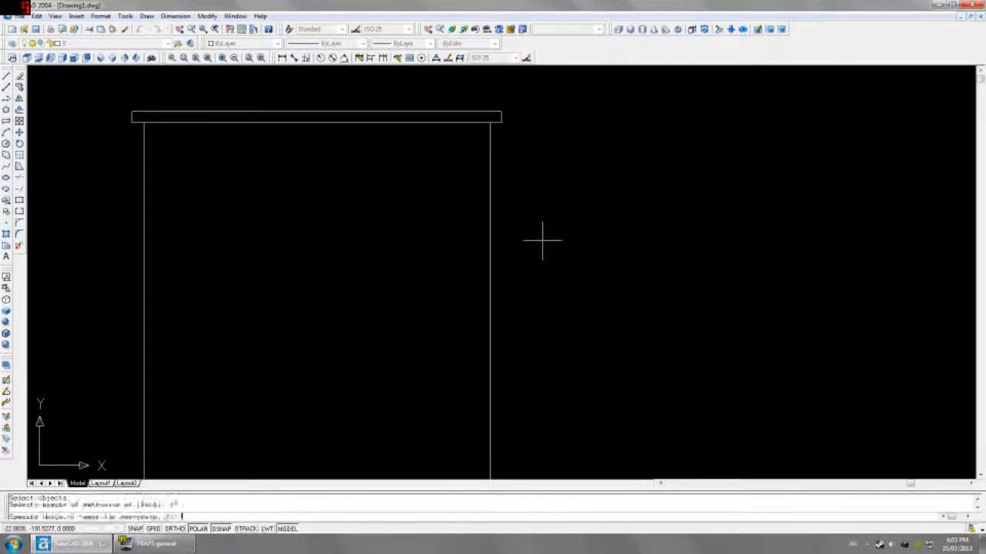
{"action": "key", "text": "Return"}
{"action": "left_click", "coordinate": [74, 57]}
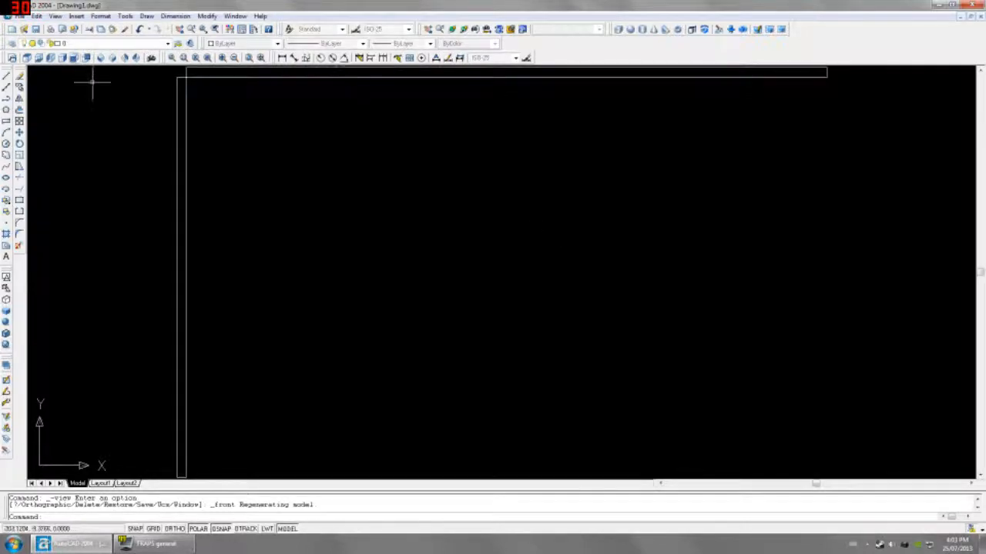
{"action": "middle_click_drag", "start_coordinate": [268, 149], "coordinate": [265, 263]}
{"action": "scroll", "coordinate": [238, 253], "scroll_direction": "up", "scroll_amount": 3}
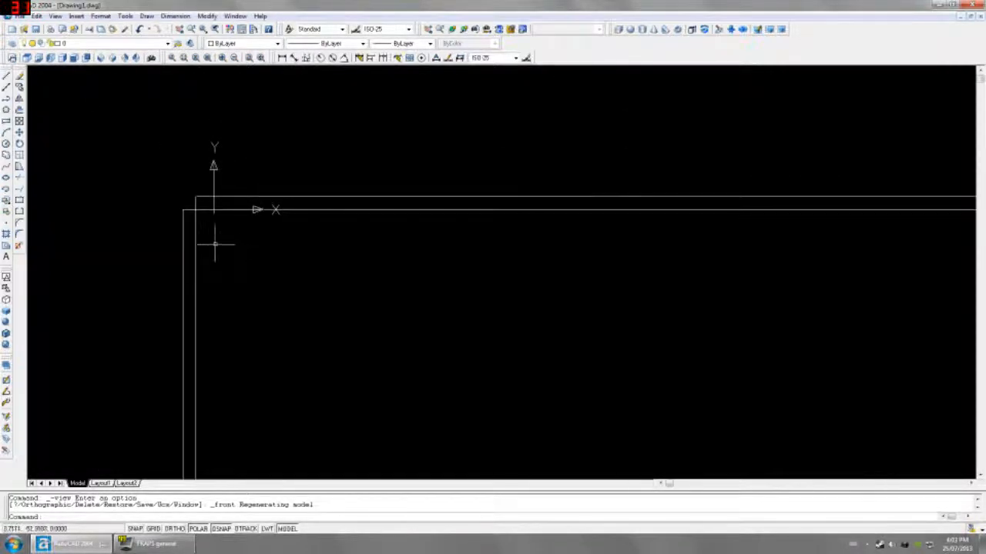
{"action": "left_click", "coordinate": [216, 243]}
{"action": "left_click", "coordinate": [149, 244]}
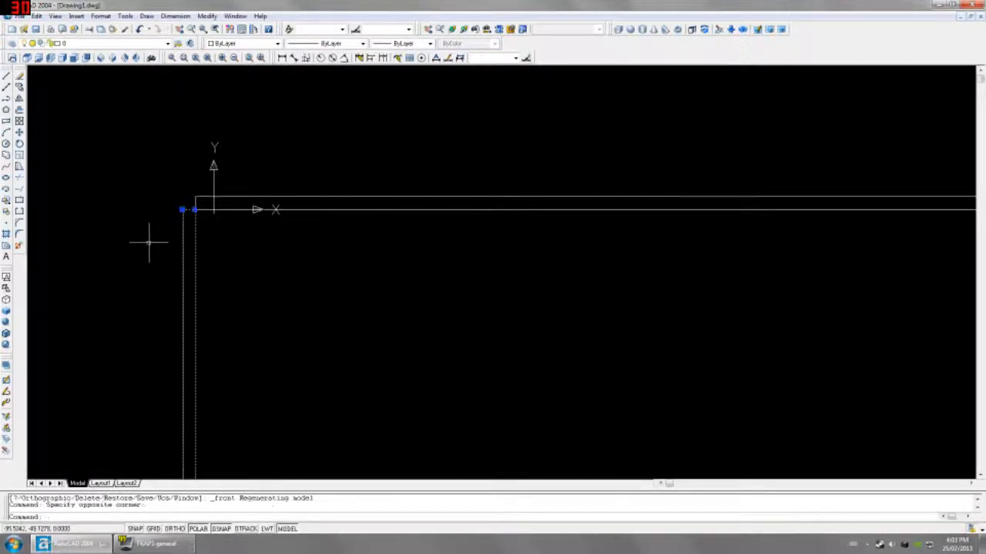
{"action": "type", "text": "m"}
{"action": "key", "text": "Return"}
{"action": "left_click", "coordinate": [326, 270]}
{"action": "type", "text": "4"}
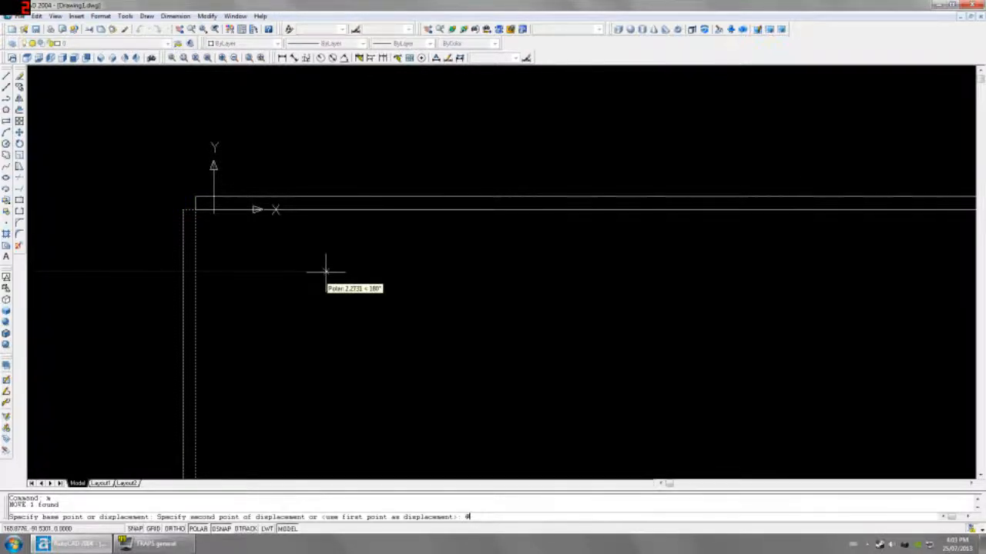
{"action": "type", "text": "38,0"}
{"action": "key", "text": "Return"}
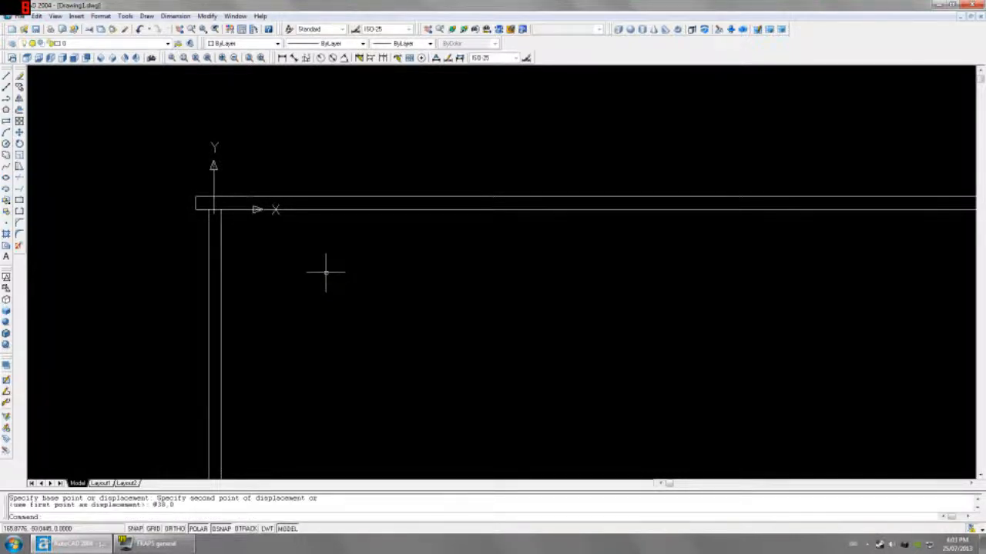
Mirror the side panel about a vertical line through the midpoint of the tabletop's underside, keeping the original
{"action": "scroll", "coordinate": [325, 272], "scroll_direction": "down", "scroll_amount": 2}
{"action": "left_click", "coordinate": [326, 273]}
{"action": "left_click", "coordinate": [125, 336]}
{"action": "left_click", "coordinate": [344, 325]}
{"action": "left_click", "coordinate": [190, 369]}
{"action": "left_click", "coordinate": [300, 338]}
{"action": "left_click", "coordinate": [218, 342]}
{"action": "type", "text": "mi"}
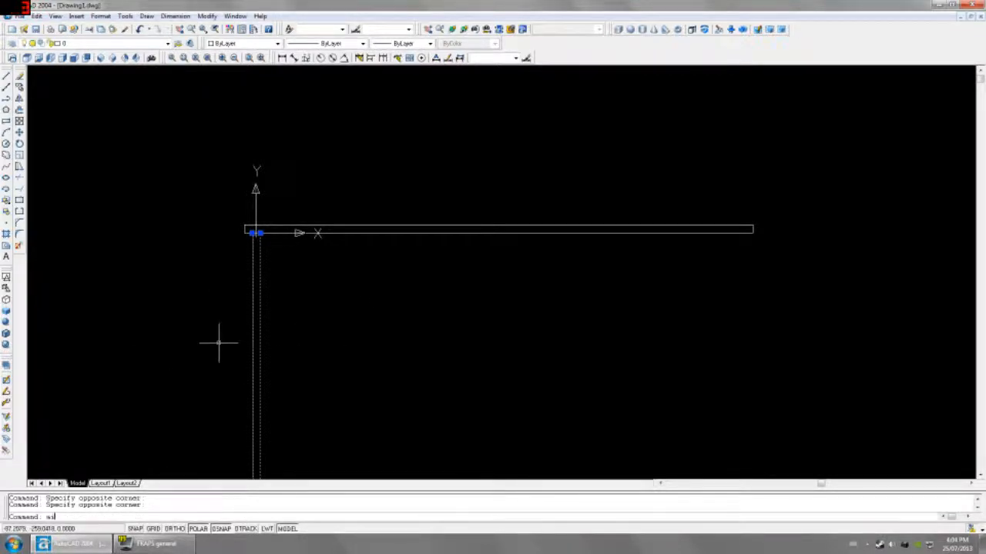
{"action": "key", "text": "Return"}
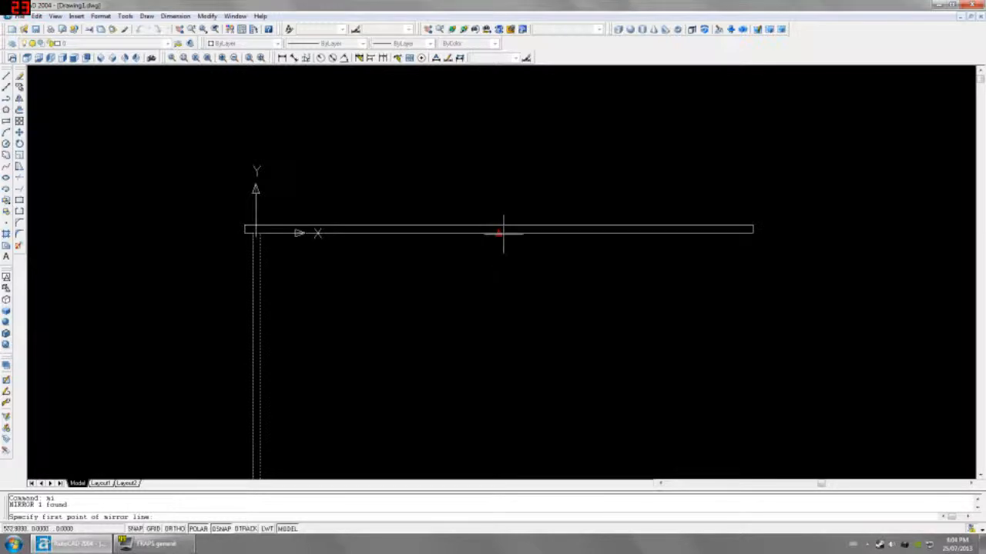
{"action": "left_click", "coordinate": [499, 232]}
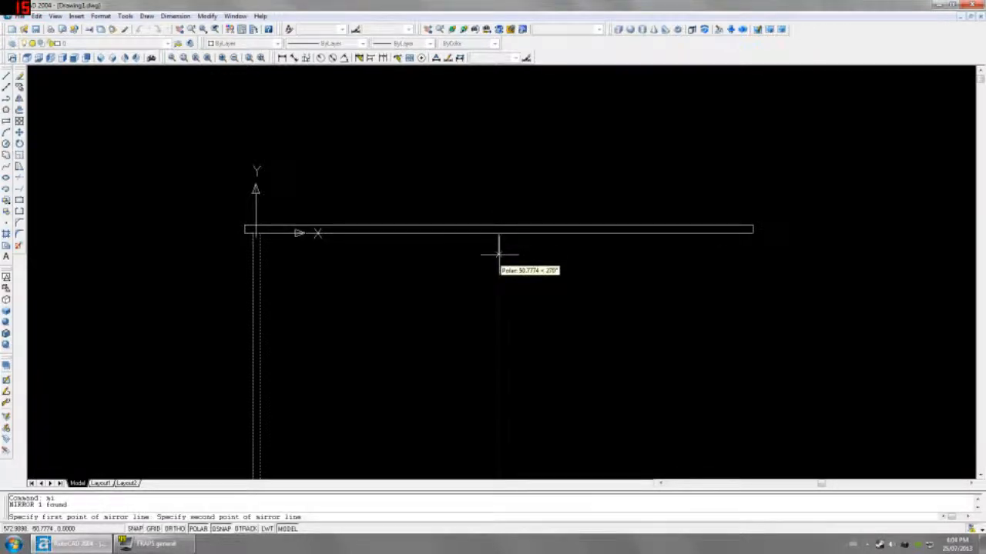
{"action": "left_click", "coordinate": [500, 254]}
{"action": "key", "text": "Return"}
{"action": "scroll", "coordinate": [632, 322], "scroll_direction": "down", "scroll_amount": 2}
{"action": "middle_click_drag", "start_coordinate": [662, 395], "coordinate": [633, 326]}
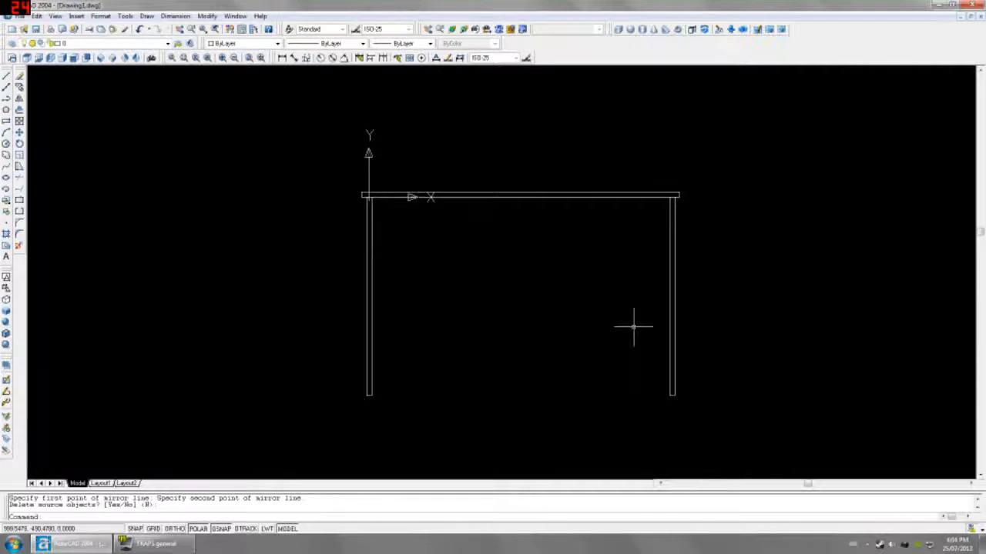
Copy the right side panel by @-750,0 to make an intermediate vertical panel
{"action": "mouse_move", "coordinate": [636, 242]}
{"action": "middle_mouse_down"}
{"action": "mouse_move", "coordinate": [553, 273]}
{"action": "mouse_move", "coordinate": [578, 257]}
{"action": "middle_mouse_up"}
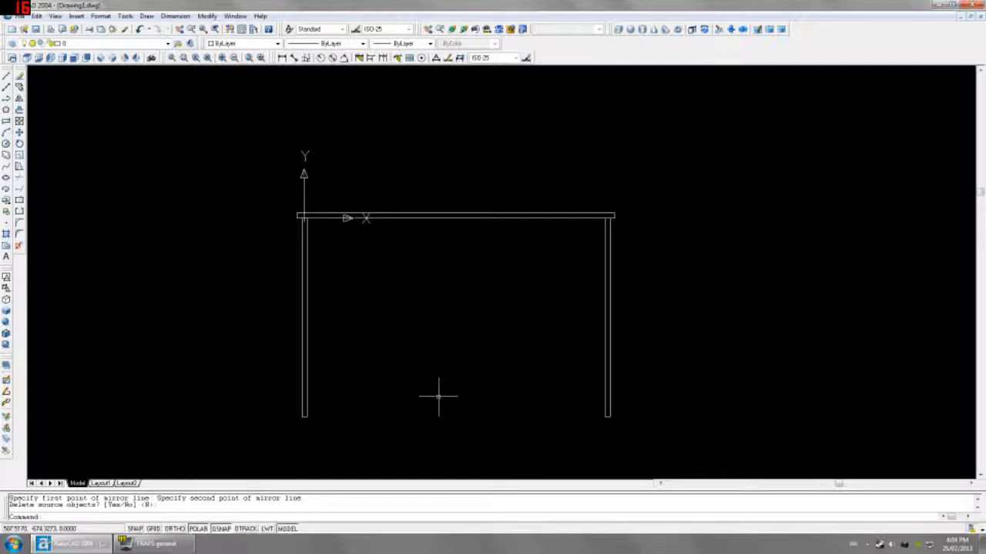
{"action": "left_click", "coordinate": [640, 335]}
{"action": "left_click", "coordinate": [583, 344]}
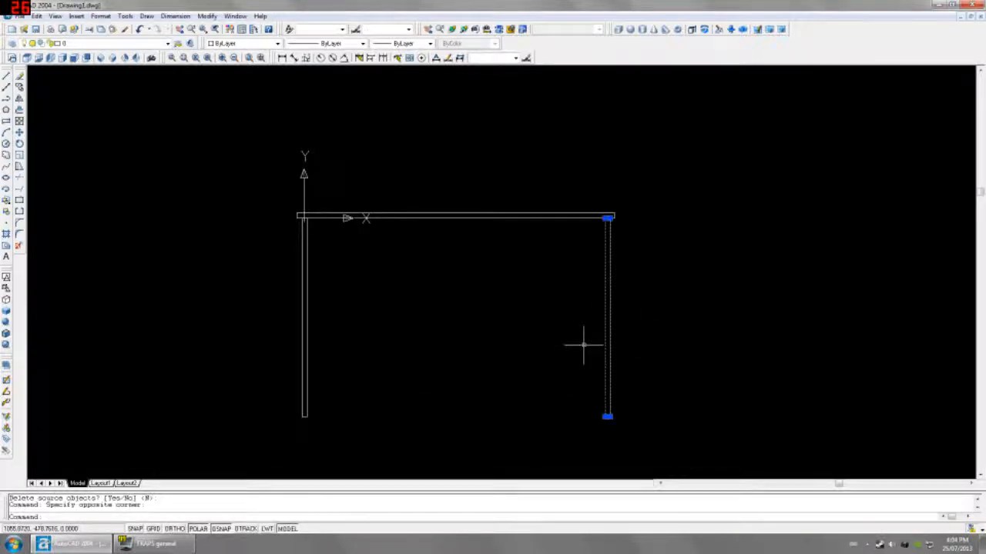
{"action": "type", "text": "co"}
{"action": "key", "text": "Return"}
{"action": "left_click", "coordinate": [545, 351]}
{"action": "type", "text": "@-75"}
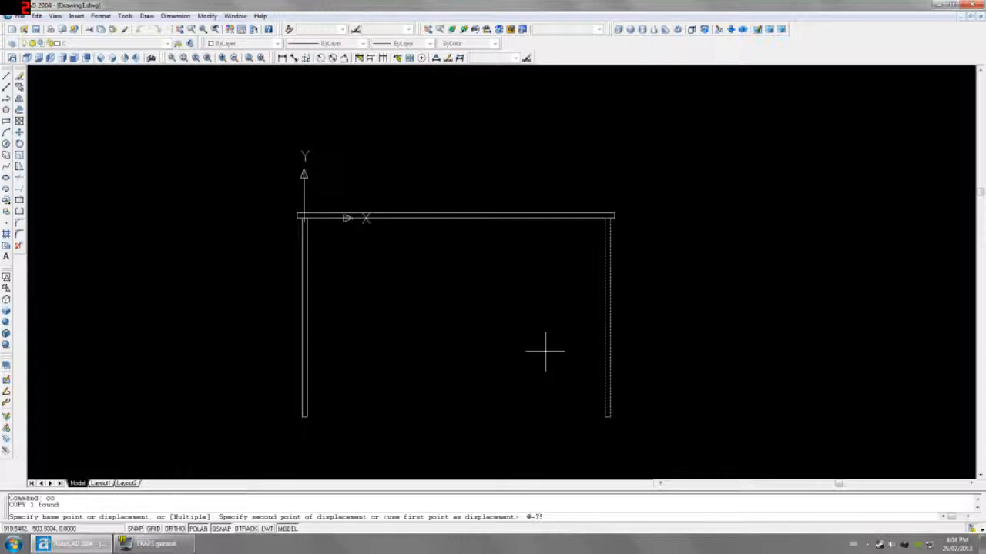
{"action": "type", "text": "0,0"}
{"action": "key", "text": "Return"}
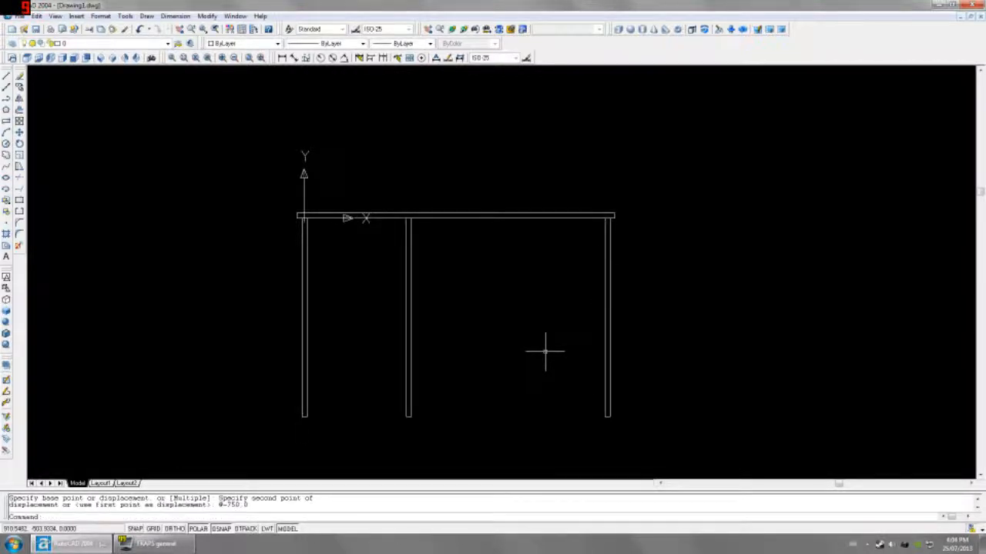
Measure the horizontal clearance between the intermediate panel and the right side panel
{"action": "left_click", "coordinate": [283, 58]}
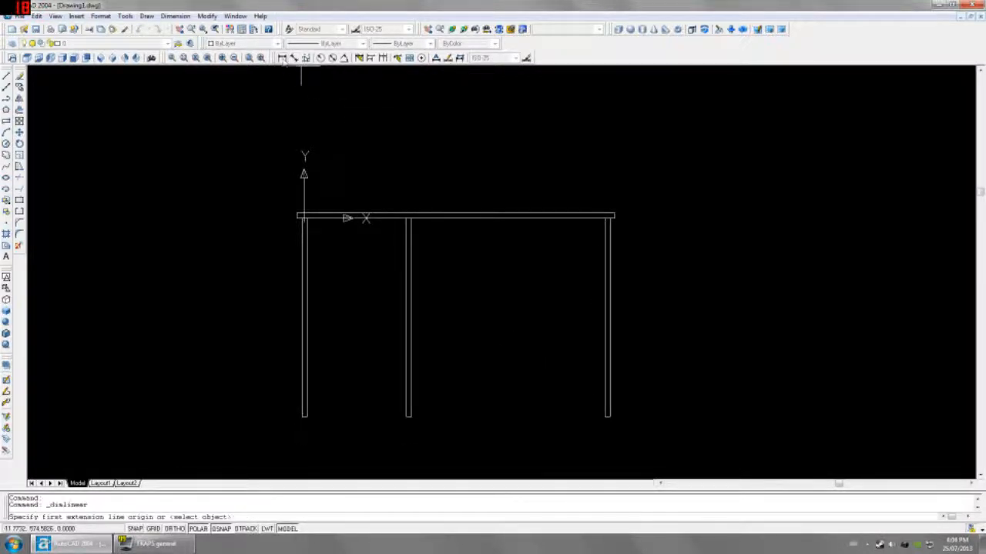
{"action": "left_click", "coordinate": [406, 417]}
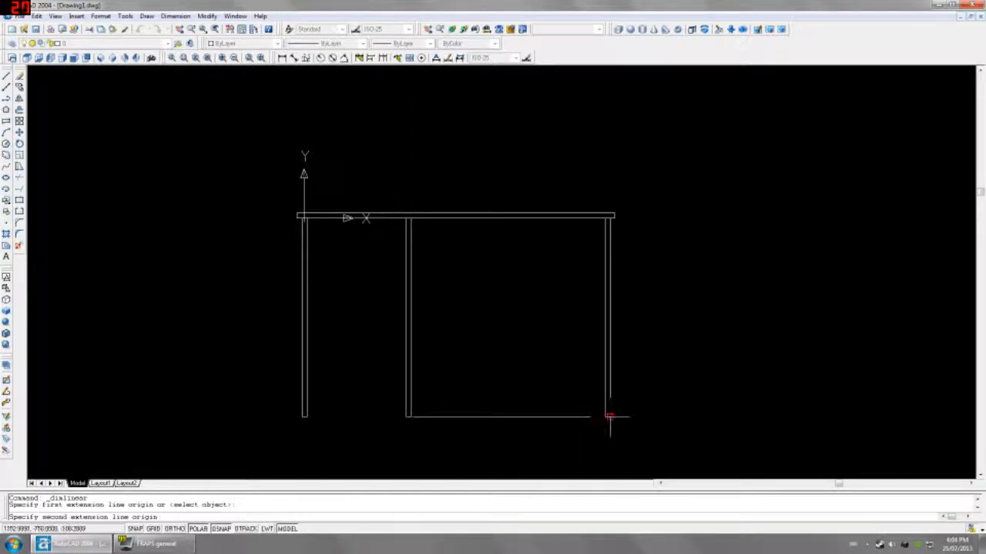
{"action": "left_click", "coordinate": [607, 416]}
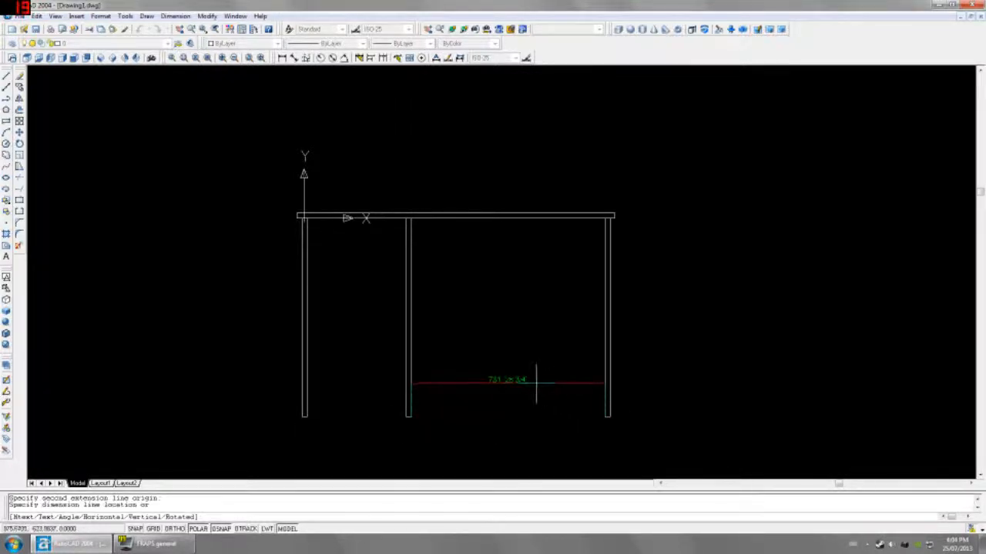
{"action": "scroll", "coordinate": [536, 382], "scroll_direction": "up", "scroll_amount": 5}
{"action": "scroll", "coordinate": [536, 382], "scroll_direction": "down", "scroll_amount": 5}
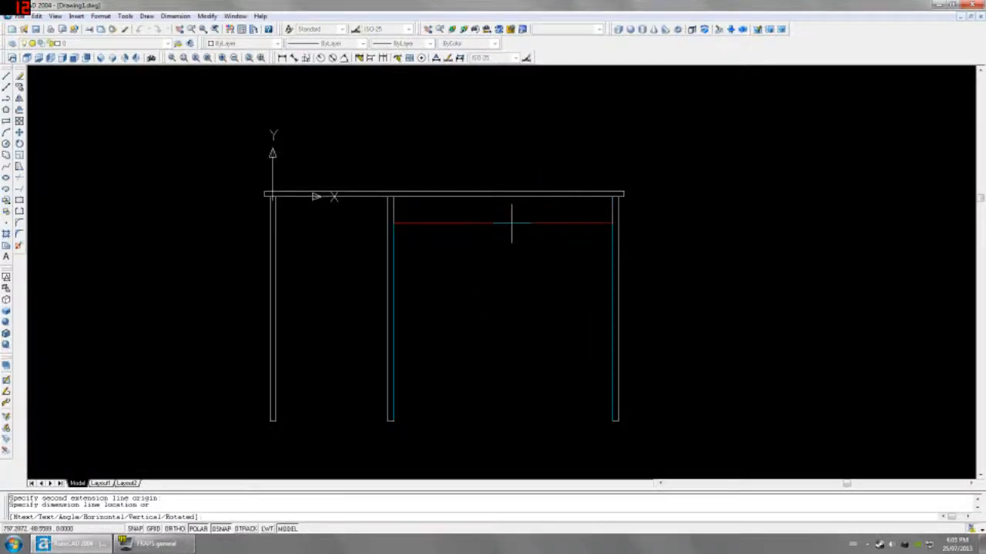
{"action": "key", "text": "Escape"}
Measure the horizontal clearance between the left side panel and the intermediate panel
{"action": "key", "text": "Return"}
{"action": "left_click", "coordinate": [389, 196]}
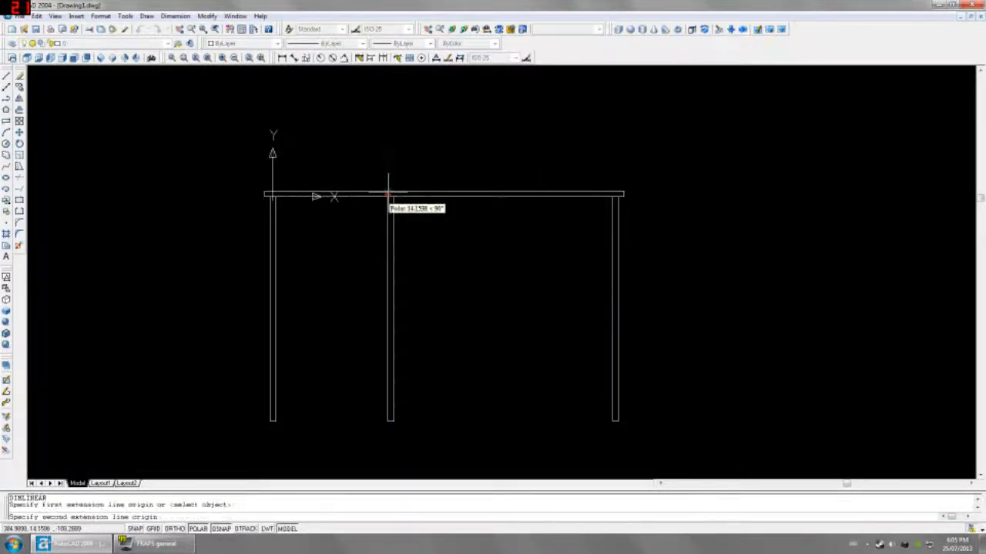
{"action": "left_click", "coordinate": [274, 195]}
{"action": "scroll", "coordinate": [315, 321], "scroll_direction": "up", "scroll_amount": 3}
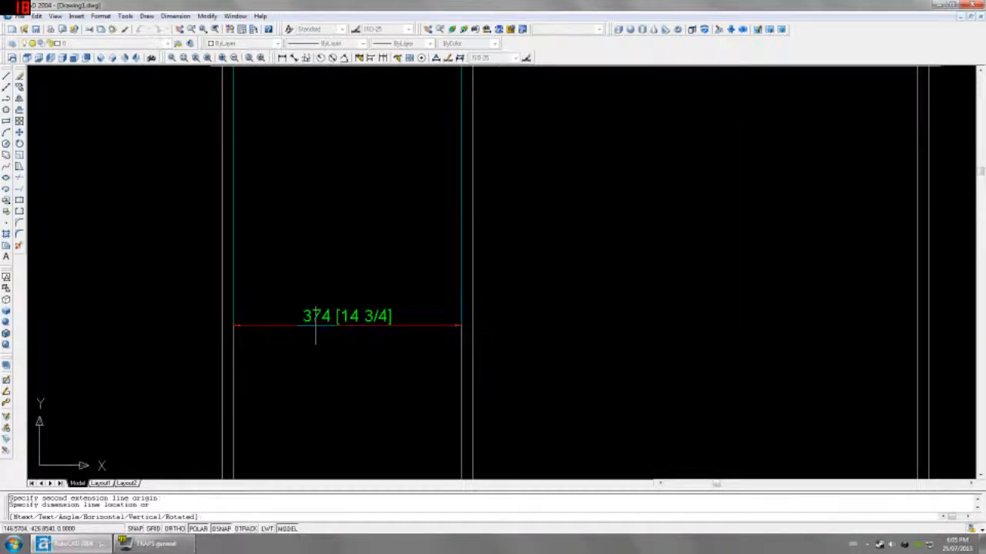
{"action": "scroll", "coordinate": [315, 321], "scroll_direction": "down", "scroll_amount": 3}
{"action": "key", "text": "Escape"}
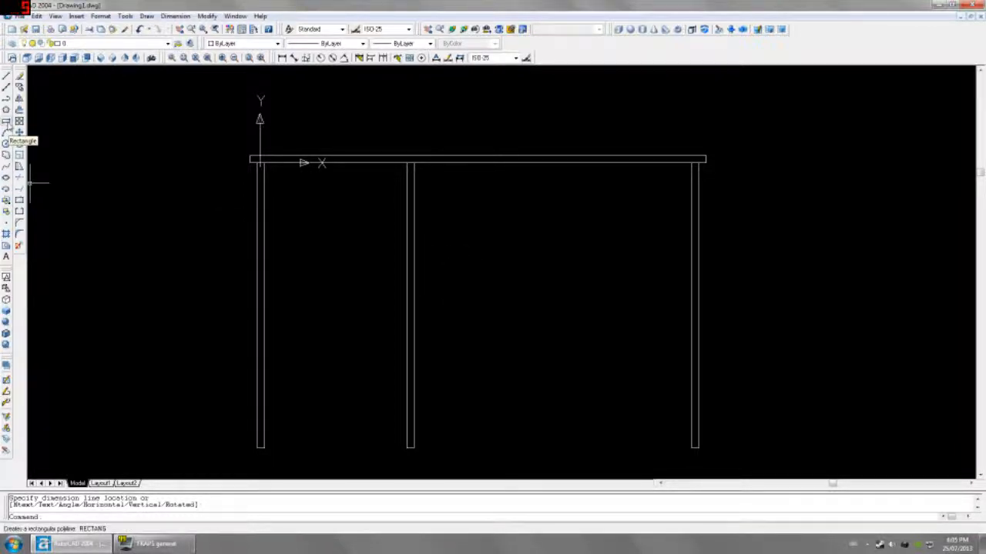
Draw a rectangle from the intermediate panel's inner top corner to a point offset @0,-50 from the midpoint of the right panel's inner edge
{"action": "left_click", "coordinate": [7, 123]}
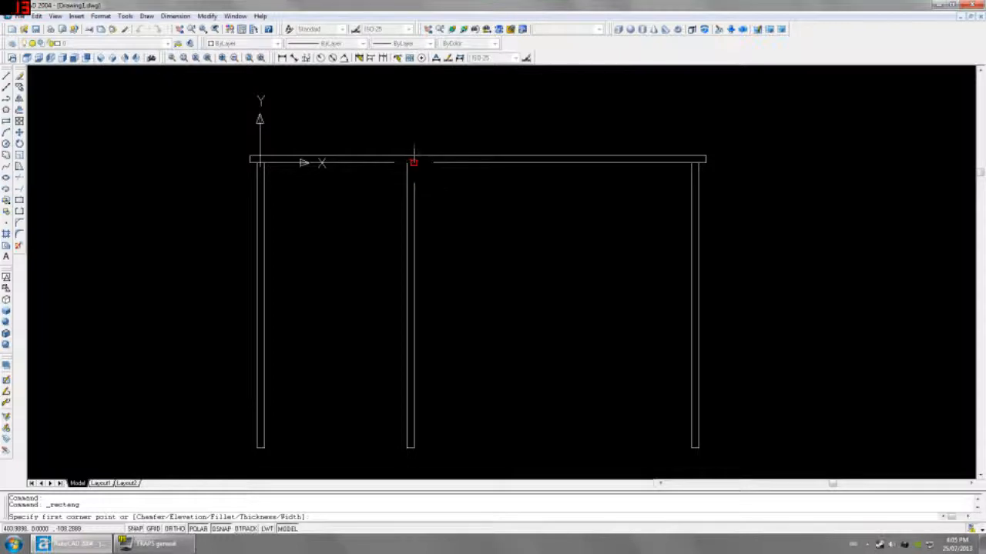
{"action": "left_click", "coordinate": [414, 162]}
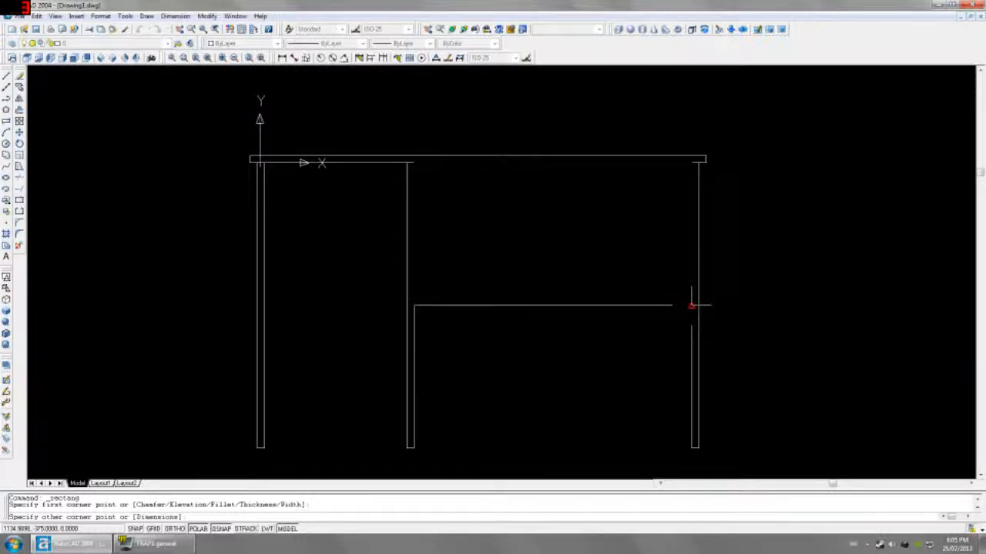
{"action": "type", "text": "from"}
{"action": "key", "text": "Return"}
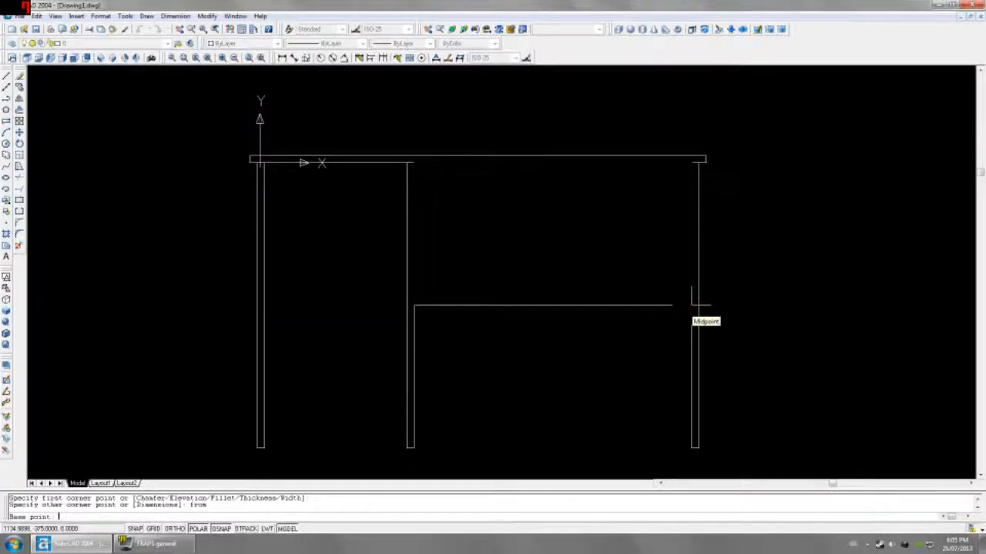
{"action": "left_click", "coordinate": [695, 306]}
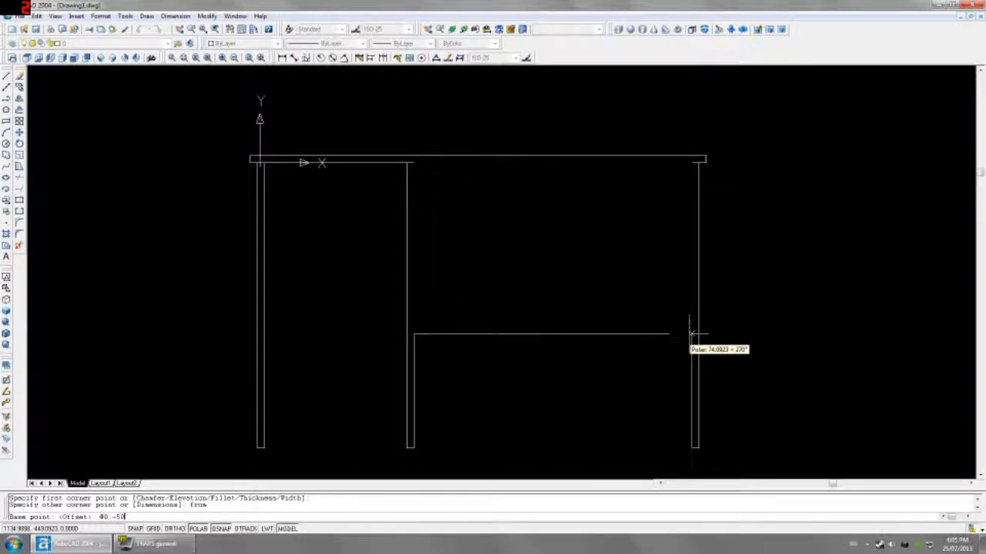
{"action": "key", "text": "Return"}
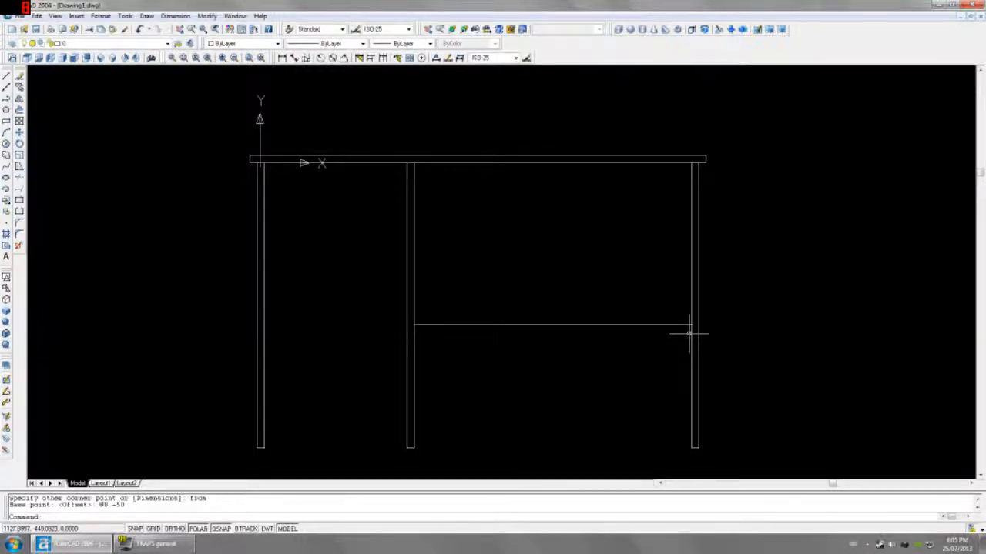
Extrude the new rectangle between the intermediate and right panels 19 units with the default taper
{"action": "type", "text": "ext"}
{"action": "key", "text": "Return"}
{"action": "left_click", "coordinate": [596, 325]}
{"action": "key", "text": "Return"}
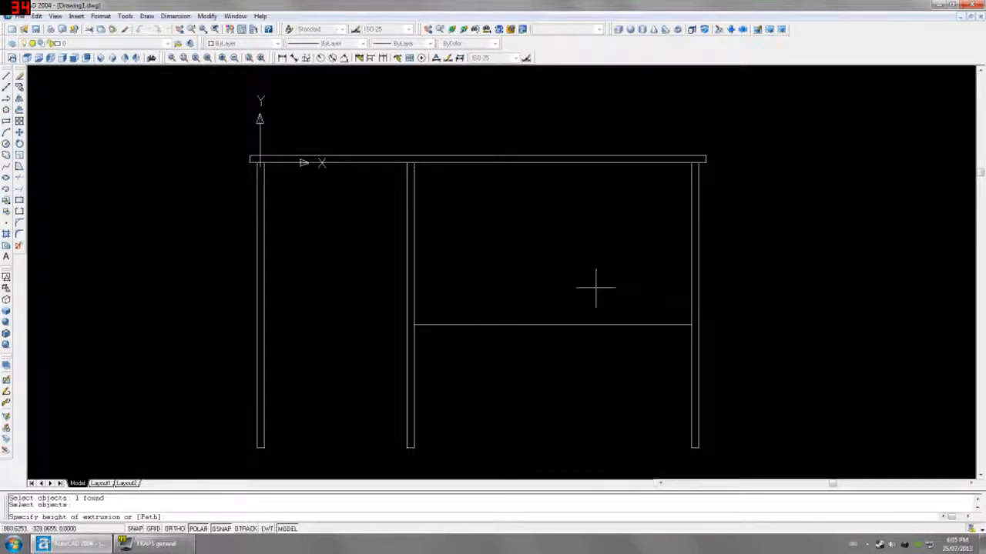
{"action": "type", "text": "19"}
{"action": "key", "text": "Return"}
{"action": "key", "text": "Return"}
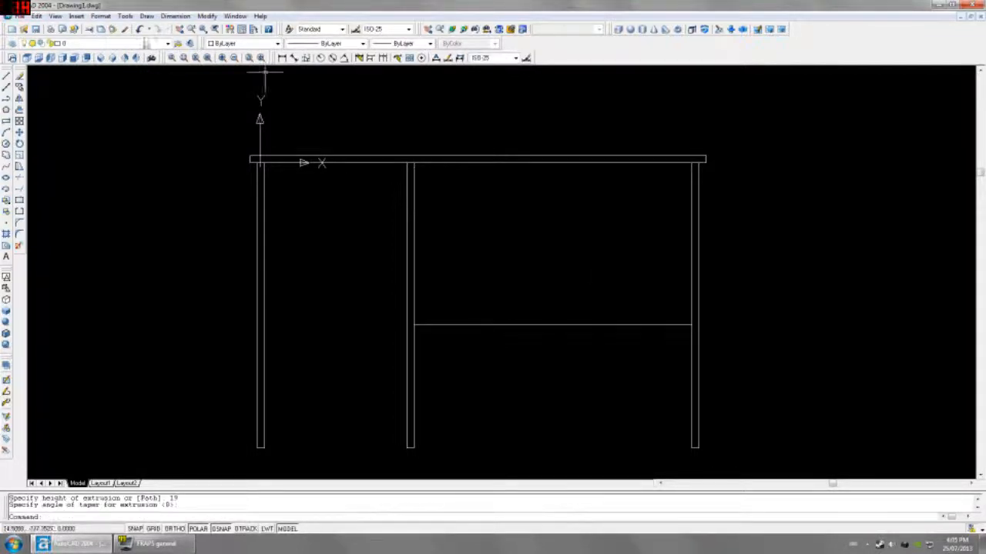
In the left view, measure the depth of the side panel along the tabletop's underside
{"action": "left_click", "coordinate": [50, 59]}
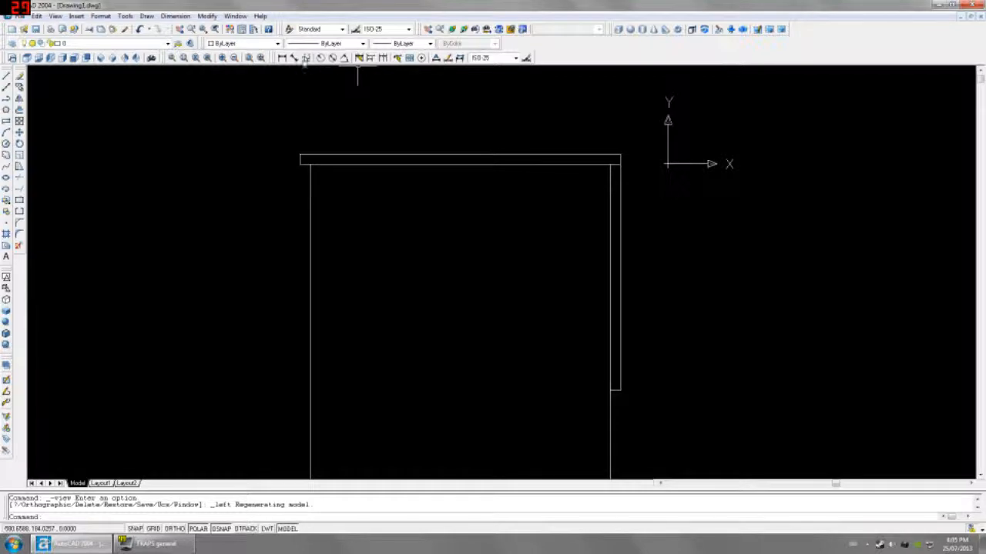
{"action": "left_click", "coordinate": [282, 57]}
{"action": "left_click", "coordinate": [612, 159]}
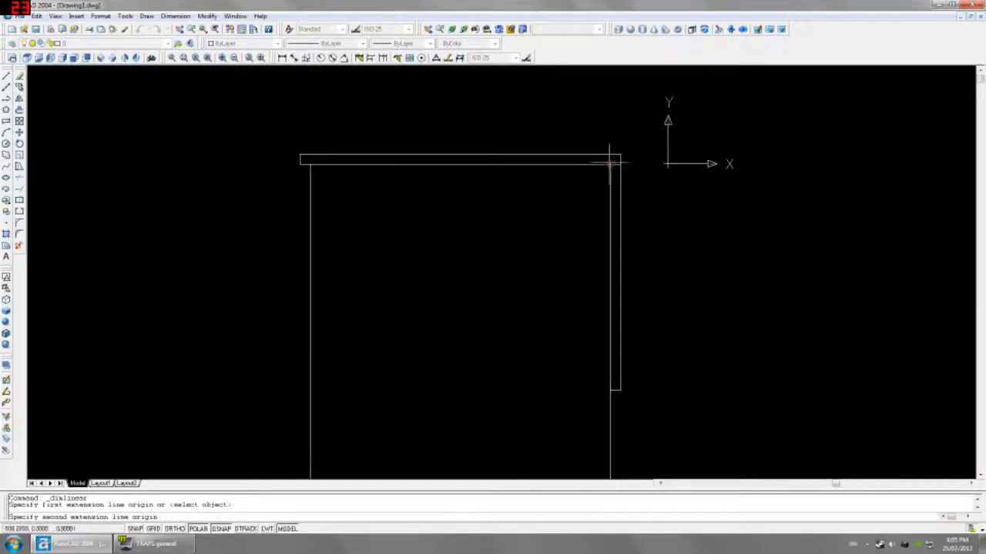
{"action": "left_click", "coordinate": [310, 164]}
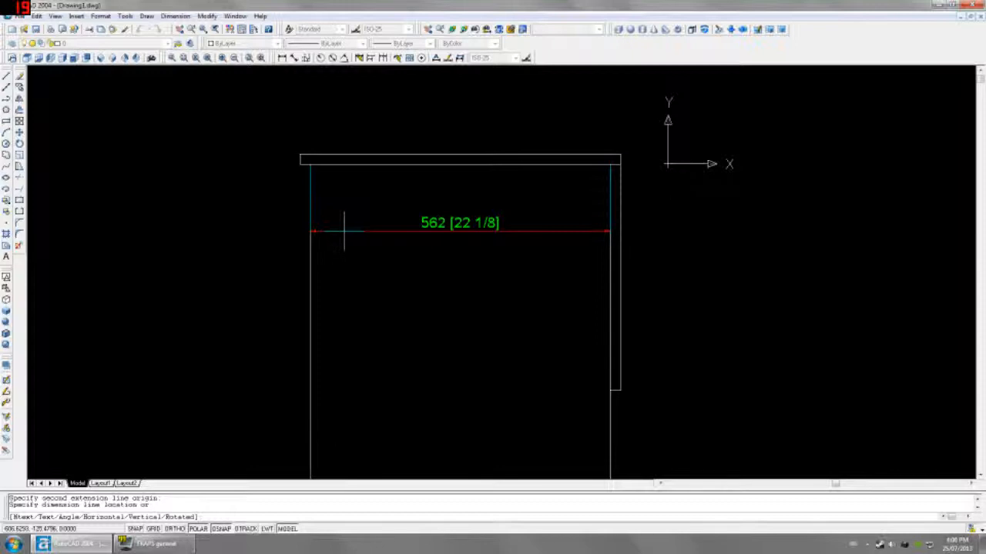
{"action": "key", "text": "Escape"}
Move the newly extruded panel by @-560,0 toward the opposite edge of the side panels
{"action": "left_click", "coordinate": [615, 217]}
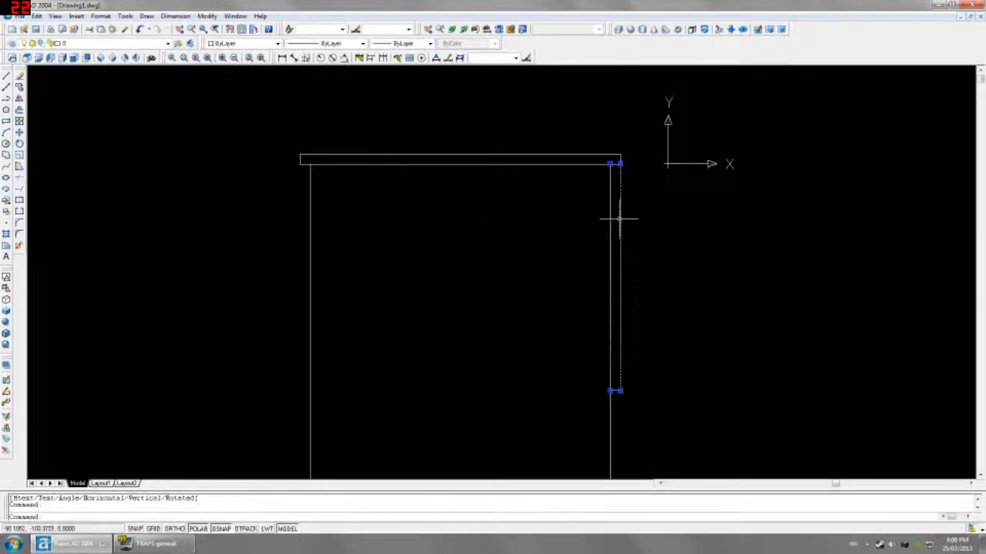
{"action": "type", "text": "m"}
{"action": "key", "text": "Return"}
{"action": "left_click", "coordinate": [677, 247]}
{"action": "type", "text": "@-560,0"}
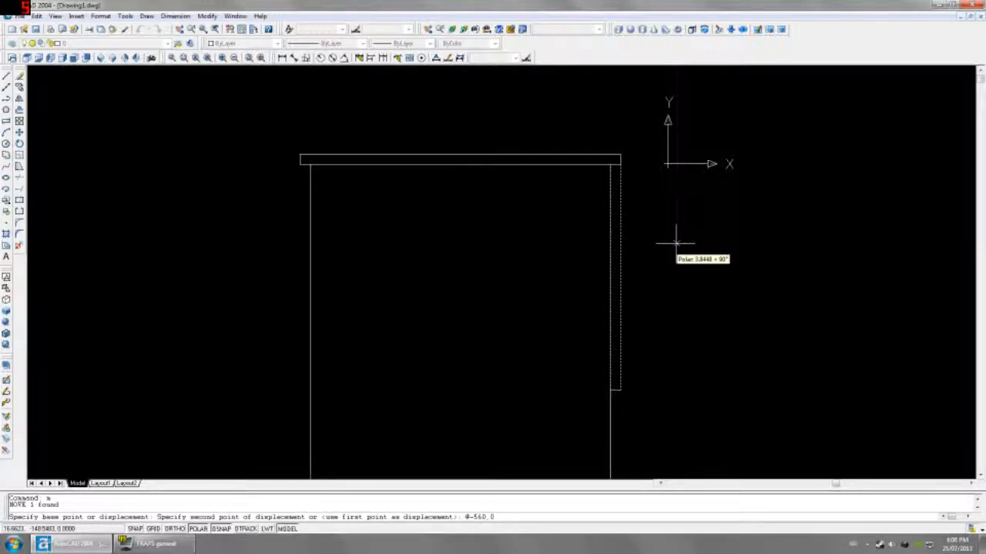
{"action": "key", "text": "Return"}
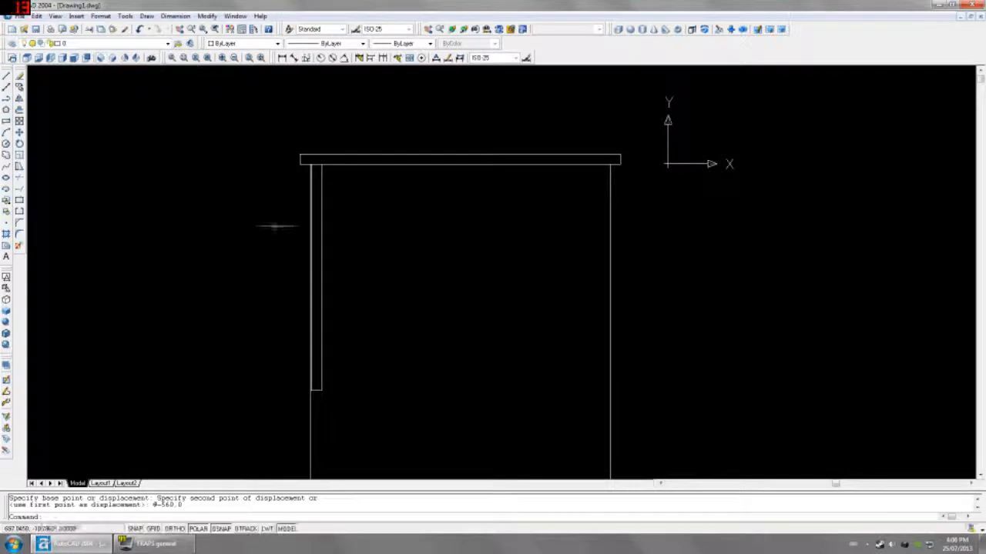
Inspect the desk in southwest isometric view with hidden-line shading, orbit around it, and undo the orbit
{"action": "left_click", "coordinate": [97, 57]}
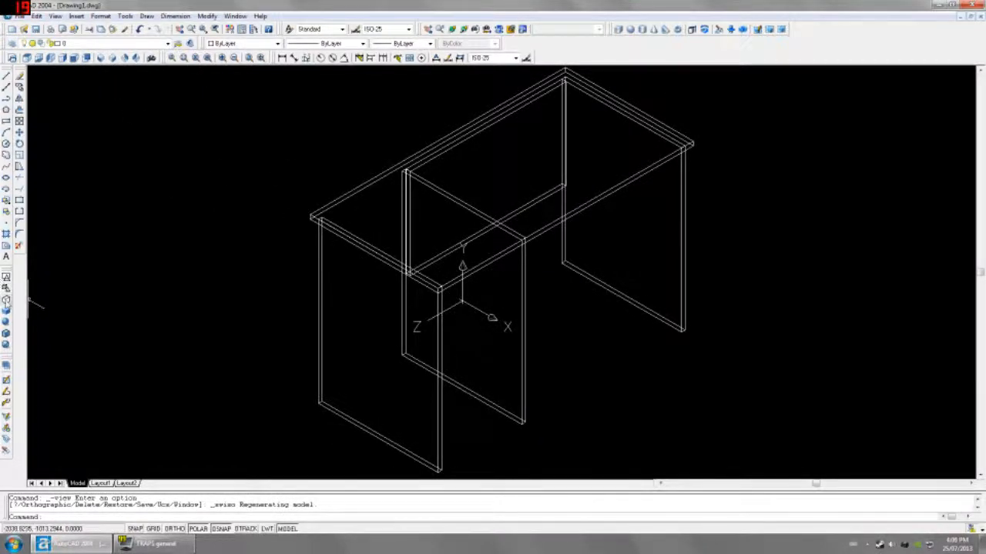
{"action": "left_click", "coordinate": [7, 301]}
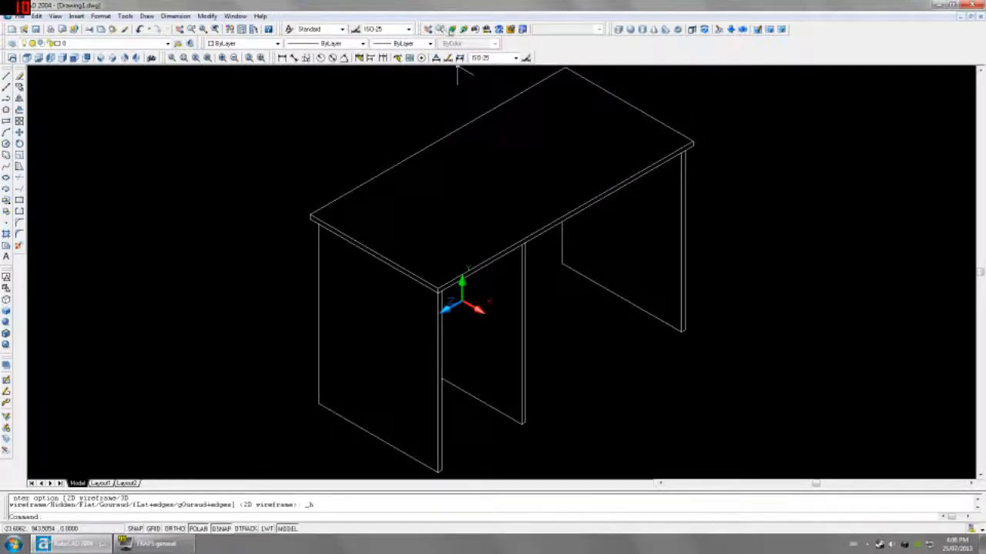
{"action": "left_click", "coordinate": [457, 29]}
{"action": "left_click_drag", "start_coordinate": [539, 336], "coordinate": [434, 249]}
{"action": "key", "text": "Escape"}
{"action": "key", "text": "ctrl+z"}
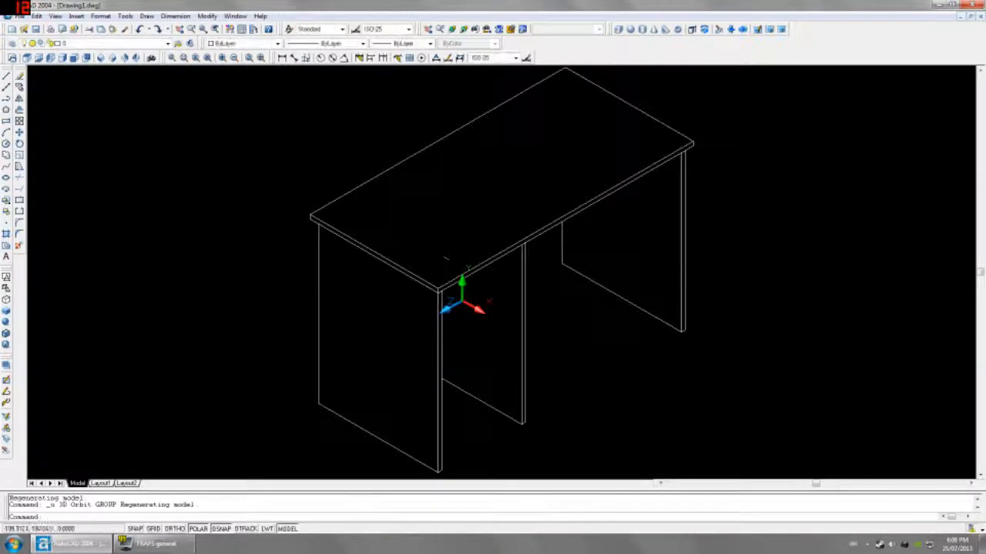
Return to 2D wireframe in the front view and measure the left side panel's height
{"action": "left_click", "coordinate": [86, 58]}
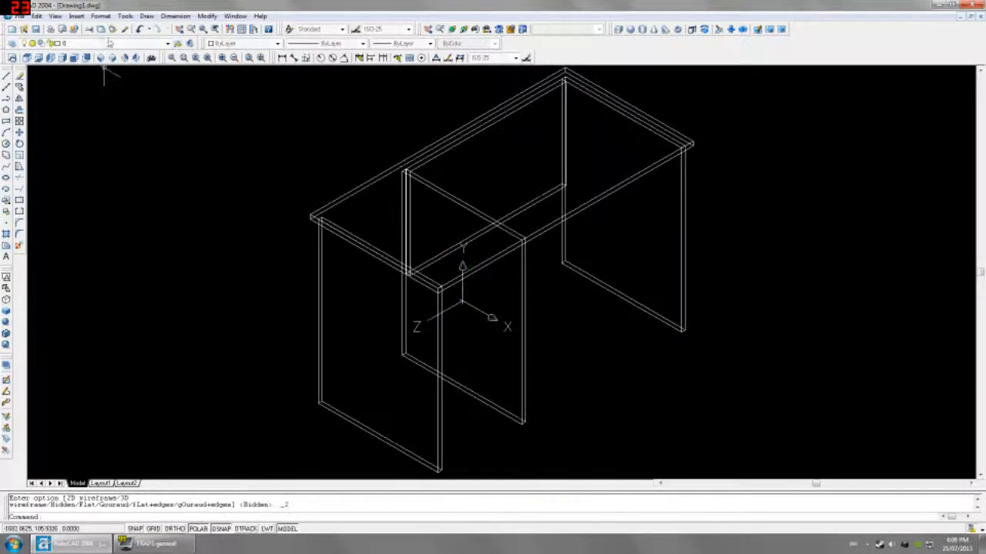
{"action": "left_click", "coordinate": [74, 59]}
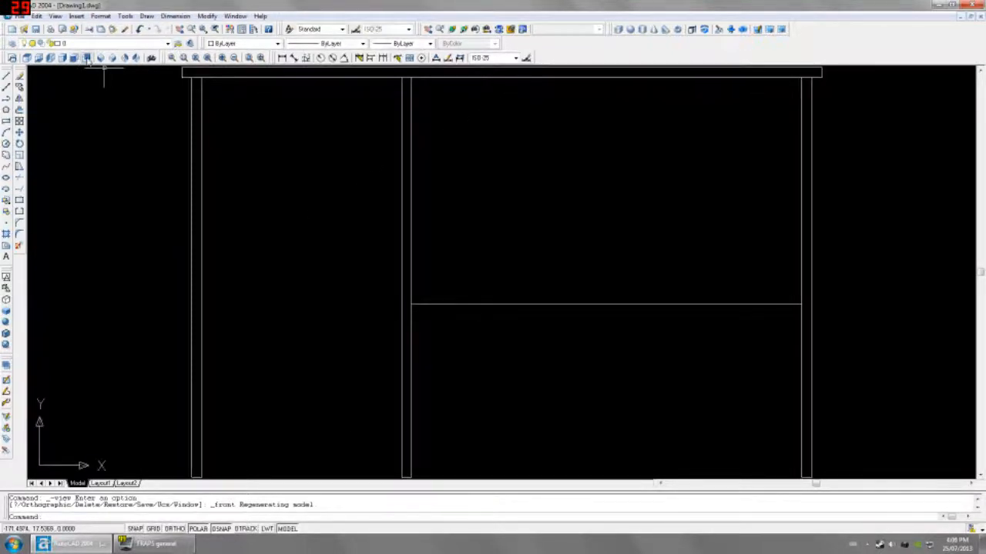
{"action": "left_click", "coordinate": [61, 58]}
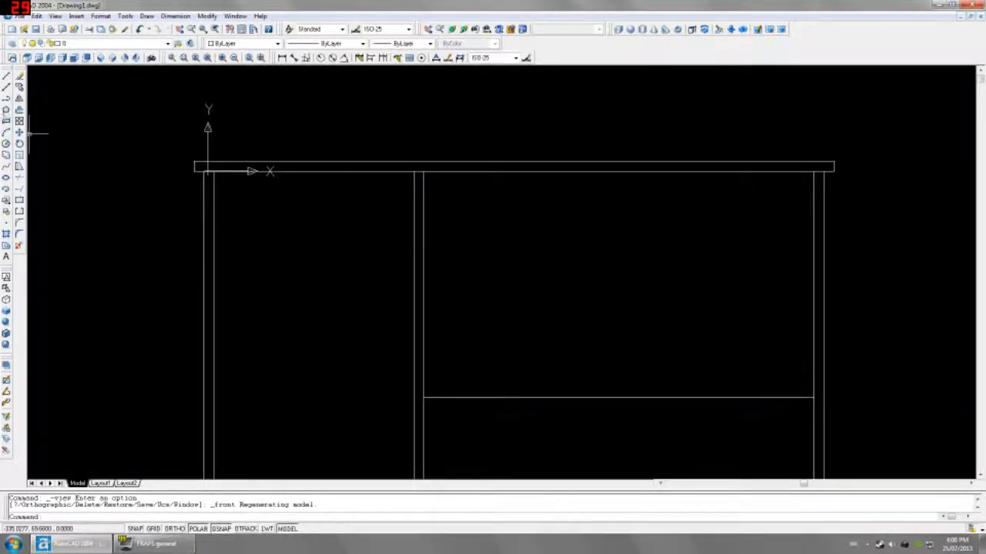
{"action": "middle_click_drag", "start_coordinate": [356, 219], "coordinate": [368, 141]}
{"action": "scroll", "coordinate": [361, 187], "scroll_direction": "down", "scroll_amount": 2}
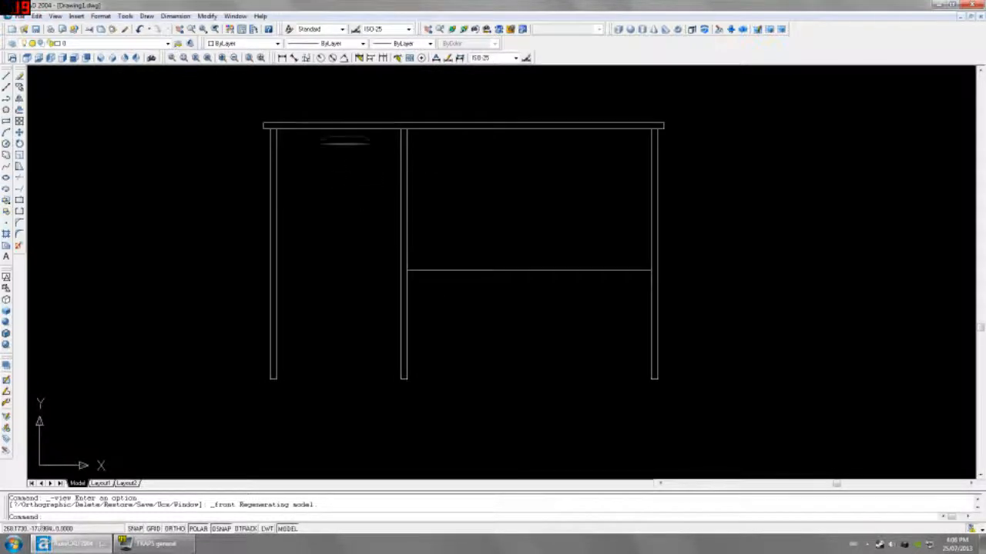
{"action": "left_click", "coordinate": [282, 57]}
{"action": "key", "text": "Return"}
{"action": "left_click", "coordinate": [274, 198]}
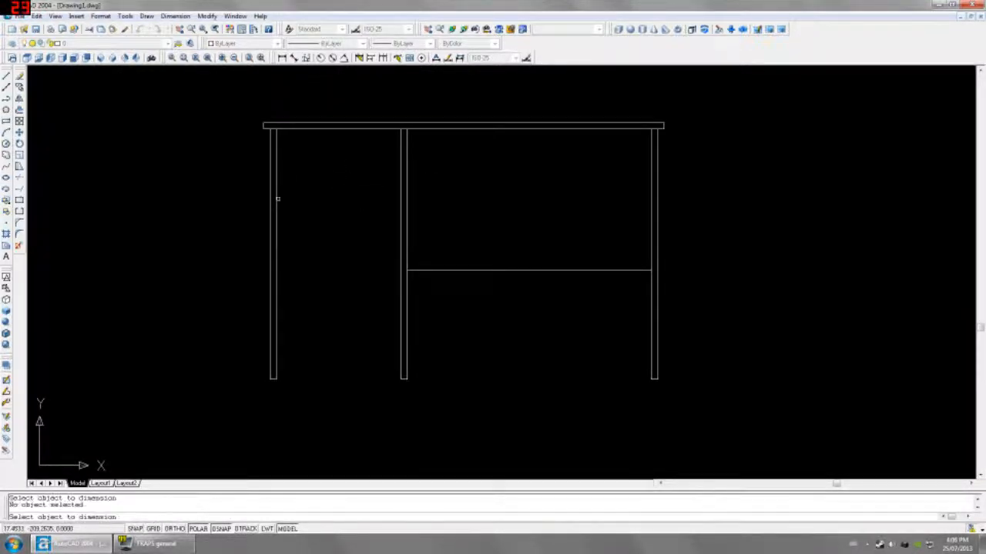
{"action": "left_click", "coordinate": [274, 198]}
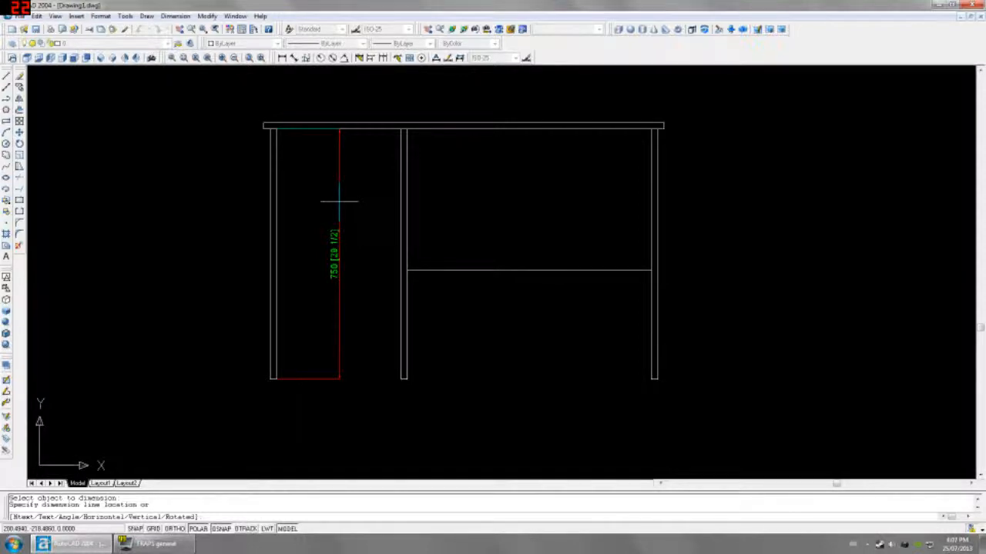
{"action": "key", "text": "Escape"}
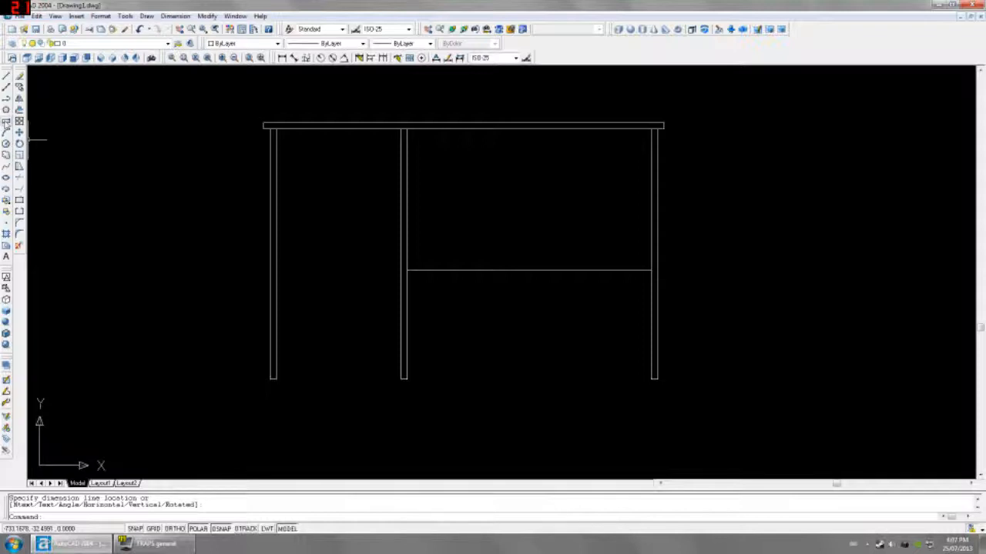
{"action": "left_click", "coordinate": [6, 121]}
{"action": "middle_click_drag", "start_coordinate": [320, 140], "coordinate": [312, 218]}
{"action": "type", "text": "from"}
{"action": "key", "text": "Return"}
{"action": "scroll", "coordinate": [300, 219], "scroll_direction": "up", "scroll_amount": 2}
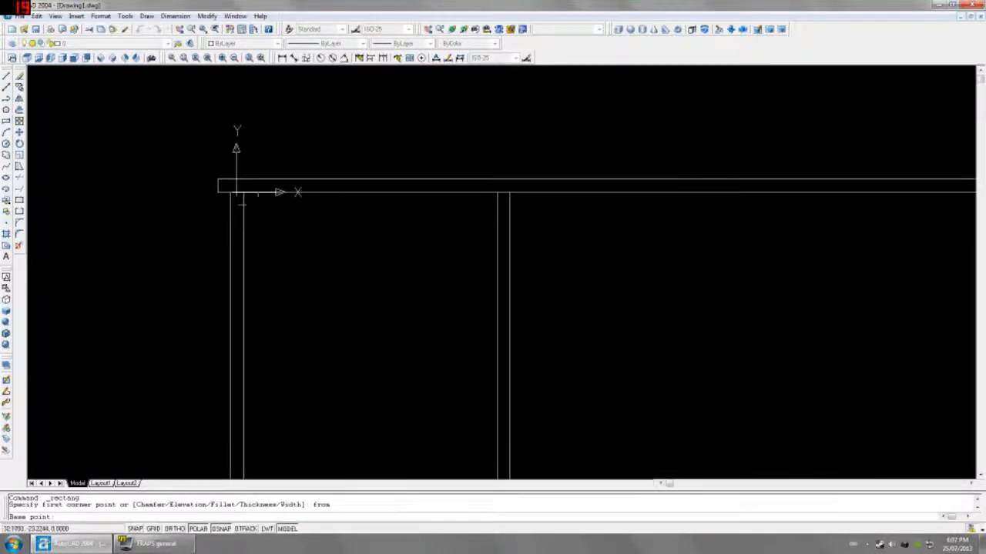
{"action": "left_click", "coordinate": [235, 190]}
{"action": "type", "text": "@3"}
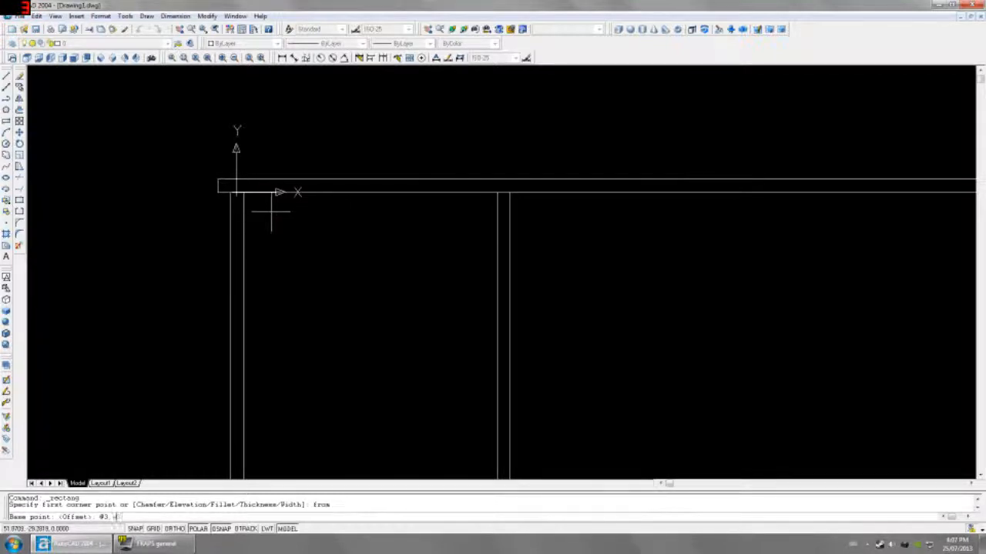
{"action": "type", "text": ",-3"}
{"action": "key", "text": "Return"}
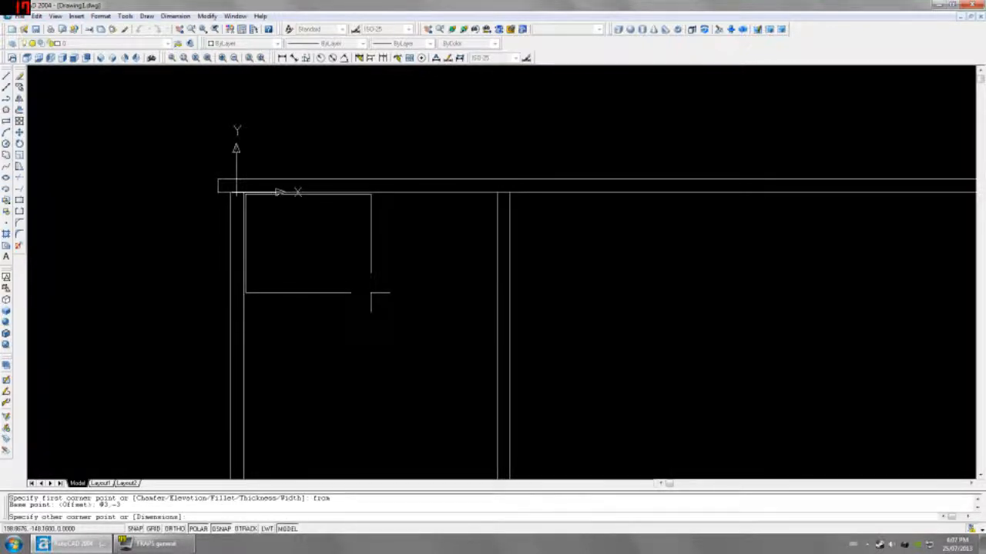
{"action": "key", "text": "Escape"}
Draw a rectangle in the left bay, its corners offset @4,-4 and @-4,-225 from the left and middle panels' inner top corners
{"action": "left_click", "coordinate": [6, 121]}
{"action": "type", "text": "from"}
{"action": "key", "text": "Return"}
{"action": "left_click", "coordinate": [243, 191]}
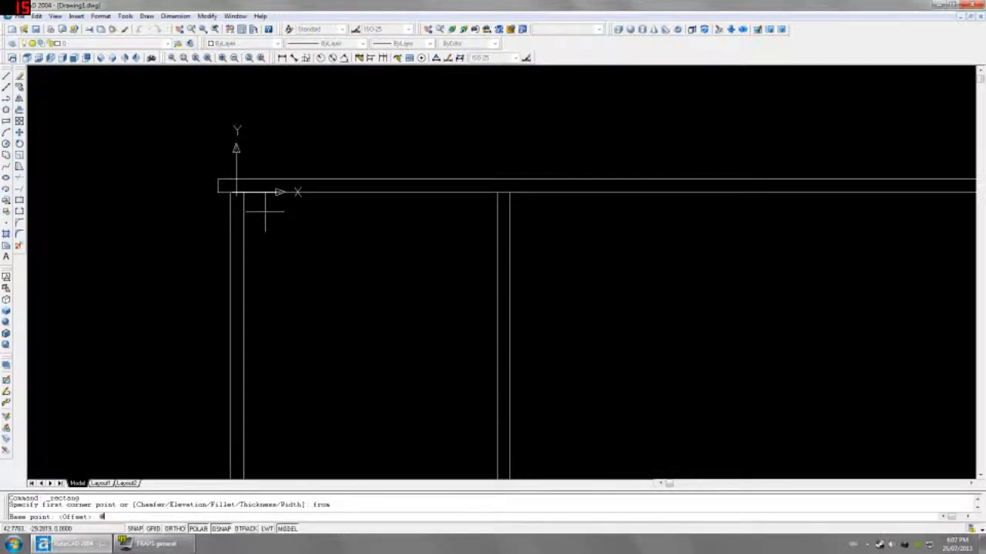
{"action": "type", "text": "@4,-4"}
{"action": "key", "text": "Return"}
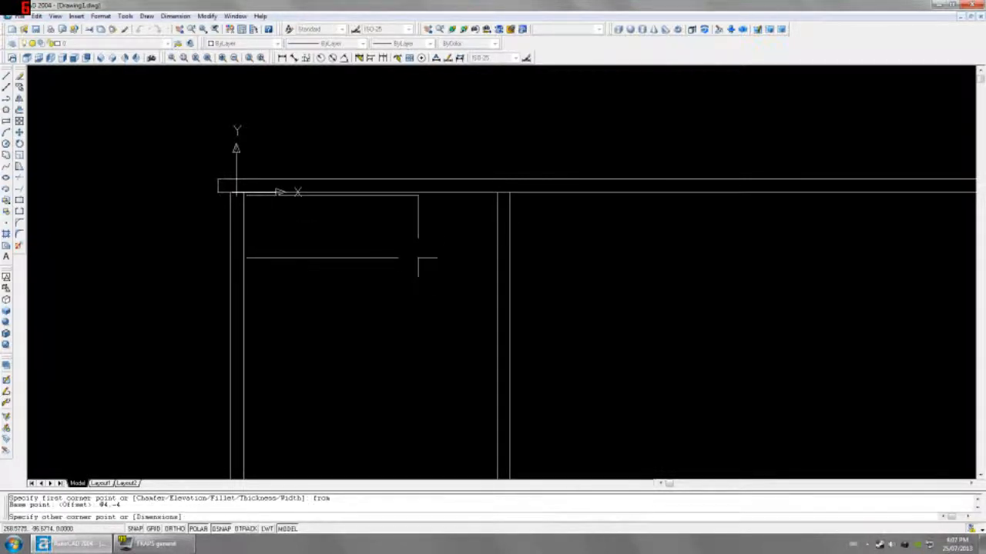
{"action": "type", "text": "d"}
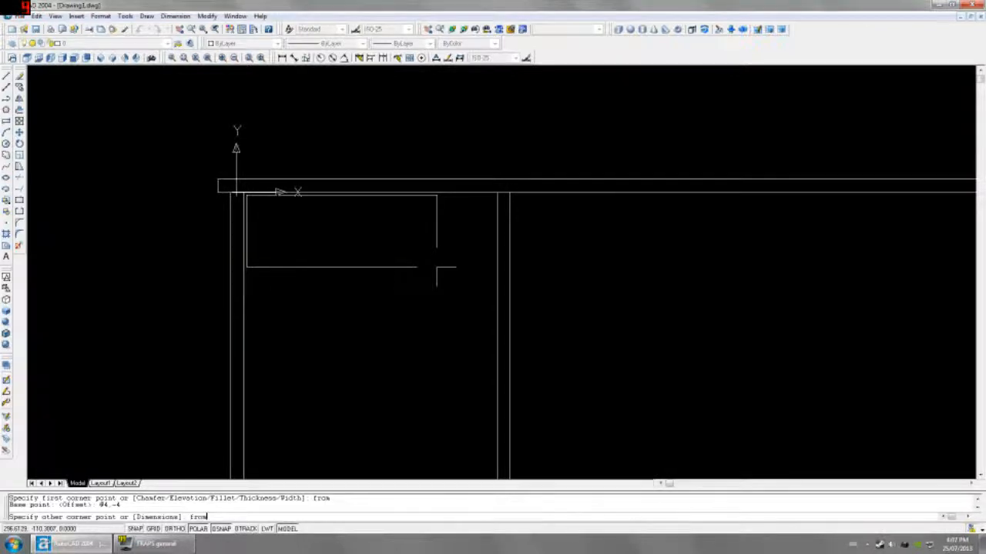
{"action": "type", "text": "rom"}
{"action": "key", "text": "Return"}
{"action": "left_click", "coordinate": [497, 192]}
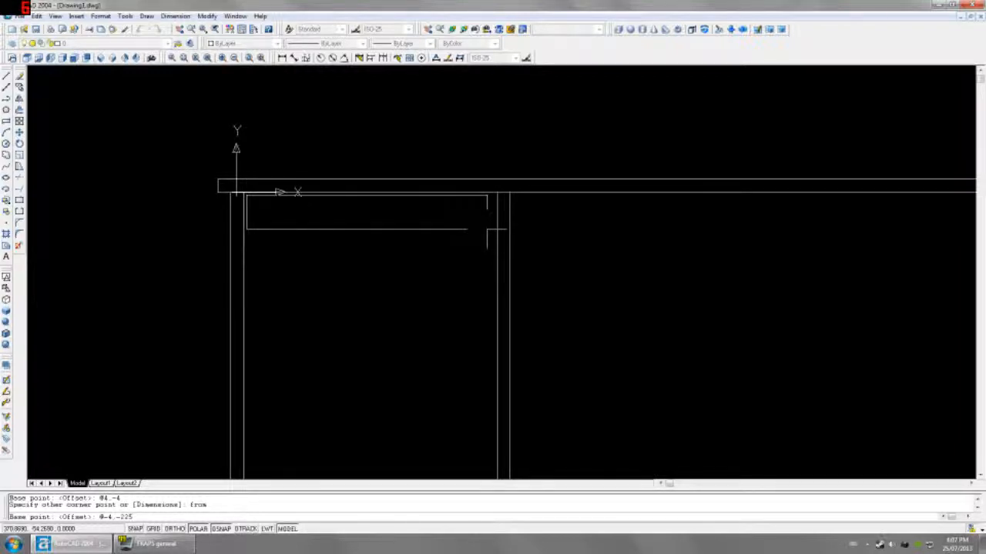
{"action": "key", "text": "Return"}
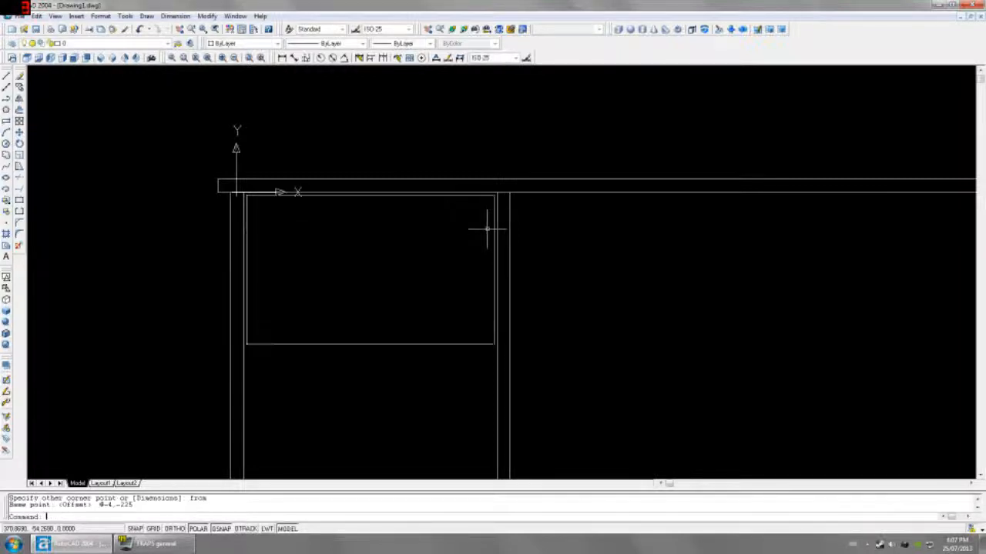
Mirror the left bay's rectangle downward about its lower edge, keeping the original
{"action": "scroll", "coordinate": [486, 222], "scroll_direction": "down", "scroll_amount": 3}
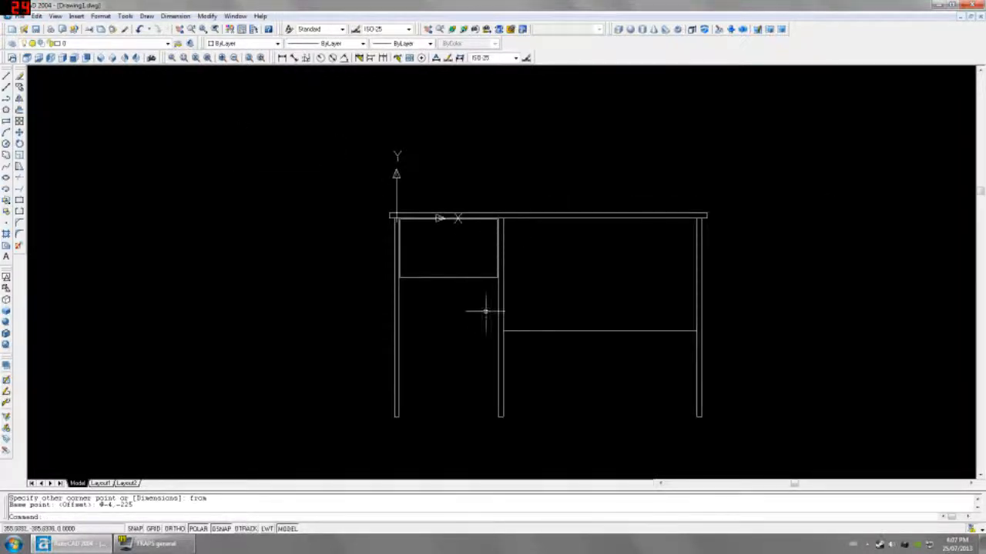
{"action": "left_click", "coordinate": [426, 276]}
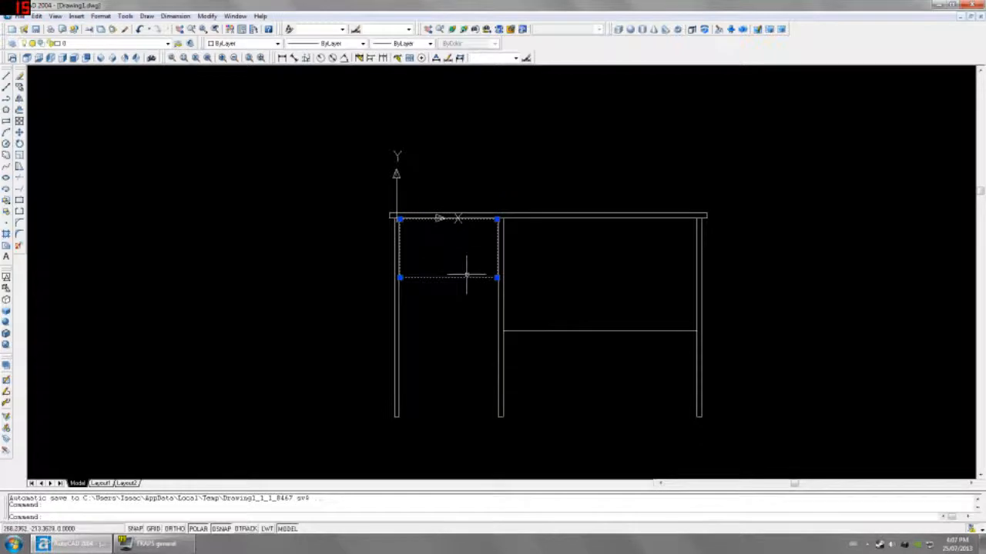
{"action": "scroll", "coordinate": [467, 273], "scroll_direction": "up", "scroll_amount": 2}
{"action": "type", "text": "mi"}
{"action": "key", "text": "Return"}
{"action": "left_click", "coordinate": [439, 279]}
{"action": "left_click", "coordinate": [428, 279]}
{"action": "key", "text": "Return"}
Move the lower rectangle by @0,-4 to leave a gap below the upper one
{"action": "left_click", "coordinate": [441, 362]}
{"action": "type", "text": "m"}
{"action": "key", "text": "Return"}
{"action": "left_click", "coordinate": [462, 402]}
{"action": "type", "text": "4"}
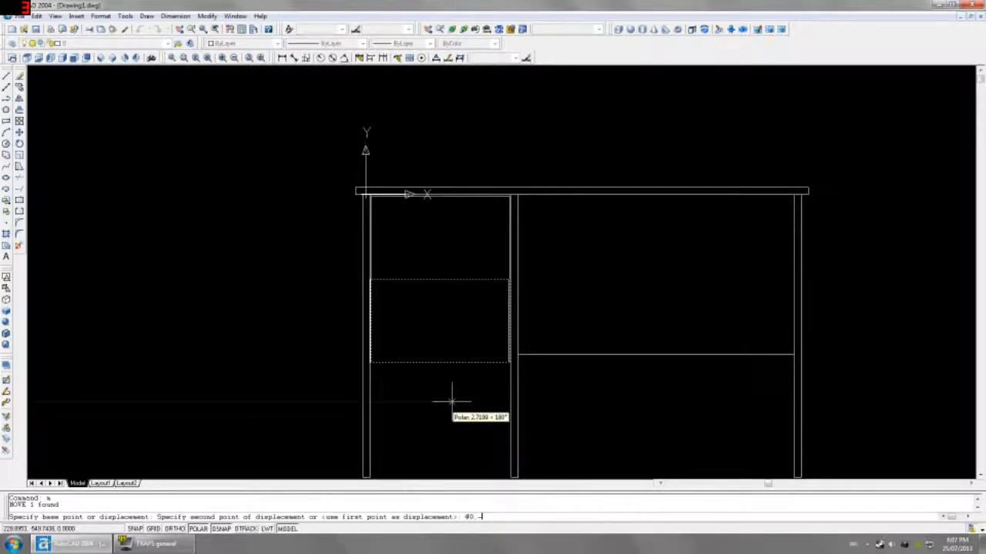
{"action": "type", "text": "4"}
{"action": "key", "text": "Return"}
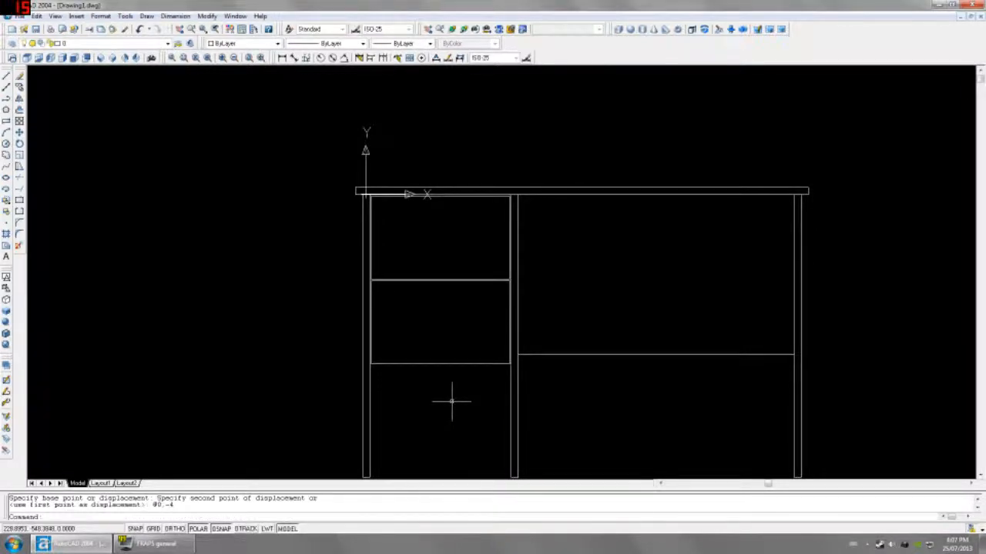
{"action": "left_click", "coordinate": [452, 364]}
{"action": "type", "text": "mi"}
{"action": "key", "text": "Return"}
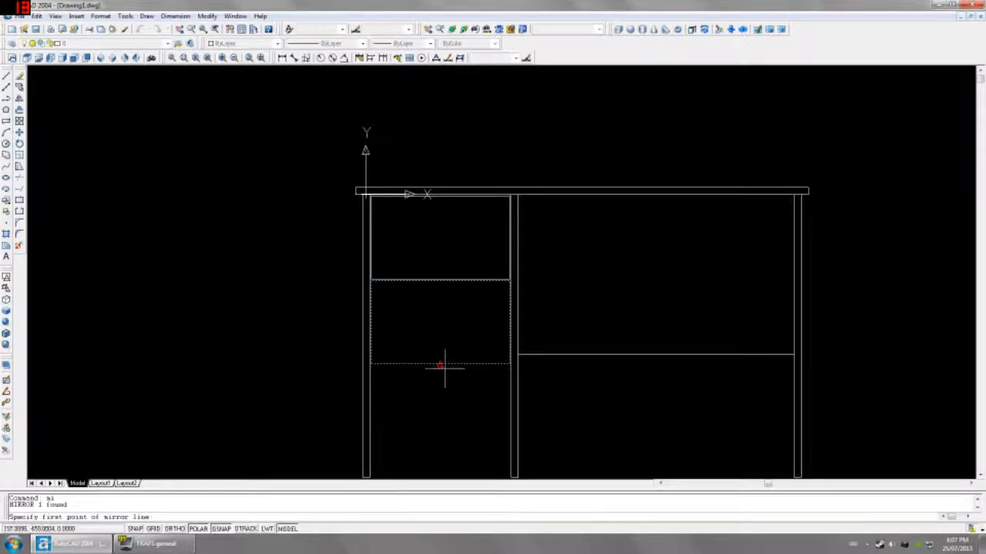
{"action": "key", "text": "Escape"}
{"action": "key", "text": "Escape"}
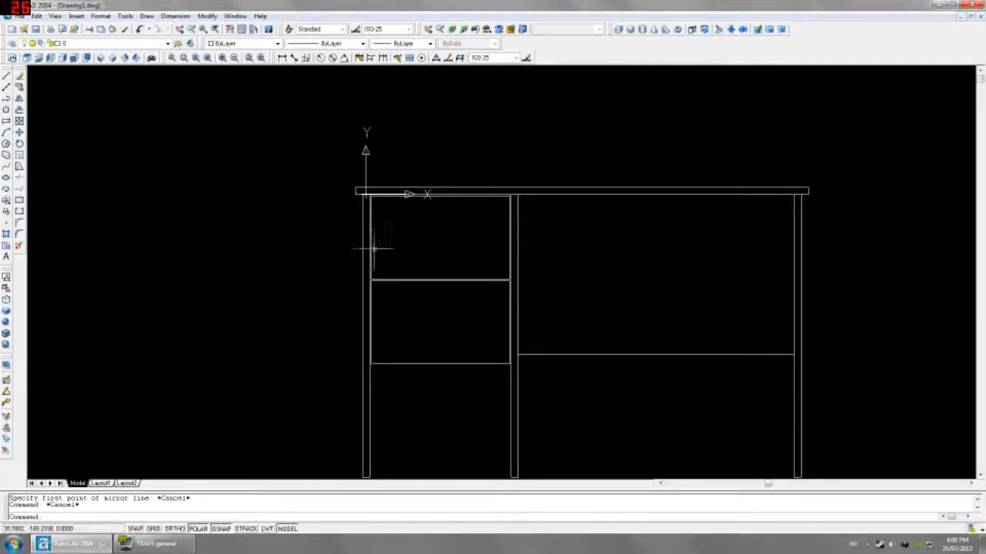
Mirror the top rectangle about a horizontal line through the second one's mid-height, keeping the original, to make the third drawer front
{"action": "left_click", "coordinate": [373, 248]}
{"action": "type", "text": "mi"}
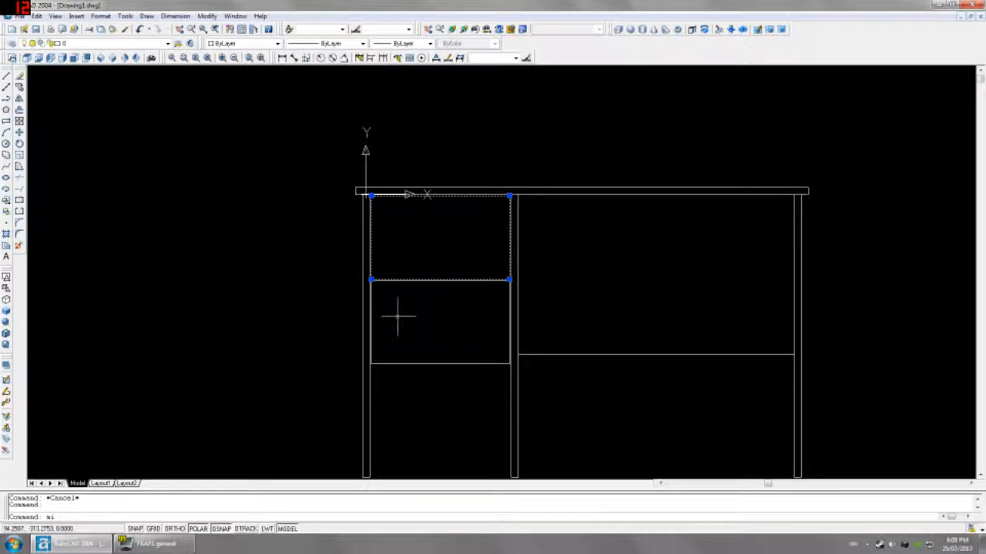
{"action": "key", "text": "Return"}
{"action": "left_click", "coordinate": [372, 322]}
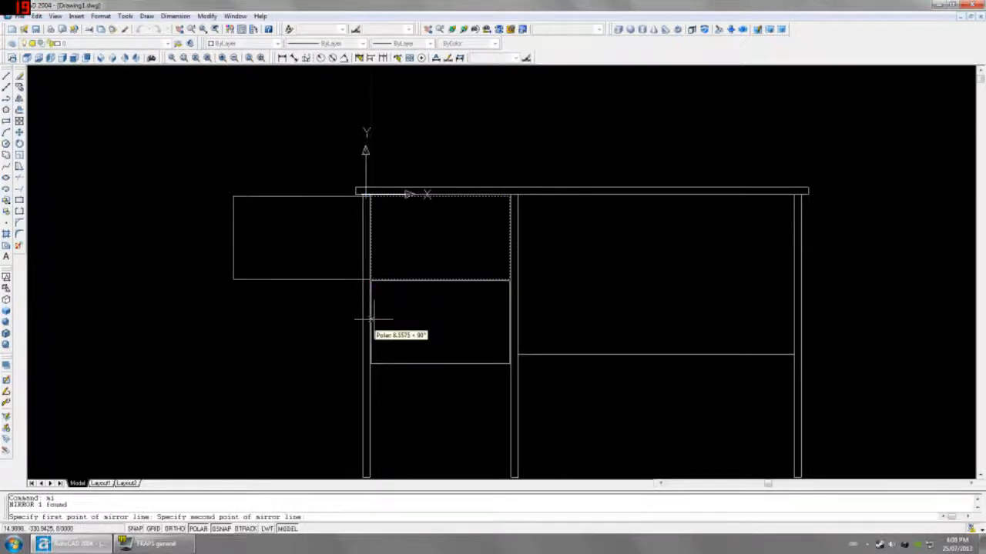
{"action": "left_click", "coordinate": [319, 322]}
{"action": "scroll", "coordinate": [446, 418], "scroll_direction": "down", "scroll_amount": 2}
{"action": "key", "text": "Return"}
{"action": "scroll", "coordinate": [471, 439], "scroll_direction": "up", "scroll_amount": 2}
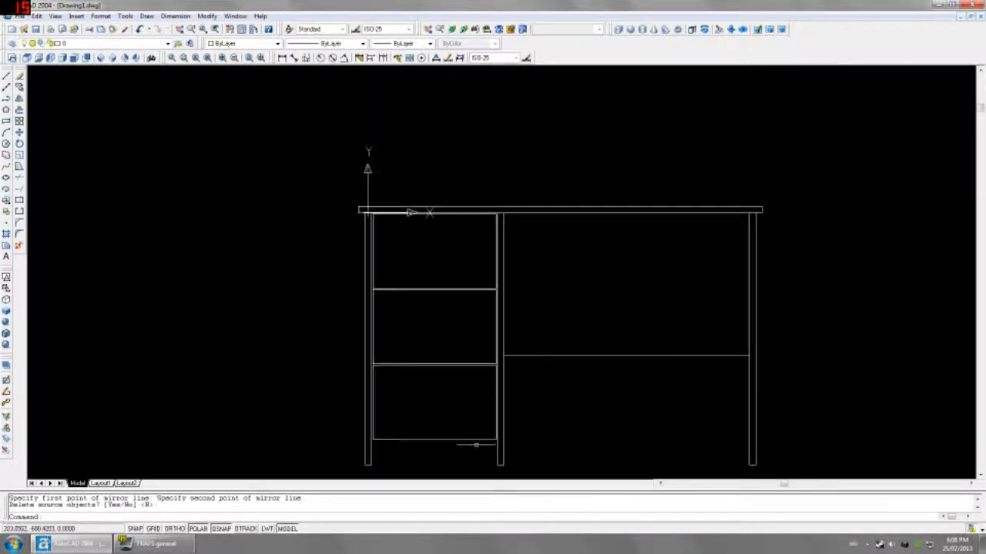
Measure the vertical distance from the lowest drawer front's bottom edge to the foot of the left panel
{"action": "left_click", "coordinate": [282, 58]}
{"action": "left_click", "coordinate": [389, 313]}
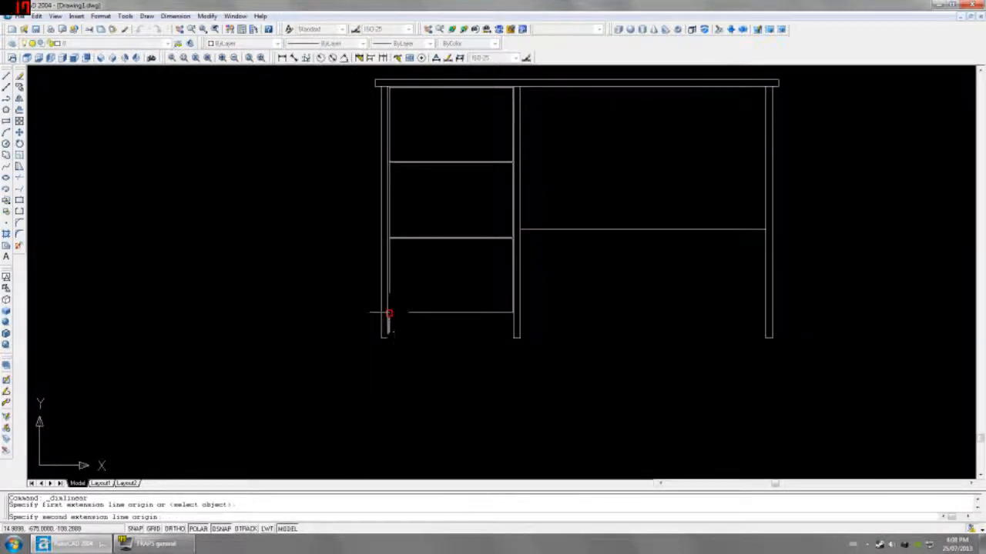
{"action": "left_click", "coordinate": [384, 337]}
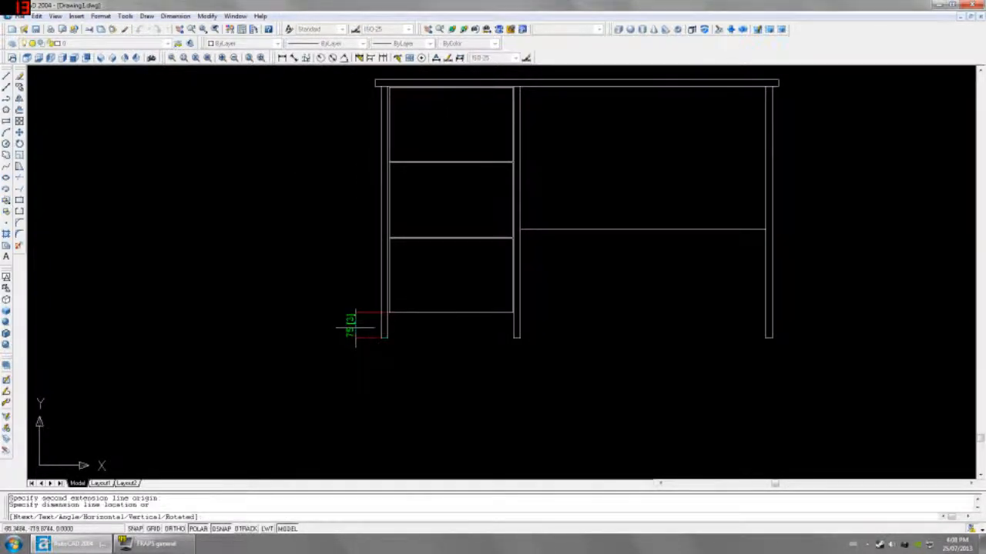
{"action": "scroll", "coordinate": [355, 327], "scroll_direction": "down", "scroll_amount": 2}
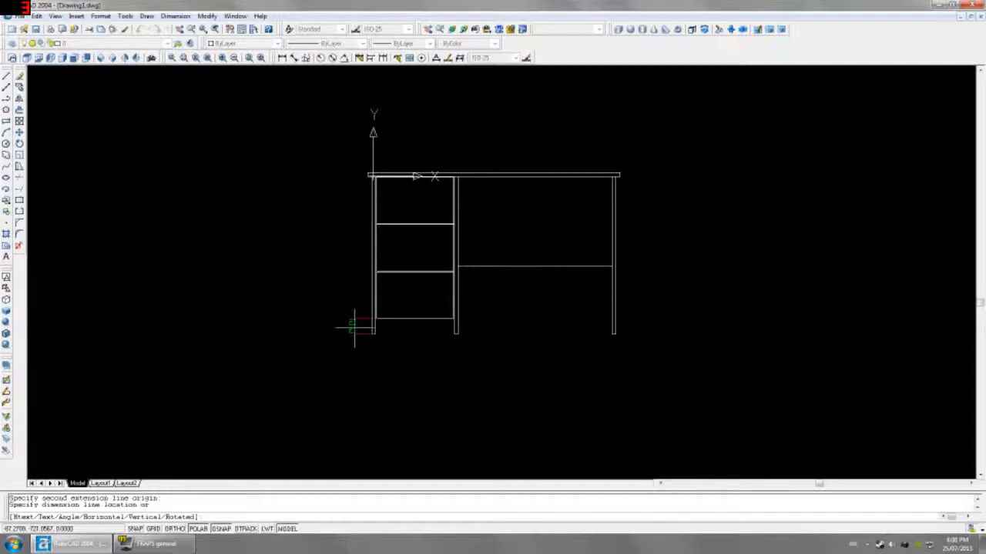
{"action": "key", "text": "Escape"}
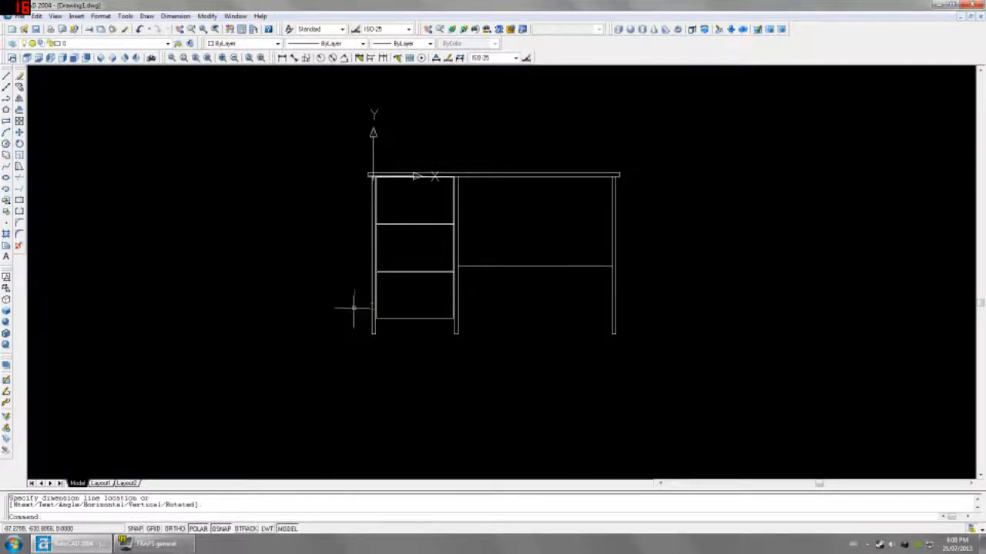
Extrude the three drawer-front rectangles by 19 with a taper angle of 0
{"action": "type", "text": "ext"}
{"action": "key", "text": "Return"}
{"action": "left_click", "coordinate": [425, 215]}
{"action": "left_click", "coordinate": [410, 293]}
{"action": "key", "text": "Return"}
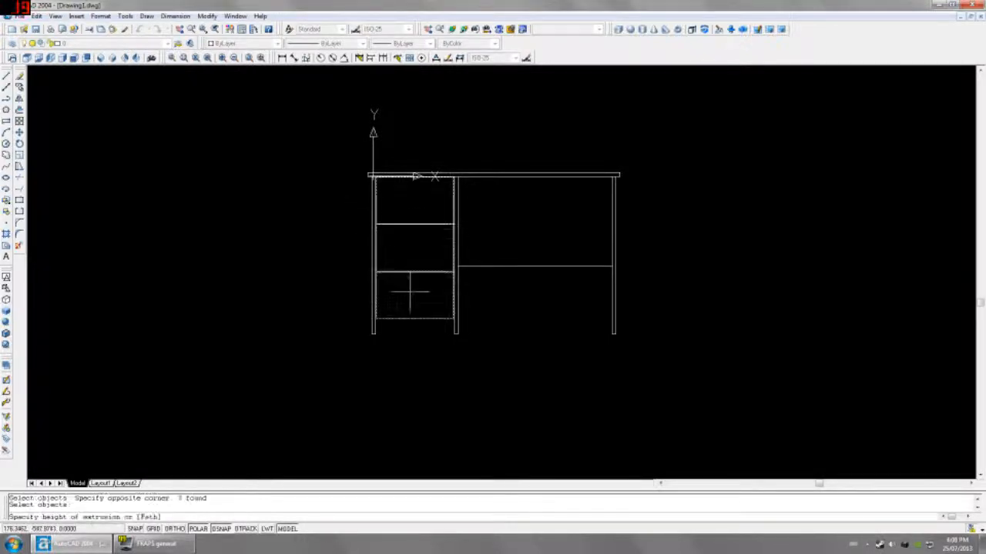
{"action": "type", "text": "19"}
{"action": "key", "text": "Return"}
{"action": "key", "text": "Return"}
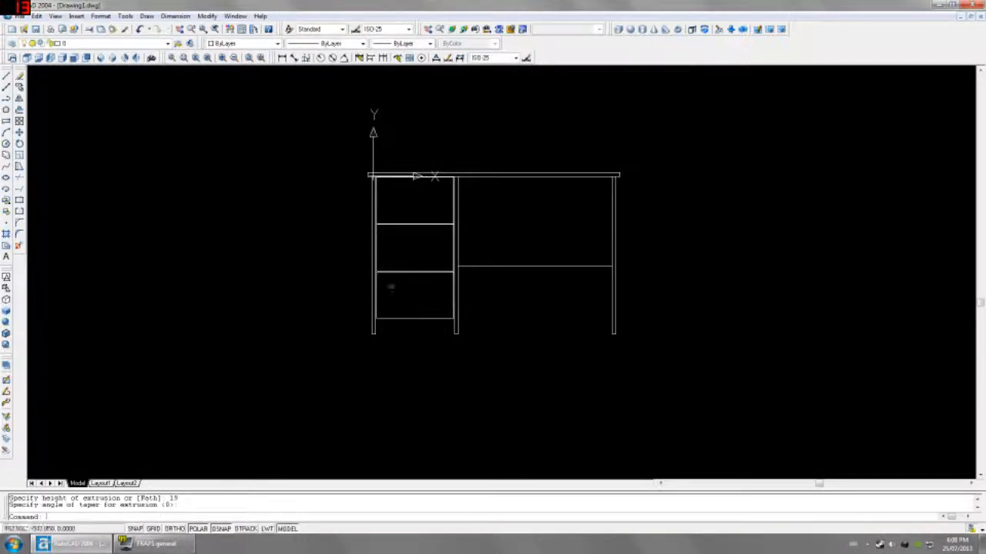
In the left view, move the three extruded drawer fronts by @-21,0 so they sit between the panels
{"action": "left_click", "coordinate": [50, 59]}
{"action": "middle_click_drag", "start_coordinate": [662, 145], "coordinate": [582, 149]}
{"action": "left_click", "coordinate": [602, 146]}
{"action": "left_click", "coordinate": [576, 361]}
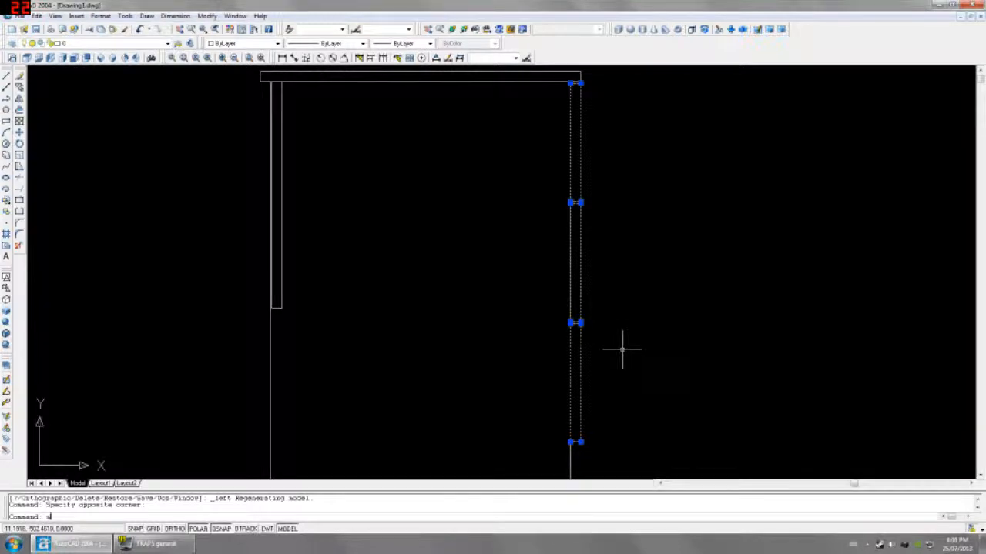
{"action": "key", "text": "Return"}
{"action": "left_click", "coordinate": [627, 343]}
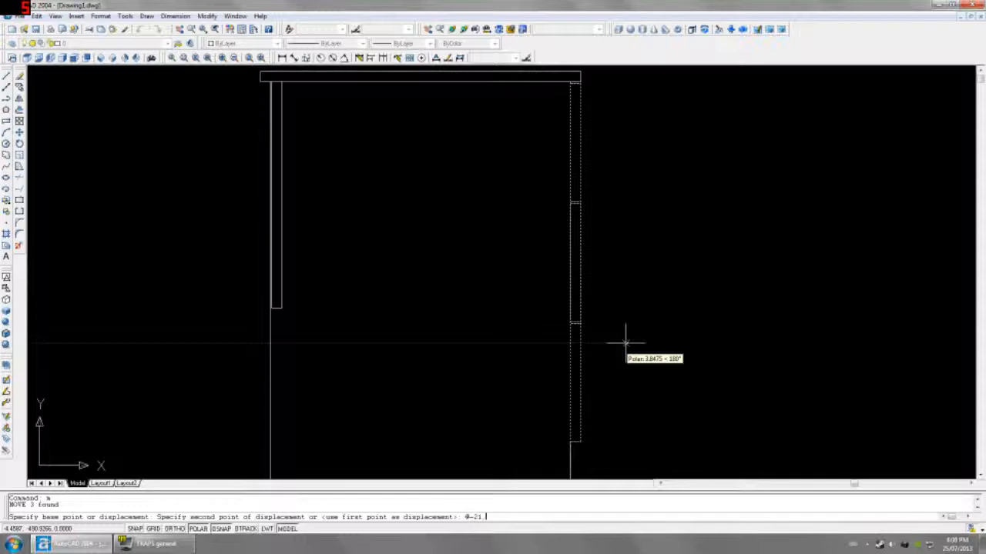
{"action": "key", "text": "Return"}
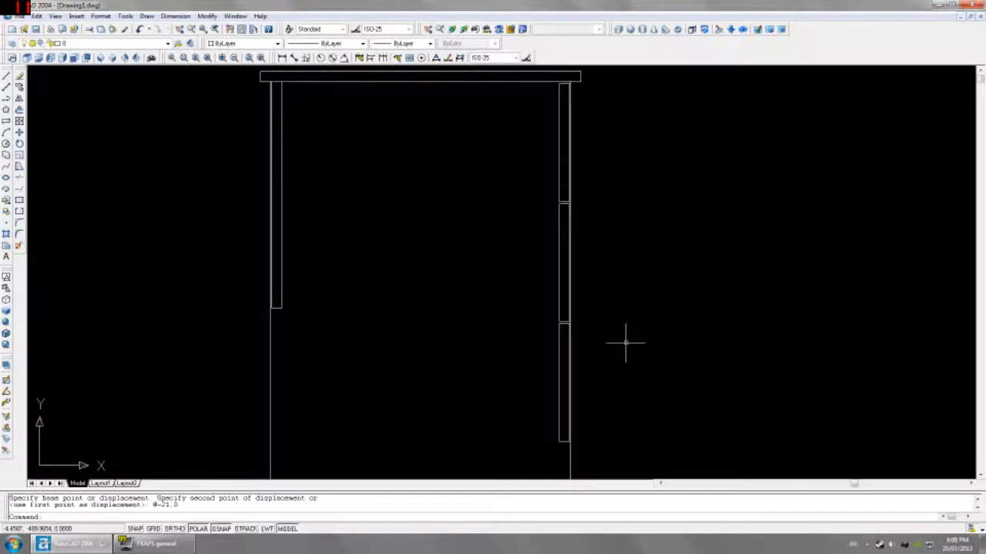
{"action": "left_click", "coordinate": [71, 59]}
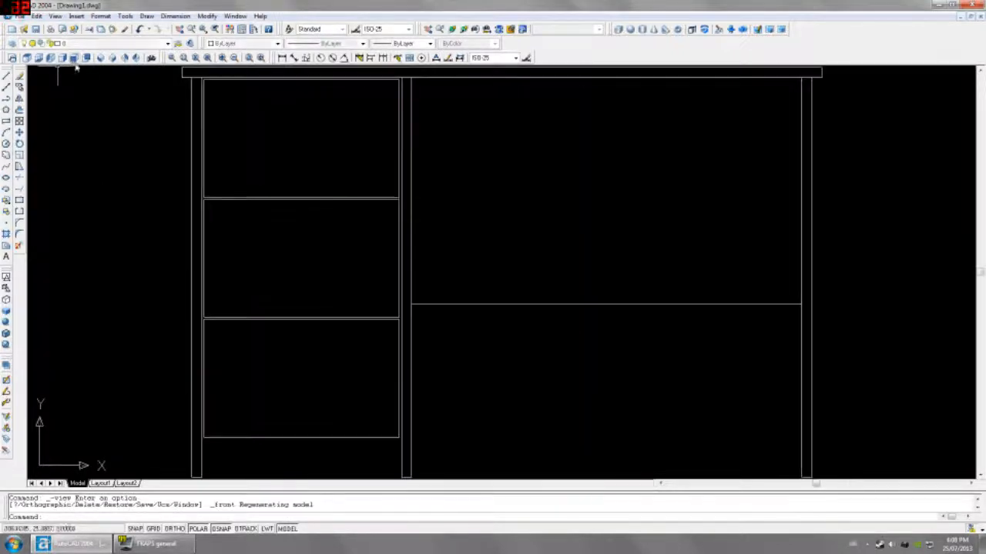
{"action": "middle_click_drag", "start_coordinate": [303, 170], "coordinate": [306, 147]}
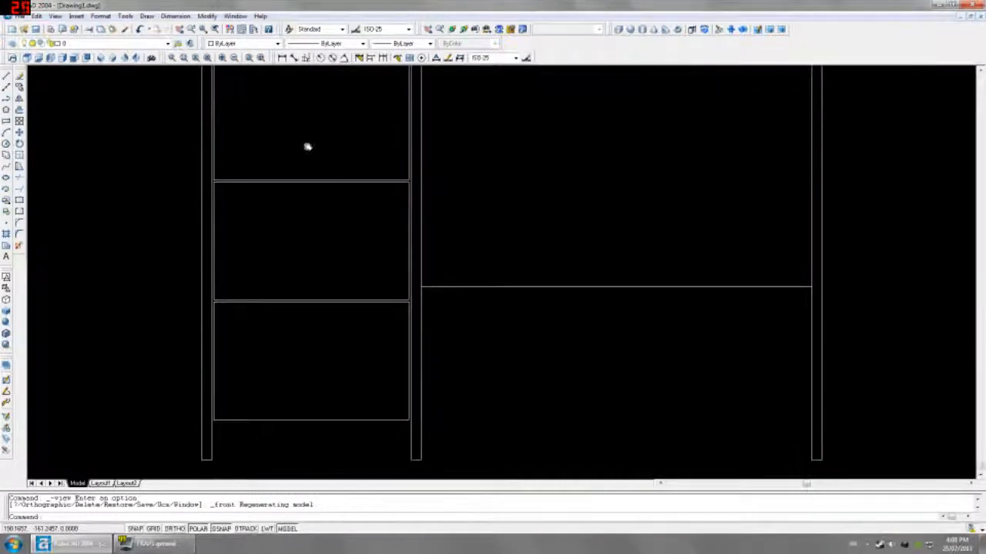
{"action": "middle_click_drag", "start_coordinate": [292, 409], "coordinate": [281, 362]}
{"action": "middle_click_drag", "start_coordinate": [271, 196], "coordinate": [282, 335]}
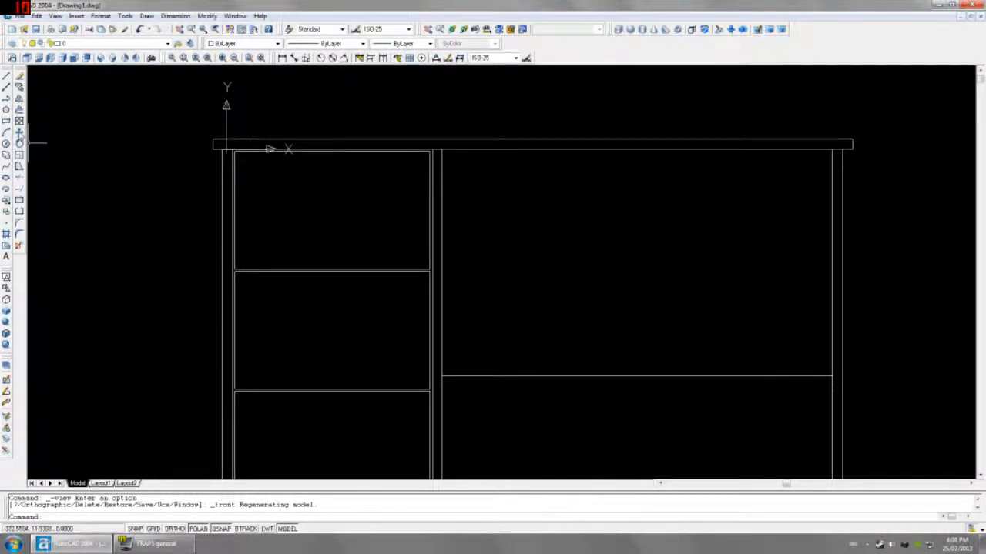
{"action": "left_click", "coordinate": [50, 58]}
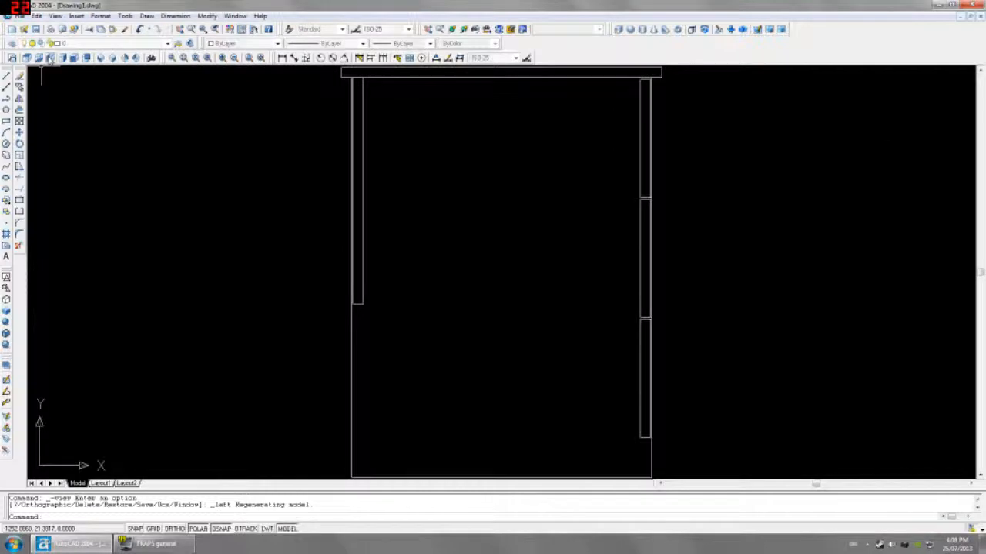
{"action": "middle_click_drag", "start_coordinate": [418, 137], "coordinate": [302, 205]}
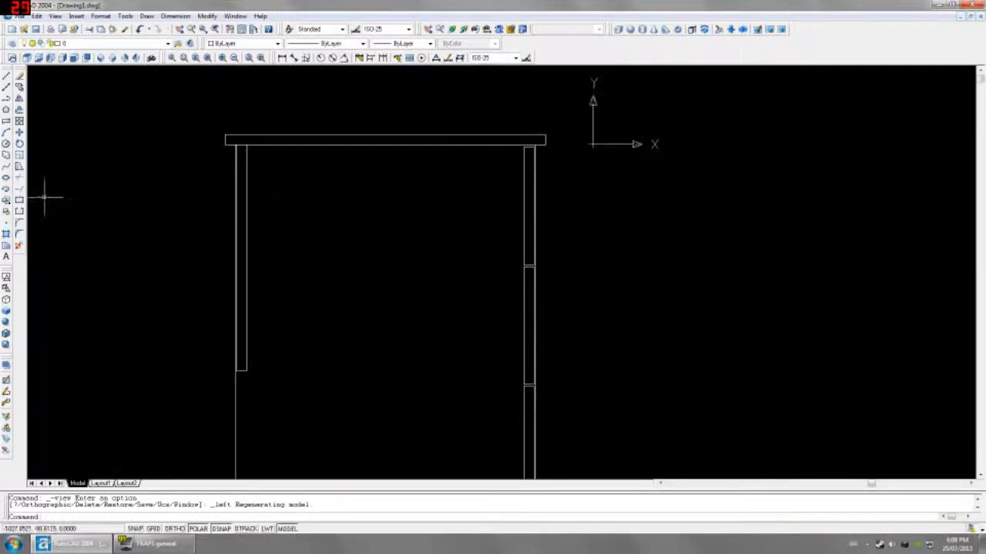
In the front view, draw a rectangle from @0,75 above the middle panel's inner bottom corner to the left panel's inner top corner
{"action": "left_click", "coordinate": [74, 58]}
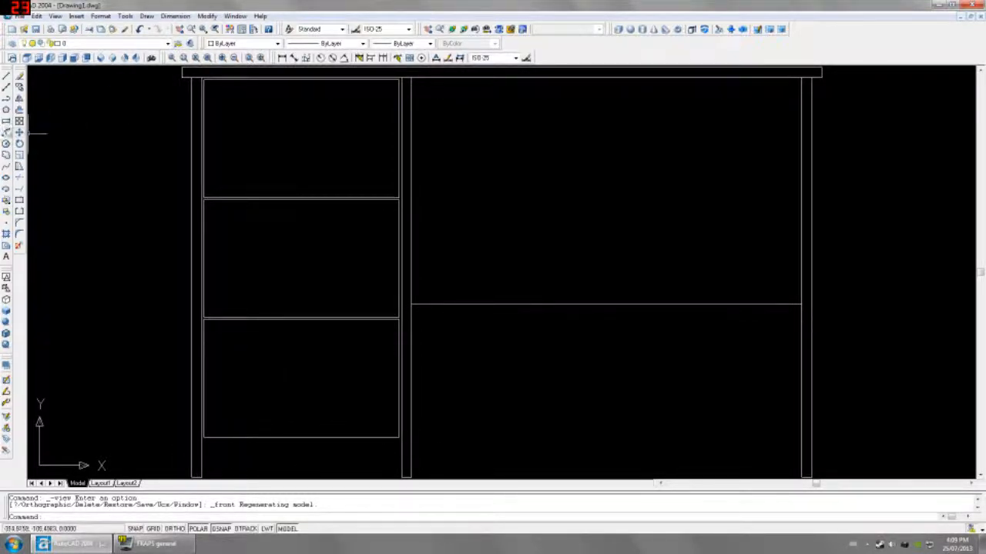
{"action": "left_click", "coordinate": [7, 121]}
{"action": "middle_click_drag", "start_coordinate": [363, 363], "coordinate": [369, 329]}
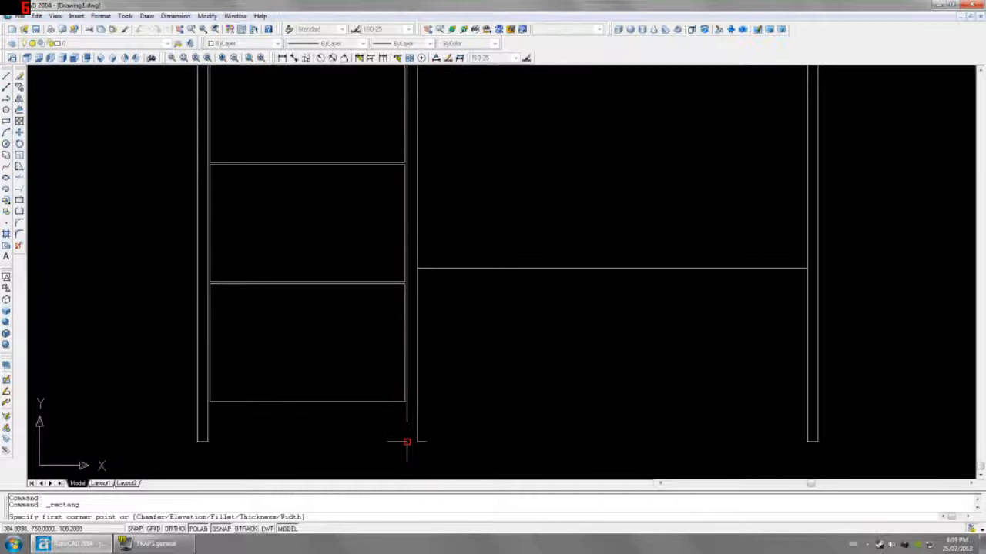
{"action": "key", "text": "Return"}
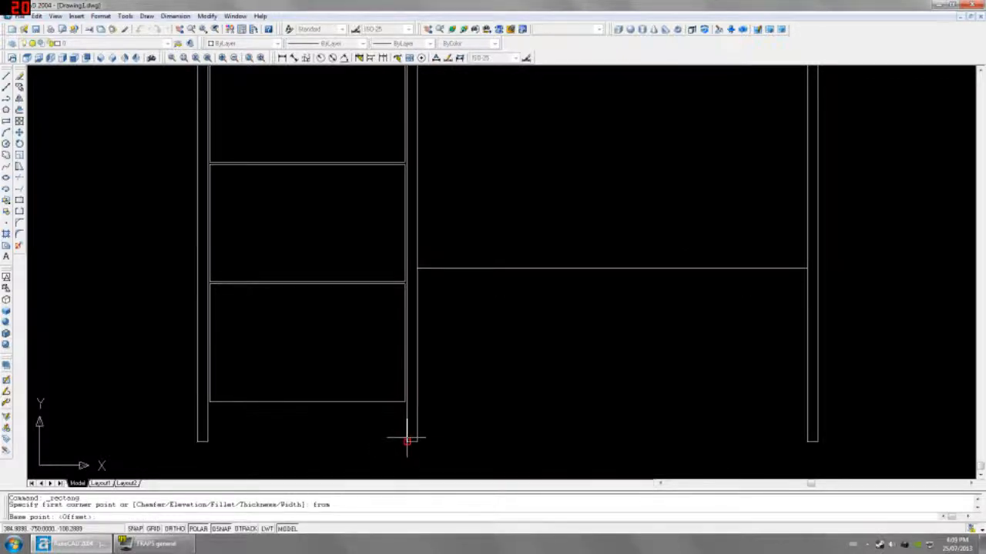
{"action": "type", "text": "@0.75"}
{"action": "key", "text": "Return"}
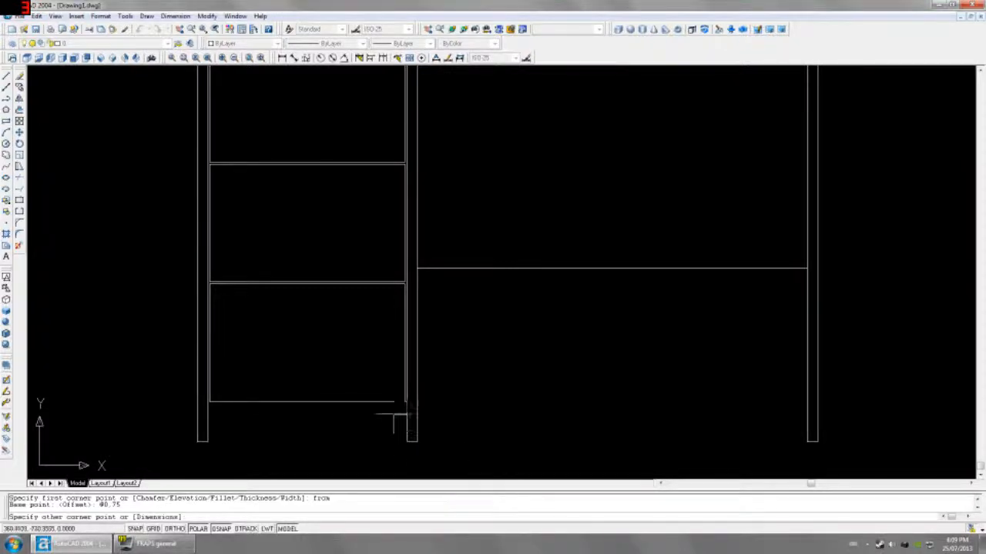
{"action": "scroll", "coordinate": [285, 318], "scroll_direction": "down", "scroll_amount": 3}
{"action": "scroll", "coordinate": [271, 217], "scroll_direction": "up", "scroll_amount": 6}
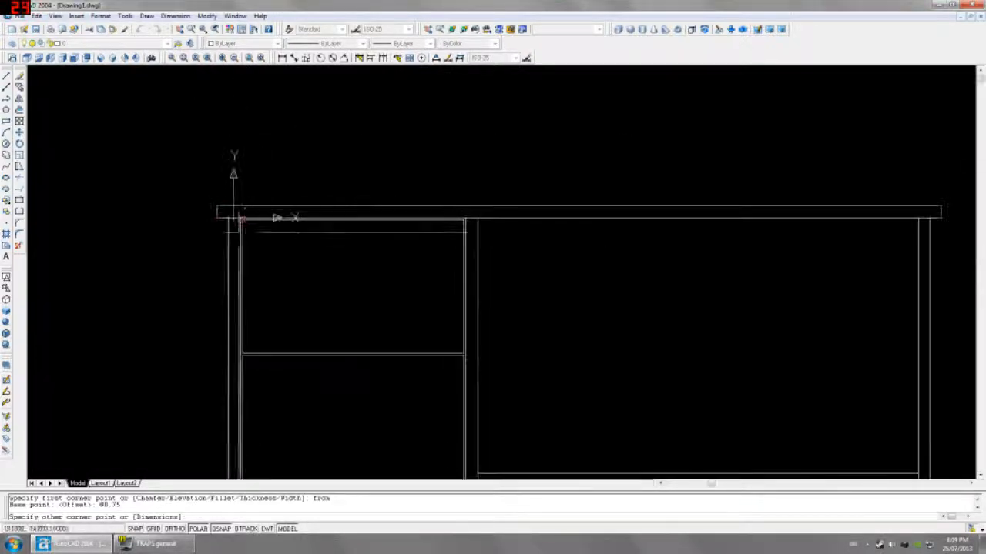
{"action": "left_click", "coordinate": [247, 189]}
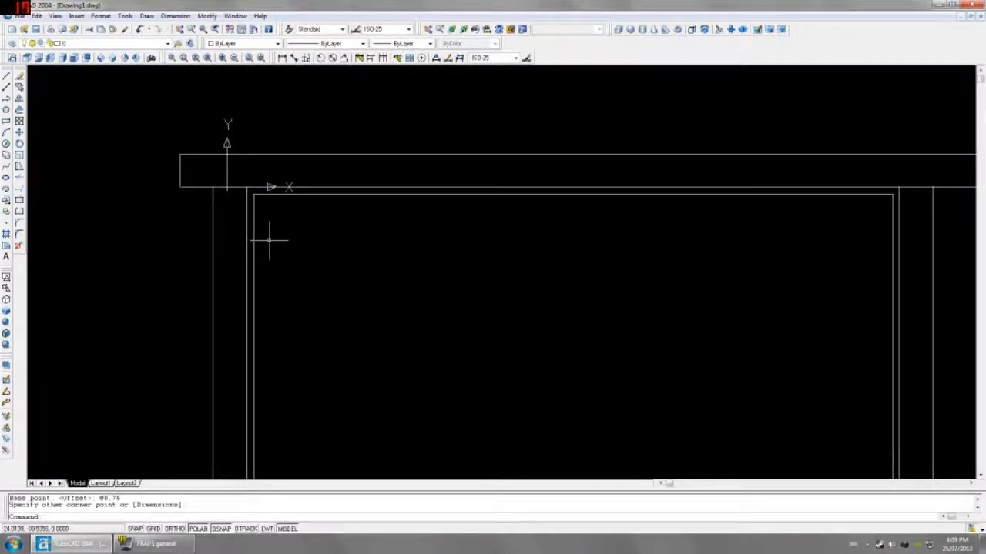
Extrude the full-bay rectangle behind the drawer fronts by 19 with a taper angle of 0
{"action": "scroll", "coordinate": [269, 238], "scroll_direction": "down", "scroll_amount": 4}
{"action": "type", "text": "ext"}
{"action": "key", "text": "Return"}
{"action": "scroll", "coordinate": [318, 270], "scroll_direction": "down", "scroll_amount": 3}
{"action": "scroll", "coordinate": [244, 222], "scroll_direction": "up", "scroll_amount": 10}
{"action": "left_click", "coordinate": [244, 223]}
{"action": "key", "text": "Return"}
{"action": "type", "text": "19"}
{"action": "key", "text": "Return"}
{"action": "key", "text": "Return"}
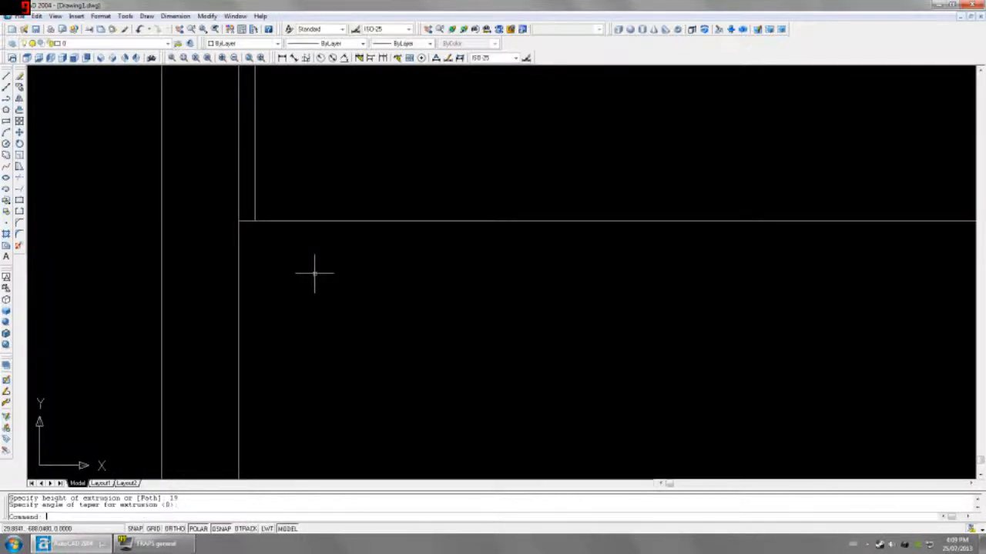
In the left view, measure the distance from the full-bay panel at the front to the back panel
{"action": "left_click", "coordinate": [49, 57]}
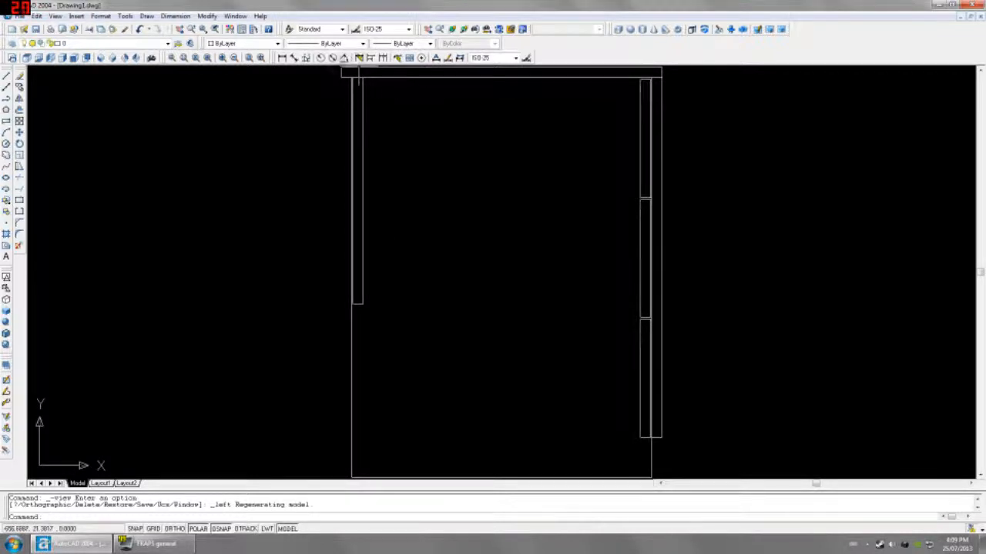
{"action": "left_click", "coordinate": [283, 58]}
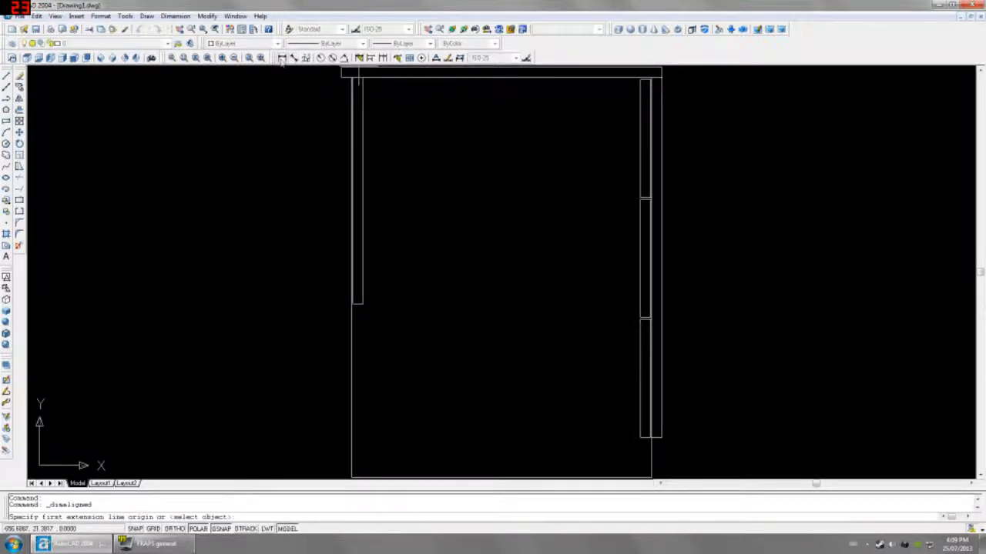
{"action": "left_click", "coordinate": [651, 436]}
{"action": "left_click", "coordinate": [357, 303]}
{"action": "key", "text": "Escape"}
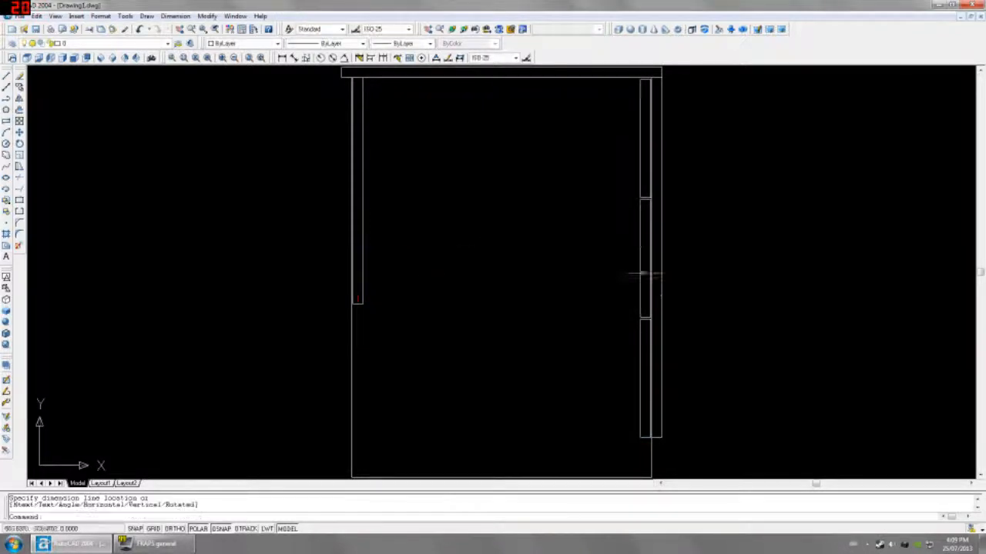
Move the full-bay panel by @-560,0 to the back of the desk and check it in the southwest isometric view
{"action": "left_click", "coordinate": [656, 275]}
{"action": "type", "text": "m"}
{"action": "key", "text": "Return"}
{"action": "left_click", "coordinate": [526, 298]}
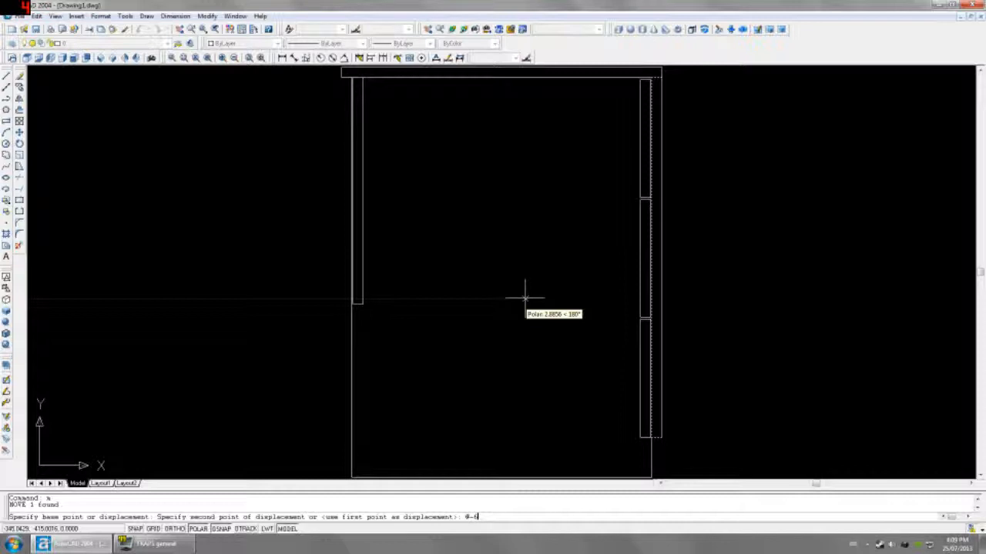
{"action": "key", "text": "Return"}
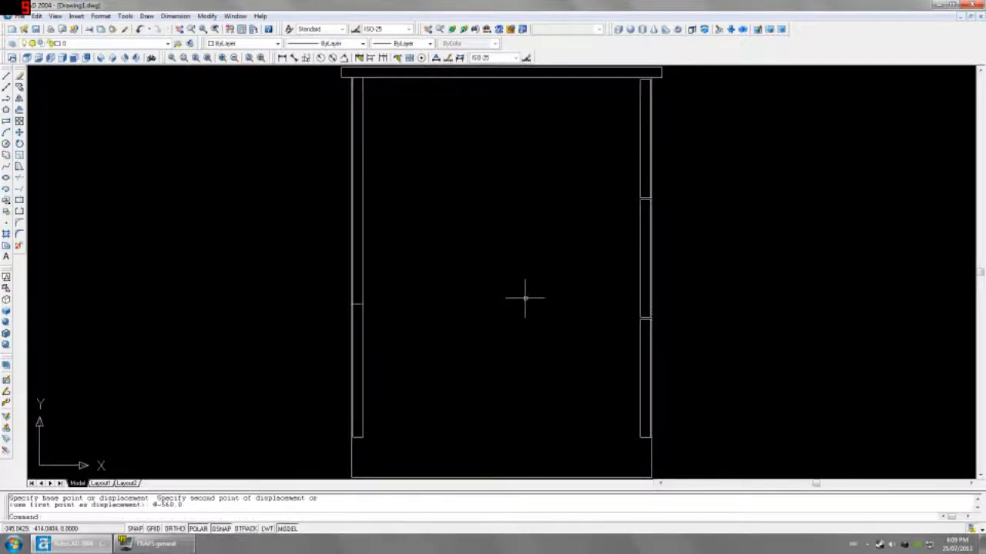
{"action": "left_click", "coordinate": [99, 58]}
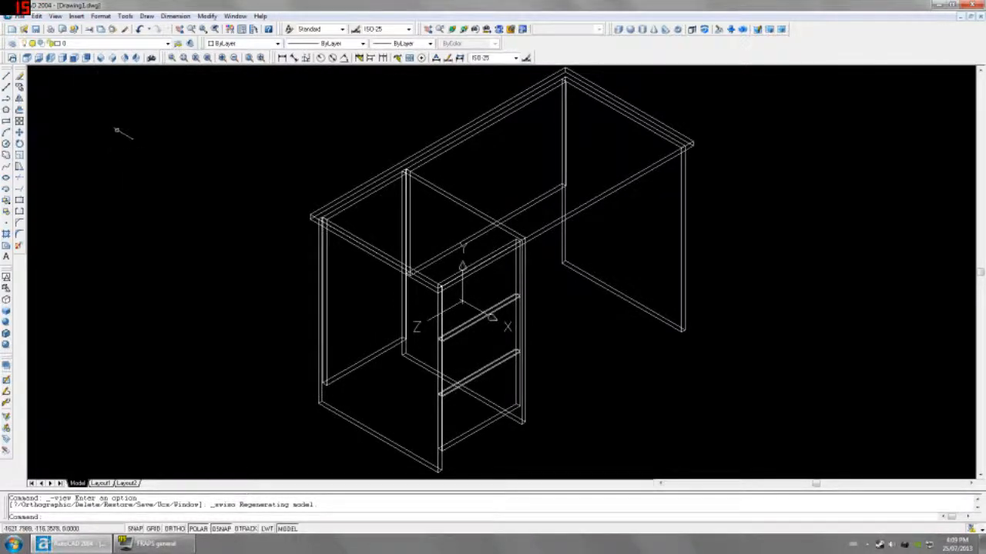
{"action": "left_click", "coordinate": [74, 58]}
{"action": "middle_click_drag", "start_coordinate": [350, 399], "coordinate": [352, 354]}
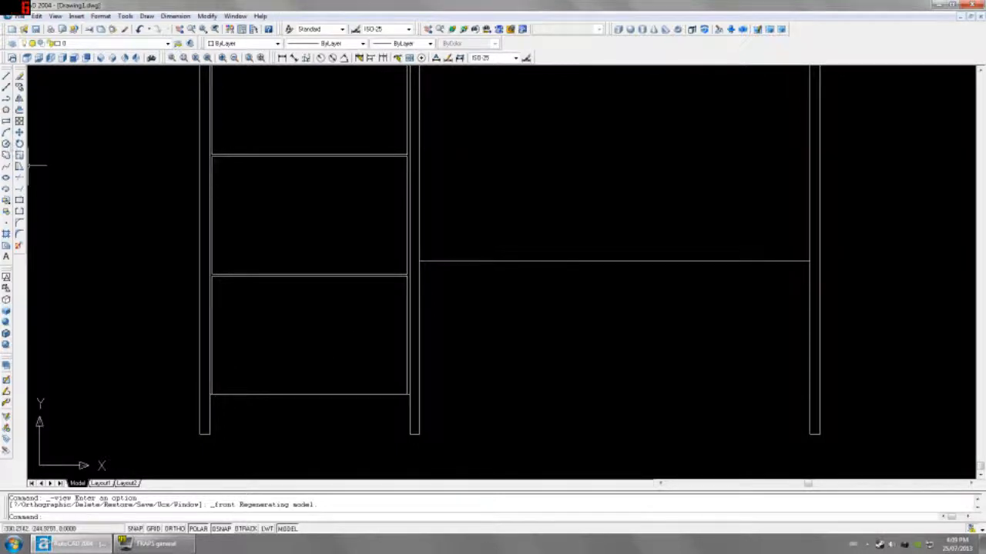
{"action": "left_click", "coordinate": [6, 121]}
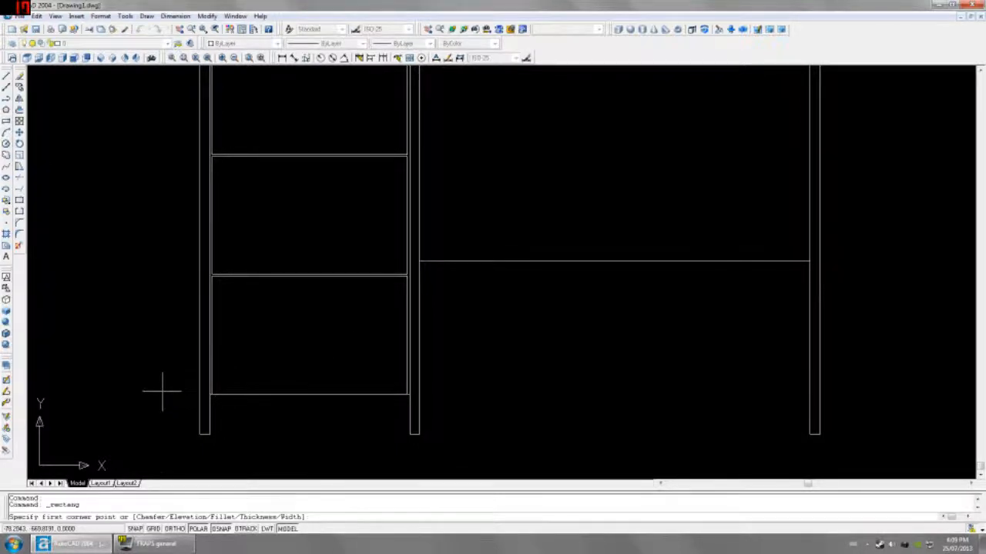
In the left view, draw a rectangle from the lowest drawer front's inner bottom corner to @0,19 from the back panel's inner bottom corner
{"action": "left_click", "coordinate": [50, 58]}
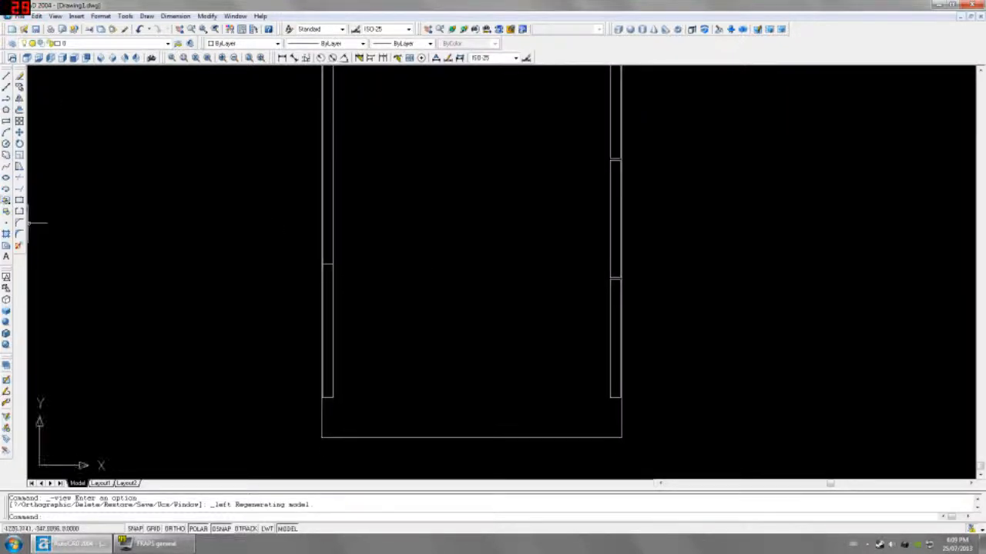
{"action": "left_click", "coordinate": [7, 121]}
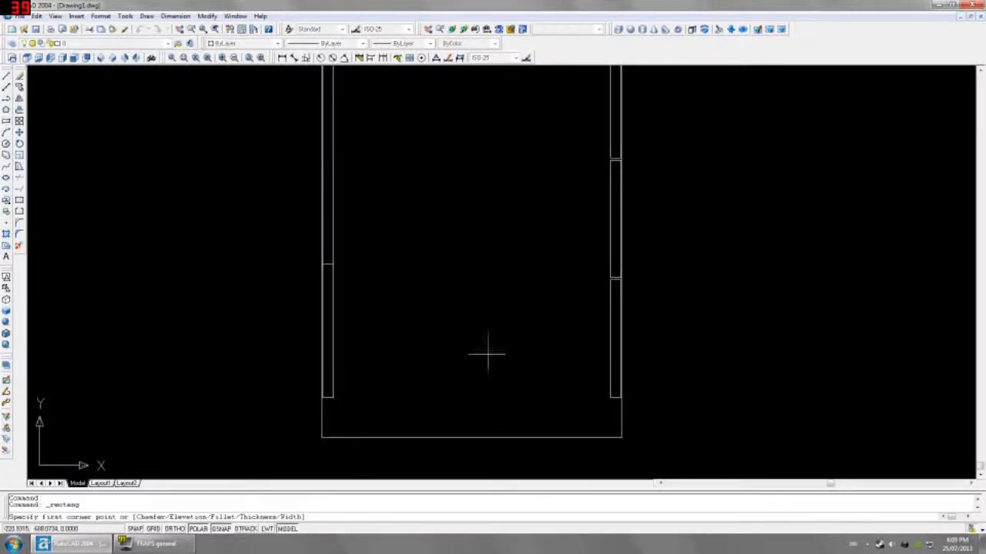
{"action": "left_click", "coordinate": [609, 399]}
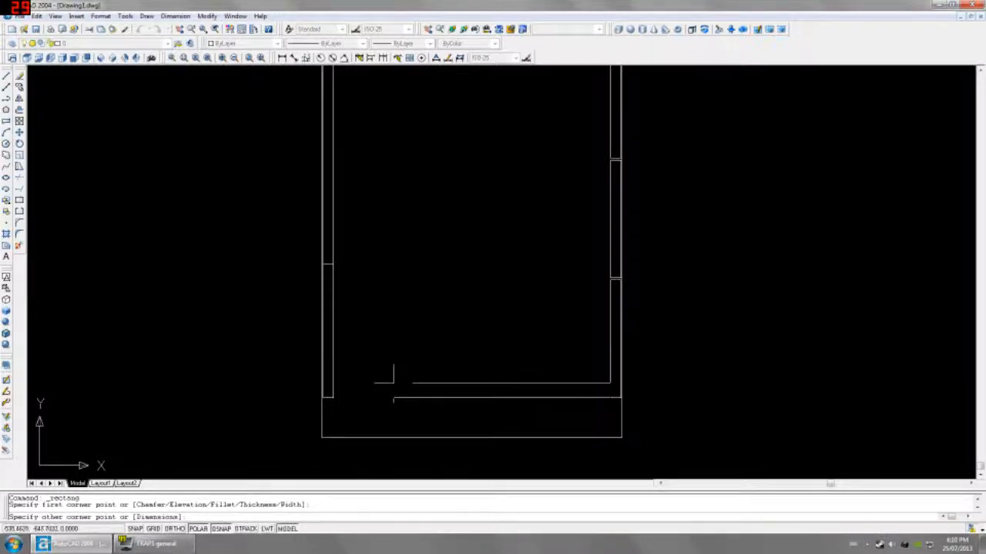
{"action": "type", "text": "from"}
{"action": "key", "text": "Return"}
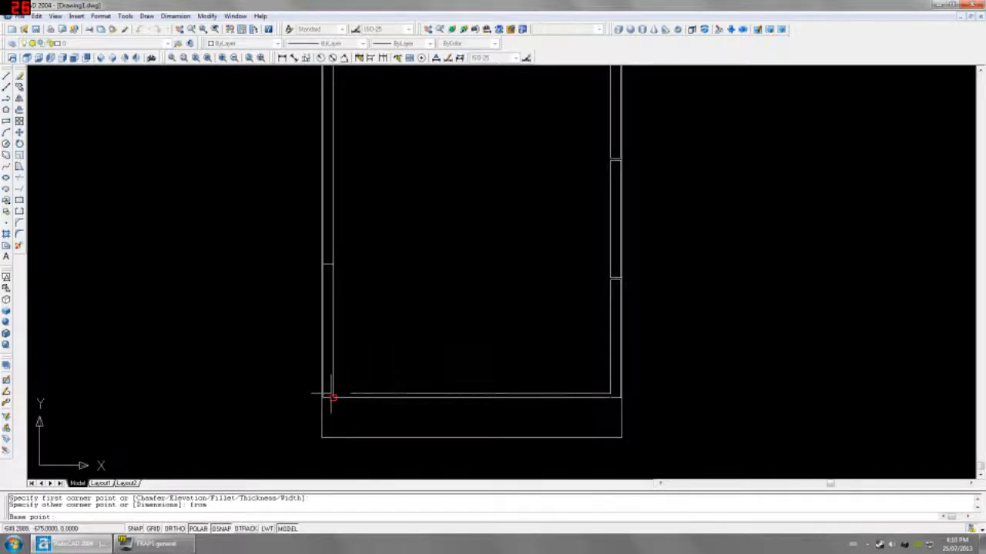
{"action": "left_click", "coordinate": [332, 397]}
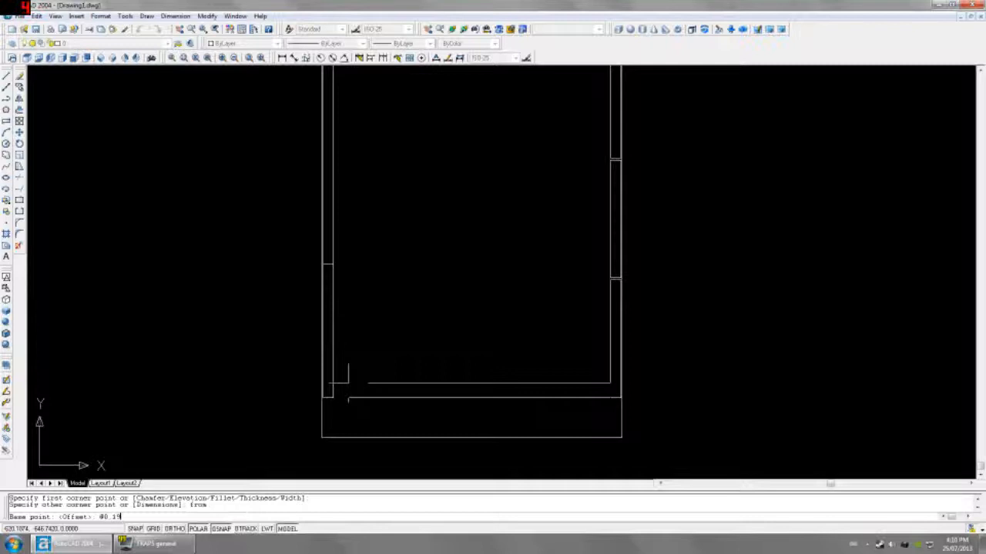
{"action": "key", "text": "Return"}
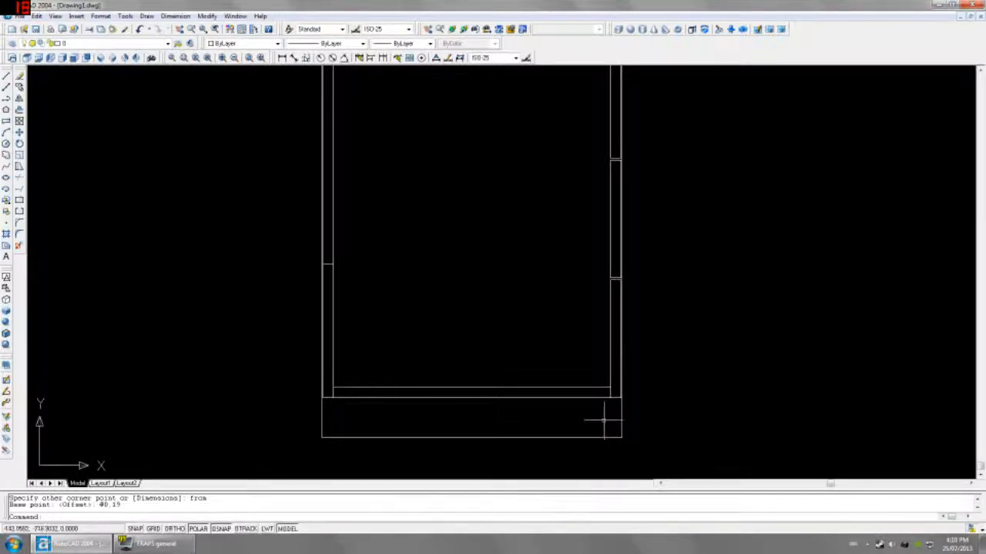
Stretch the two front corners of the bottom-board rectangle by @-1,0, away from the drawer front
{"action": "scroll", "coordinate": [598, 400], "scroll_direction": "up", "scroll_amount": 3}
{"action": "left_click", "coordinate": [577, 404]}
{"action": "left_click", "coordinate": [591, 404]}
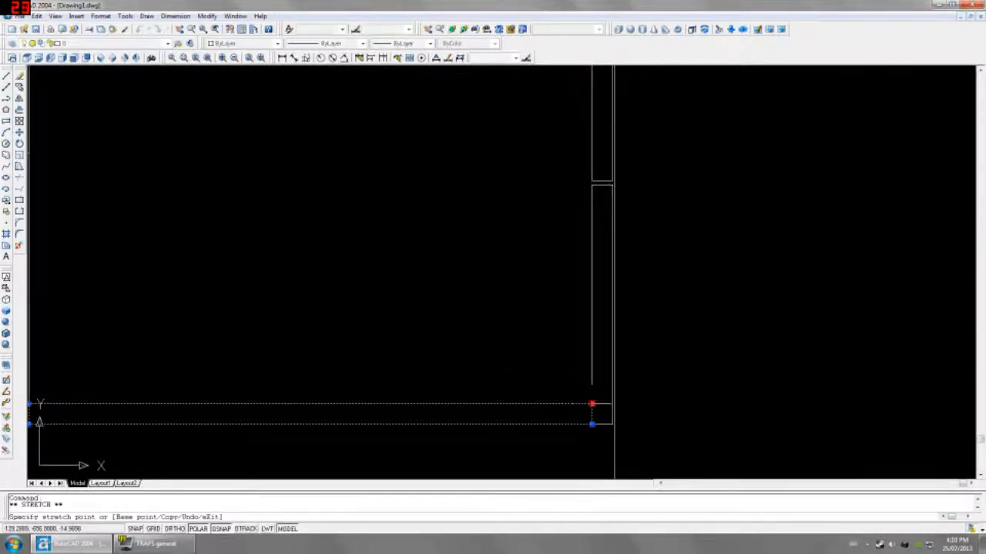
{"action": "type", "text": "@-1,"}
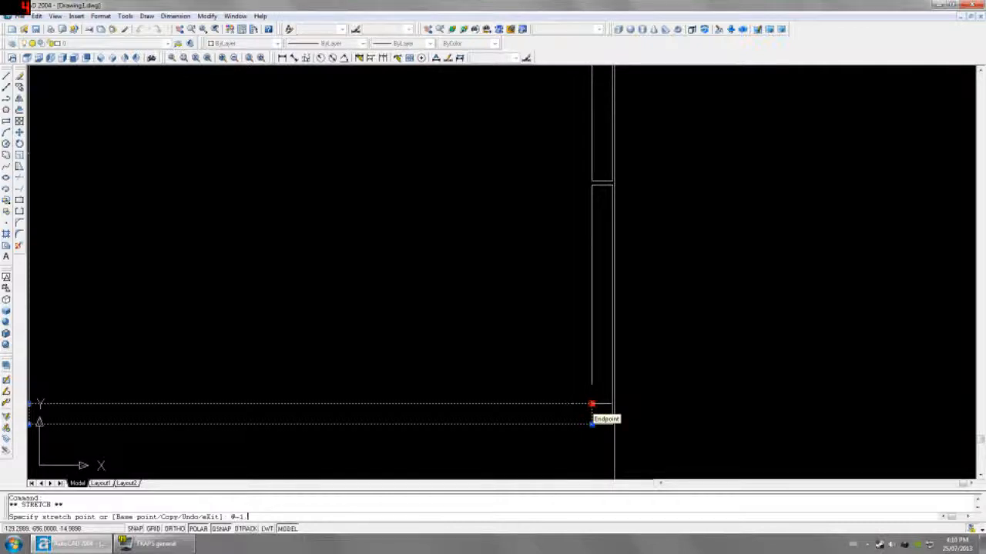
{"action": "type", "text": "0"}
{"action": "key", "text": "Return"}
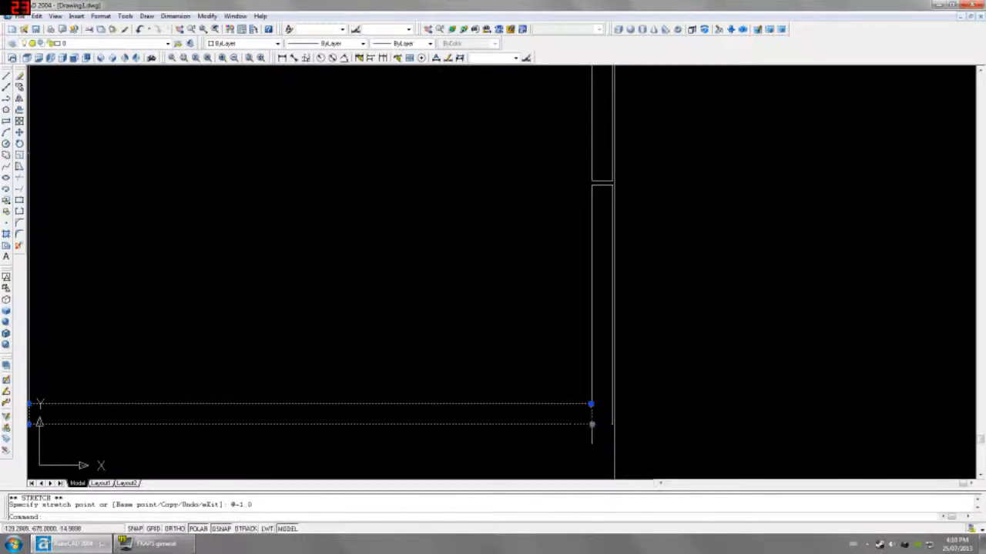
{"action": "left_click", "coordinate": [591, 424]}
{"action": "key", "text": "Return"}
{"action": "key", "text": "Escape"}
{"action": "left_click", "coordinate": [567, 406]}
{"action": "left_click", "coordinate": [556, 398]}
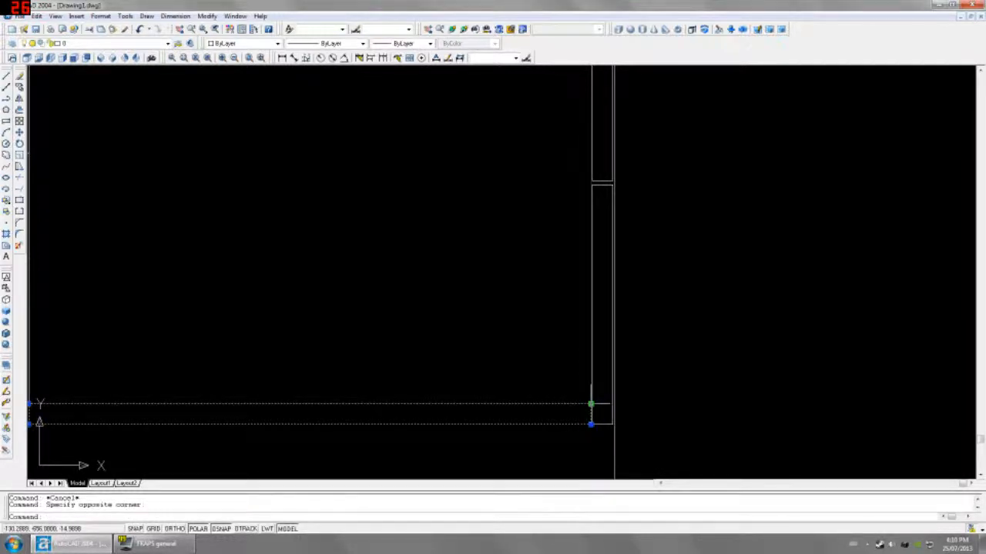
{"action": "left_click", "coordinate": [592, 404]}
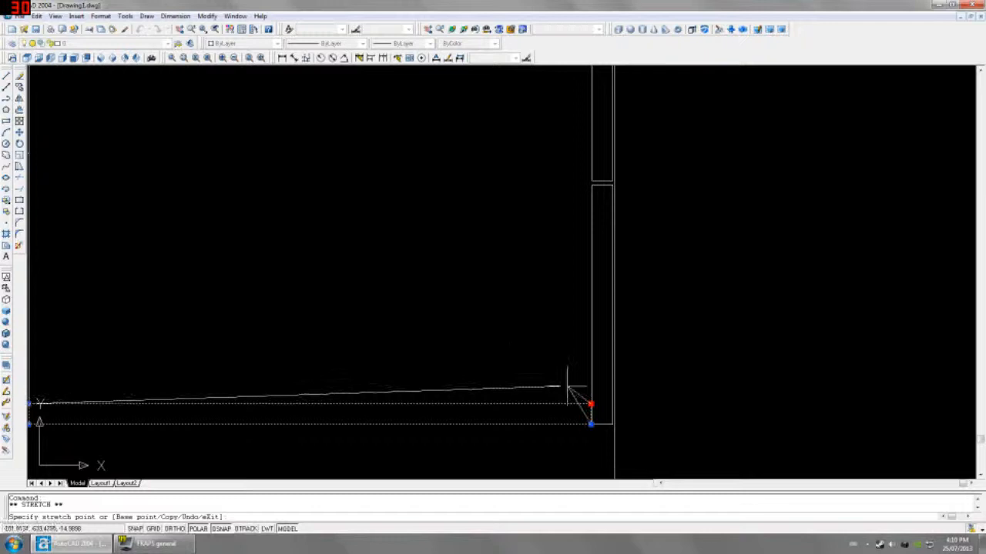
{"action": "key", "text": "Escape"}
{"action": "key", "text": "Escape"}
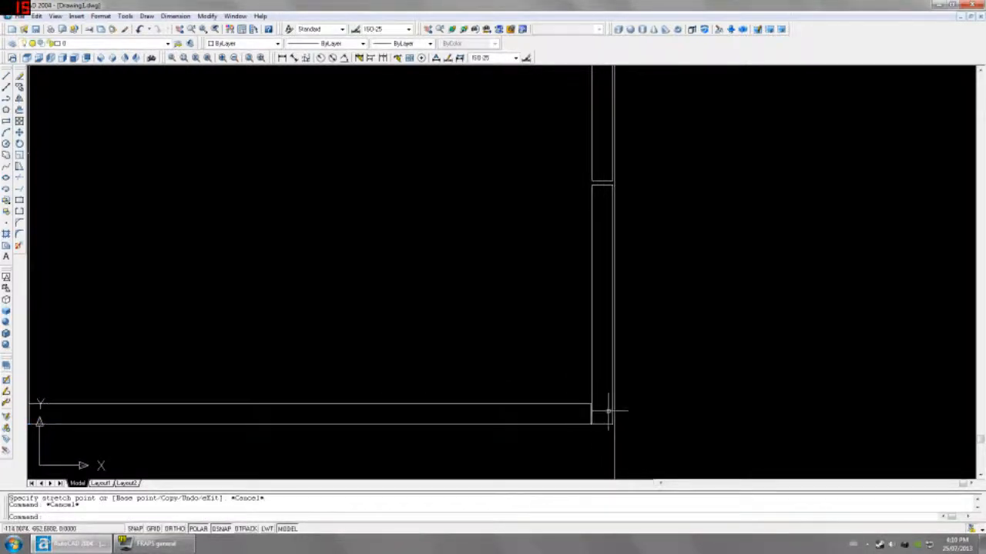
In the front view, measure the clear width between the left and middle vertical panels at their lower ends
{"action": "scroll", "coordinate": [605, 428], "scroll_direction": "down", "scroll_amount": 2}
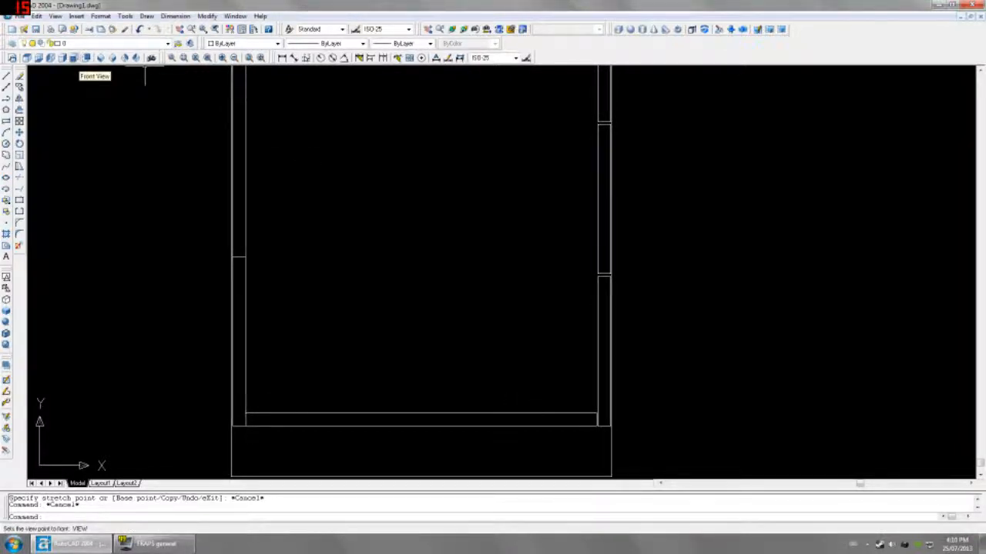
{"action": "left_click", "coordinate": [75, 60]}
{"action": "middle_click_drag", "start_coordinate": [240, 340], "coordinate": [265, 280]}
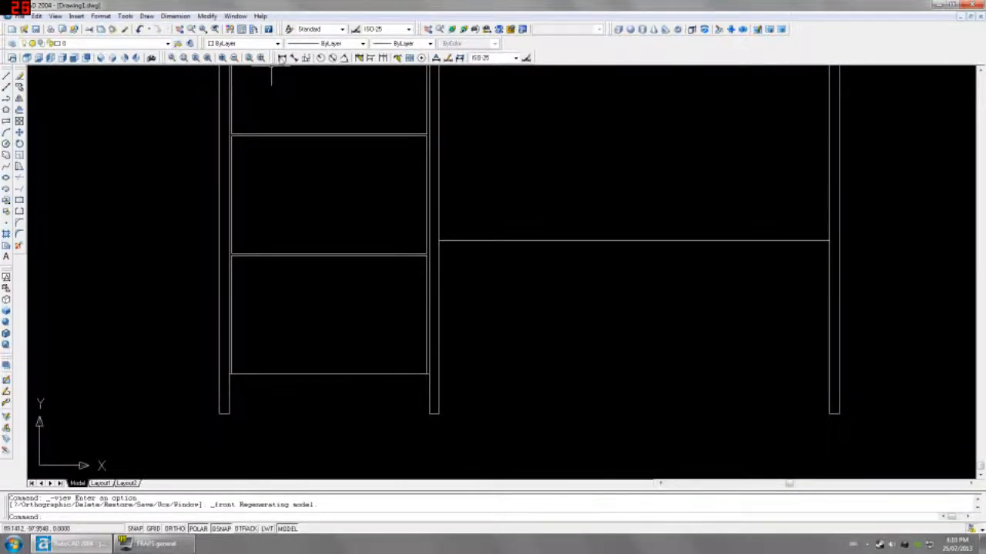
{"action": "left_click", "coordinate": [282, 59]}
{"action": "left_click", "coordinate": [229, 413]}
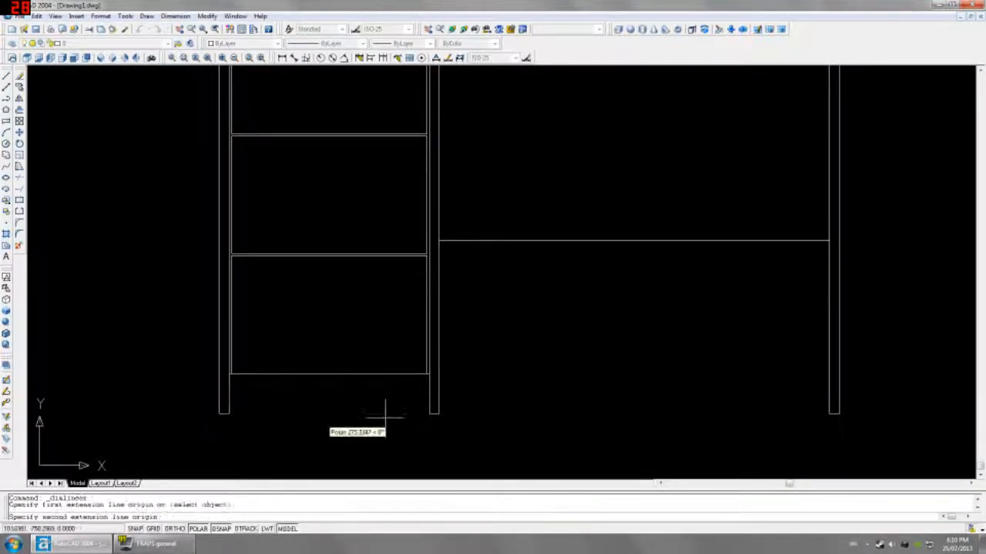
{"action": "left_click", "coordinate": [429, 413]}
{"action": "key", "text": "Escape"}
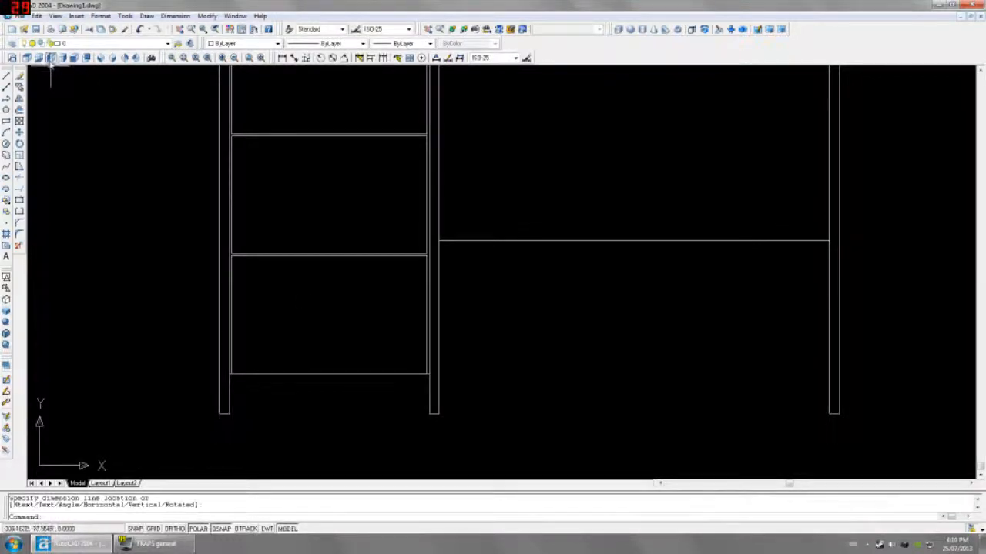
In the left view, extrude the bottom-board rectangle by 374 with the default taper angle
{"action": "left_click", "coordinate": [51, 59]}
{"action": "type", "text": "ext"}
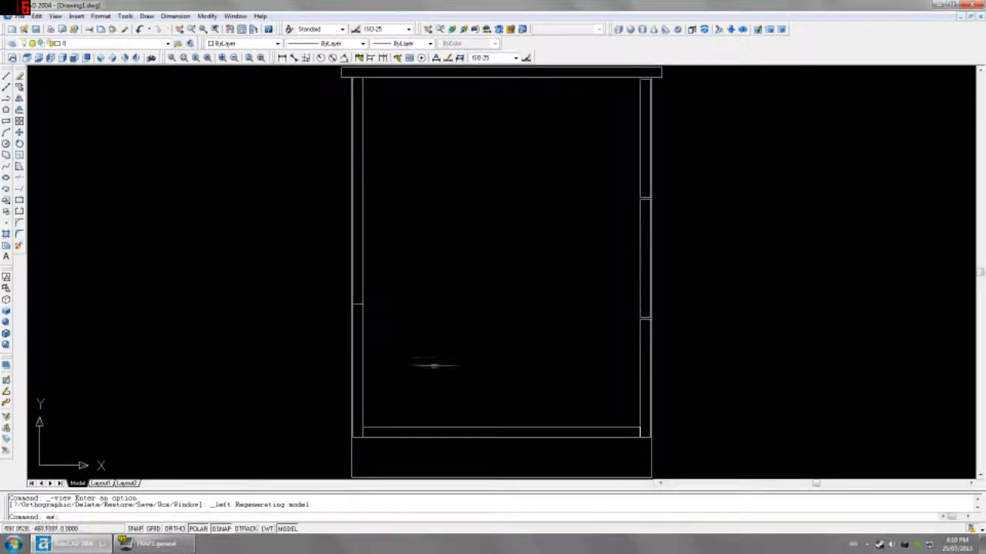
{"action": "key", "text": "Return"}
{"action": "left_click", "coordinate": [447, 429]}
{"action": "key", "text": "Return"}
{"action": "type", "text": "374"}
{"action": "key", "text": "Return"}
{"action": "key", "text": "Return"}
In the front view, dimension from the bottom board's outer end to the left panel's inner edge, then erase that dimension
{"action": "left_click", "coordinate": [75, 58]}
{"action": "left_click", "coordinate": [225, 416]}
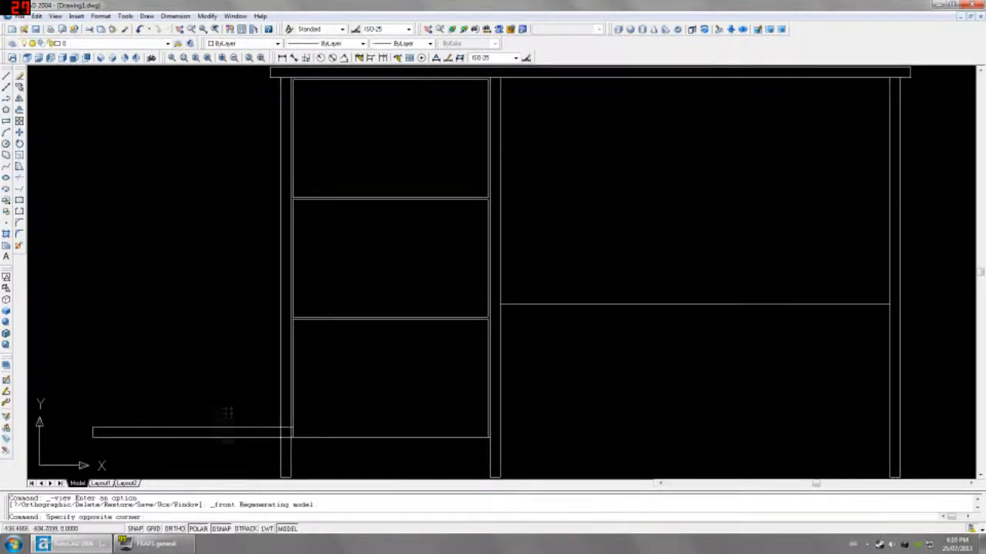
{"action": "left_click", "coordinate": [207, 450]}
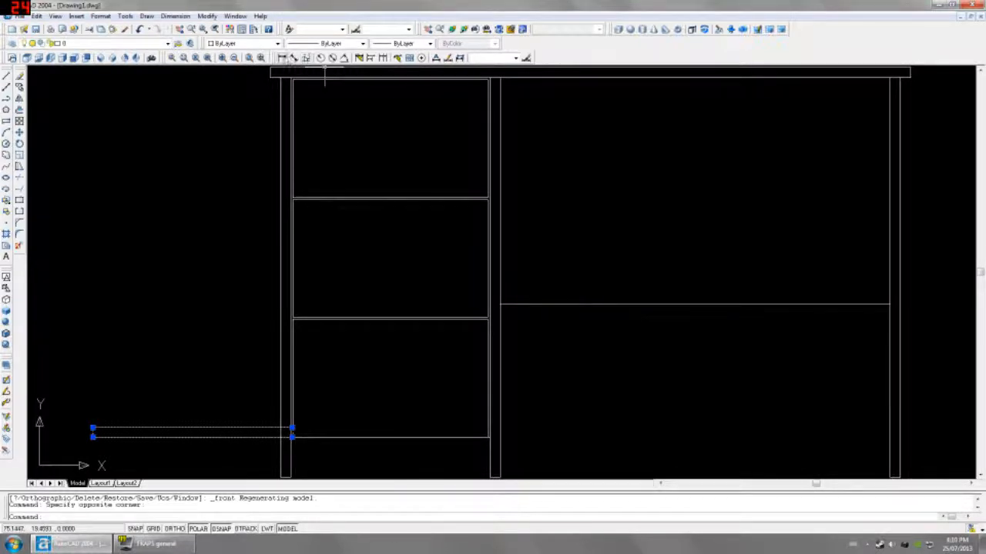
{"action": "left_click", "coordinate": [281, 57]}
{"action": "left_click", "coordinate": [93, 425]}
{"action": "middle_click_drag", "start_coordinate": [237, 462], "coordinate": [253, 365]}
{"action": "left_click", "coordinate": [304, 378]}
{"action": "left_click", "coordinate": [303, 420]}
{"action": "left_click", "coordinate": [220, 345]}
{"action": "left_click", "coordinate": [194, 434]}
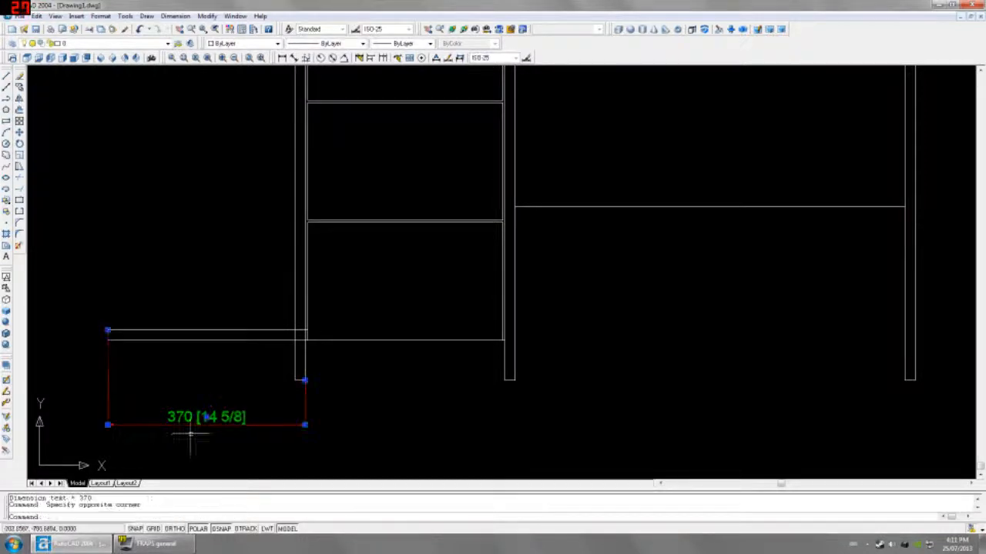
{"action": "key", "text": "Delete"}
{"action": "left_click", "coordinate": [208, 332]}
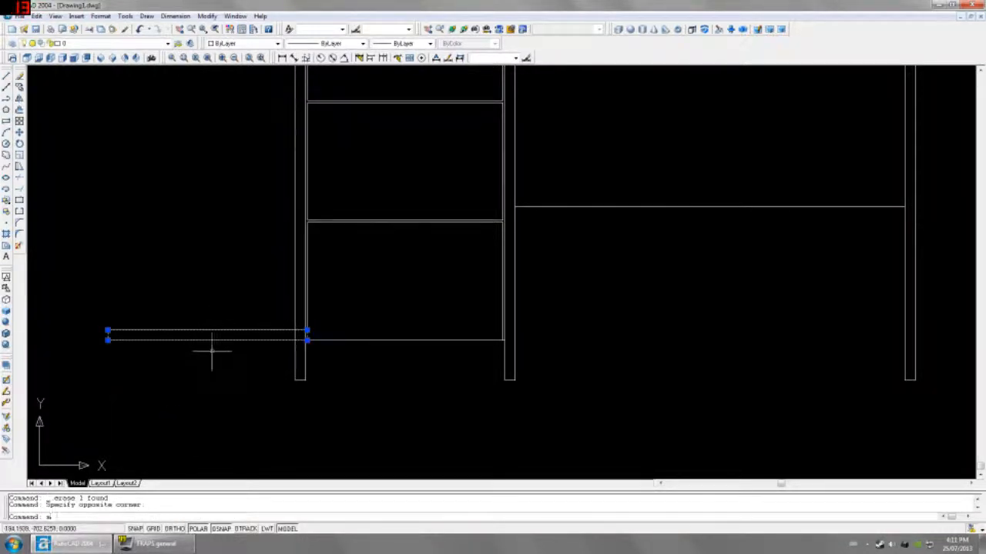
{"action": "type", "text": "m"}
{"action": "key", "text": "Return"}
{"action": "left_click", "coordinate": [217, 348]}
{"action": "type", "text": "@370,0"}
{"action": "key", "text": "Return"}
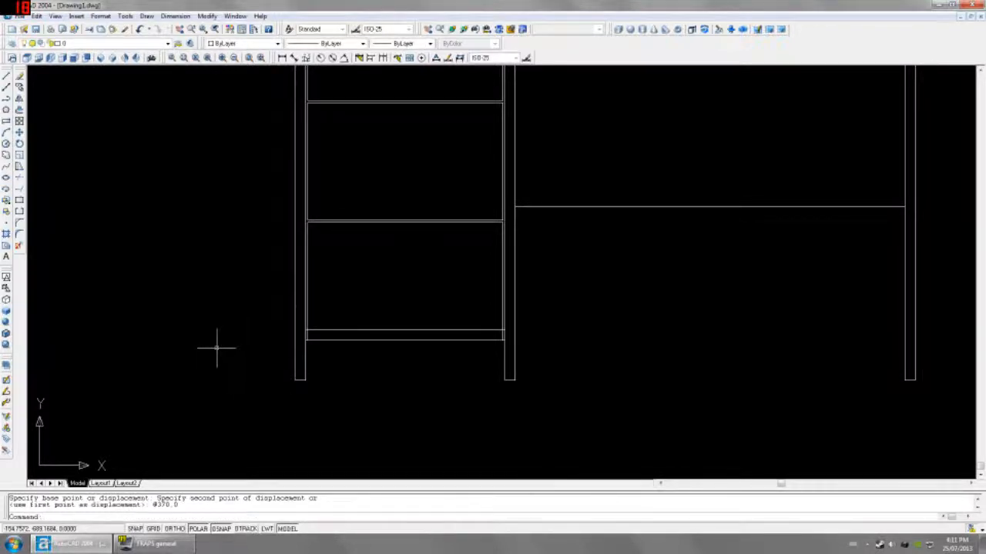
{"action": "left_click", "coordinate": [100, 58]}
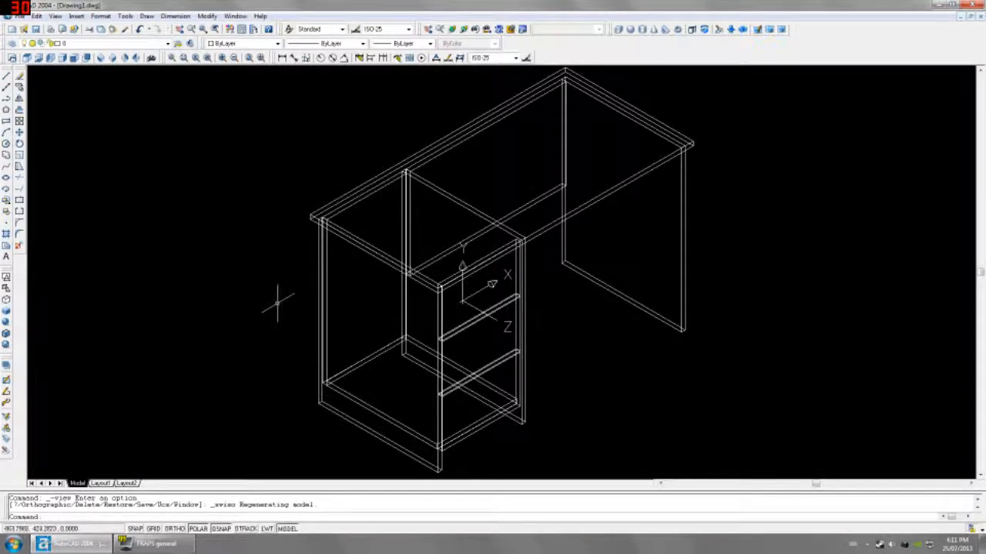
In the left view, measure the depth between the top drawer front's inner face and the back panel
{"action": "left_click", "coordinate": [50, 58]}
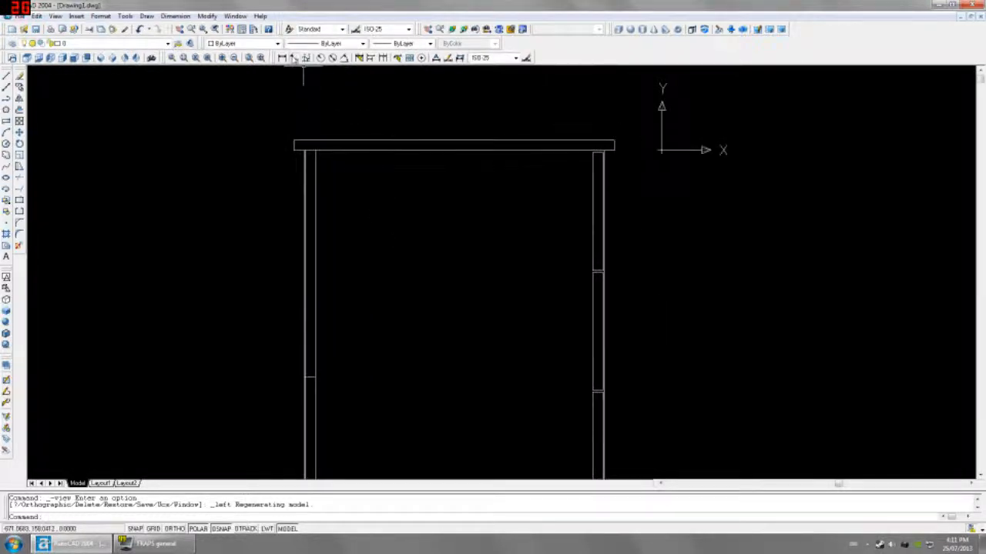
{"action": "left_click", "coordinate": [293, 58]}
{"action": "left_click", "coordinate": [592, 153]}
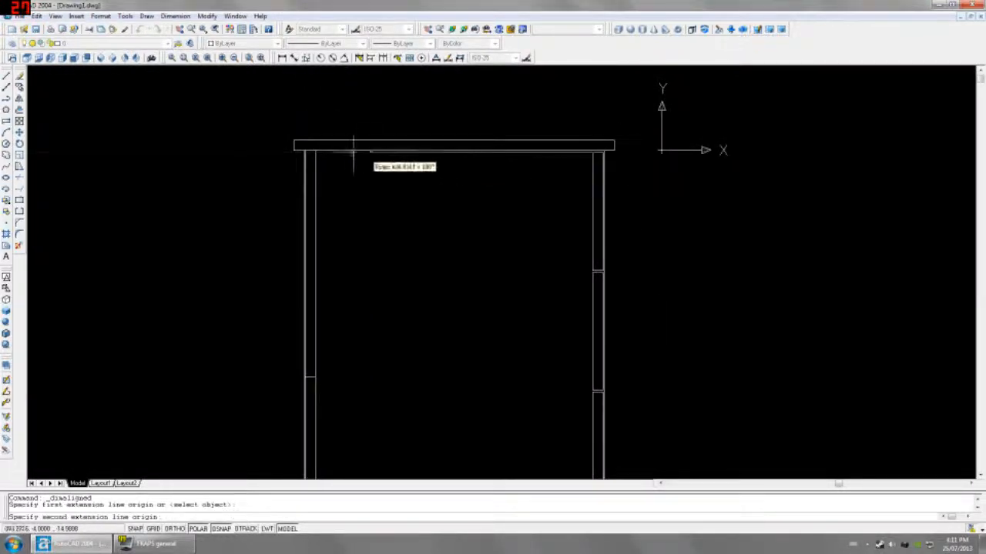
{"action": "left_click", "coordinate": [316, 150]}
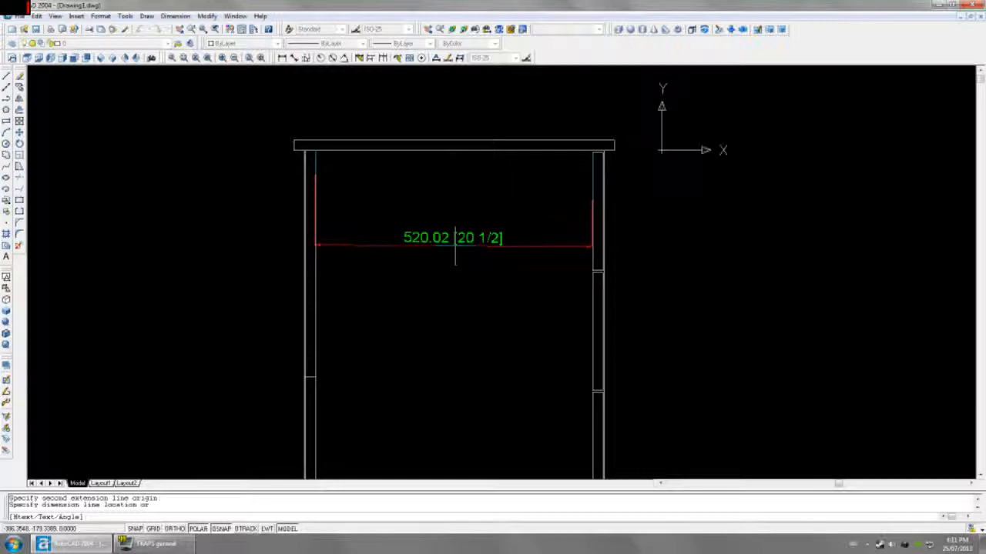
{"action": "key", "text": "Escape"}
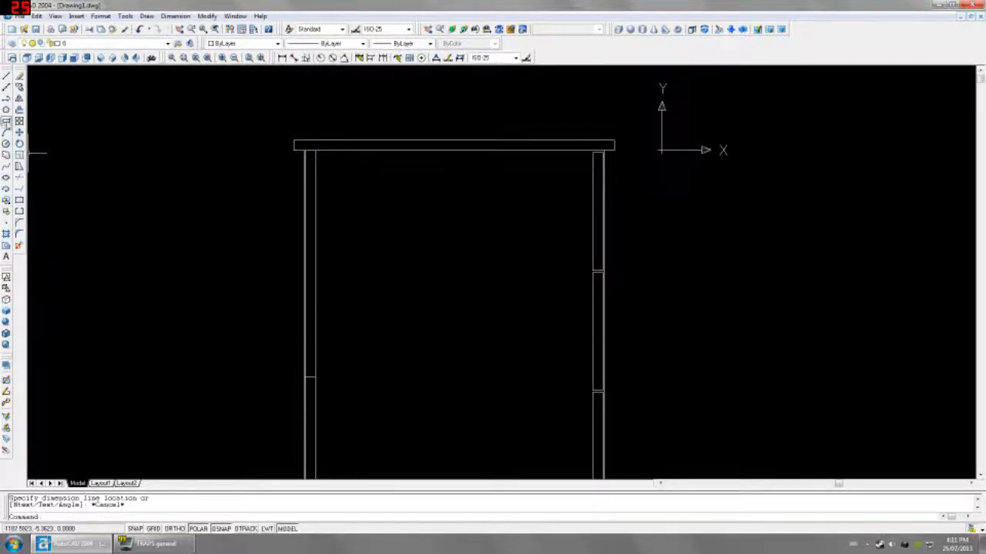
{"action": "left_click", "coordinate": [6, 121]}
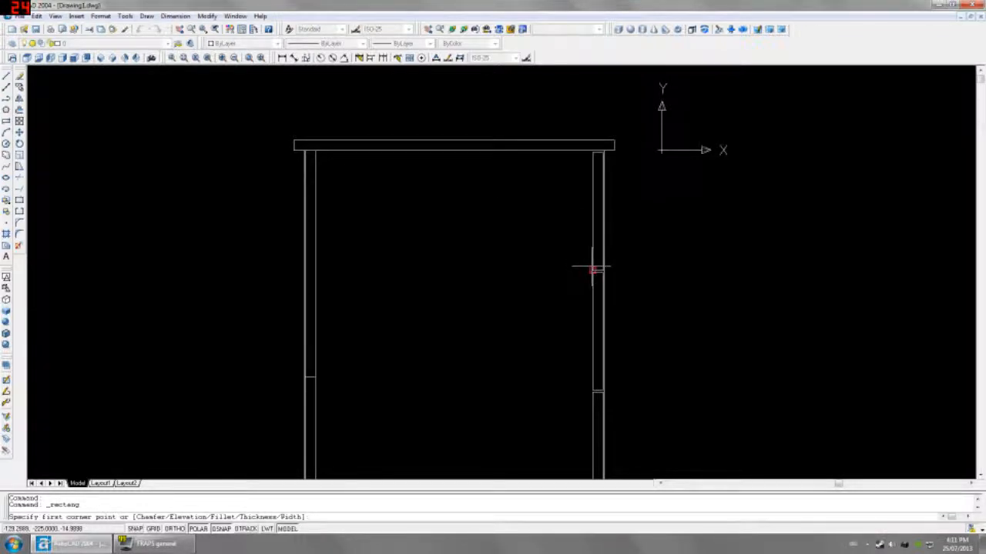
{"action": "scroll", "coordinate": [591, 270], "scroll_direction": "down", "scroll_amount": 2}
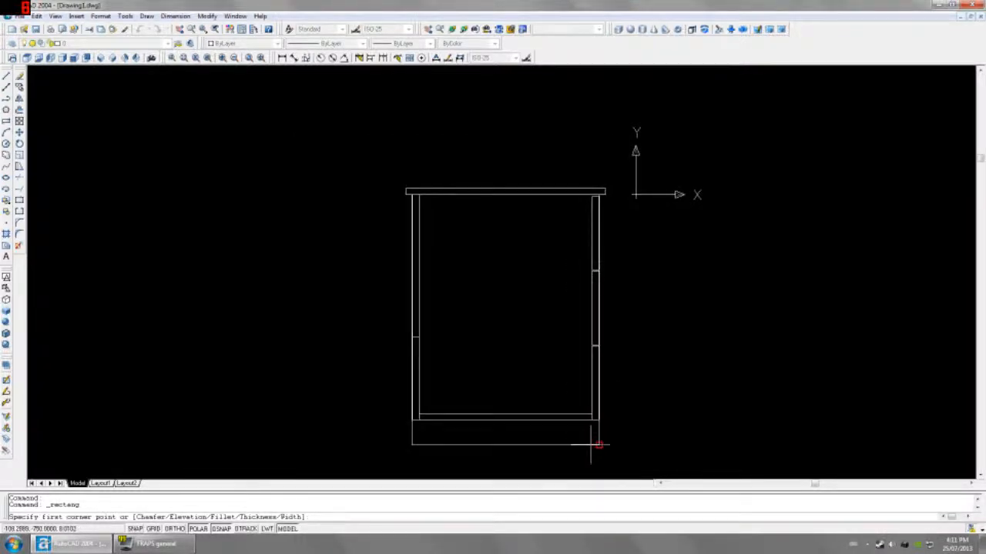
{"action": "scroll", "coordinate": [595, 447], "scroll_direction": "up", "scroll_amount": 4}
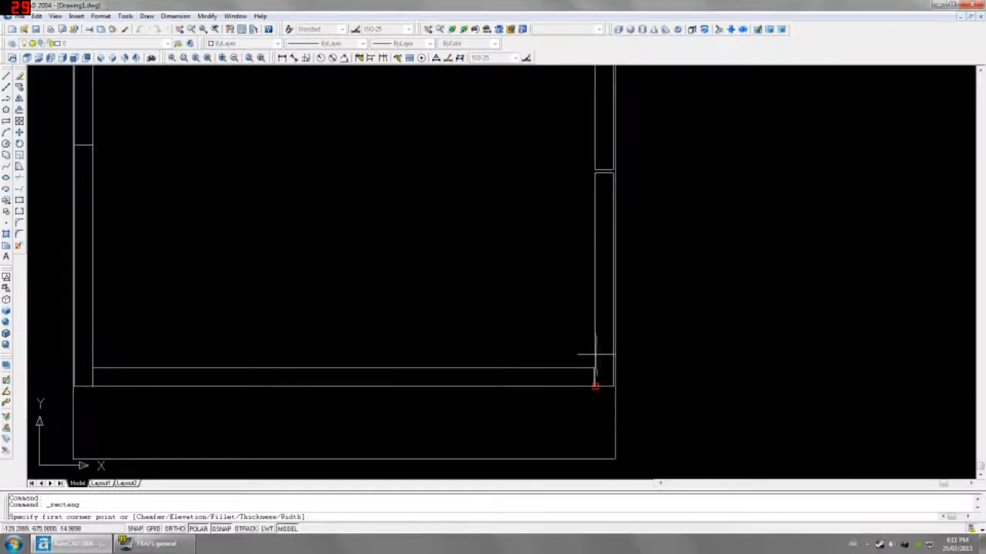
{"action": "type", "text": "from"}
{"action": "key", "text": "Return"}
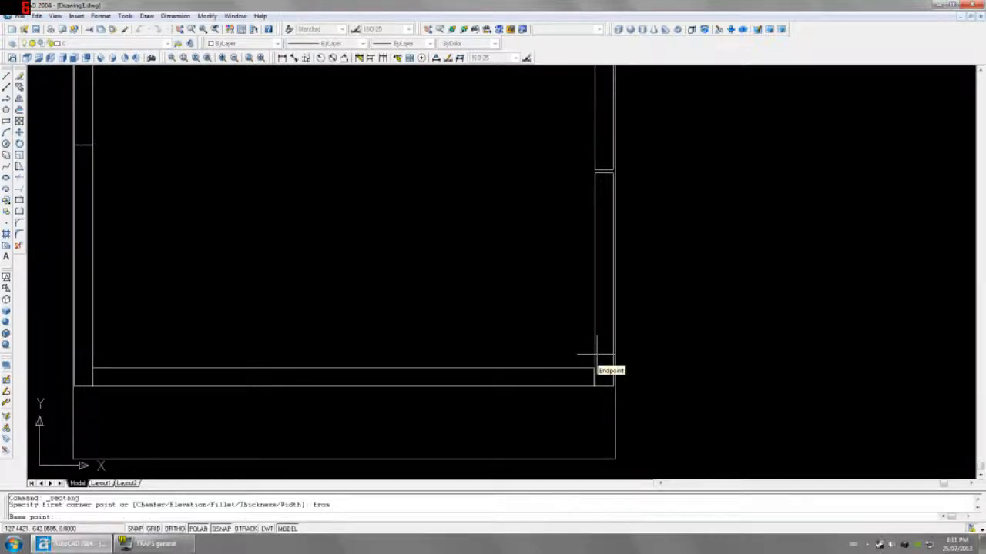
{"action": "scroll", "coordinate": [595, 356], "scroll_direction": "up", "scroll_amount": 4}
{"action": "left_click", "coordinate": [585, 358]}
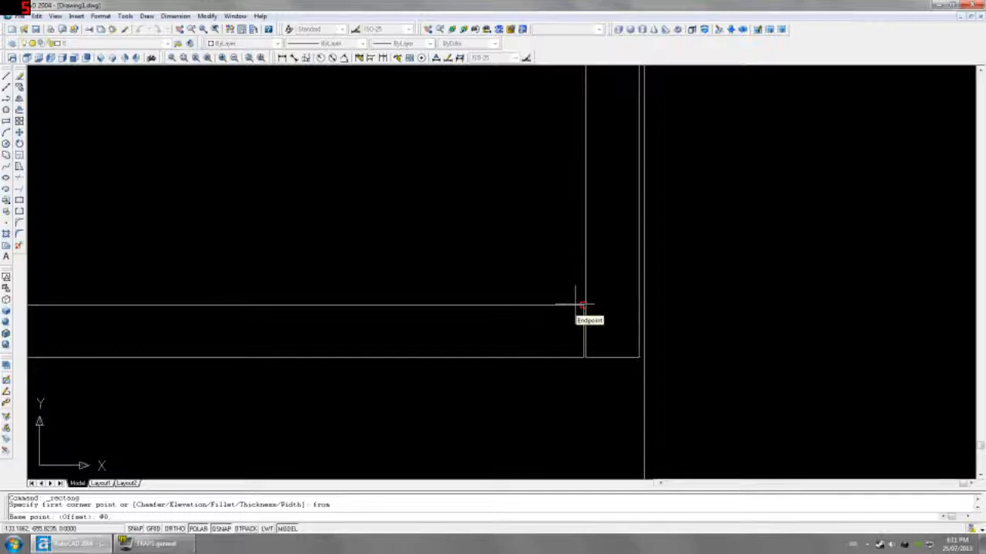
{"action": "key", "text": "Return"}
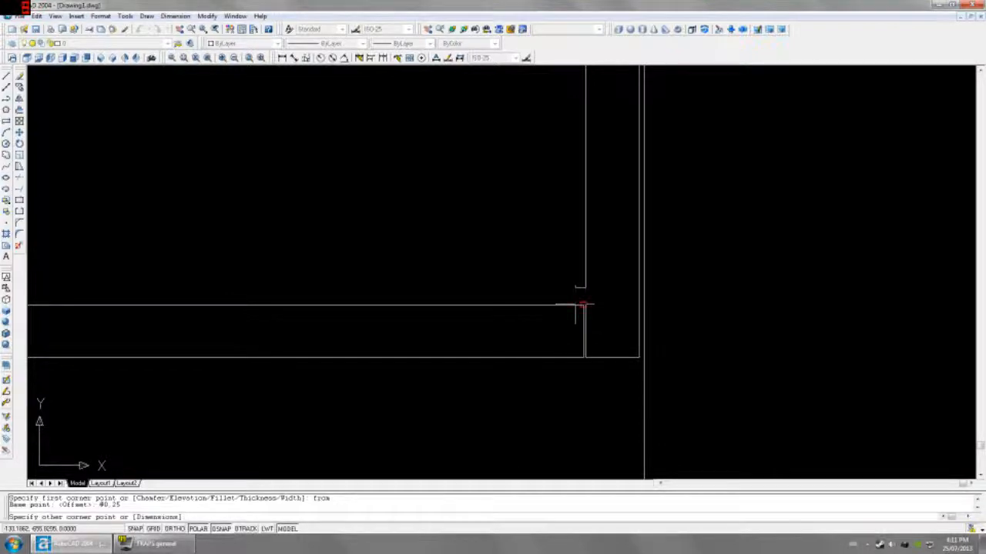
{"action": "scroll", "coordinate": [478, 253], "scroll_direction": "down", "scroll_amount": 2}
{"action": "middle_click_drag", "start_coordinate": [376, 186], "coordinate": [465, 385]}
{"action": "scroll", "coordinate": [468, 312], "scroll_direction": "down", "scroll_amount": 1}
{"action": "type", "text": "from"}
{"action": "key", "text": "Return"}
{"action": "left_click", "coordinate": [556, 272]}
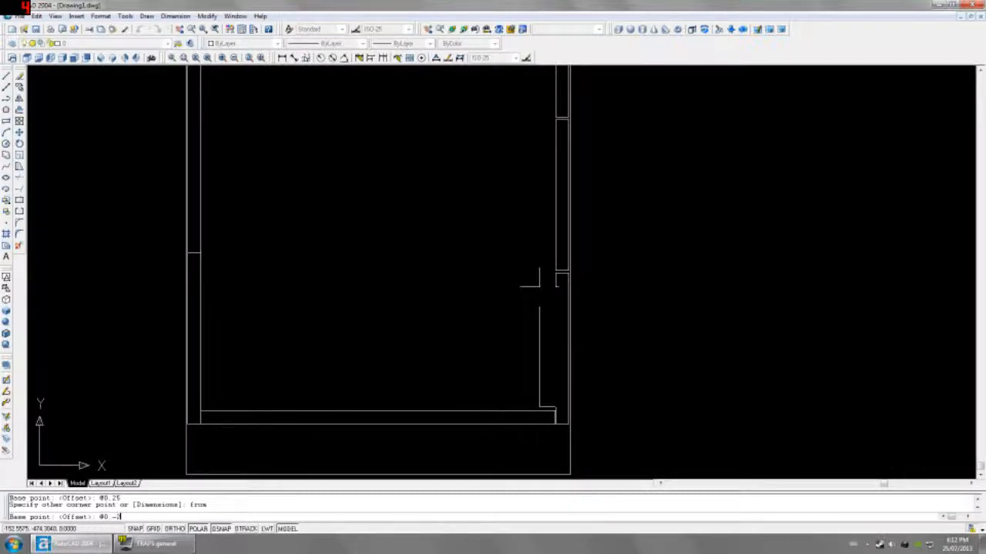
{"action": "type", "text": "@0,-25"}
{"action": "key", "text": "Return"}
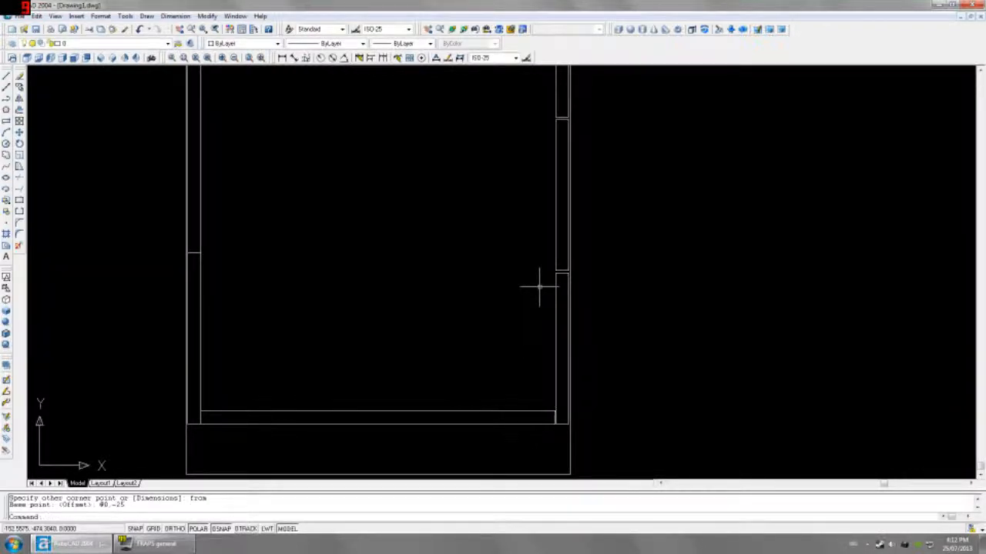
{"action": "key", "text": "ctrl+z"}
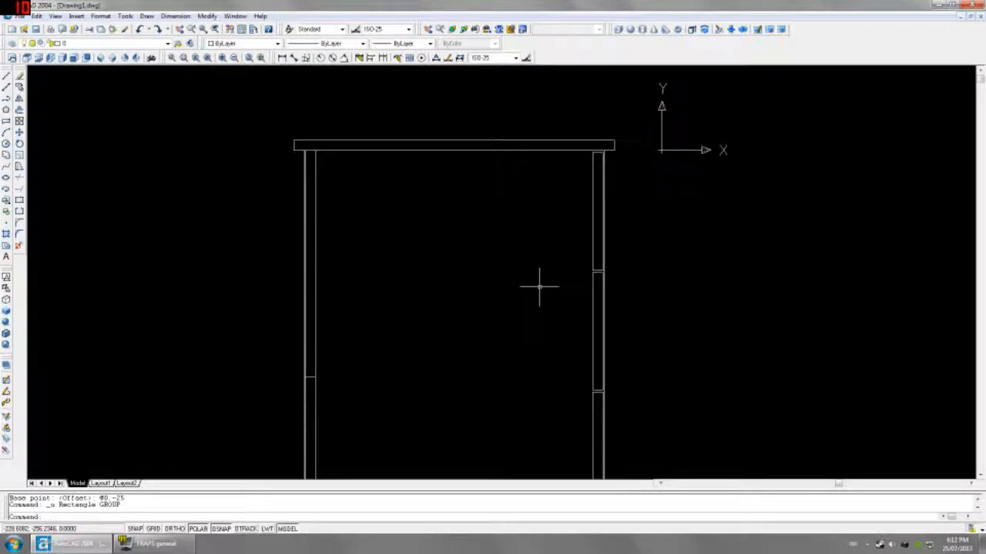
Draw the drawer-side rectangle from @0,25 off the bottom drawer front's lower inner corner to @-400,-25 off its upper inner corner
{"action": "middle_click_drag", "start_coordinate": [548, 363], "coordinate": [516, 161]}
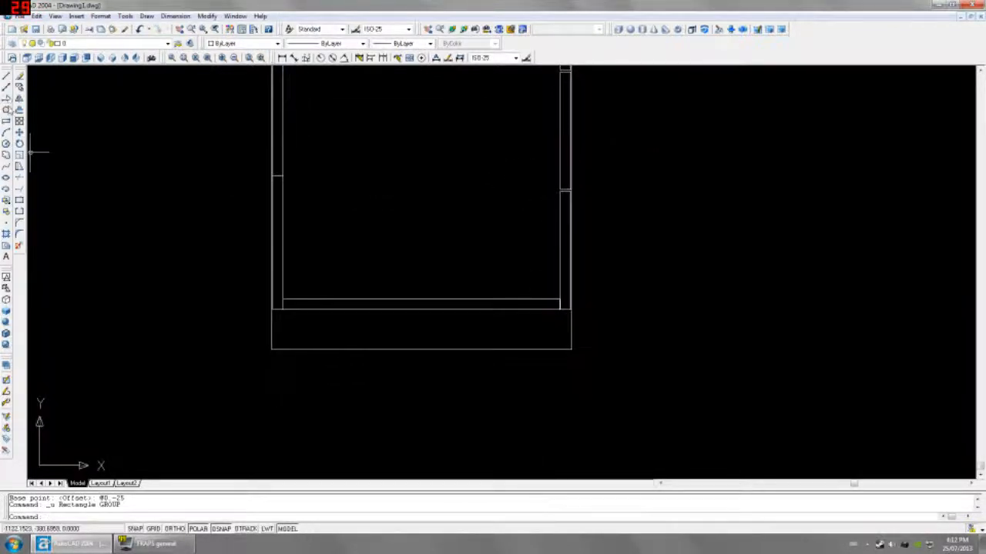
{"action": "left_click", "coordinate": [6, 121]}
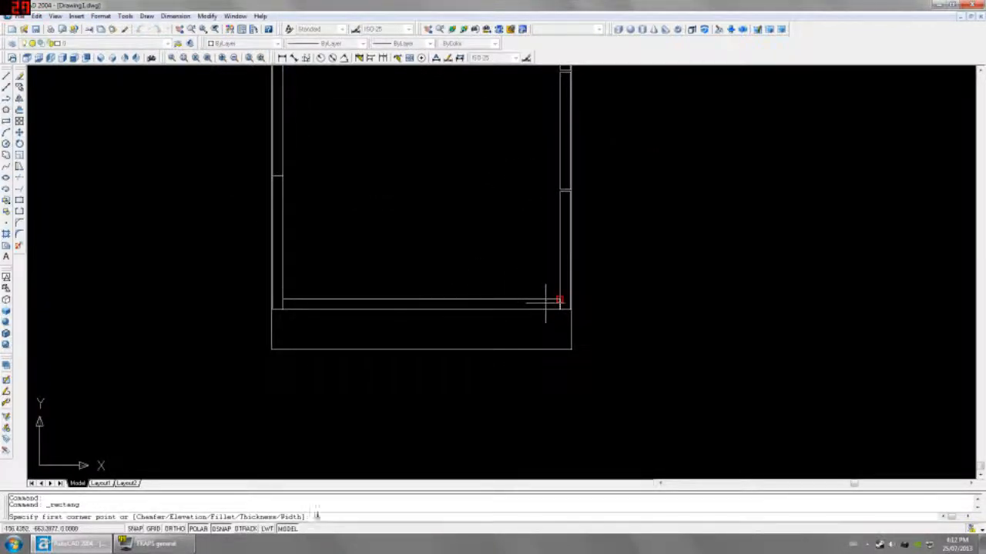
{"action": "type", "text": "from"}
{"action": "key", "text": "Return"}
{"action": "scroll", "coordinate": [545, 302], "scroll_direction": "up", "scroll_amount": 3}
{"action": "left_click", "coordinate": [574, 314]}
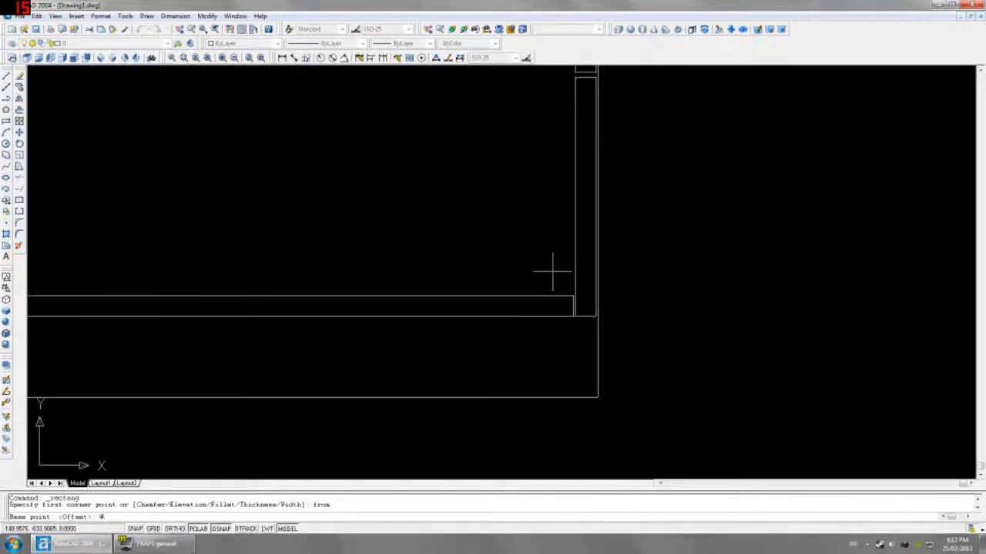
{"action": "type", "text": "@0.25"}
{"action": "key", "text": "Return"}
{"action": "middle_click_drag", "start_coordinate": [515, 129], "coordinate": [517, 270]}
{"action": "type", "text": "from"}
{"action": "key", "text": "Return"}
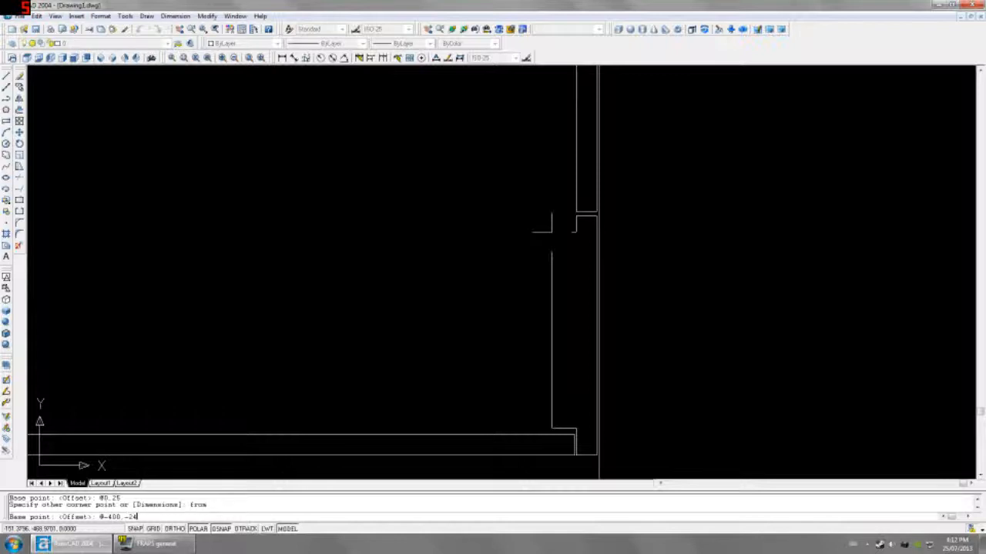
{"action": "key", "text": "Return"}
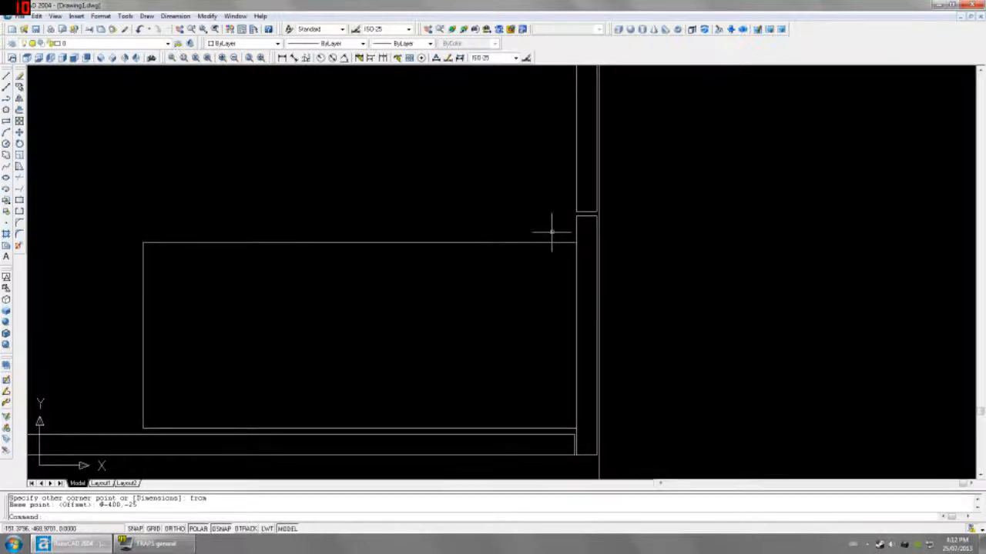
Measure the horizontal gap between the drawer-side rectangle's rear edge and the back panel, leaving no dimension
{"action": "scroll", "coordinate": [552, 231], "scroll_direction": "down", "scroll_amount": 2}
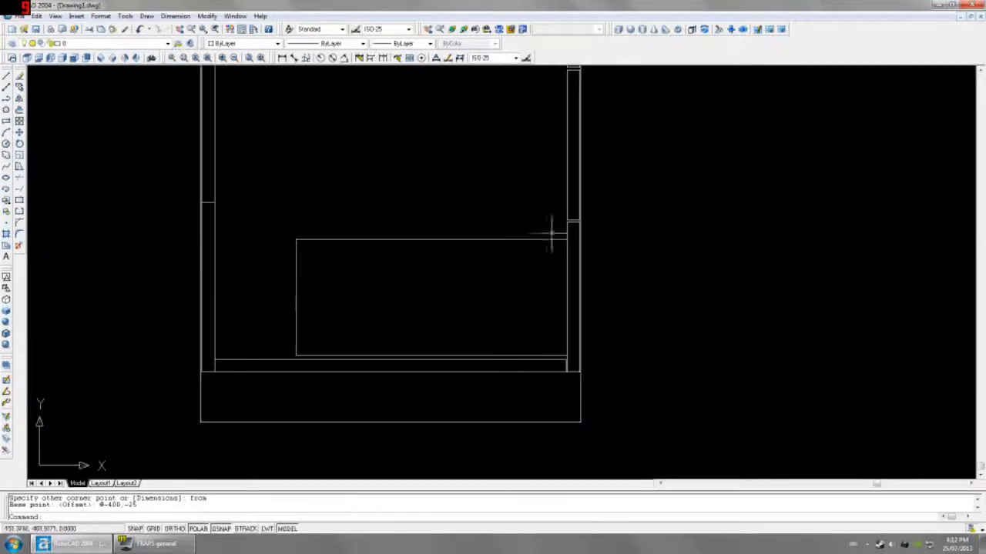
{"action": "left_click", "coordinate": [282, 57]}
{"action": "left_click", "coordinate": [296, 240]}
{"action": "left_click", "coordinate": [214, 203]}
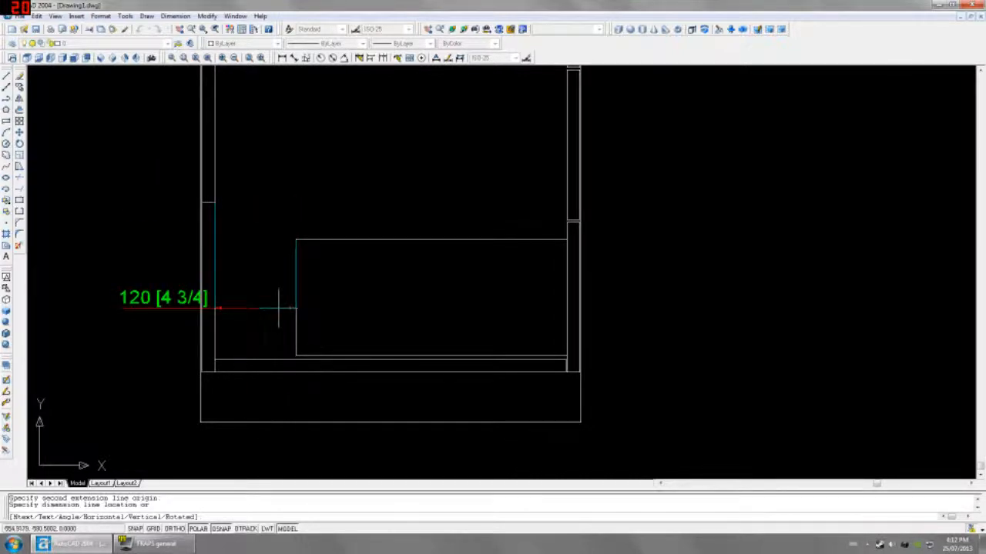
{"action": "scroll", "coordinate": [279, 308], "scroll_direction": "down", "scroll_amount": 2}
{"action": "key", "text": "Escape"}
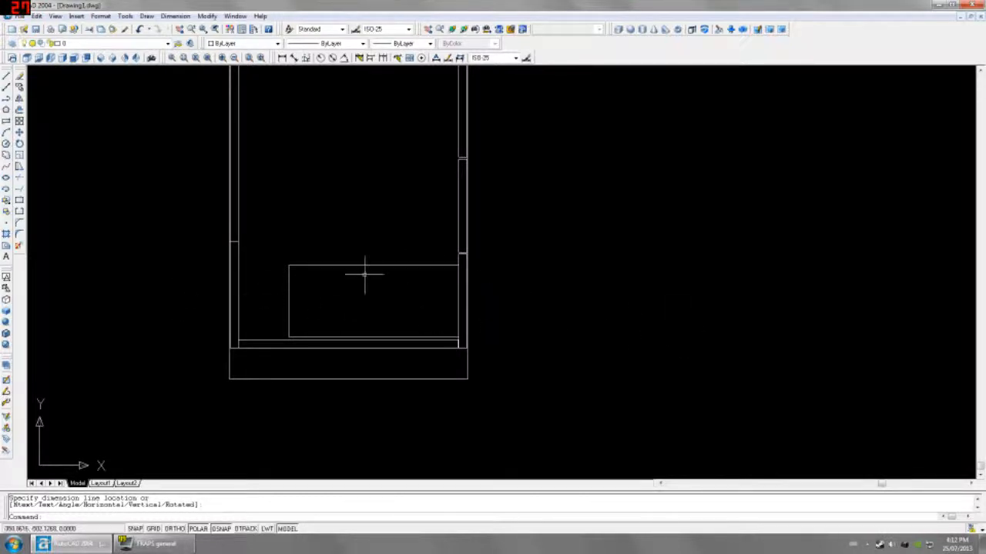
Extrude the drawer-side rectangle by 19 with the default taper angle
{"action": "middle_click_drag", "start_coordinate": [424, 257], "coordinate": [425, 317]}
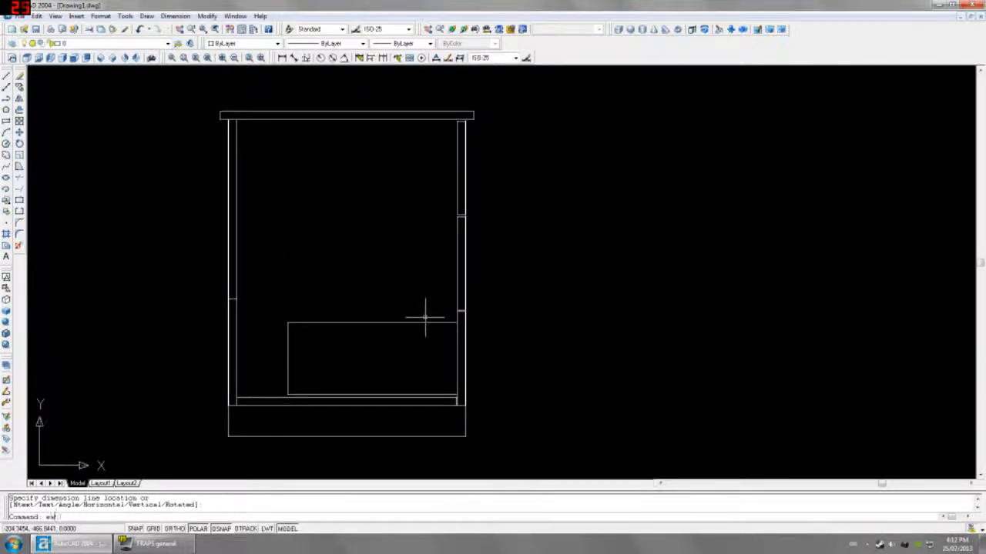
{"action": "key", "text": "Return"}
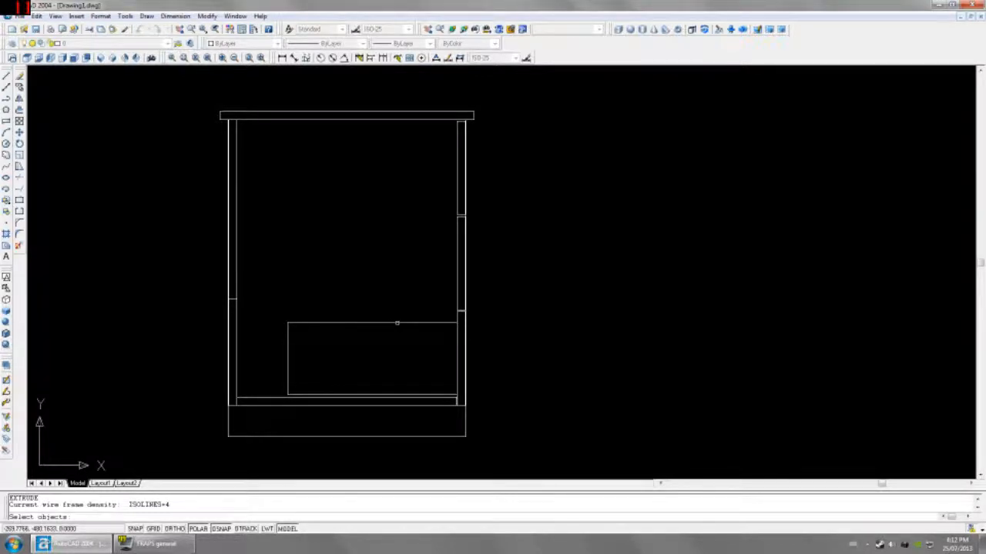
{"action": "left_click", "coordinate": [396, 323]}
{"action": "key", "text": "Return"}
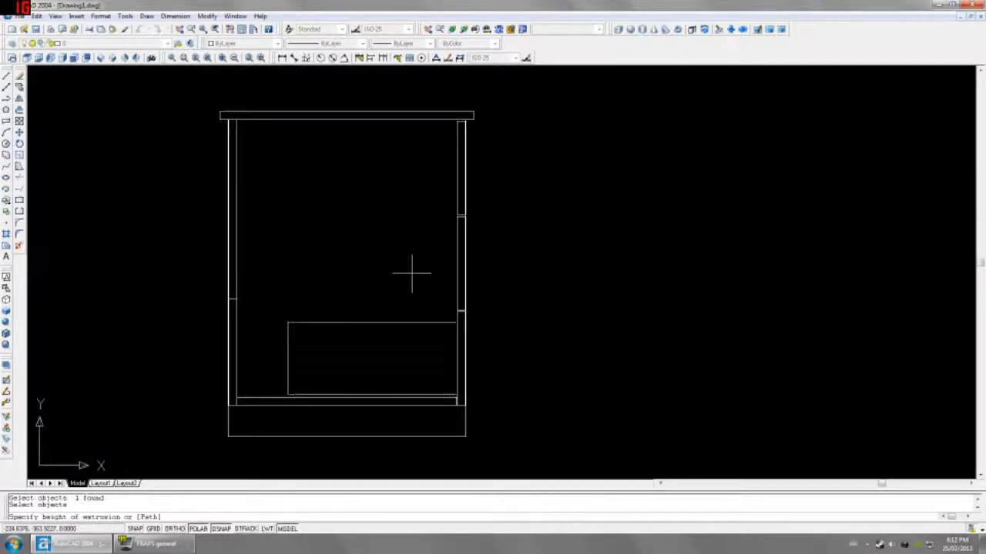
{"action": "type", "text": "15"}
{"action": "key", "text": "Return"}
{"action": "key", "text": "Return"}
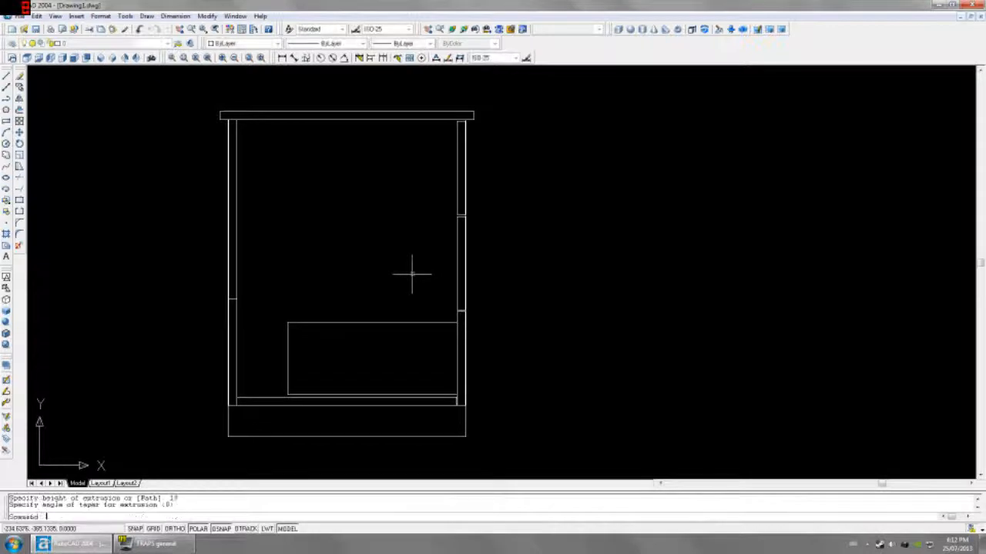
In the front view, measure from the drawer side's outer edge to the left panel's inner edge without placing a dimension
{"action": "left_click", "coordinate": [74, 58]}
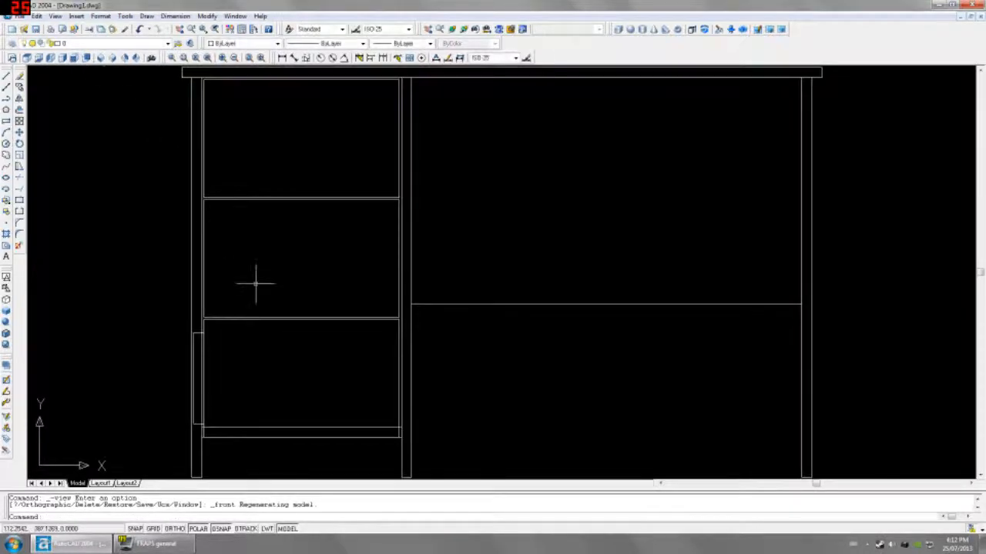
{"action": "scroll", "coordinate": [198, 341], "scroll_direction": "up", "scroll_amount": 3}
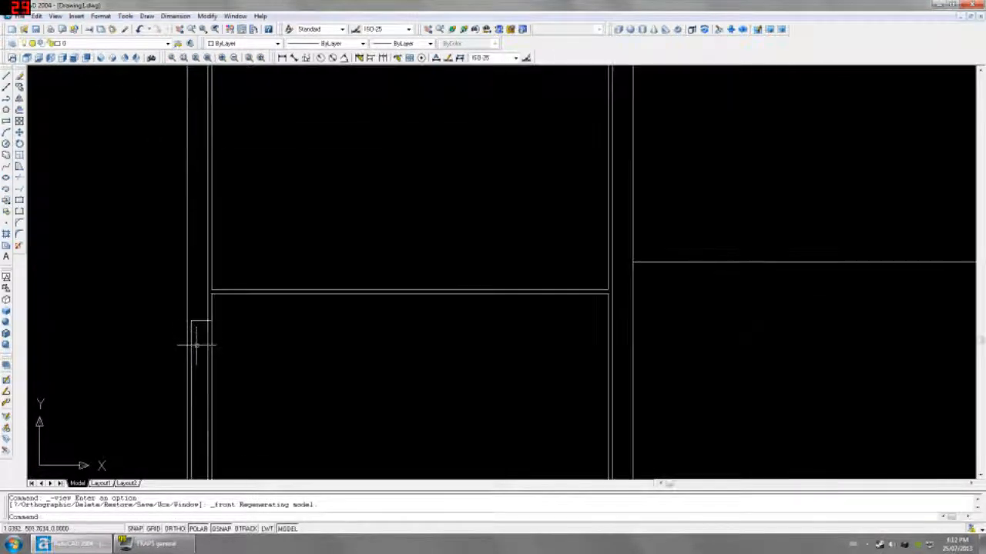
{"action": "left_click", "coordinate": [282, 58]}
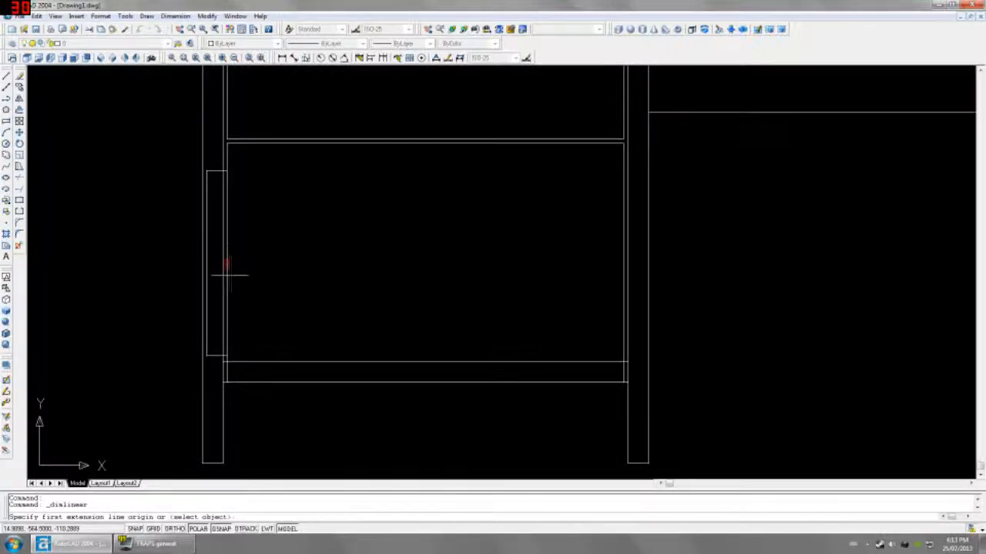
{"action": "left_click", "coordinate": [206, 356]}
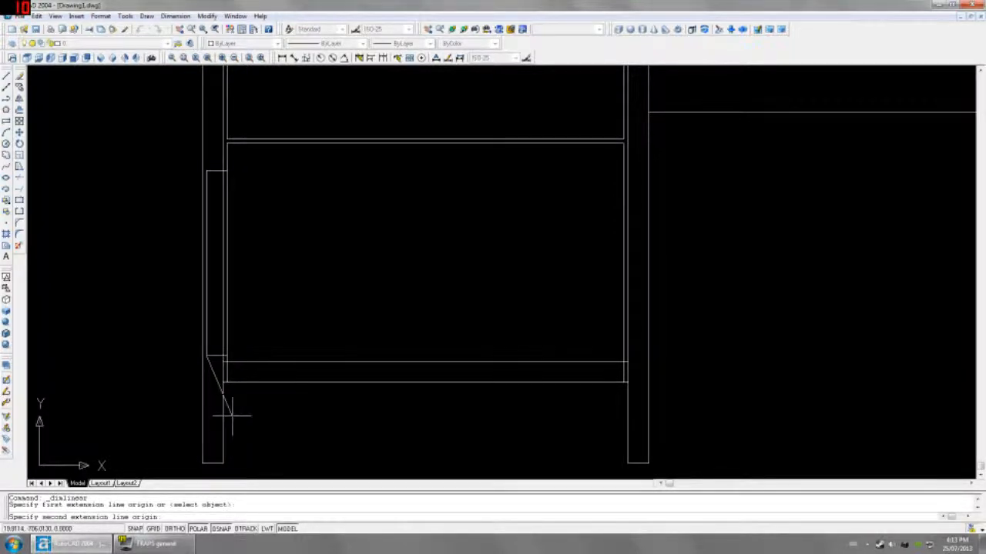
{"action": "left_click", "coordinate": [226, 382]}
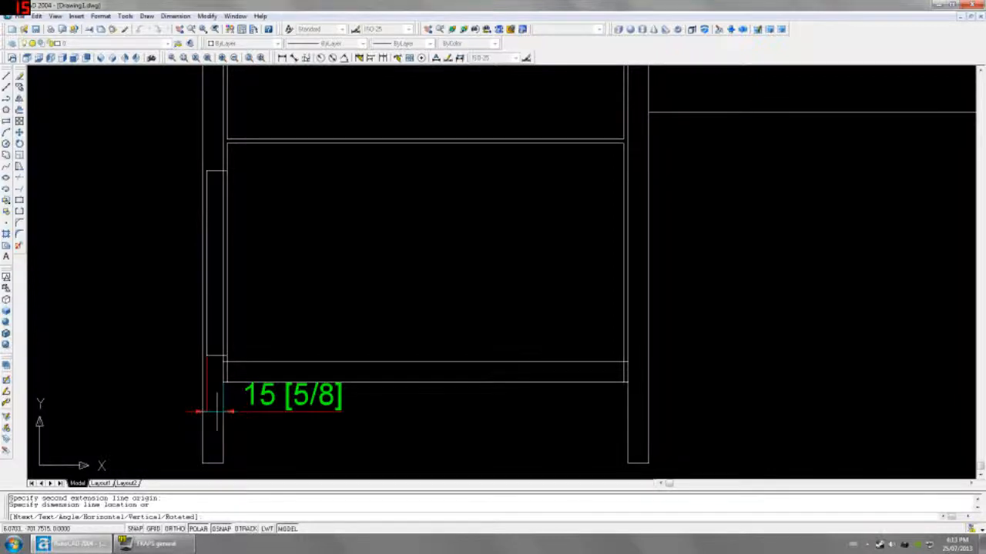
{"action": "key", "text": "Escape"}
{"action": "left_click", "coordinate": [209, 357]}
{"action": "type", "text": "m"}
{"action": "key", "text": "Return"}
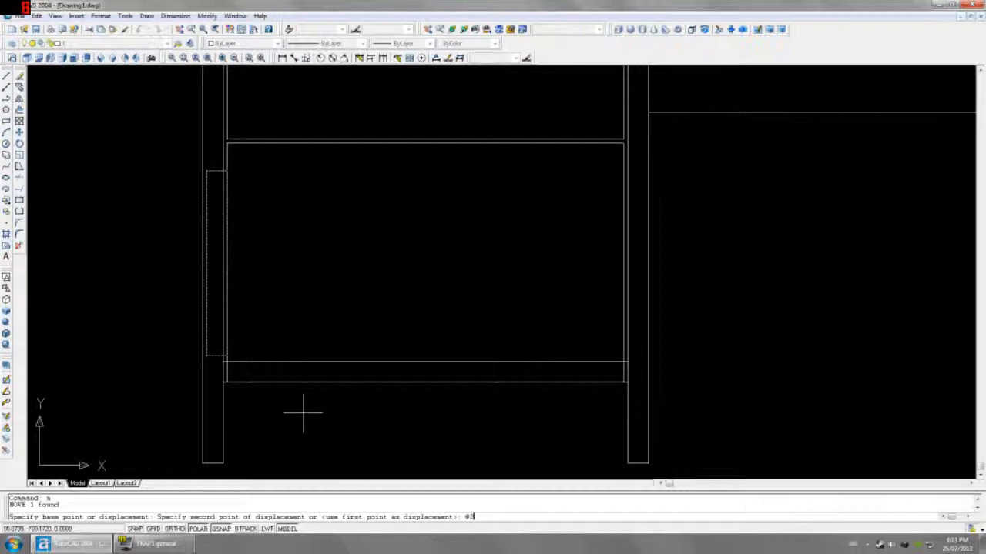
{"action": "key", "text": "Return"}
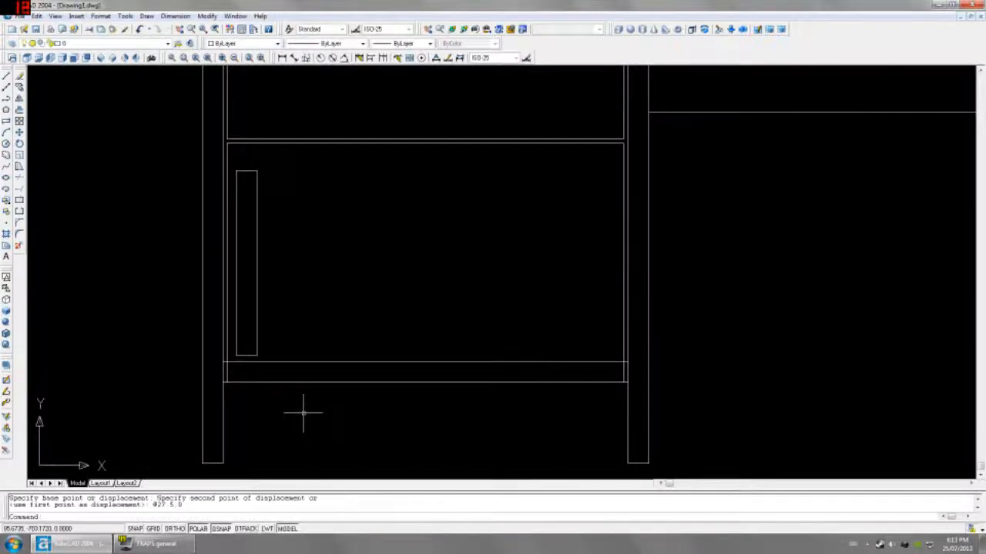
{"action": "left_click", "coordinate": [282, 58]}
{"action": "left_click", "coordinate": [237, 171]}
{"action": "left_click", "coordinate": [224, 363]}
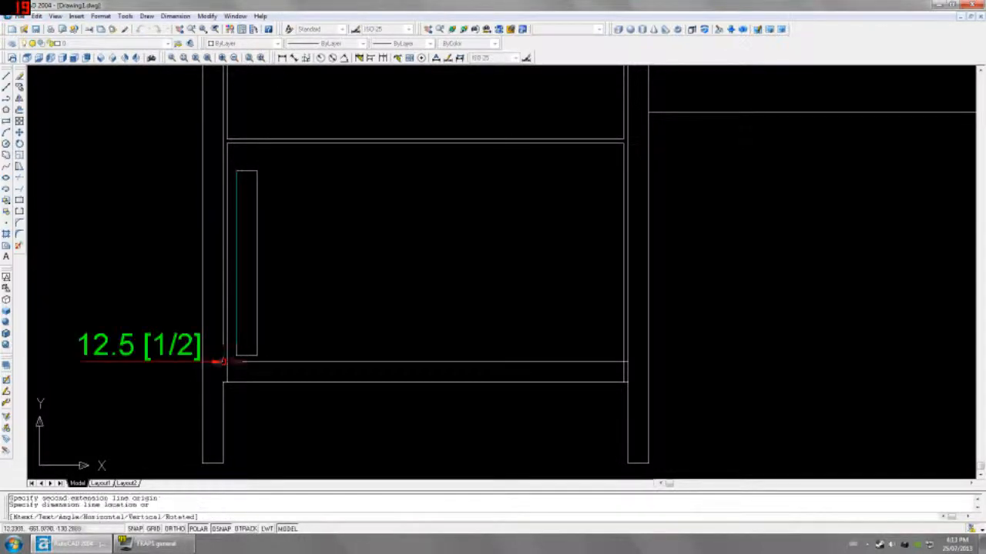
{"action": "key", "text": "Escape"}
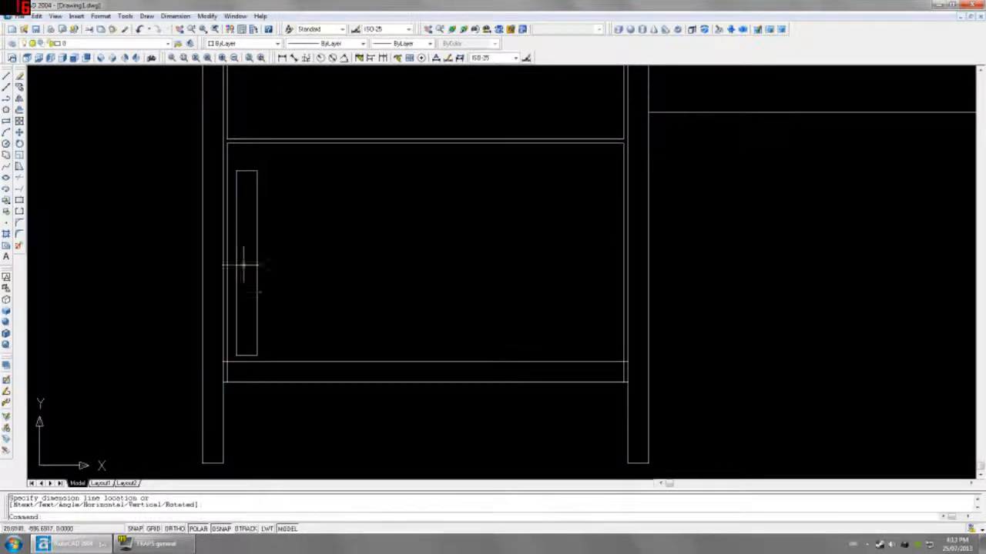
Mirror the drawer side about the vertical centreline of the bottom drawer front, keeping the original
{"action": "left_click", "coordinate": [259, 263]}
{"action": "left_click", "coordinate": [252, 287]}
{"action": "middle_click_drag", "start_coordinate": [439, 258], "coordinate": [408, 293]}
{"action": "type", "text": "mi"}
{"action": "key", "text": "Return"}
{"action": "left_click", "coordinate": [393, 181]}
{"action": "left_click", "coordinate": [394, 231]}
{"action": "key", "text": "Return"}
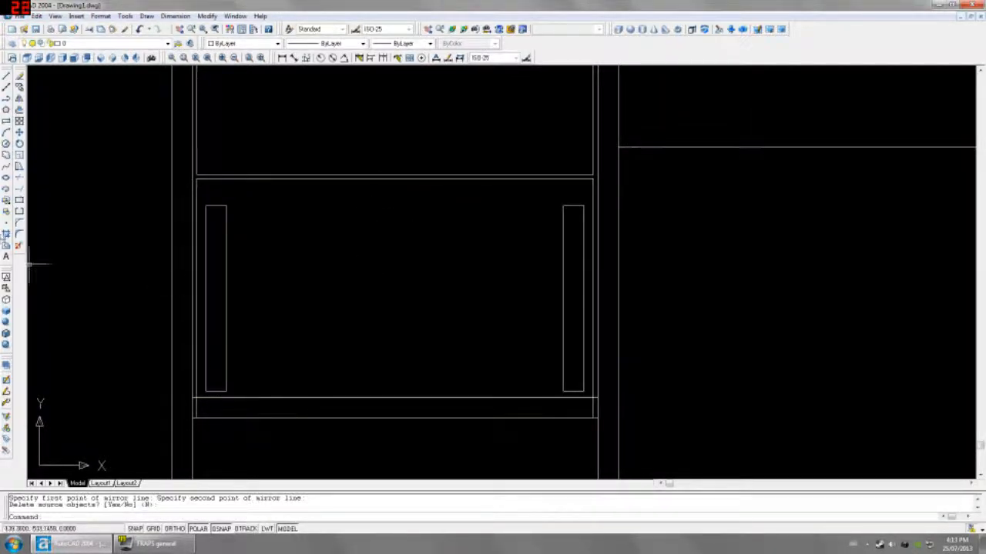
{"action": "left_click", "coordinate": [6, 121]}
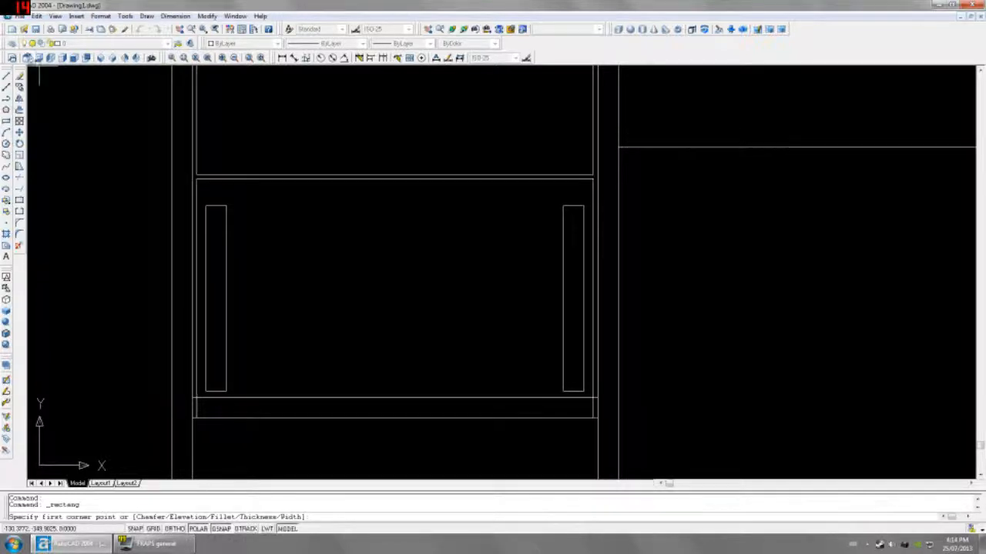
{"action": "left_click", "coordinate": [50, 58]}
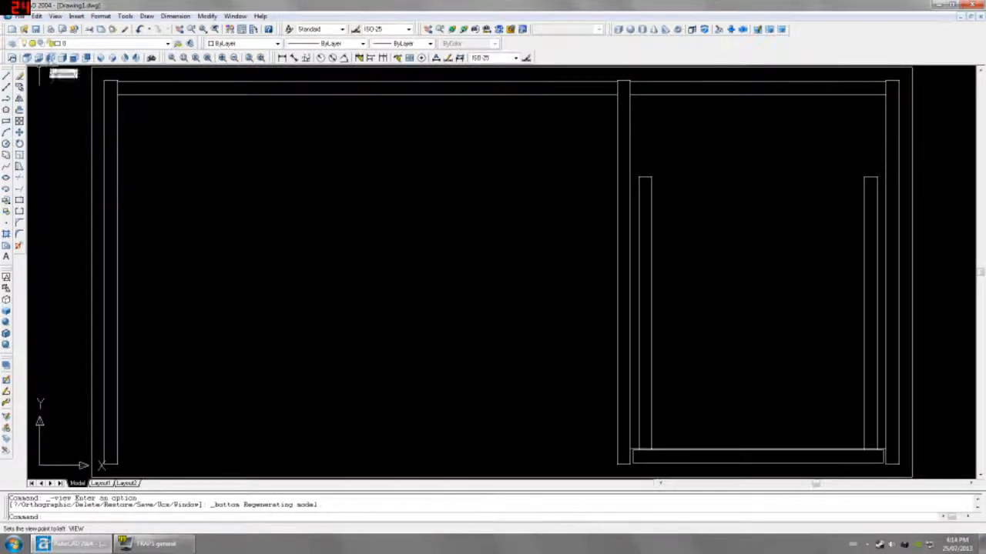
{"action": "left_click", "coordinate": [50, 58]}
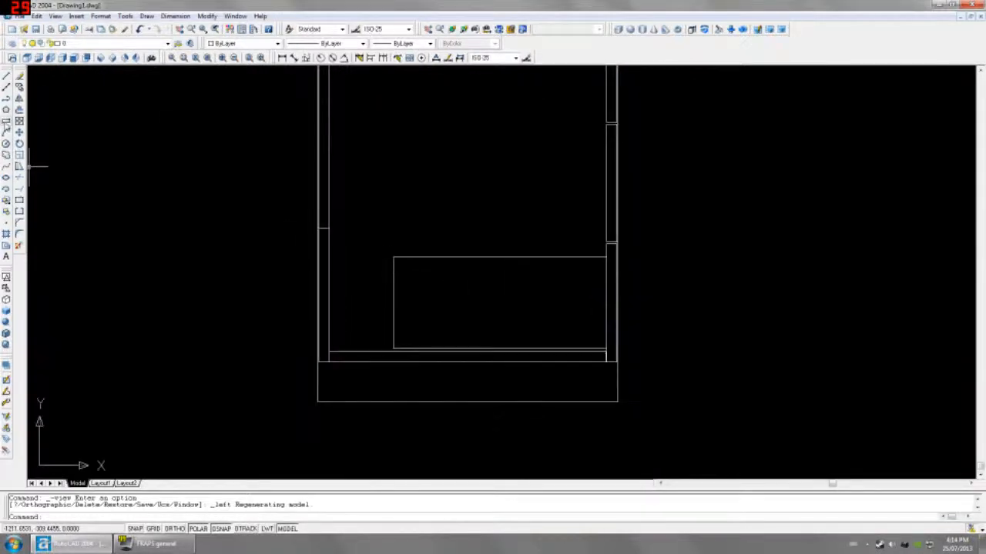
{"action": "left_click", "coordinate": [6, 120]}
{"action": "left_click", "coordinate": [393, 348]}
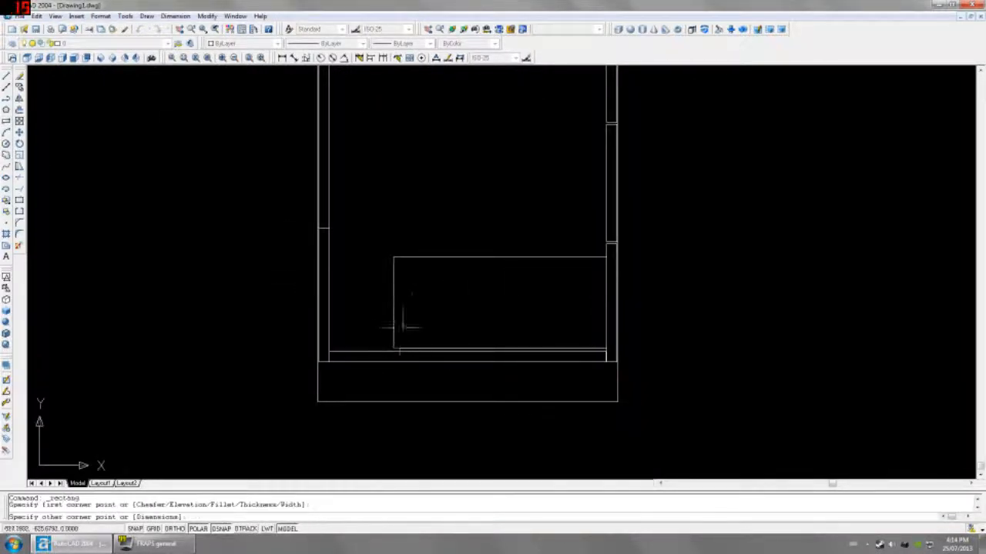
{"action": "type", "text": "from"}
{"action": "key", "text": "Return"}
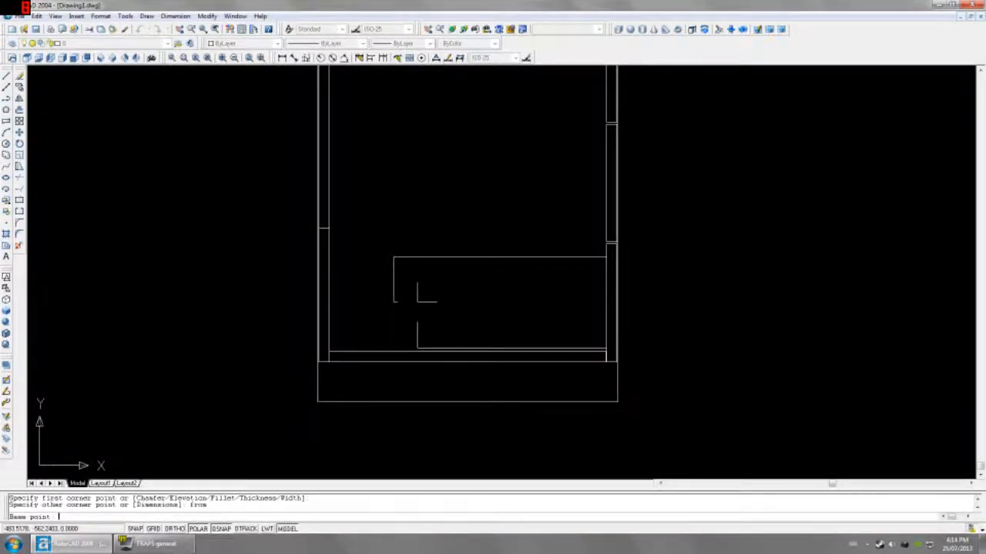
{"action": "left_click", "coordinate": [393, 257]}
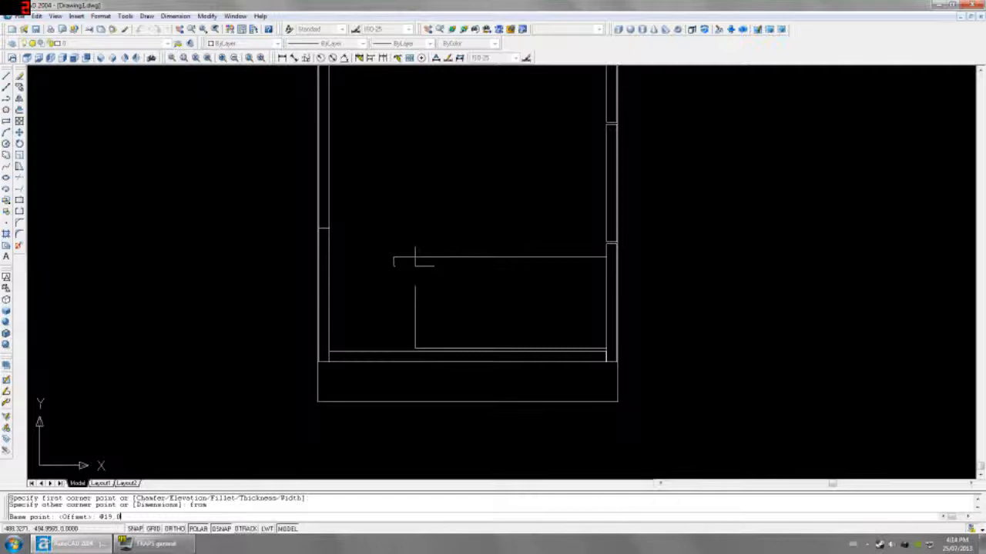
{"action": "type", "text": "@19,0"}
{"action": "key", "text": "Return"}
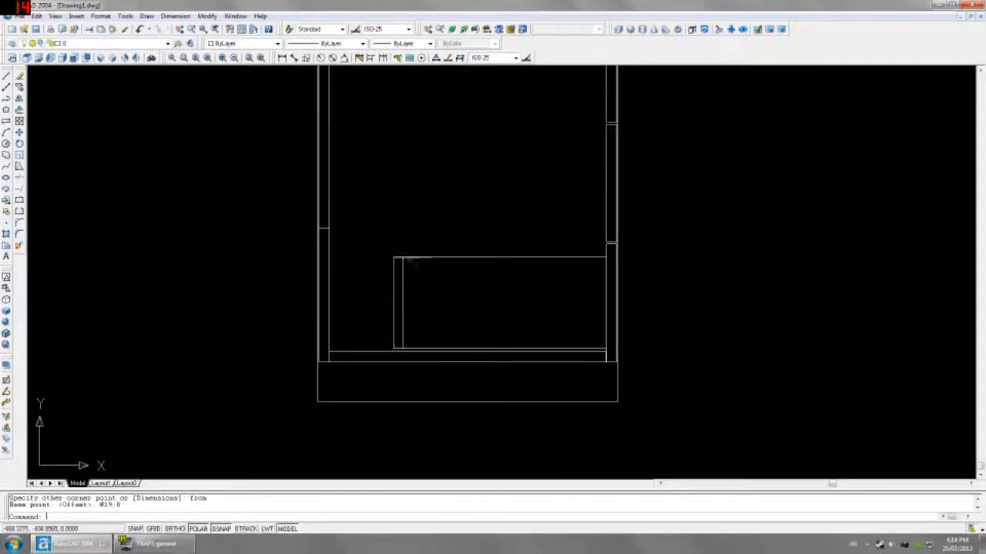
In the front view, measure the distance between the two drawer sides' inner faces without placing a dimension
{"action": "left_click", "coordinate": [74, 58]}
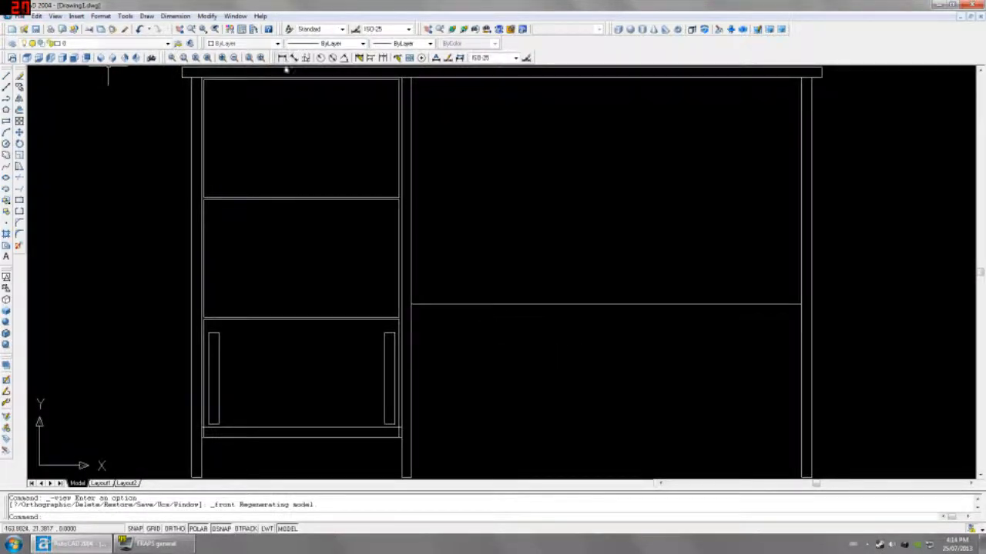
{"action": "left_click", "coordinate": [282, 58]}
{"action": "left_click", "coordinate": [218, 332]}
{"action": "left_click", "coordinate": [389, 333]}
{"action": "left_click", "coordinate": [385, 328]}
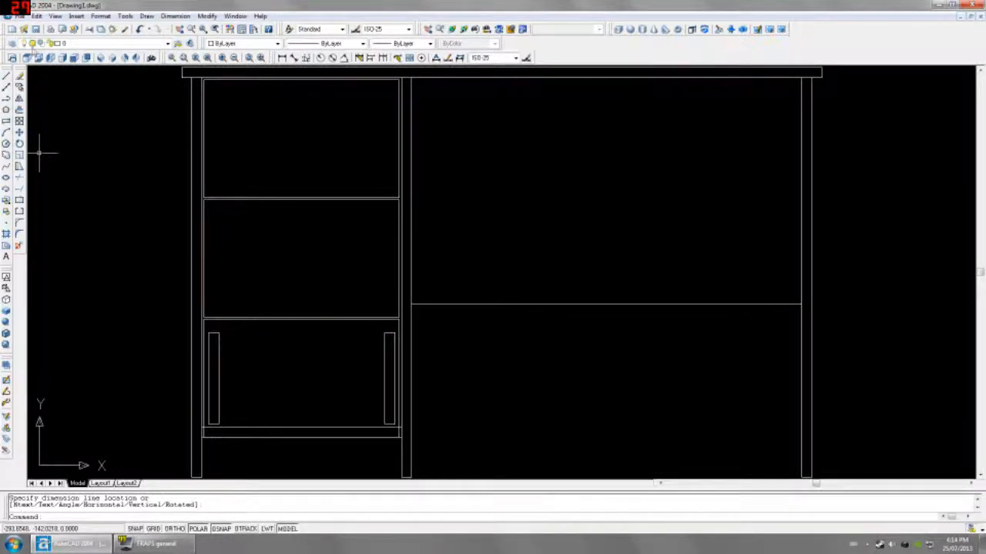
In the left view, extrude the drawer-back rectangle by 311 with the default taper angle
{"action": "left_click", "coordinate": [38, 58]}
{"action": "left_click", "coordinate": [50, 58]}
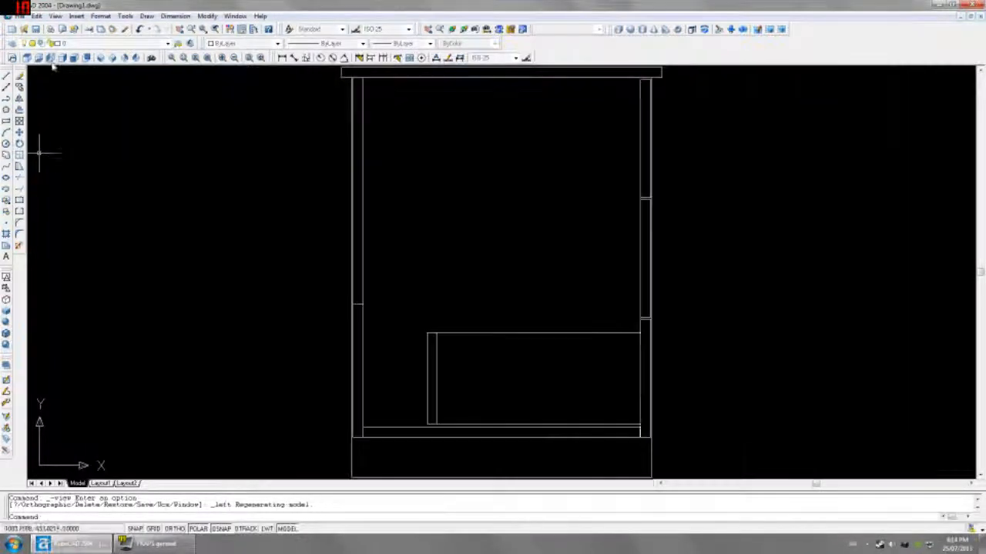
{"action": "type", "text": "d"}
{"action": "type", "text": "xt"}
{"action": "key", "text": "Return"}
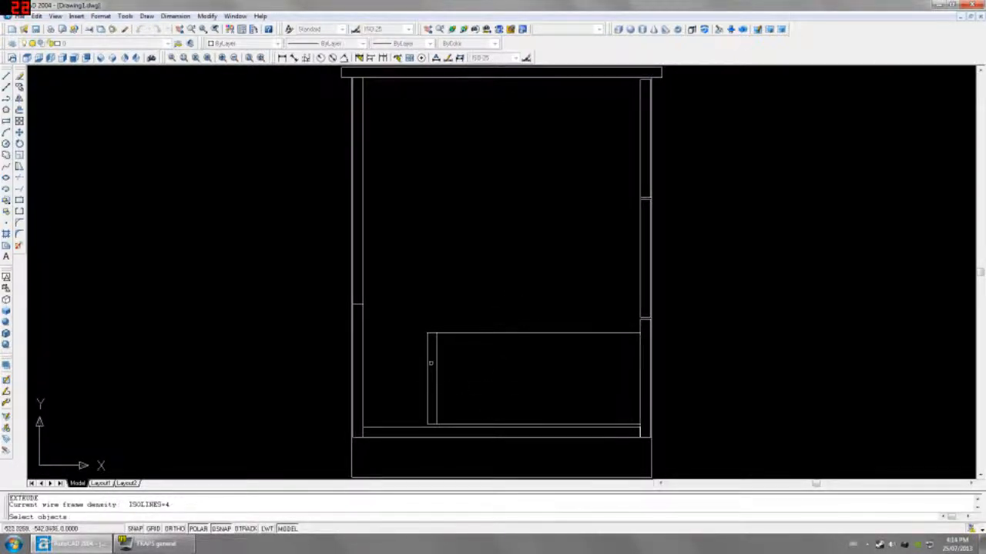
{"action": "left_click", "coordinate": [435, 361]}
{"action": "key", "text": "Return"}
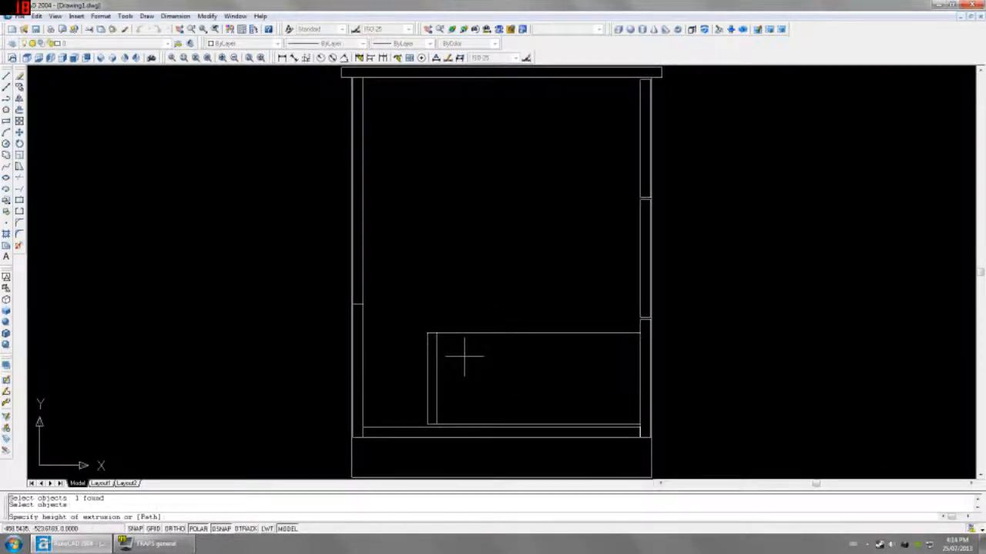
{"action": "type", "text": "311"}
{"action": "key", "text": "Return"}
{"action": "key", "text": "Return"}
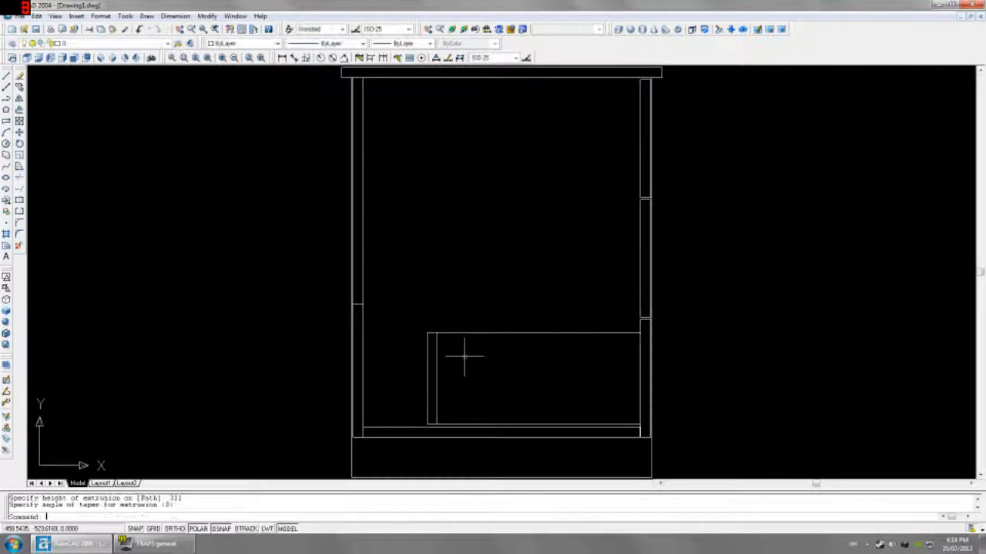
In the front view, mirror the drawer back about the left drawer side's vertical centreline and erase the original outside the bay
{"action": "left_click", "coordinate": [74, 57]}
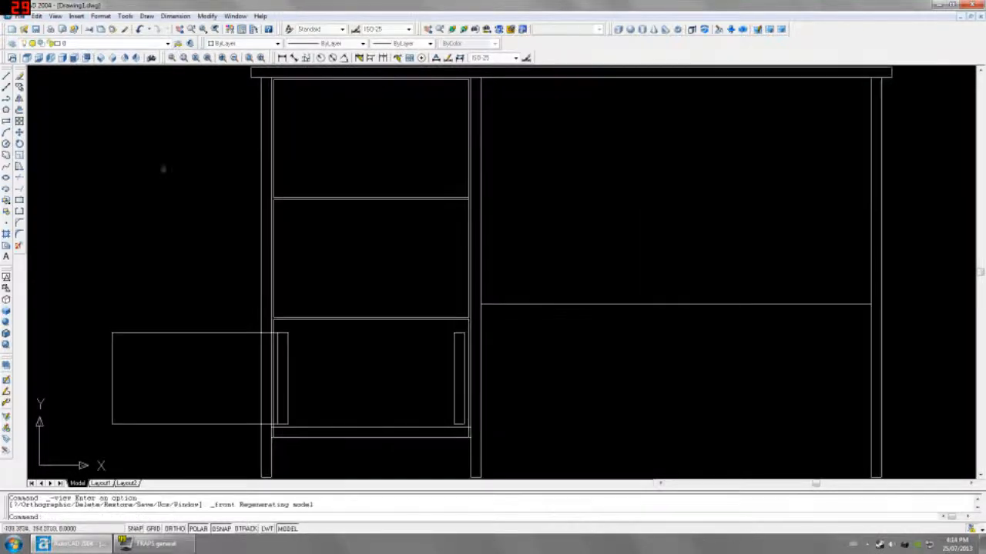
{"action": "left_click", "coordinate": [227, 308]}
{"action": "left_click", "coordinate": [221, 363]}
{"action": "scroll", "coordinate": [270, 374], "scroll_direction": "up", "scroll_amount": 2}
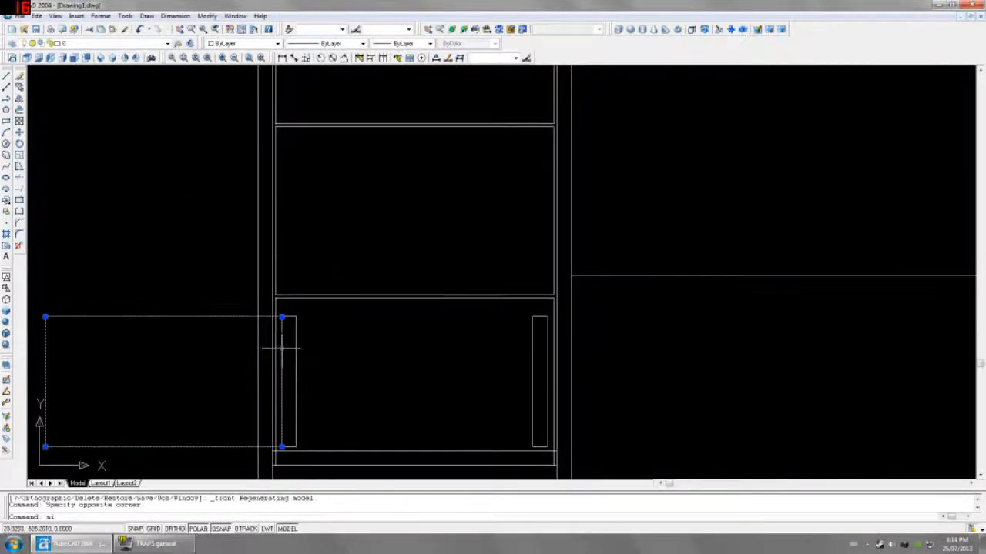
{"action": "type", "text": "mi"}
{"action": "key", "text": "Return"}
{"action": "left_click", "coordinate": [288, 317]}
{"action": "left_click", "coordinate": [290, 265]}
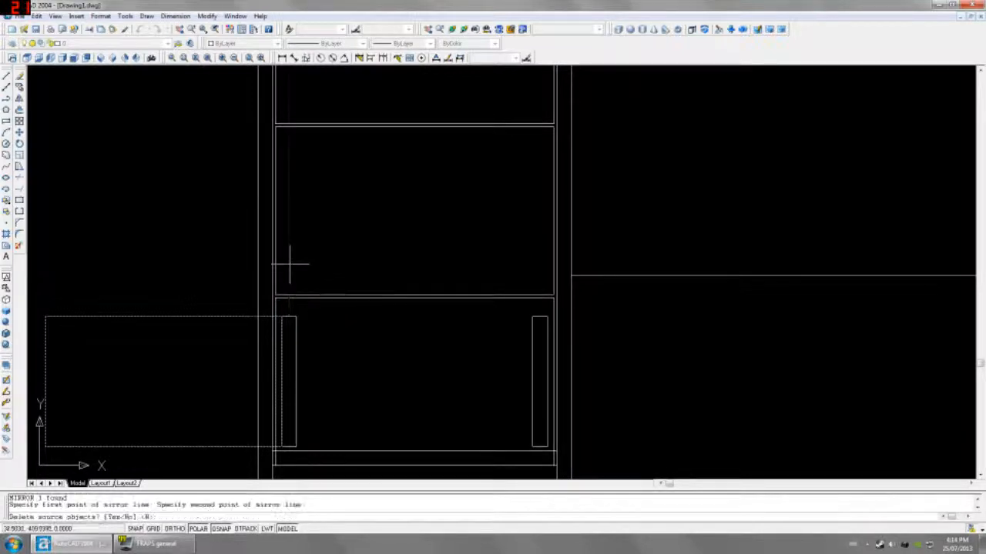
{"action": "key", "text": "Return"}
{"action": "left_click", "coordinate": [229, 291]}
{"action": "left_click", "coordinate": [203, 337]}
{"action": "key", "text": "Delete"}
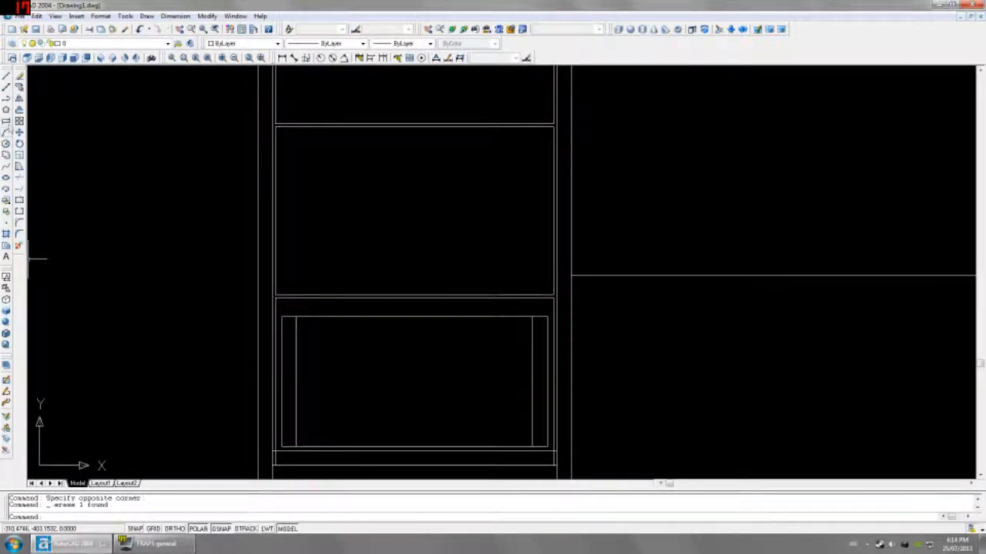
Draw the drawer-bottom rectangle from the right drawer side's lower inner corner to @0,19 from the left side's lower inner corner
{"action": "left_click", "coordinate": [7, 121]}
{"action": "left_click", "coordinate": [532, 448]}
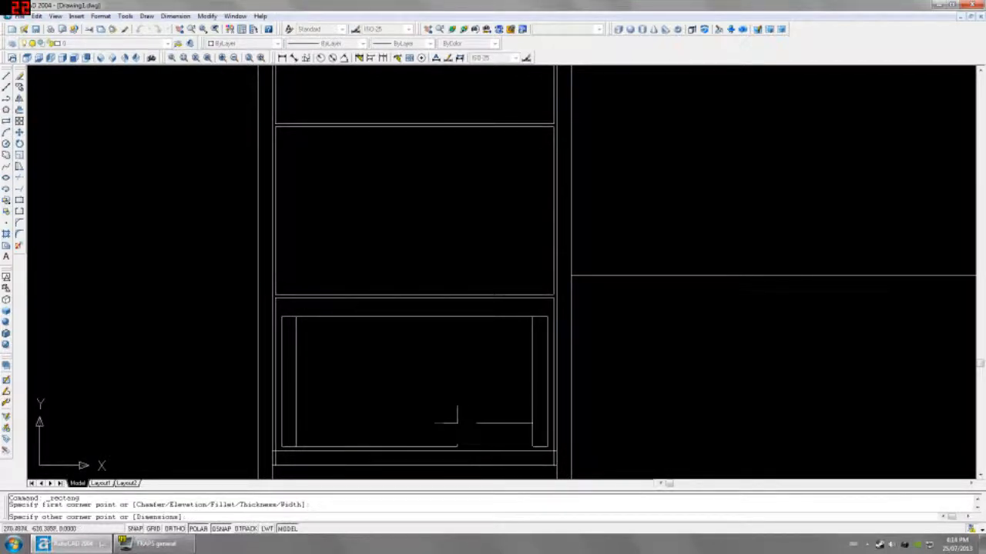
{"action": "type", "text": "from"}
{"action": "key", "text": "Return"}
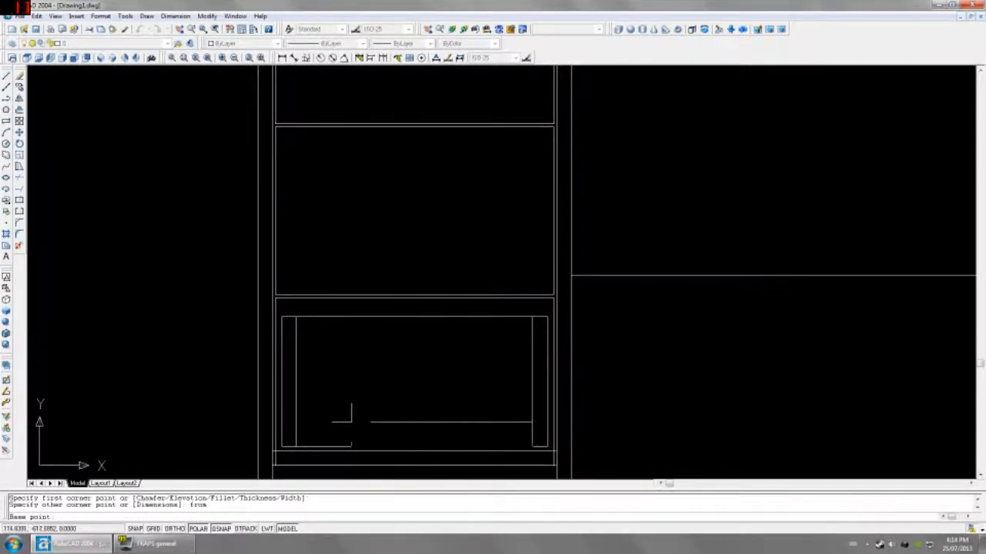
{"action": "left_click", "coordinate": [294, 449]}
{"action": "type", "text": "@0,1"}
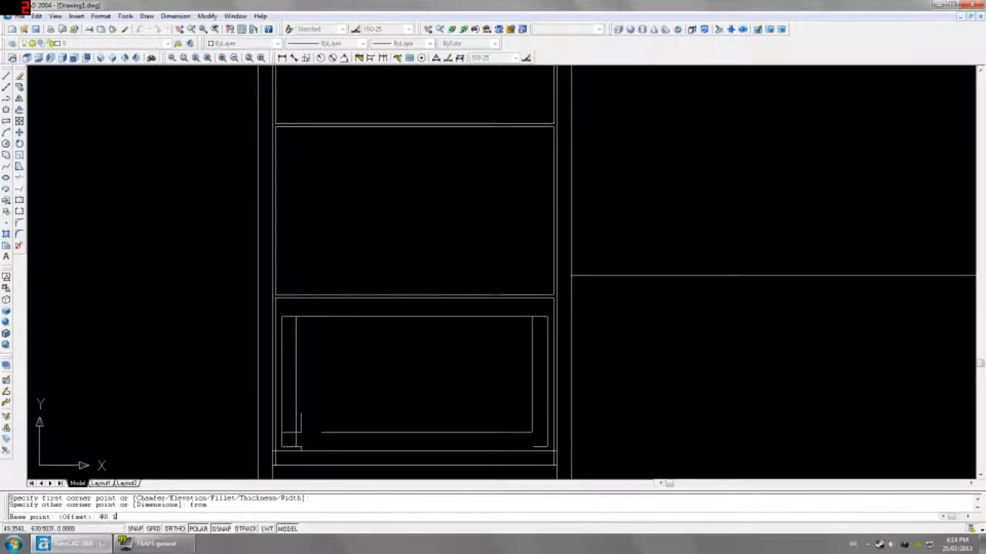
{"action": "type", "text": "9"}
{"action": "key", "text": "Return"}
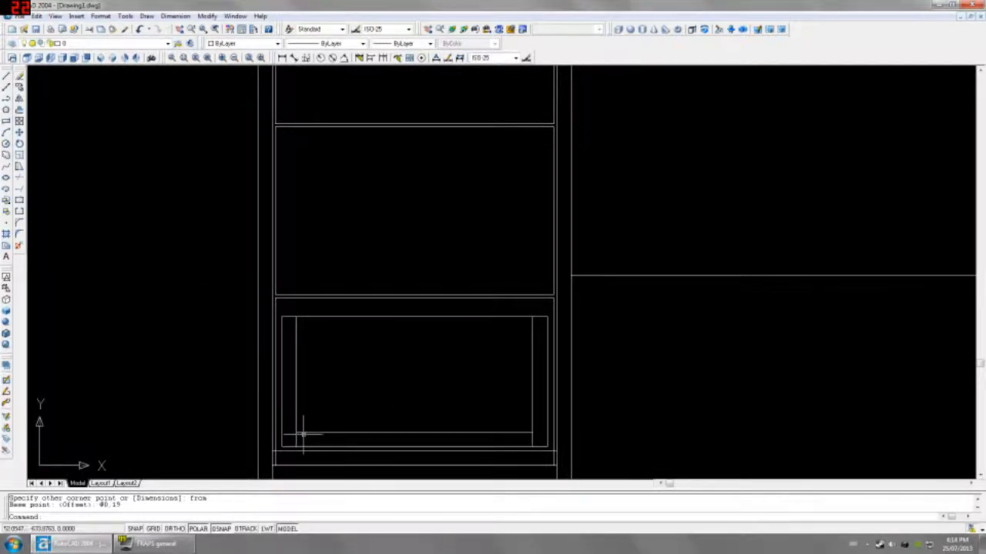
In the left view, measure from the drawer front's rear face to the drawer back's inner face
{"action": "left_click", "coordinate": [50, 59]}
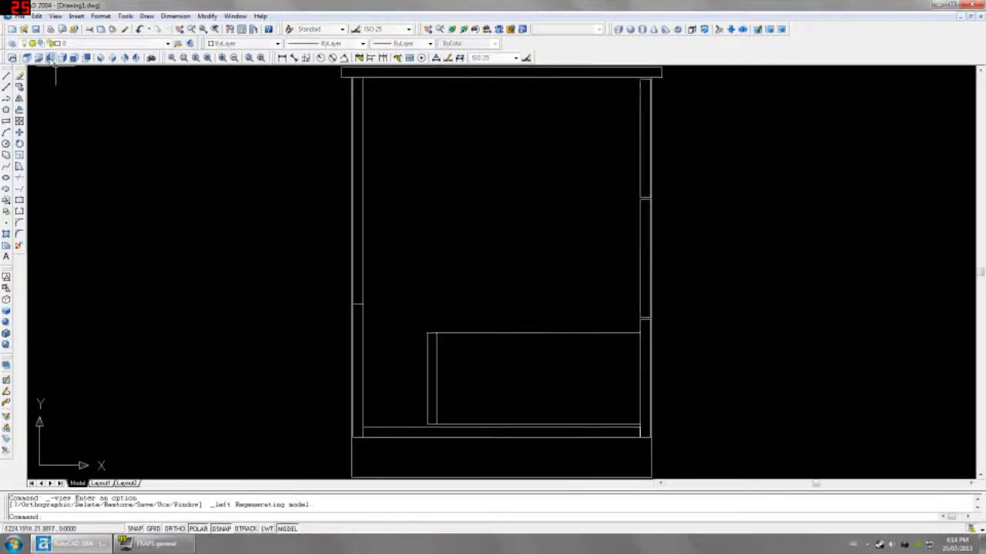
{"action": "left_click", "coordinate": [282, 58]}
{"action": "left_click", "coordinate": [639, 378]}
{"action": "left_click", "coordinate": [436, 333]}
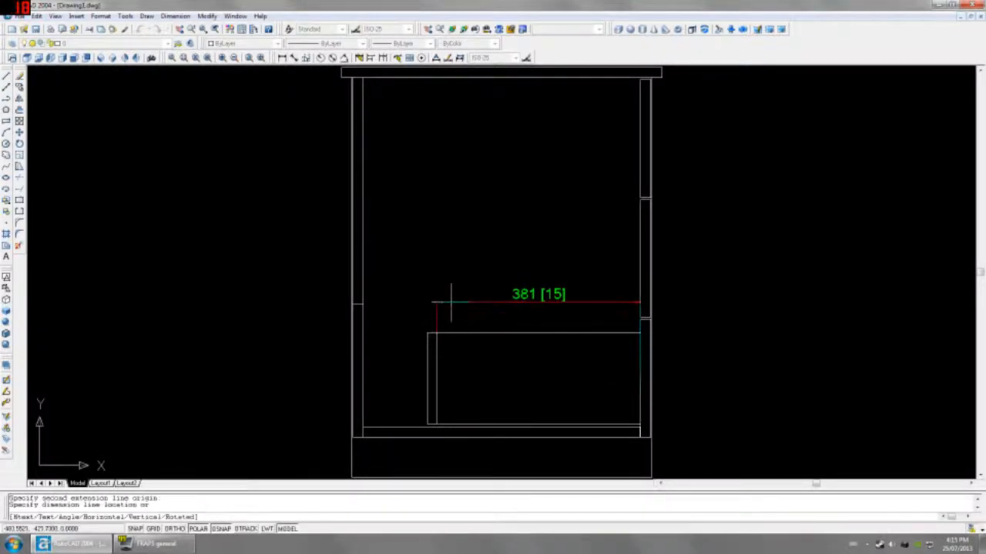
In the front view, extrude the drawer-bottom rectangle by 381 with the default taper angle
{"action": "left_click", "coordinate": [74, 59]}
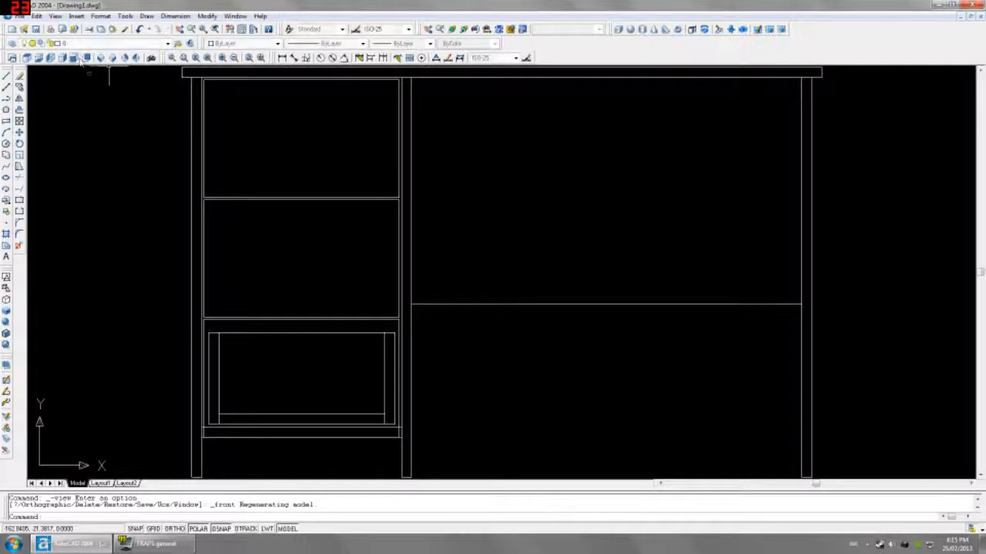
{"action": "type", "text": "ext"}
{"action": "key", "text": "Return"}
{"action": "left_click", "coordinate": [265, 407]}
{"action": "left_click", "coordinate": [261, 419]}
{"action": "key", "text": "Return"}
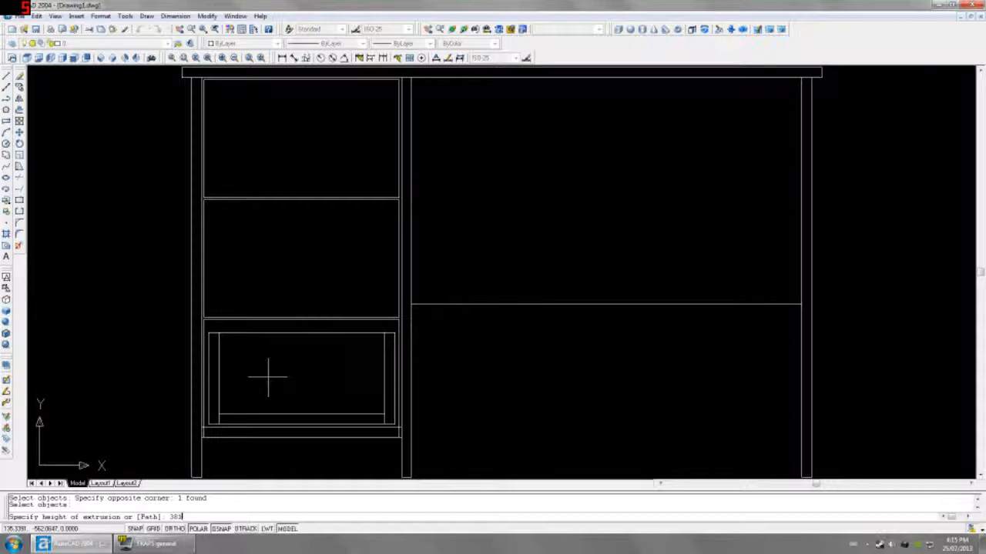
{"action": "type", "text": "381"}
{"action": "key", "text": "Return"}
{"action": "key", "text": "Return"}
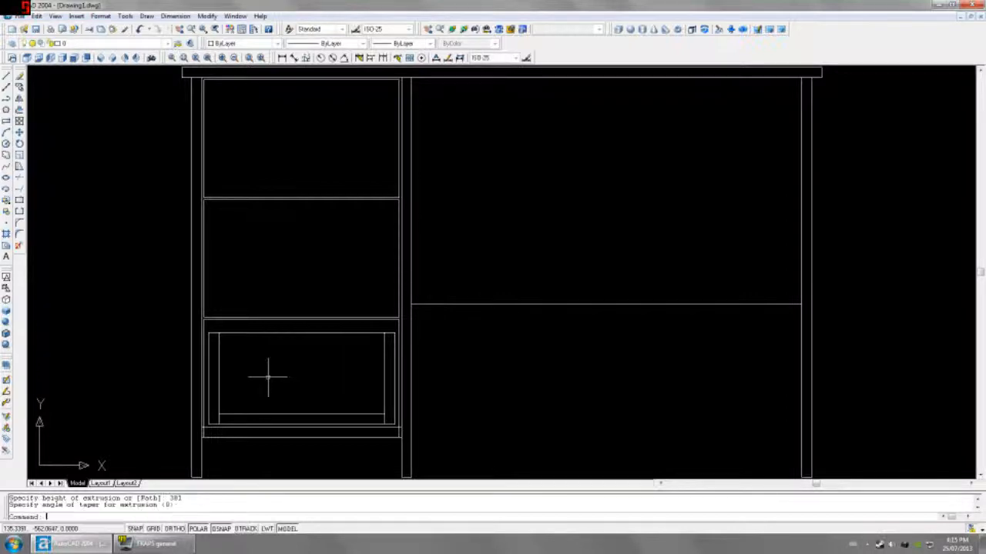
In the left view, mirror the drawer bottom about the drawer front's vertical rear face and erase the original outside the desk
{"action": "left_click", "coordinate": [50, 58]}
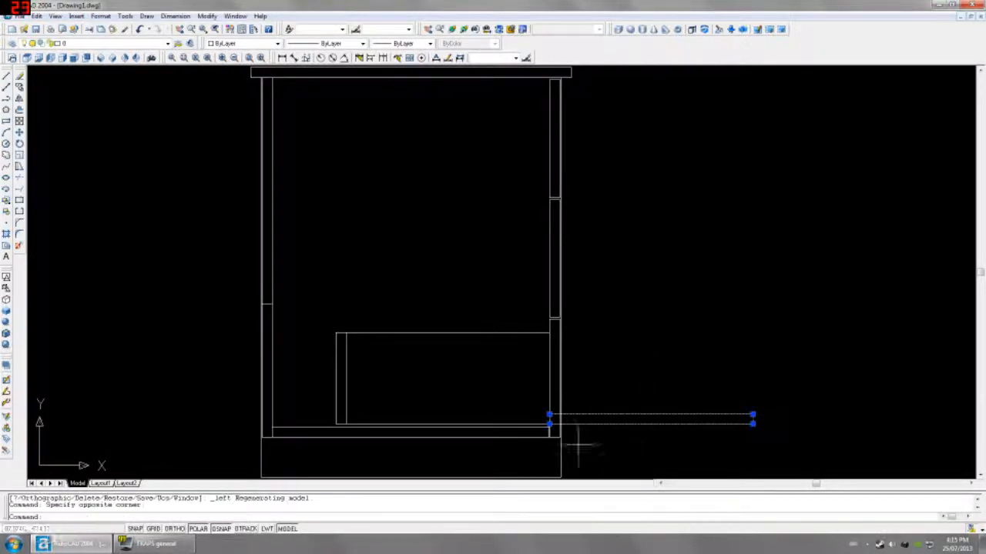
{"action": "type", "text": "mi"}
{"action": "key", "text": "Return"}
{"action": "left_click", "coordinate": [549, 414]}
{"action": "left_click", "coordinate": [541, 397]}
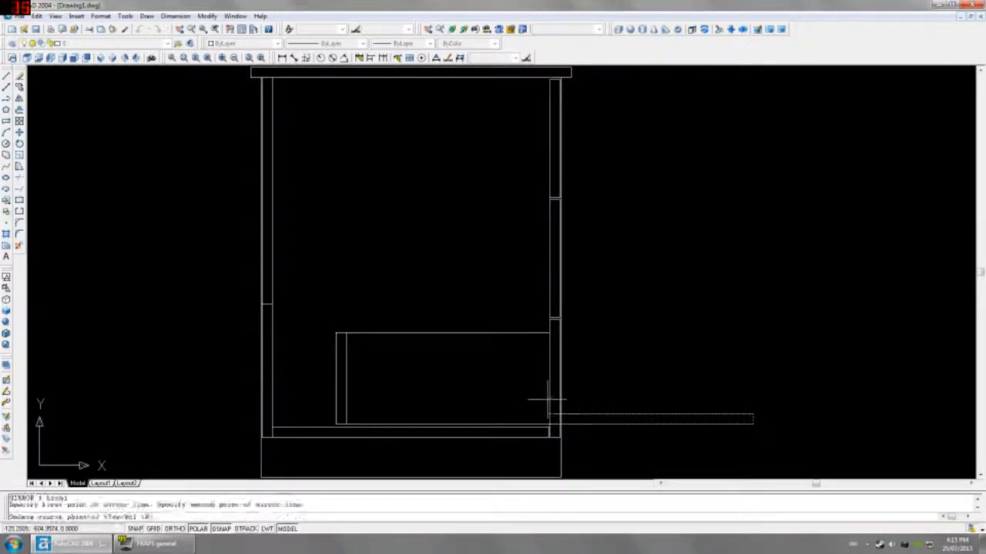
{"action": "key", "text": "Return"}
{"action": "left_click", "coordinate": [629, 392]}
{"action": "left_click", "coordinate": [619, 427]}
{"action": "key", "text": "Delete"}
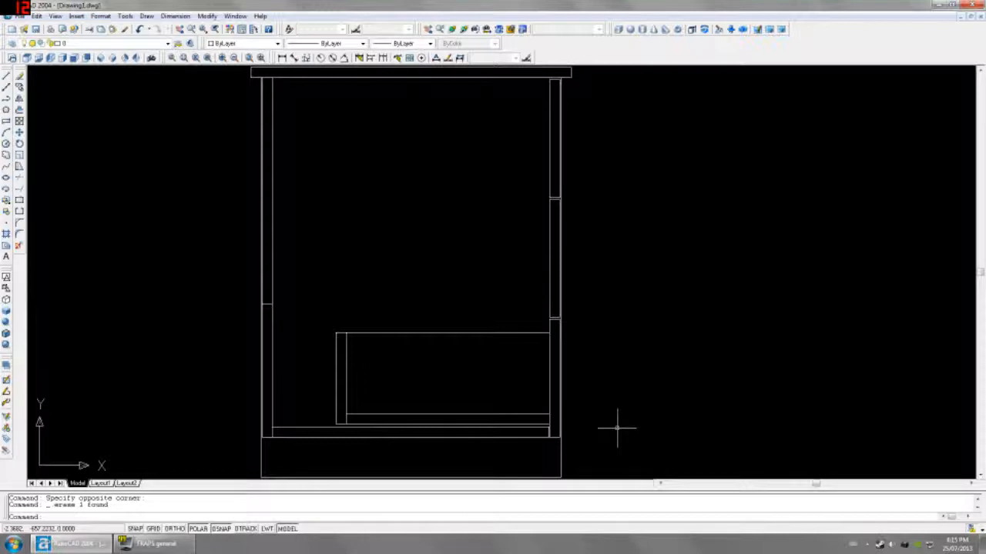
Create a new layer named 1-DRILLING in the layer properties and accept the change
{"action": "left_click", "coordinate": [100, 57]}
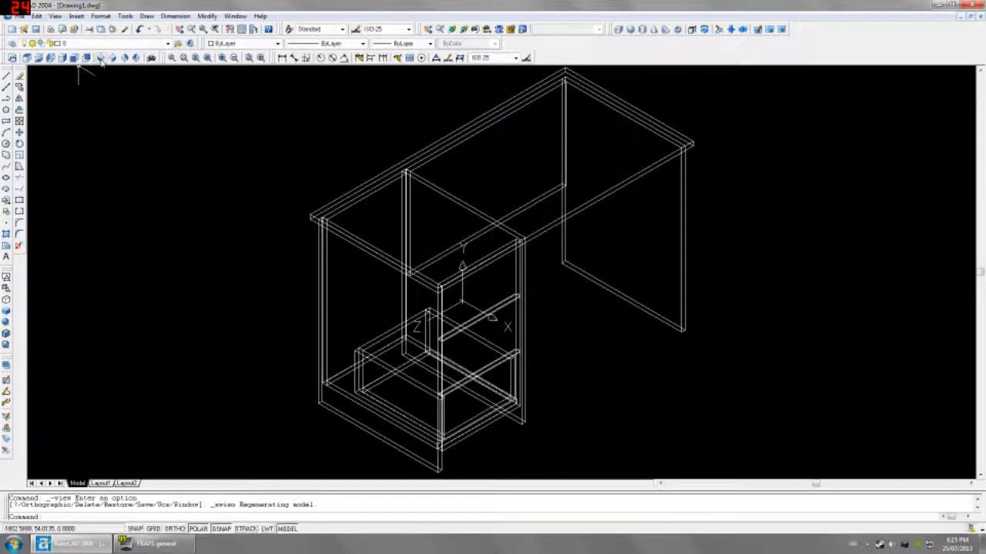
{"action": "left_click", "coordinate": [166, 44]}
{"action": "left_click", "coordinate": [167, 46]}
{"action": "left_click", "coordinate": [102, 18]}
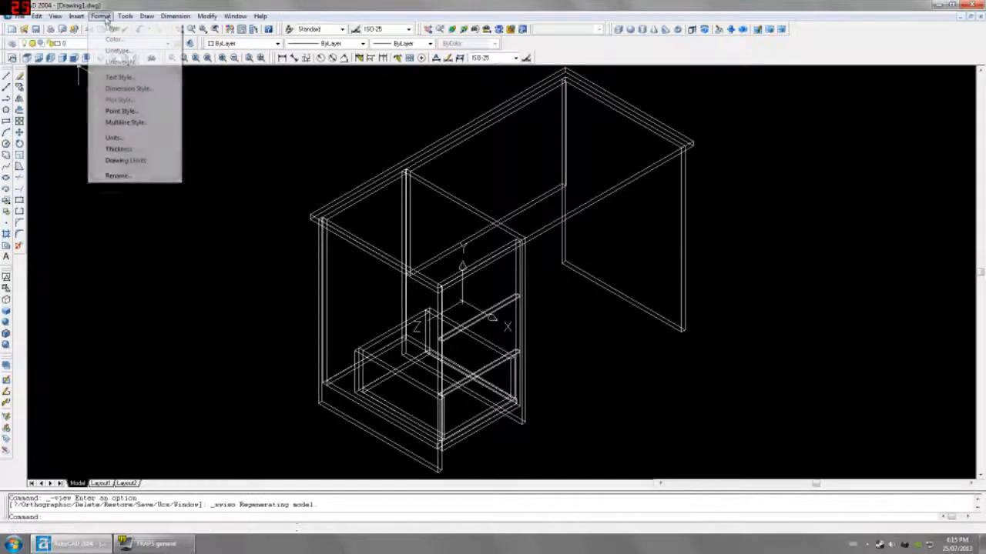
{"action": "left_click", "coordinate": [114, 30]}
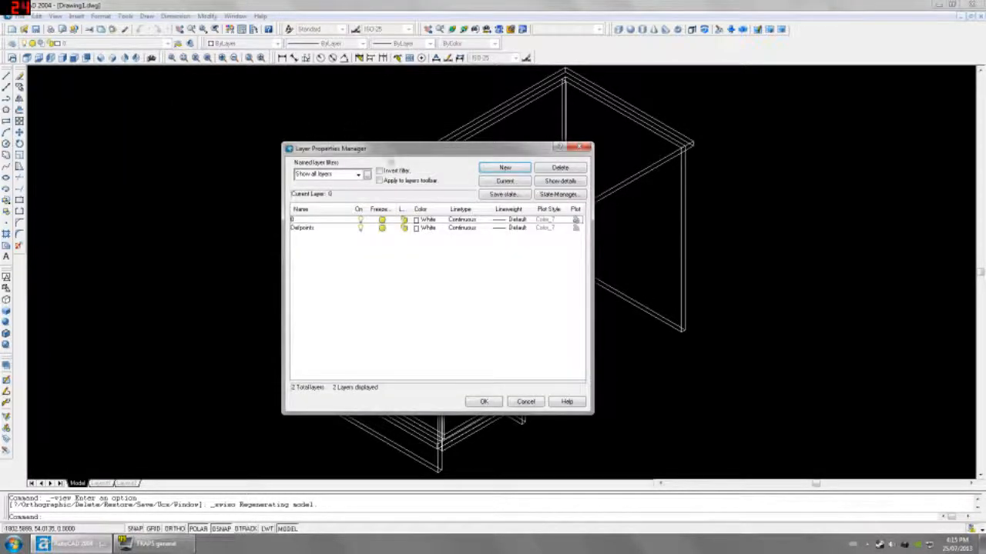
{"action": "left_click", "coordinate": [504, 168]}
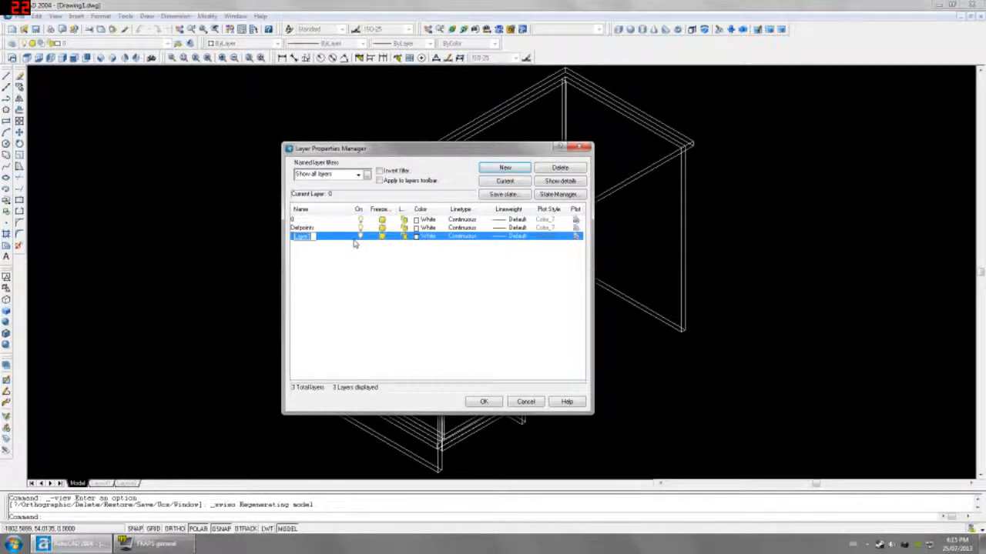
{"action": "type", "text": "T-DRILLING"}
{"action": "left_click", "coordinate": [417, 237]}
{"action": "type", "text": "2"}
{"action": "key", "text": "Return"}
{"action": "left_click", "coordinate": [418, 238]}
{"action": "type", "text": "1-DRILLIN"}
{"action": "left_click", "coordinate": [482, 402]}
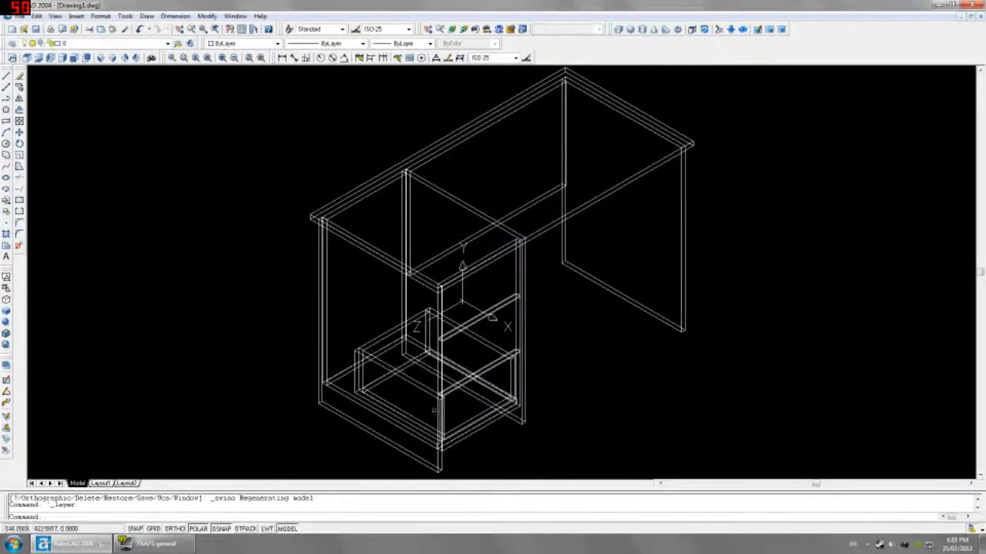
Set the colour of layer 1-DRILLING to green in the layer properties
{"action": "left_click", "coordinate": [101, 16]}
{"action": "left_click", "coordinate": [108, 31]}
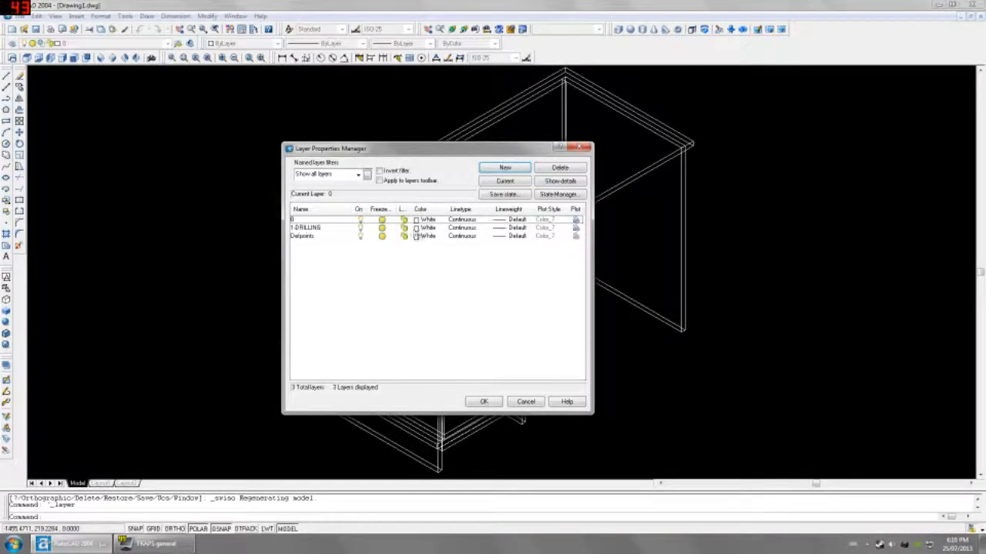
{"action": "left_click", "coordinate": [423, 228]}
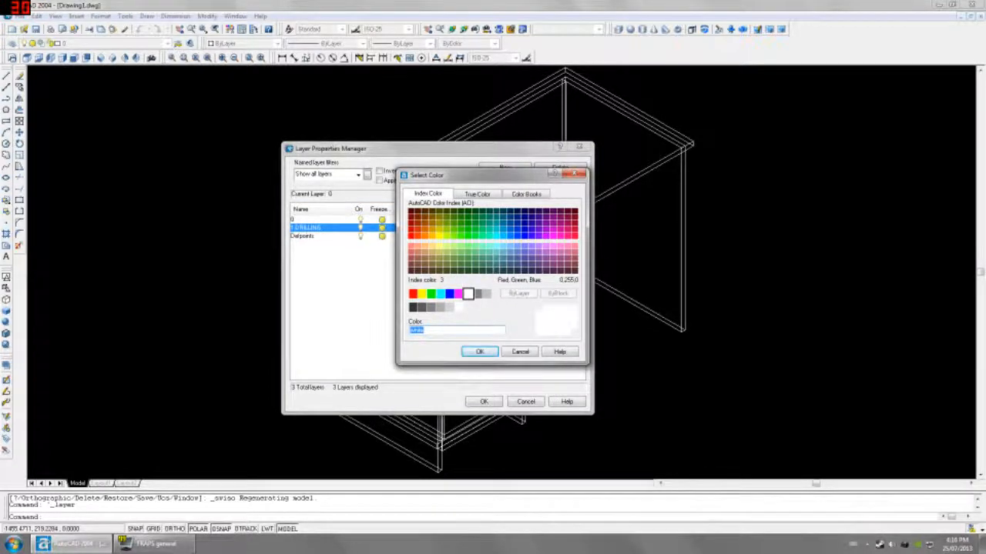
{"action": "left_click", "coordinate": [430, 293]}
{"action": "left_click", "coordinate": [476, 351]}
Create a new layer named 2-HARDWARE, give it the colour red and accept the layer changes
{"action": "left_click", "coordinate": [502, 167]}
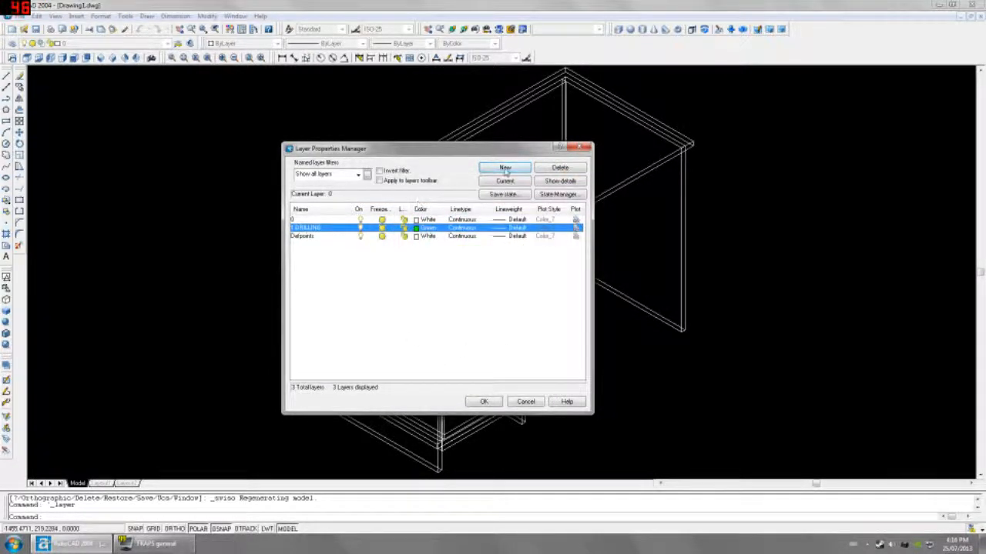
{"action": "type", "text": "2-HARDWARE"}
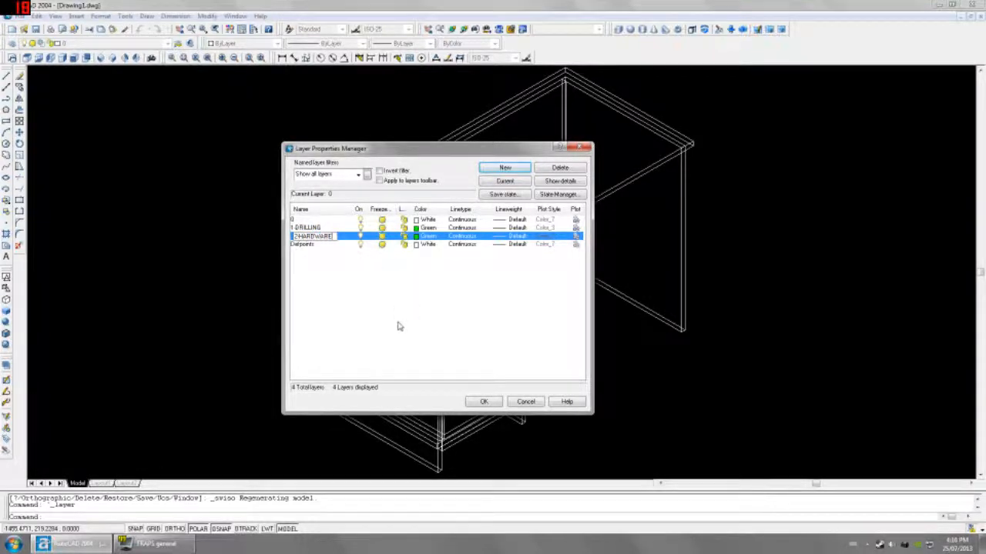
{"action": "key", "text": "Return"}
{"action": "left_click", "coordinate": [426, 236]}
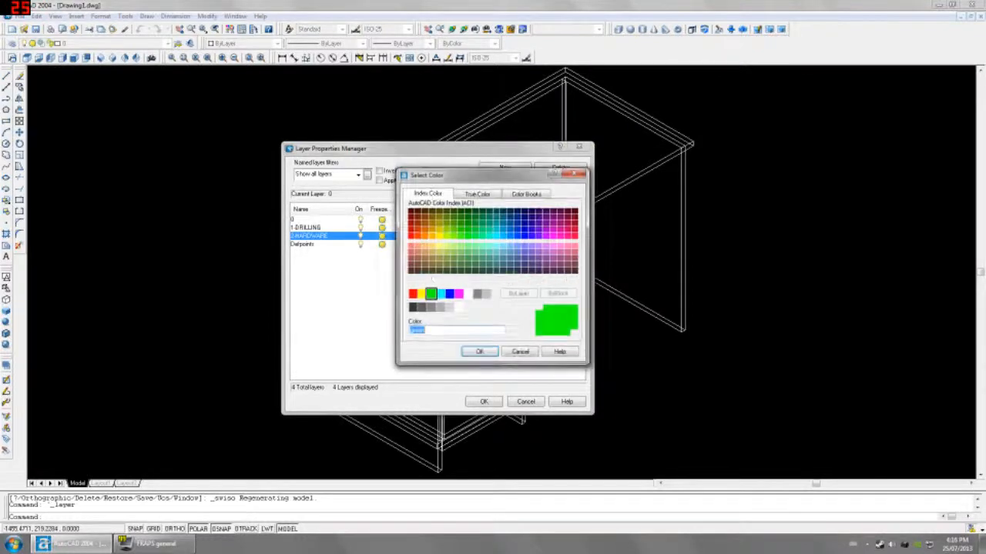
{"action": "type", "text": "red"}
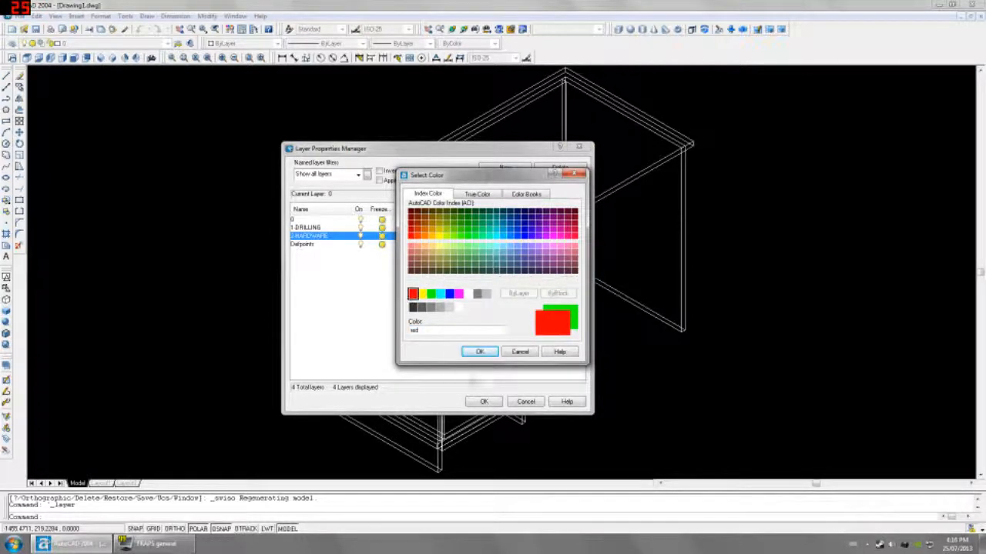
{"action": "left_click", "coordinate": [480, 352]}
{"action": "left_click", "coordinate": [484, 402]}
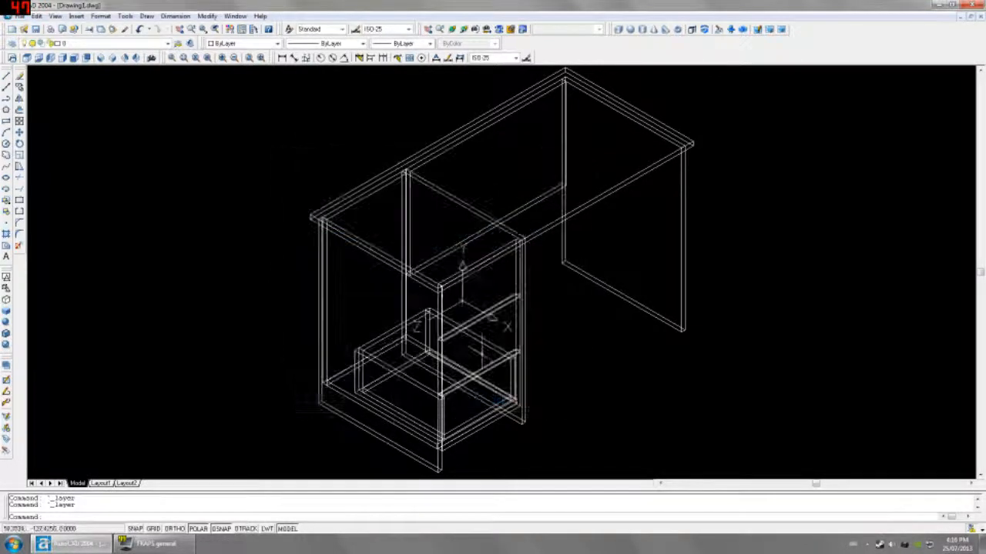
Switch to the front view and make 2-HARDWARE the current layer
{"action": "left_click", "coordinate": [75, 58]}
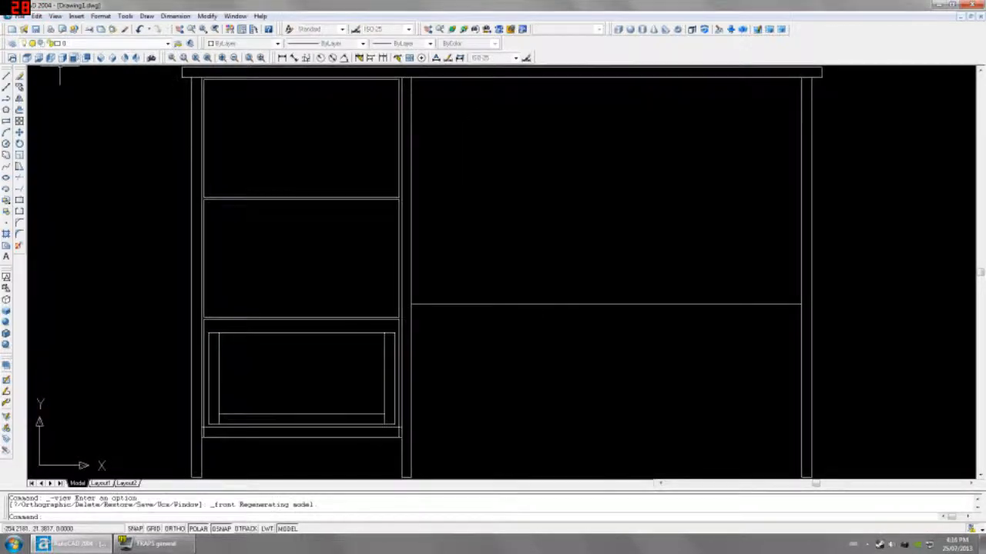
{"action": "left_click", "coordinate": [167, 43]}
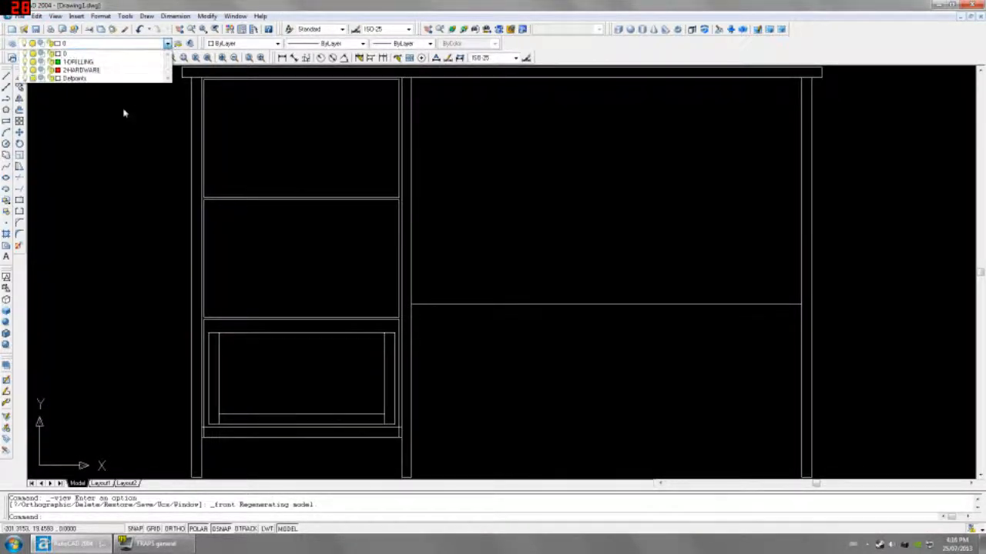
{"action": "left_click", "coordinate": [77, 70]}
{"action": "middle_click_drag", "start_coordinate": [279, 303], "coordinate": [308, 213]}
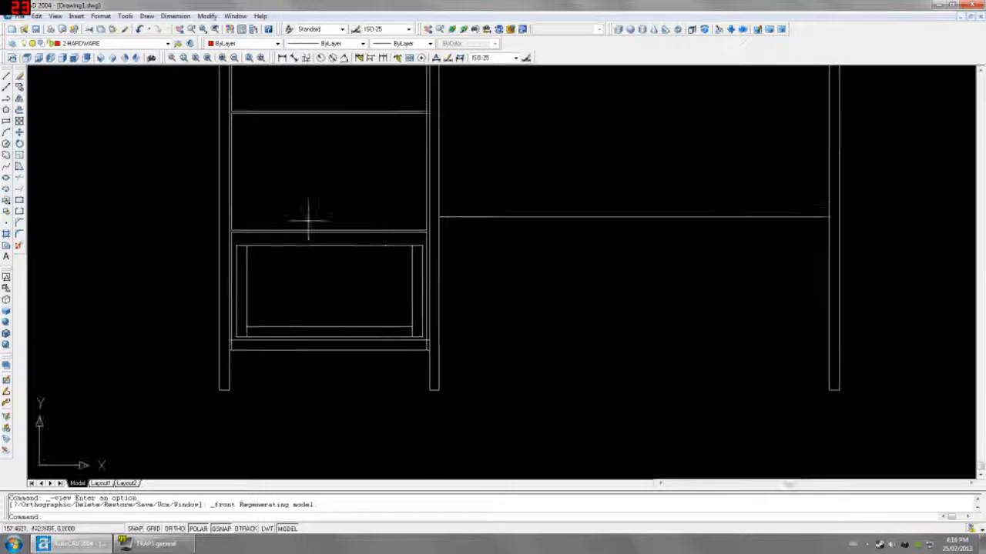
Draw a rectangle from the midpoint of the drawer box's left outer side to the relative corner @-12.5,50
{"action": "left_click", "coordinate": [6, 120]}
{"action": "scroll", "coordinate": [227, 310], "scroll_direction": "up", "scroll_amount": 3}
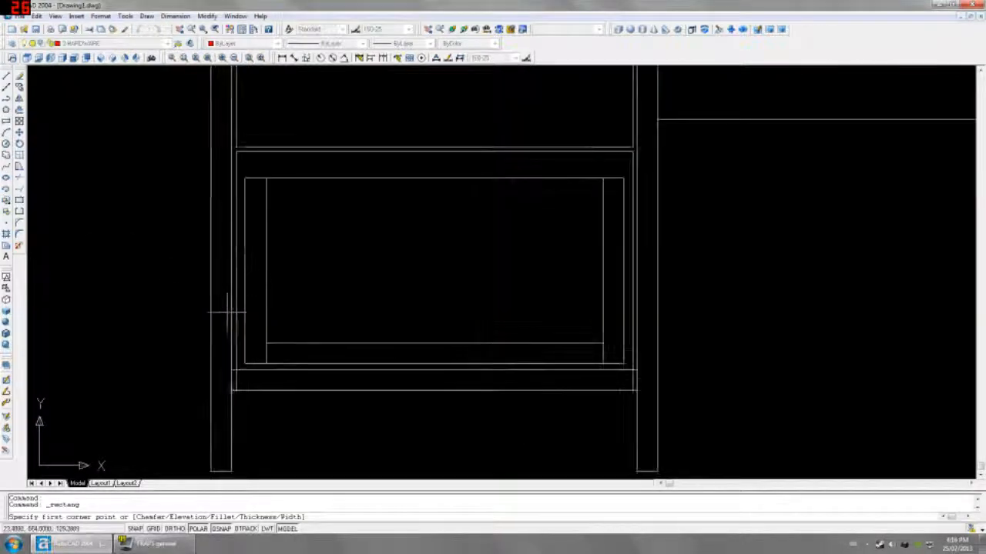
{"action": "left_click", "coordinate": [244, 271]}
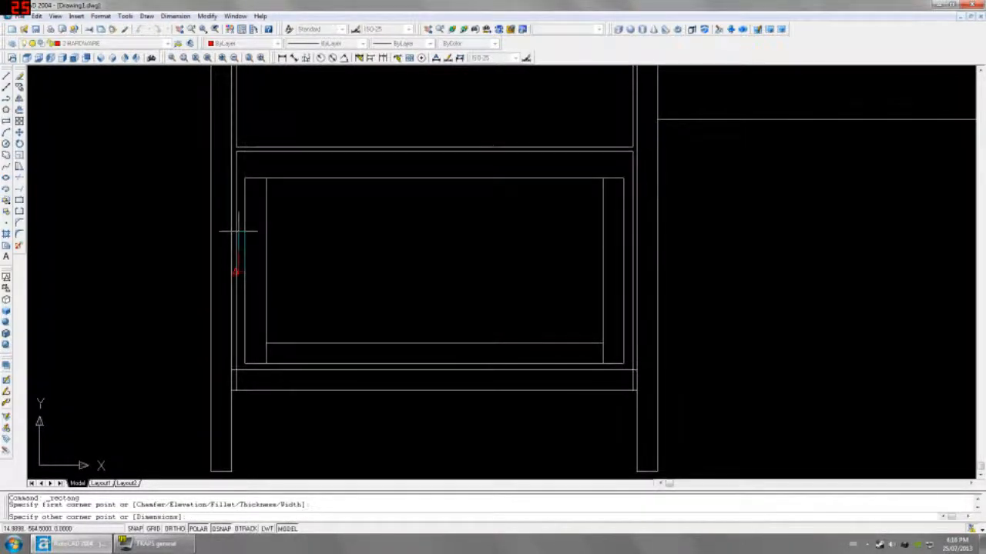
{"action": "type", "text": "@"}
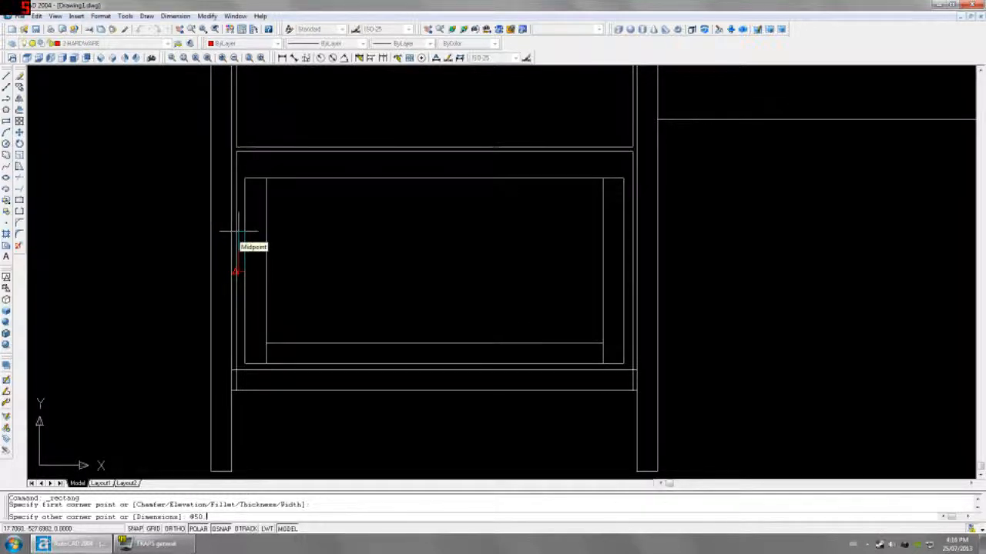
{"action": "type", "text": "50,-12.5"}
{"action": "key", "text": "BackSpace"}
{"action": "key", "text": "BackSpace"}
{"action": "key", "text": "BackSpace"}
{"action": "key", "text": "BackSpace"}
{"action": "type", "text": ","}
{"action": "key", "text": "Return"}
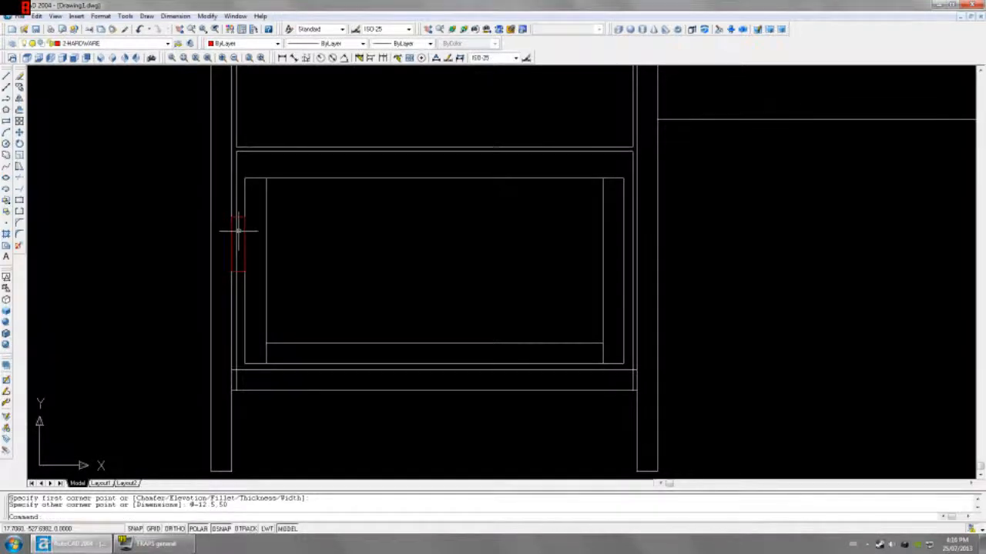
Move the red hardware rectangle down by 25 using the displacement @0,-25
{"action": "left_click", "coordinate": [236, 217]}
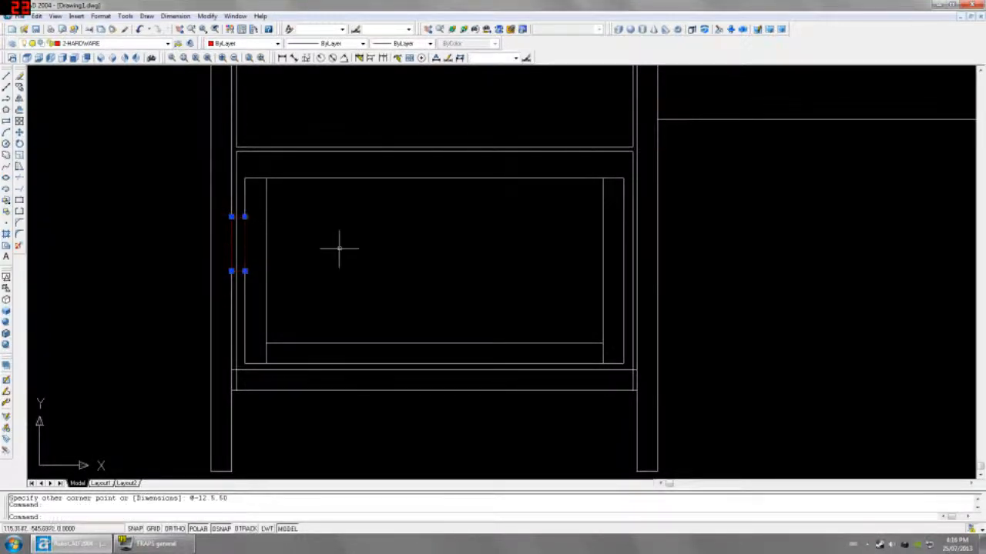
{"action": "type", "text": "m"}
{"action": "key", "text": "Return"}
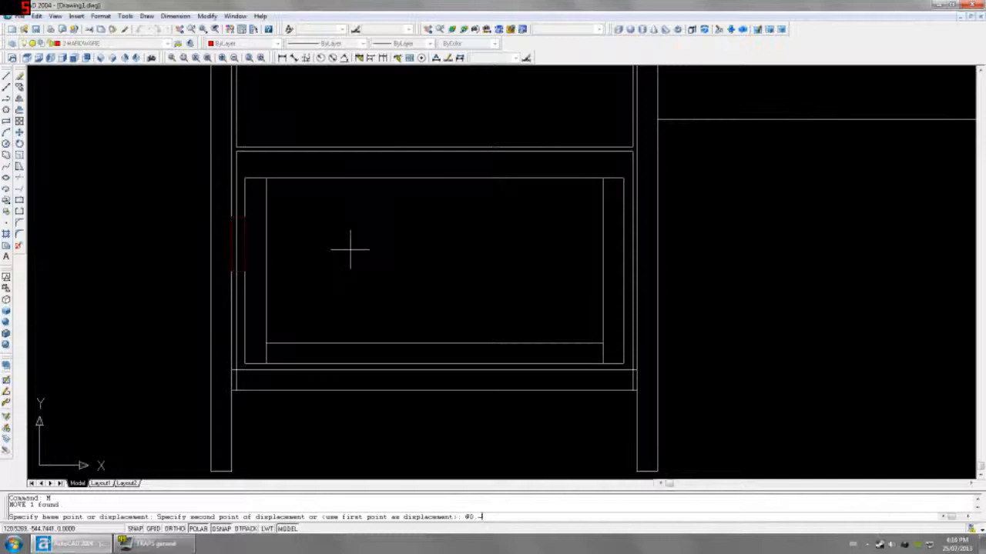
{"action": "type", "text": "@0,-25"}
{"action": "key", "text": "Return"}
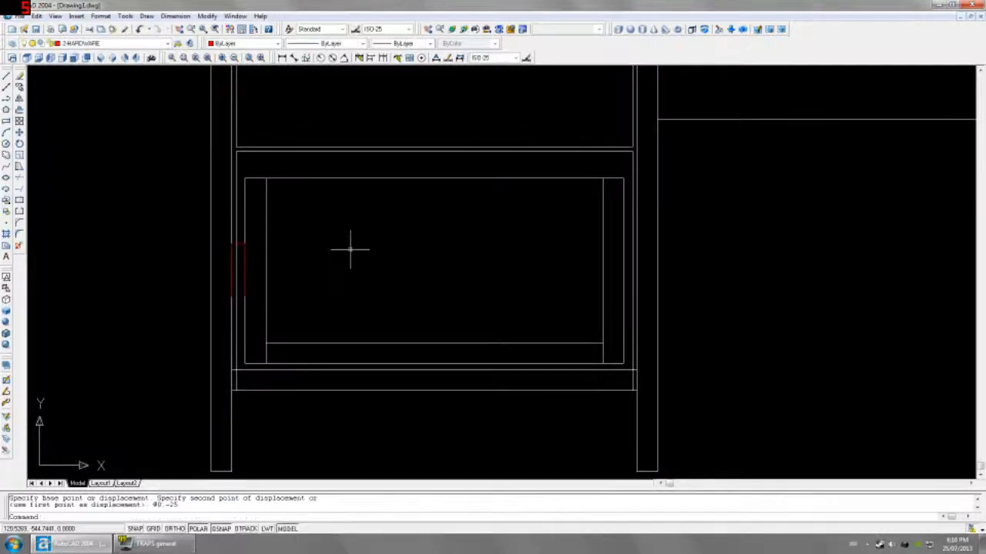
Extrude the red hardware rectangle by 400 with the default taper angle
{"action": "type", "text": "ext"}
{"action": "key", "text": "Return"}
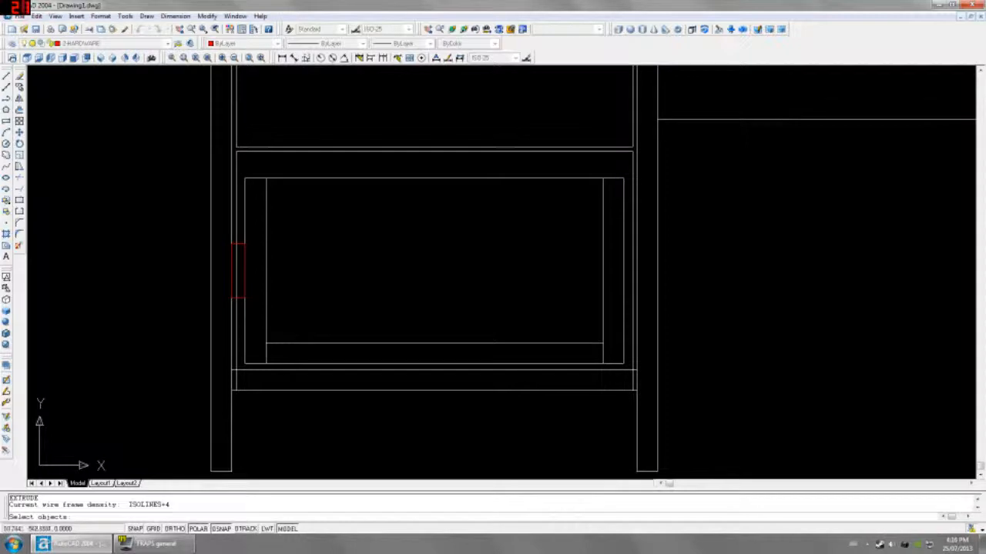
{"action": "left_click", "coordinate": [238, 245]}
{"action": "key", "text": "Return"}
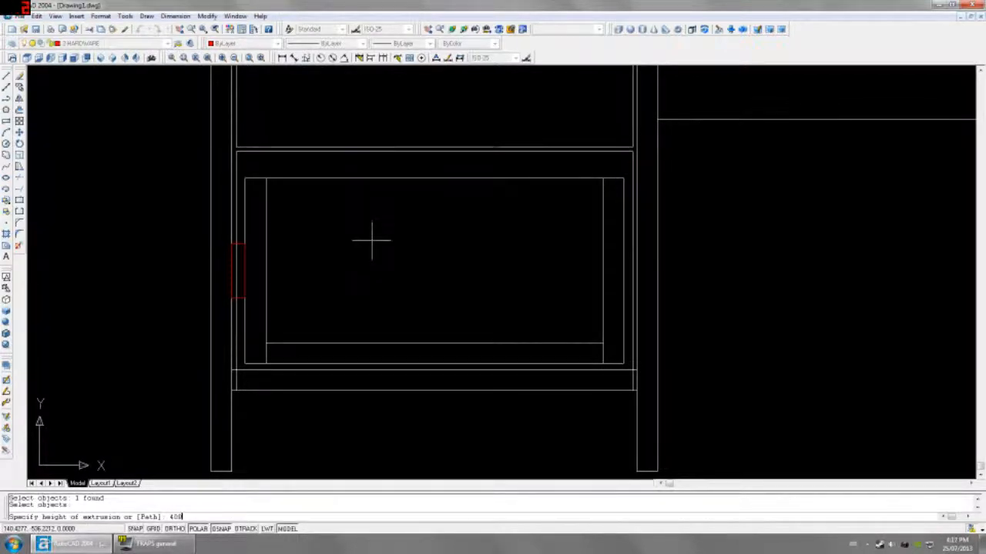
{"action": "key", "text": "Return"}
{"action": "key", "text": "Return"}
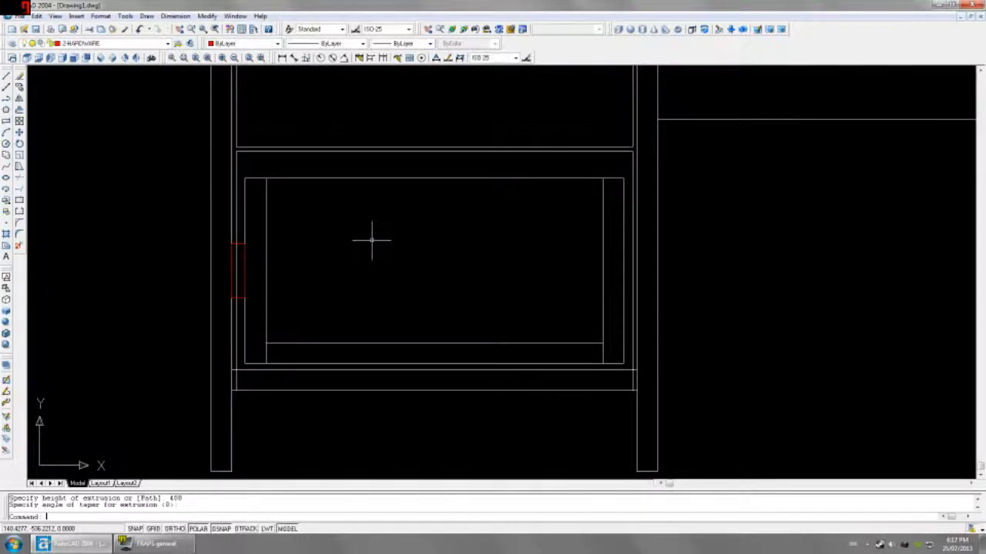
In the left view, mirror the red hardware block about the drawer front's vertical rear face and erase the original outside the desk
{"action": "left_click", "coordinate": [51, 59]}
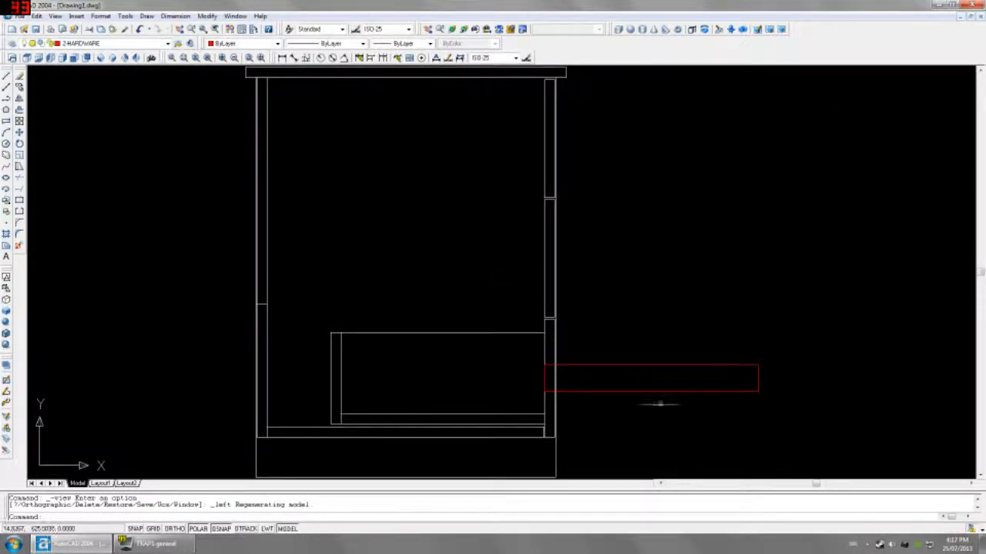
{"action": "scroll", "coordinate": [621, 404], "scroll_direction": "up", "scroll_amount": 2}
{"action": "left_click", "coordinate": [590, 357]}
{"action": "type", "text": "mi"}
{"action": "key", "text": "Return"}
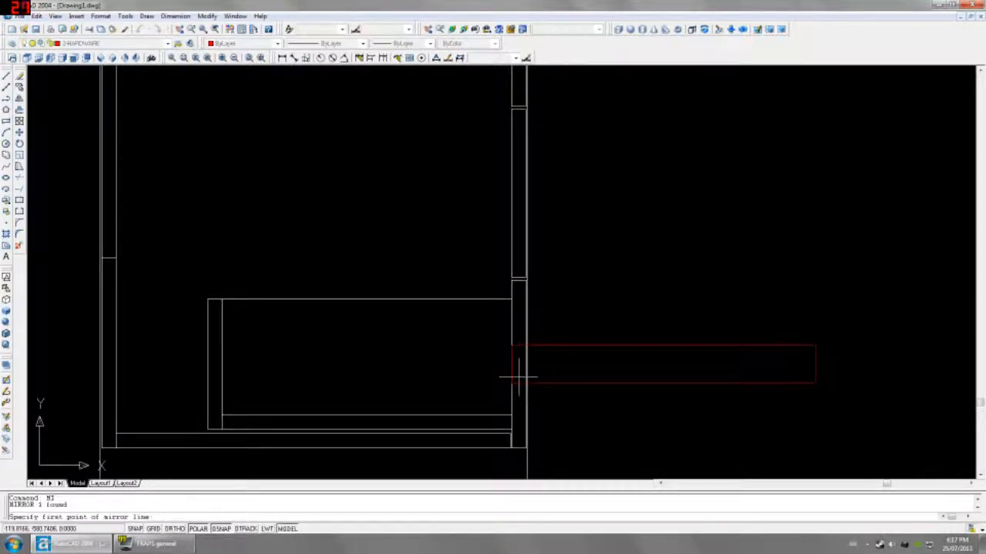
{"action": "left_click", "coordinate": [511, 367]}
{"action": "left_click", "coordinate": [512, 339]}
{"action": "key", "text": "Return"}
{"action": "left_click", "coordinate": [654, 339]}
{"action": "left_click", "coordinate": [627, 367]}
{"action": "key", "text": "Delete"}
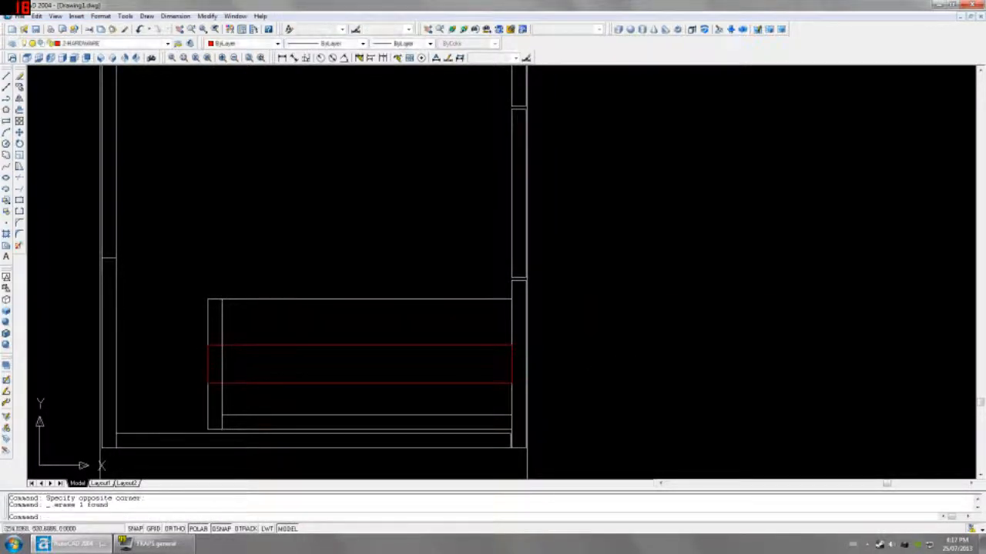
In the front view, mirror the hardware block about the drawer's vertical centreline, keep the original, and check both in the southwest isometric view
{"action": "left_click", "coordinate": [65, 59]}
{"action": "scroll", "coordinate": [192, 358], "scroll_direction": "up", "scroll_amount": 2}
{"action": "scroll", "coordinate": [210, 382], "scroll_direction": "up", "scroll_amount": 4}
{"action": "left_click", "coordinate": [222, 344]}
{"action": "left_click", "coordinate": [220, 355]}
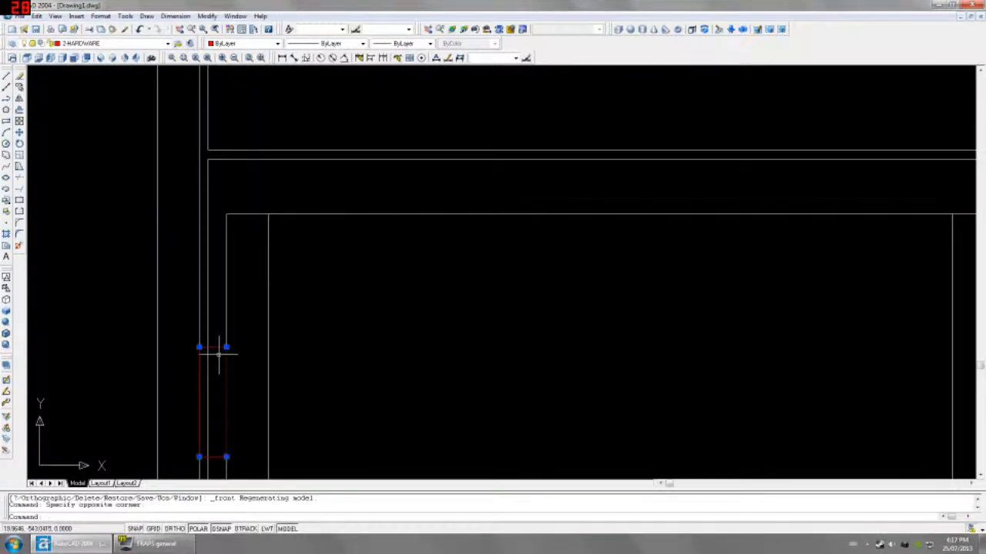
{"action": "scroll", "coordinate": [220, 355], "scroll_direction": "down", "scroll_amount": 2}
{"action": "type", "text": "mi"}
{"action": "key", "text": "Return"}
{"action": "left_click", "coordinate": [464, 267]}
{"action": "left_click", "coordinate": [463, 258]}
{"action": "key", "text": "Return"}
{"action": "scroll", "coordinate": [471, 308], "scroll_direction": "down", "scroll_amount": 4}
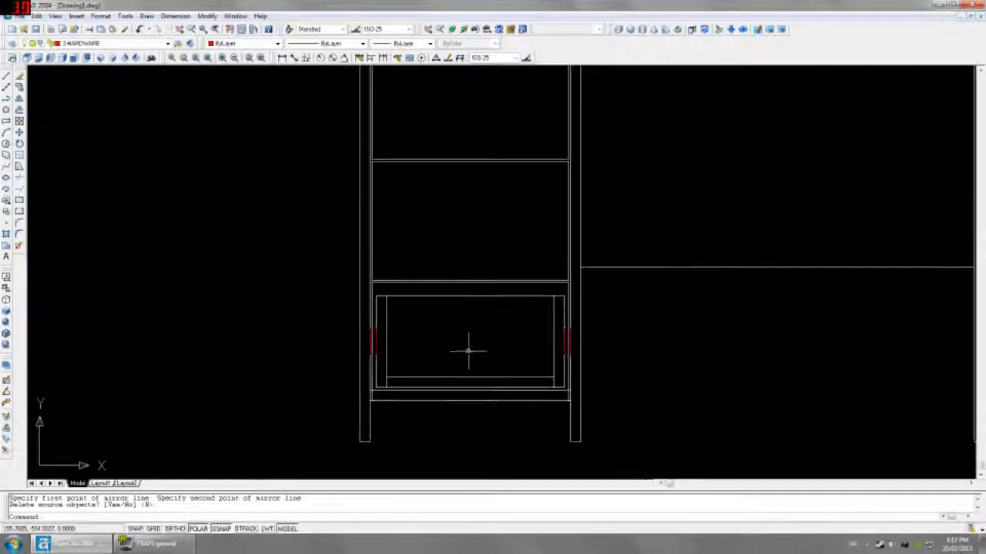
{"action": "left_click", "coordinate": [51, 59]}
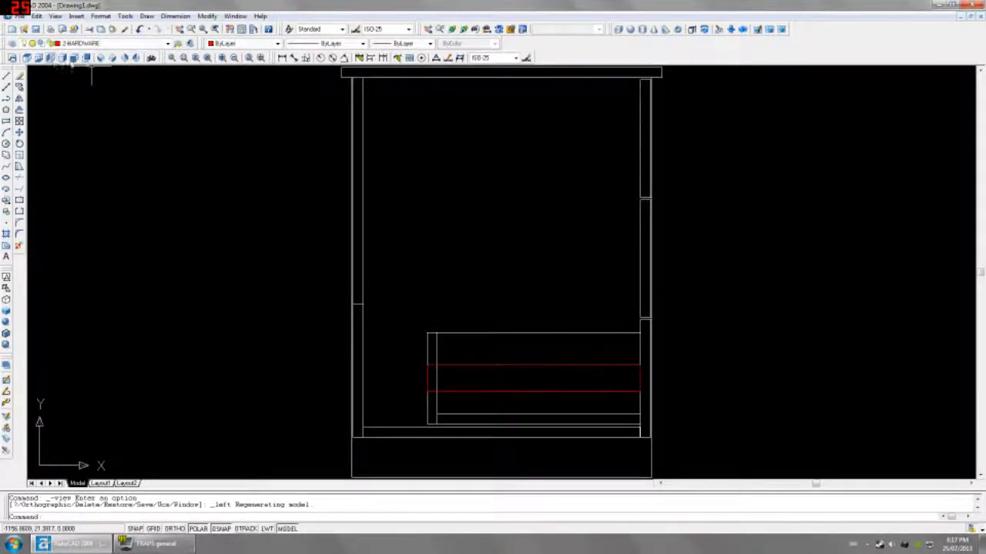
{"action": "left_click", "coordinate": [99, 59]}
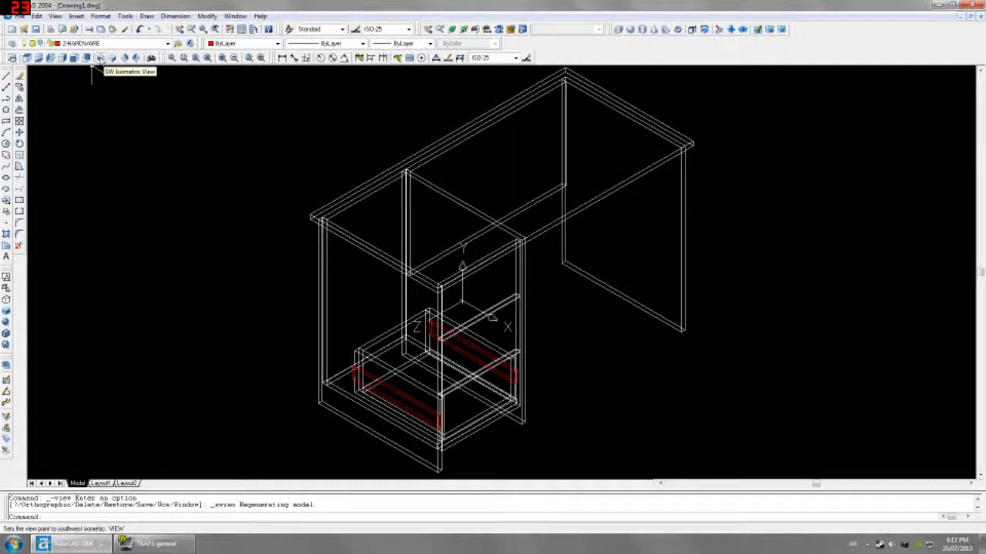
In the front view, measure the horizontal drawer-front edge just above the lowest drawer box with a linear dimension
{"action": "left_click", "coordinate": [74, 59]}
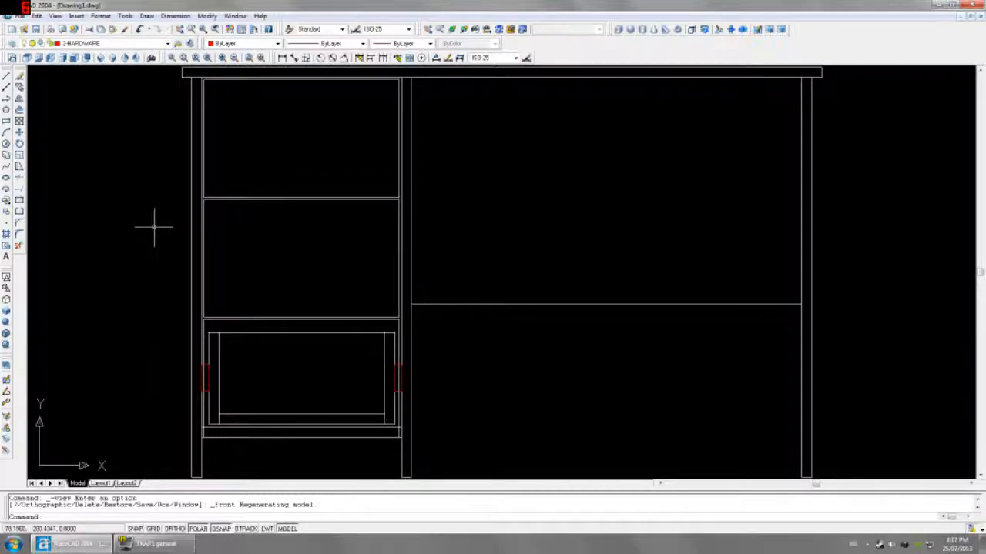
{"action": "left_click", "coordinate": [6, 120]}
{"action": "scroll", "coordinate": [289, 346], "scroll_direction": "up", "scroll_amount": 3}
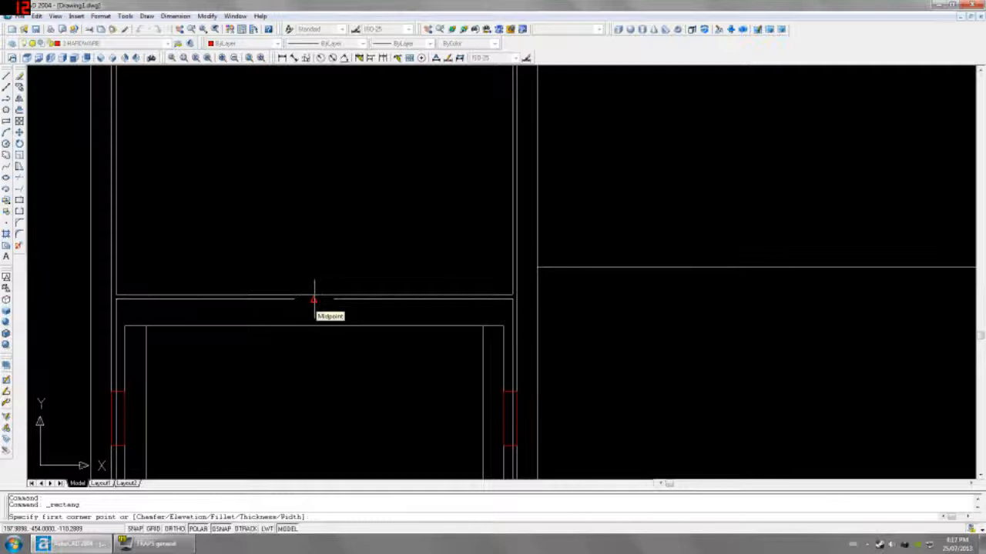
{"action": "left_click", "coordinate": [282, 58]}
{"action": "key", "text": "Return"}
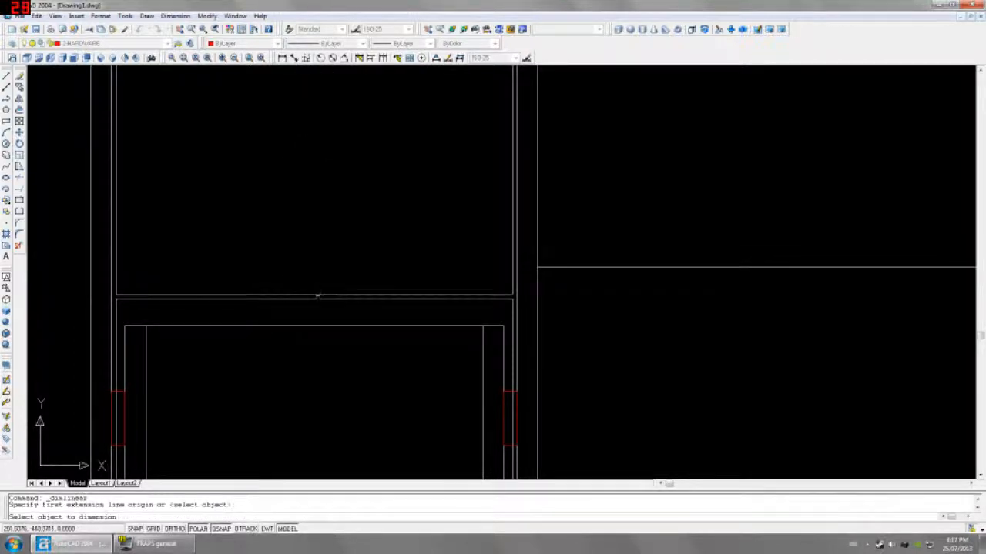
{"action": "left_click", "coordinate": [317, 297]}
{"action": "key", "text": "Escape"}
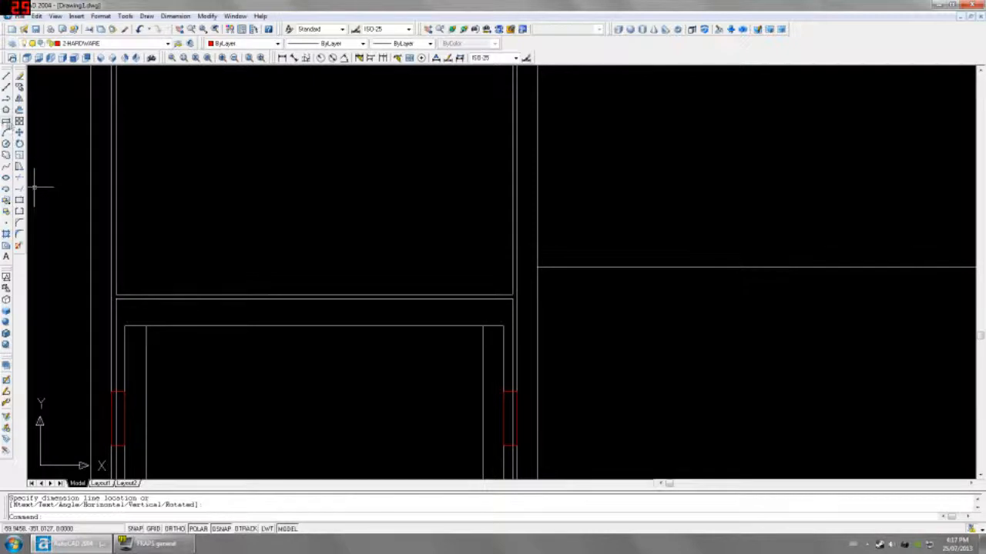
Draw a rectangle 150 wide and 12 high downward from the midpoint of the lowest drawer front's upper edge
{"action": "left_click", "coordinate": [6, 120]}
{"action": "left_click", "coordinate": [314, 301]}
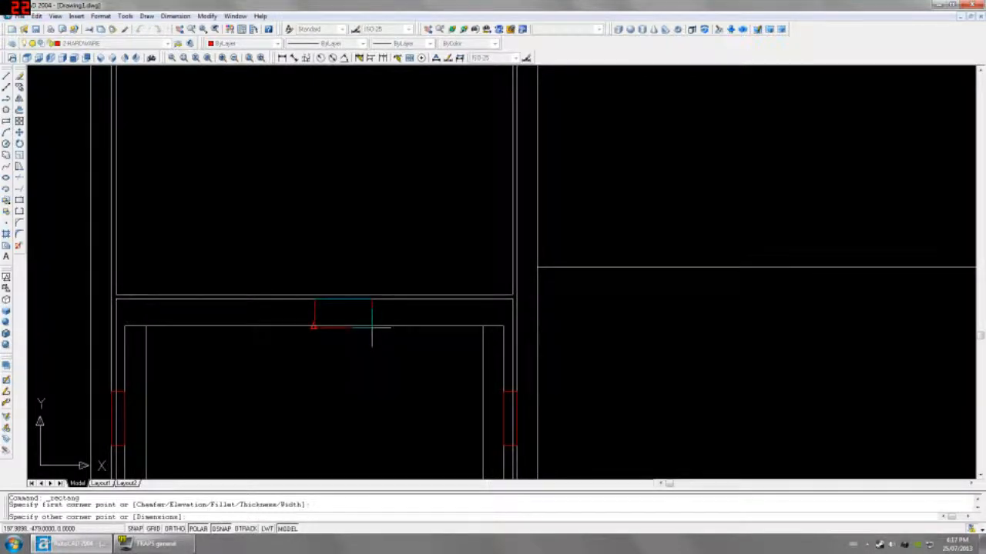
{"action": "type", "text": "@12"}
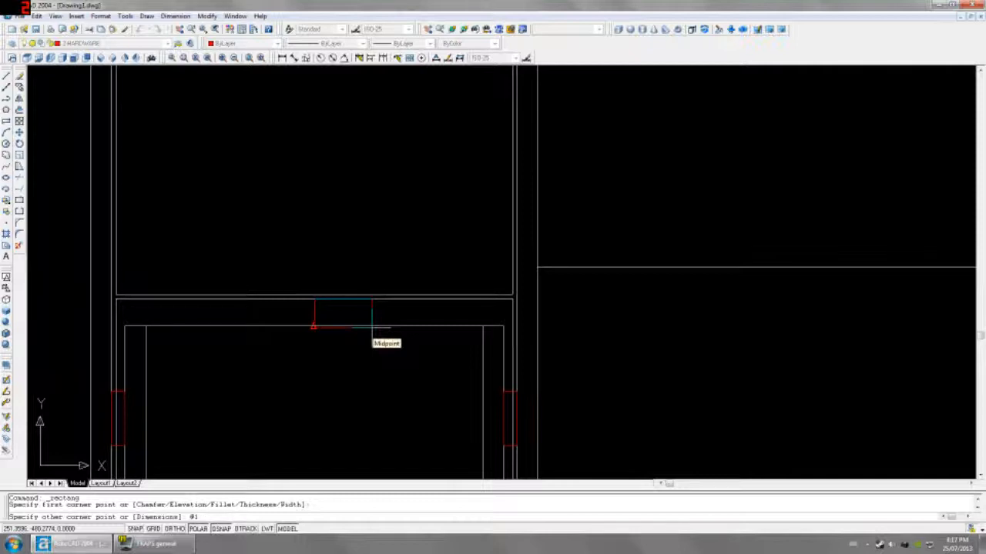
{"action": "type", "text": "50,-12"}
{"action": "key", "text": "Return"}
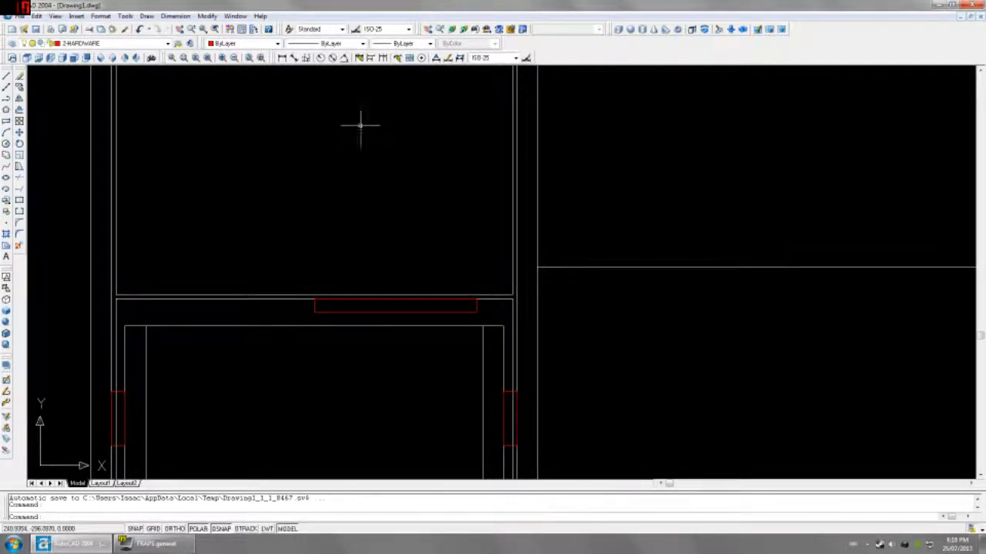
Measure the vertical distance from the new rectangle's lower edge to the drawer box's upper edge
{"action": "left_click", "coordinate": [281, 57]}
{"action": "left_click", "coordinate": [393, 313]}
{"action": "left_click", "coordinate": [313, 329]}
{"action": "key", "text": "Escape"}
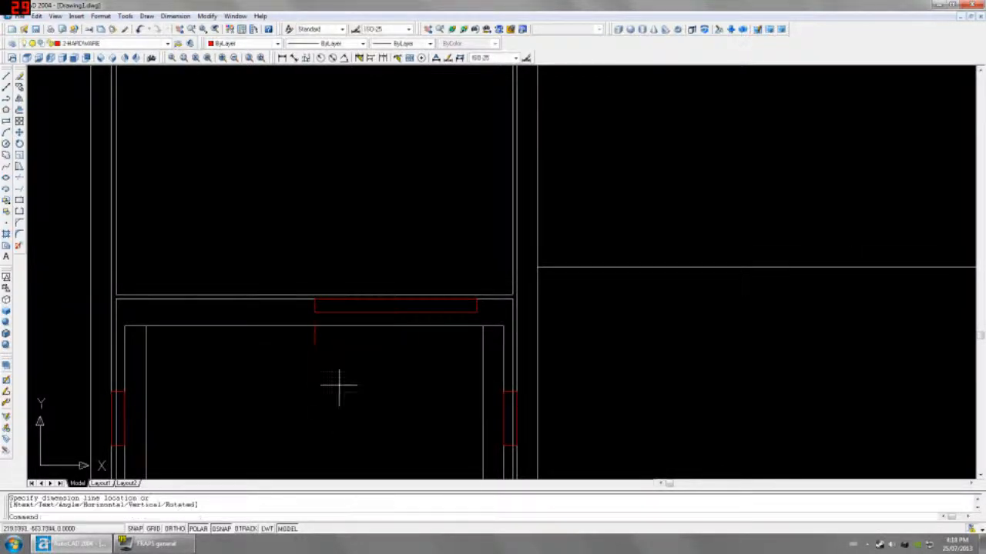
Move the handle rectangle by @-75,0 to centre it on the lowest drawer front
{"action": "left_click", "coordinate": [340, 311]}
{"action": "type", "text": "m"}
{"action": "key", "text": "Return"}
{"action": "left_click", "coordinate": [335, 369]}
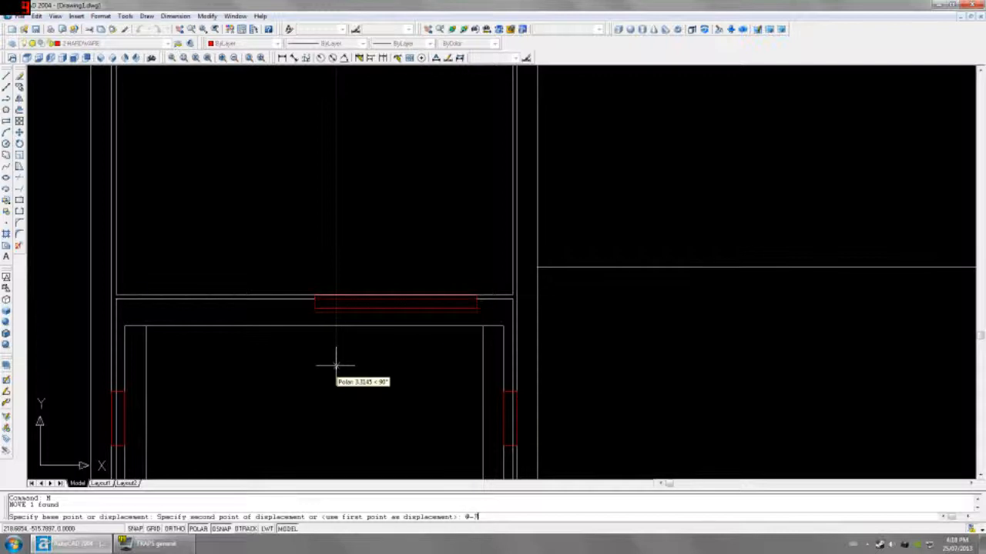
{"action": "type", "text": "@-75,0"}
{"action": "key", "text": "Return"}
Extrude the centred handle rectangle to a height of 3 with no taper
{"action": "type", "text": "ex"}
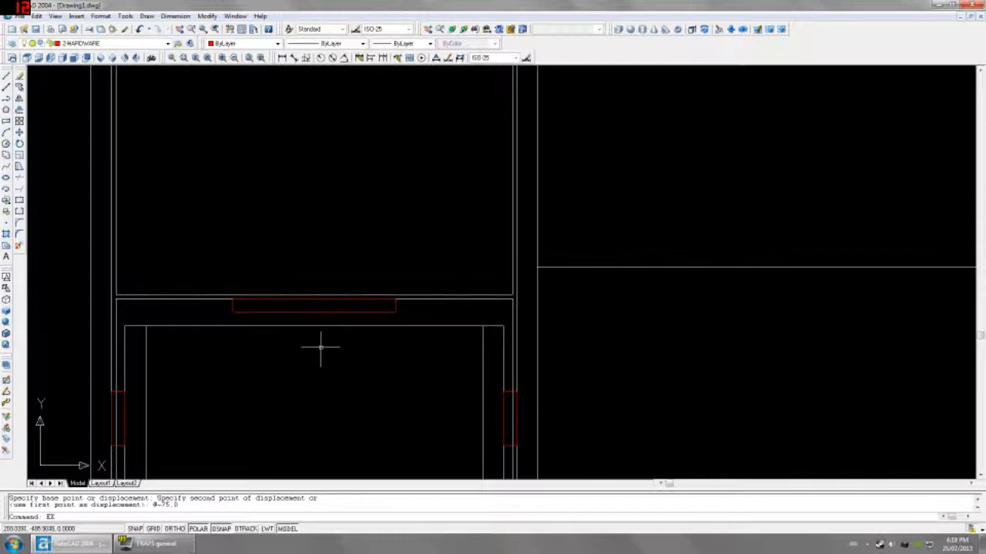
{"action": "key", "text": "Return"}
{"action": "left_click", "coordinate": [319, 311]}
{"action": "key", "text": "Return"}
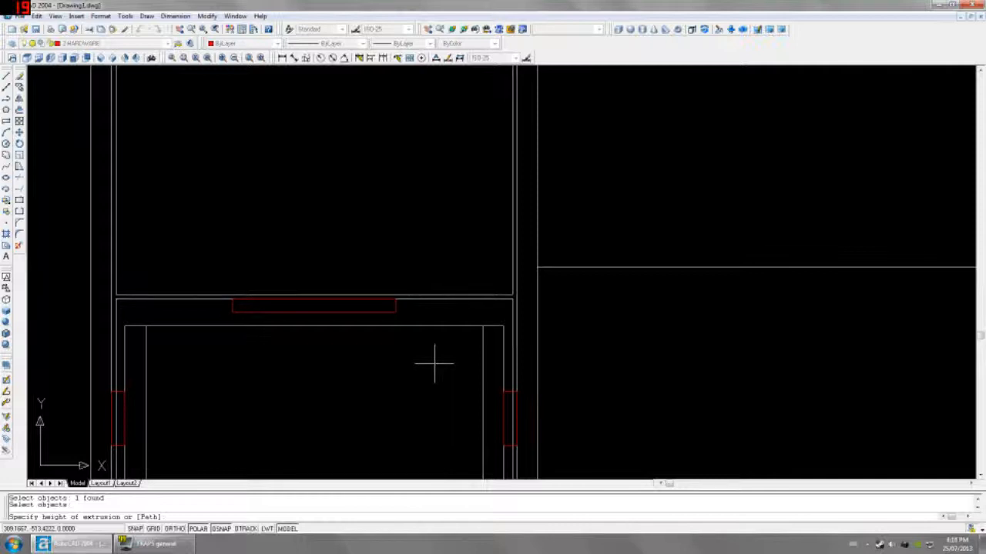
{"action": "type", "text": "3"}
{"action": "key", "text": "Return"}
{"action": "key", "text": "Return"}
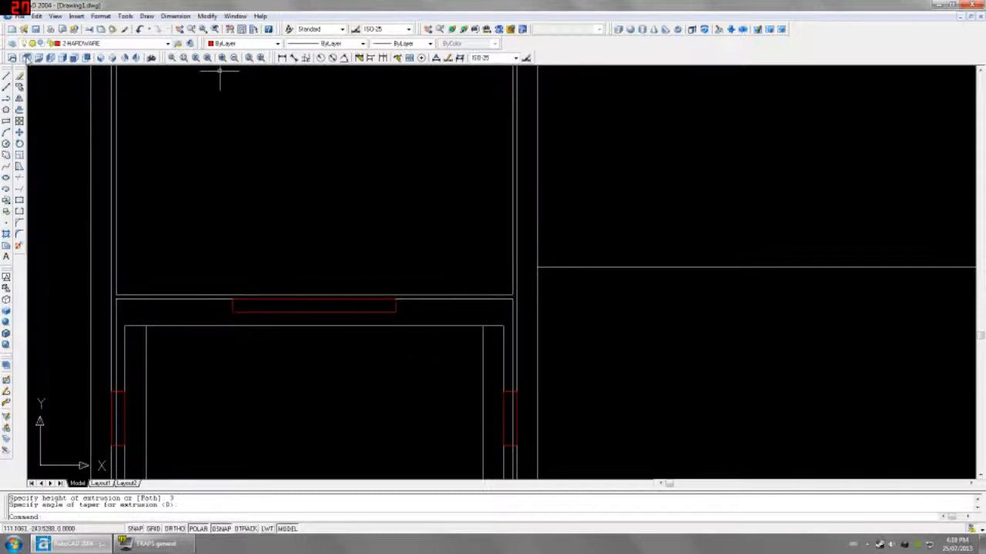
In the top view, move the thin handle bar forward from the drawer front by @0,-19
{"action": "left_click", "coordinate": [27, 58]}
{"action": "scroll", "coordinate": [236, 337], "scroll_direction": "up", "scroll_amount": 1}
{"action": "scroll", "coordinate": [198, 402], "scroll_direction": "up", "scroll_amount": 1}
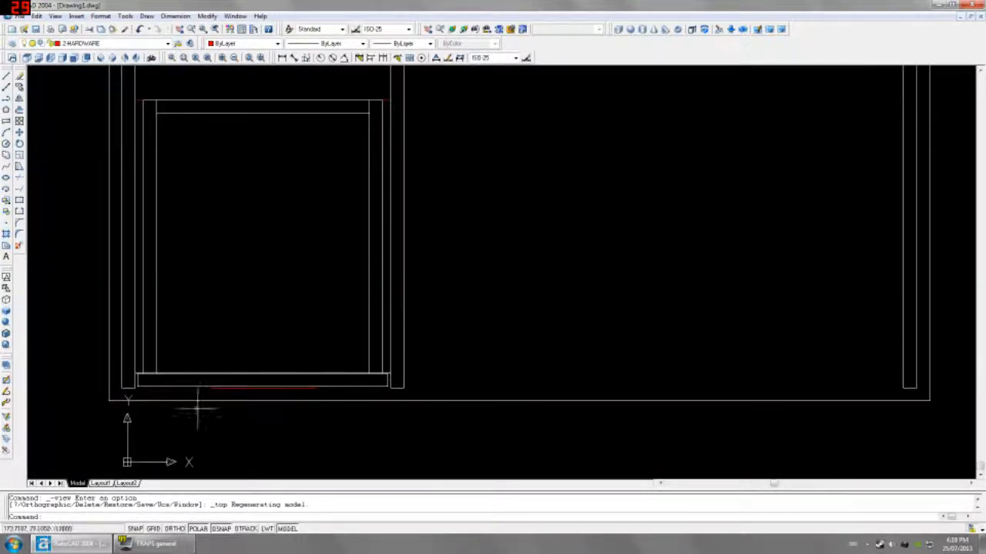
{"action": "scroll", "coordinate": [231, 352], "scroll_direction": "up", "scroll_amount": 3}
{"action": "left_click", "coordinate": [244, 351]}
{"action": "type", "text": "m"}
{"action": "key", "text": "Return"}
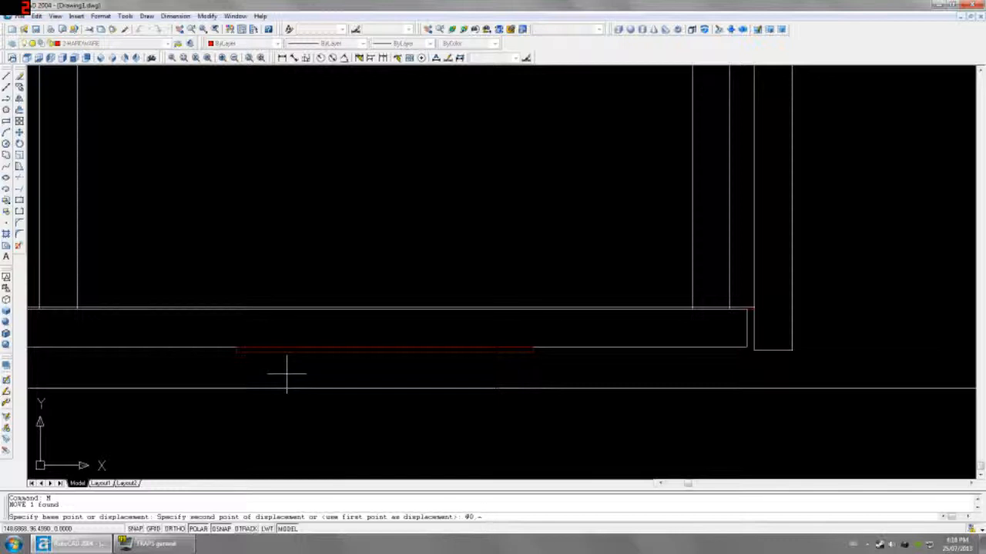
{"action": "key", "text": "Return"}
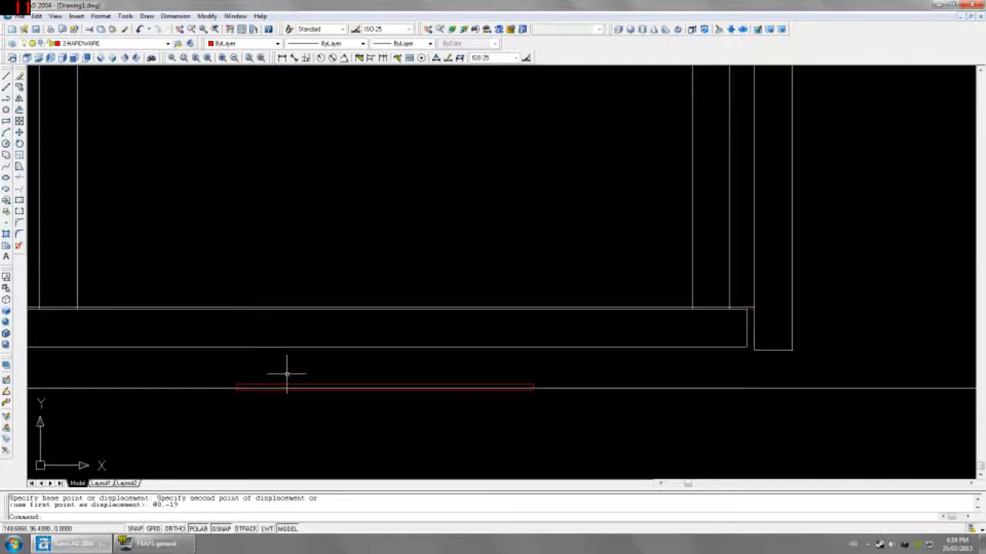
{"action": "scroll", "coordinate": [287, 375], "scroll_direction": "down", "scroll_amount": 1}
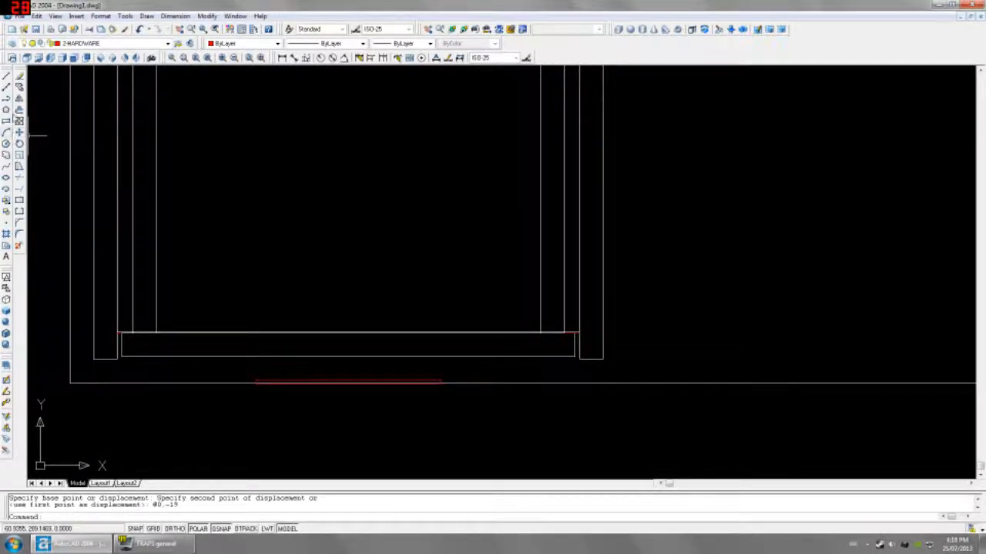
In the front view, draw a 12 by 12 rectangle over the left end of the handle bar
{"action": "left_click", "coordinate": [74, 58]}
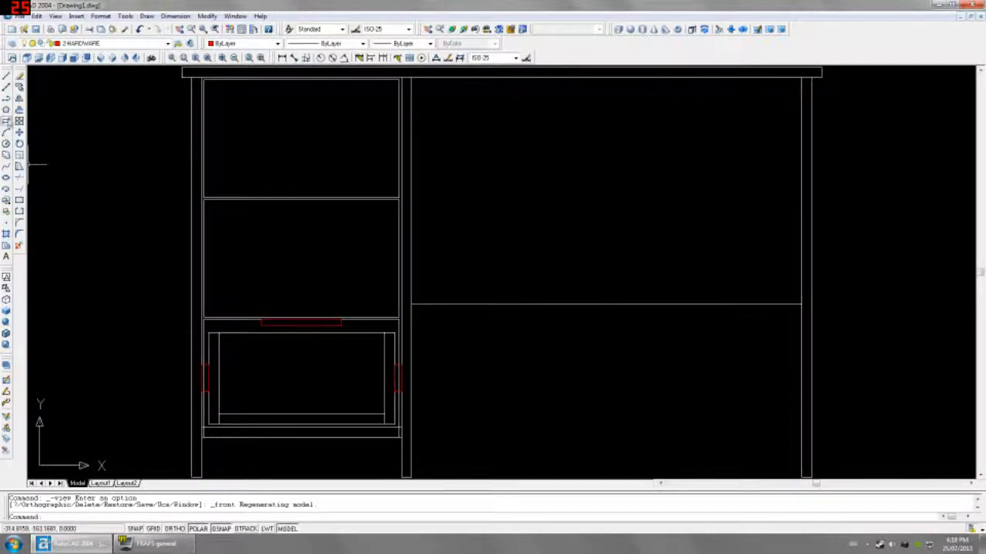
{"action": "left_click", "coordinate": [6, 121]}
{"action": "scroll", "coordinate": [290, 374], "scroll_direction": "up", "scroll_amount": 3}
{"action": "left_click", "coordinate": [239, 274]}
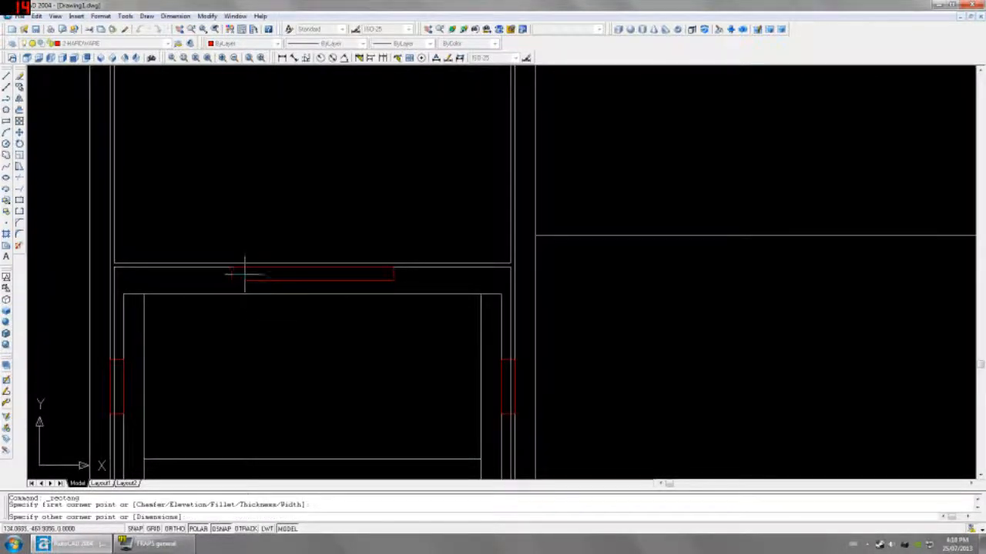
{"action": "type", "text": "FROM"}
{"action": "key", "text": "Return"}
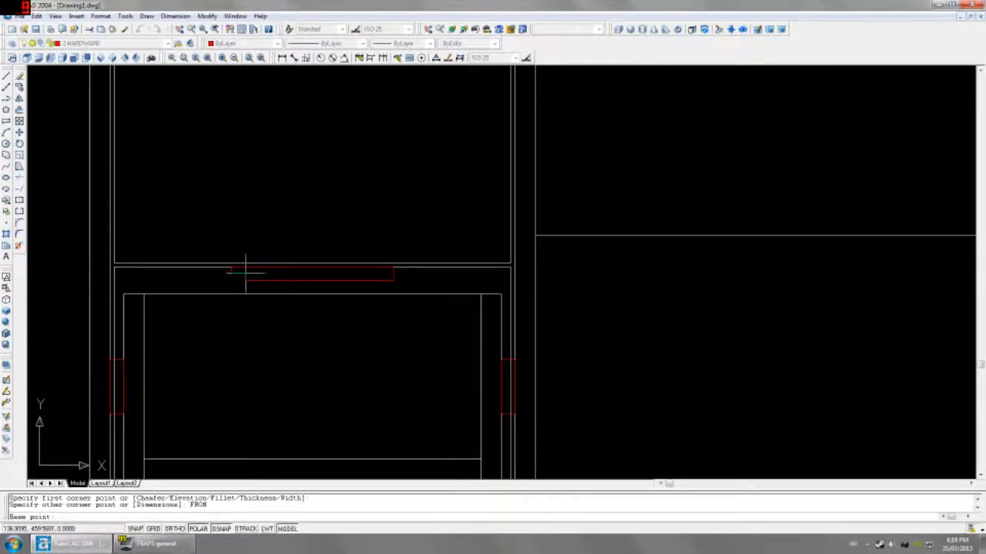
{"action": "scroll", "coordinate": [246, 272], "scroll_direction": "up", "scroll_amount": 5}
{"action": "left_click", "coordinate": [258, 267]}
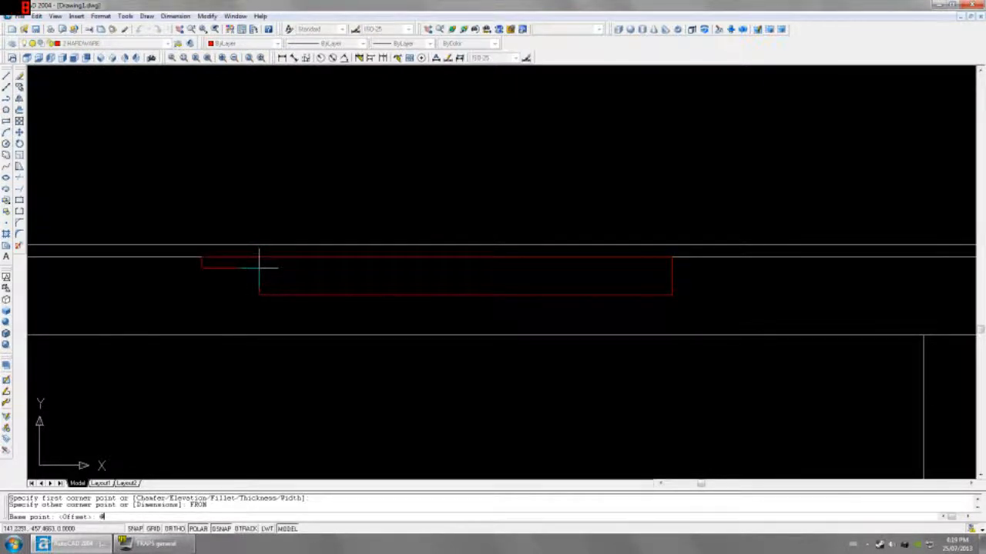
{"action": "type", "text": "@12,0"}
{"action": "key", "text": "Return"}
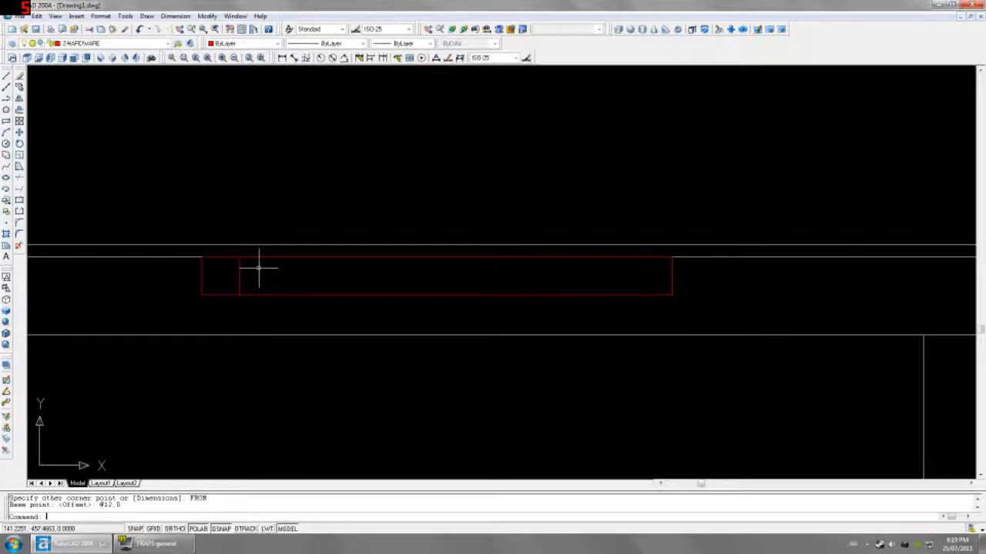
Extrude the small square at the bar's left end to a height of 19 with no taper
{"action": "type", "text": "EXT"}
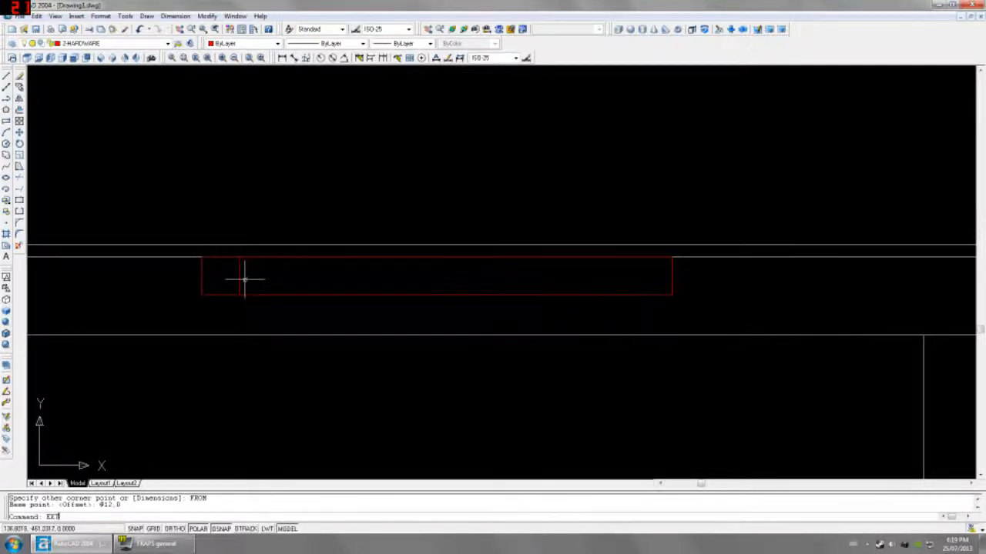
{"action": "key", "text": "Return"}
{"action": "left_click", "coordinate": [239, 269]}
{"action": "key", "text": "Return"}
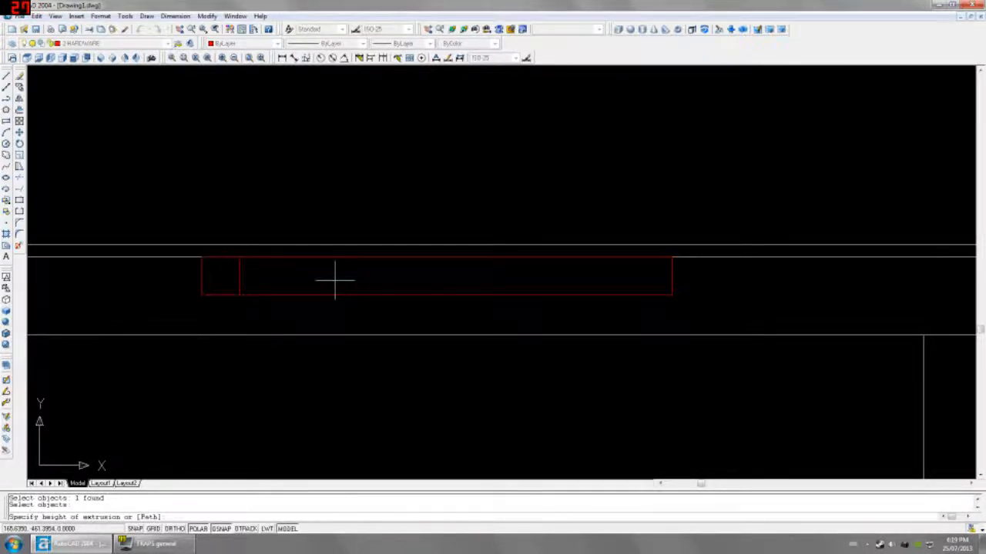
{"action": "type", "text": "19"}
{"action": "key", "text": "Return"}
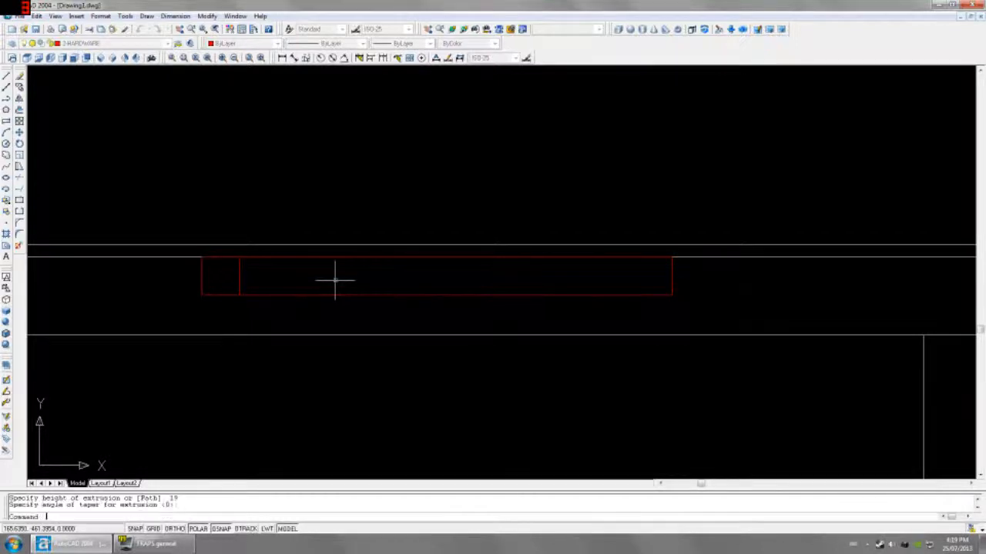
{"action": "key", "text": "Return"}
In the top view, mirror the handle post about a horizontal line at the bar's left end towards the drawer front, keeping the original
{"action": "left_click", "coordinate": [27, 59]}
{"action": "scroll", "coordinate": [251, 341], "scroll_direction": "up", "scroll_amount": 4}
{"action": "key", "text": "Escape"}
{"action": "left_click", "coordinate": [252, 358]}
{"action": "left_click", "coordinate": [201, 368]}
{"action": "type", "text": "mi"}
{"action": "key", "text": "Return"}
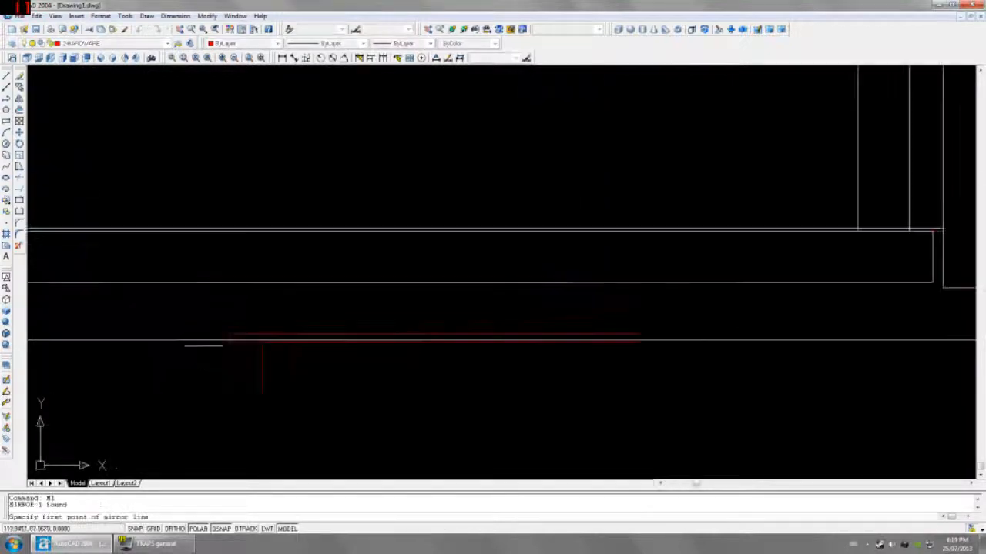
{"action": "scroll", "coordinate": [231, 339], "scroll_direction": "up", "scroll_amount": 3}
{"action": "left_click", "coordinate": [238, 335]}
{"action": "left_click", "coordinate": [227, 336]}
{"action": "key", "text": "Return"}
Erase the original post that projects in front of the handle bar
{"action": "left_click", "coordinate": [302, 381]}
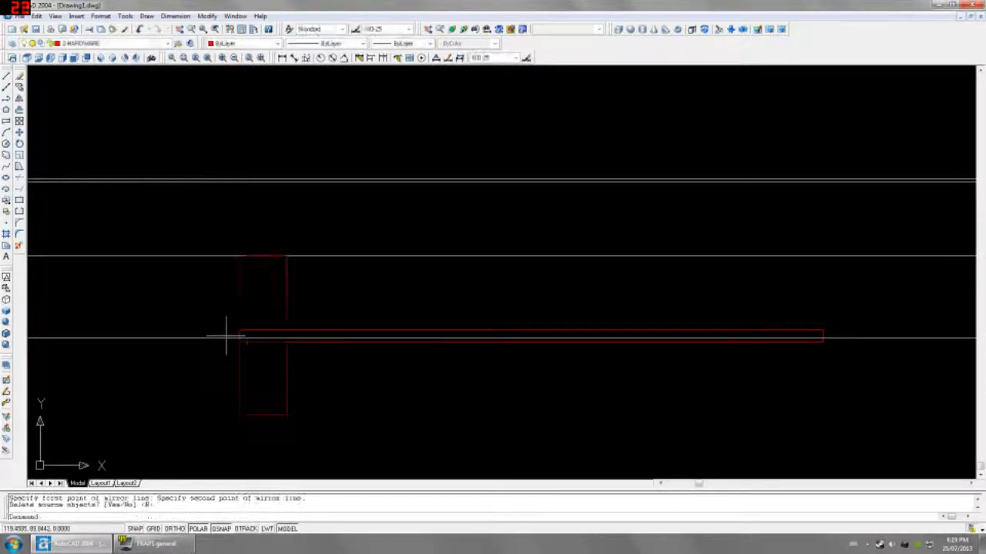
{"action": "left_click", "coordinate": [271, 388]}
{"action": "key", "text": "Delete"}
{"action": "scroll", "coordinate": [271, 388], "scroll_direction": "down", "scroll_amount": 3}
{"action": "scroll", "coordinate": [271, 388], "scroll_direction": "down", "scroll_amount": 2}
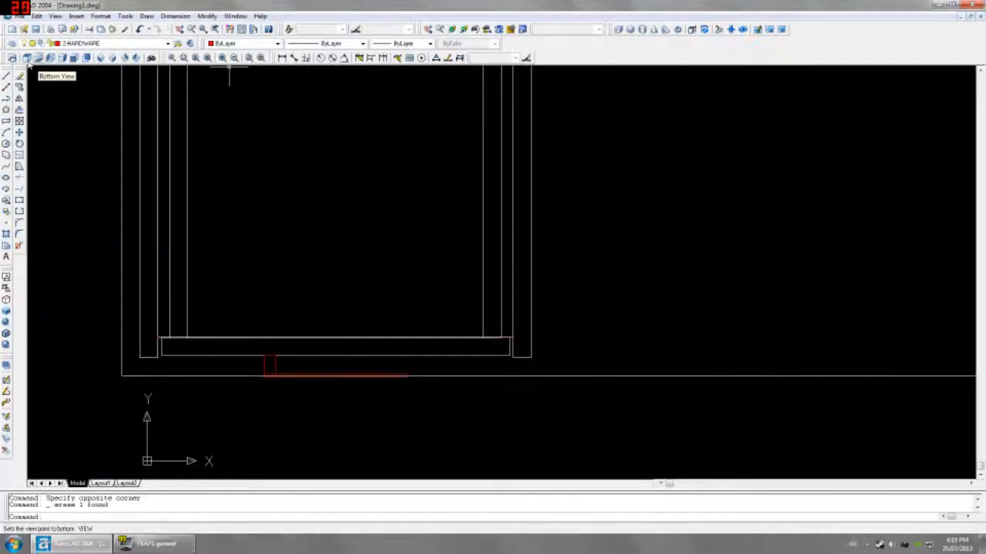
Examine the handle in the orthographic and isometric views, including hidden-line shading, and restore 2D wireframe
{"action": "left_click", "coordinate": [27, 58]}
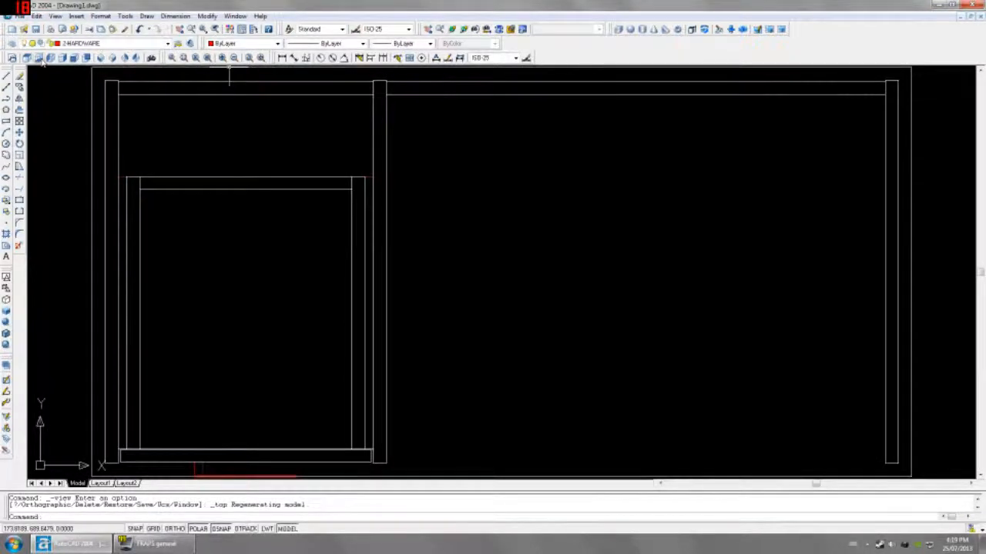
{"action": "left_click", "coordinate": [38, 58]}
{"action": "left_click", "coordinate": [51, 59]}
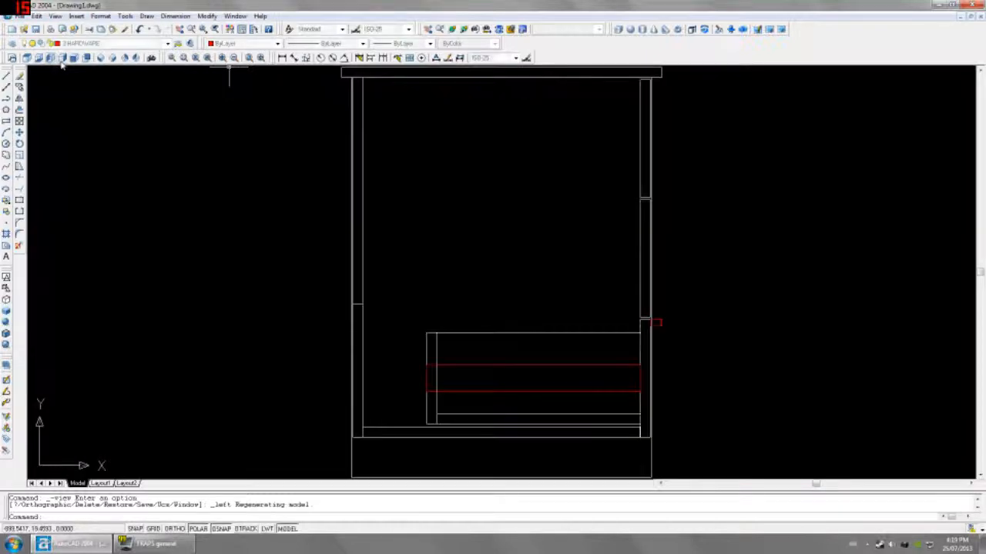
{"action": "left_click", "coordinate": [63, 59]}
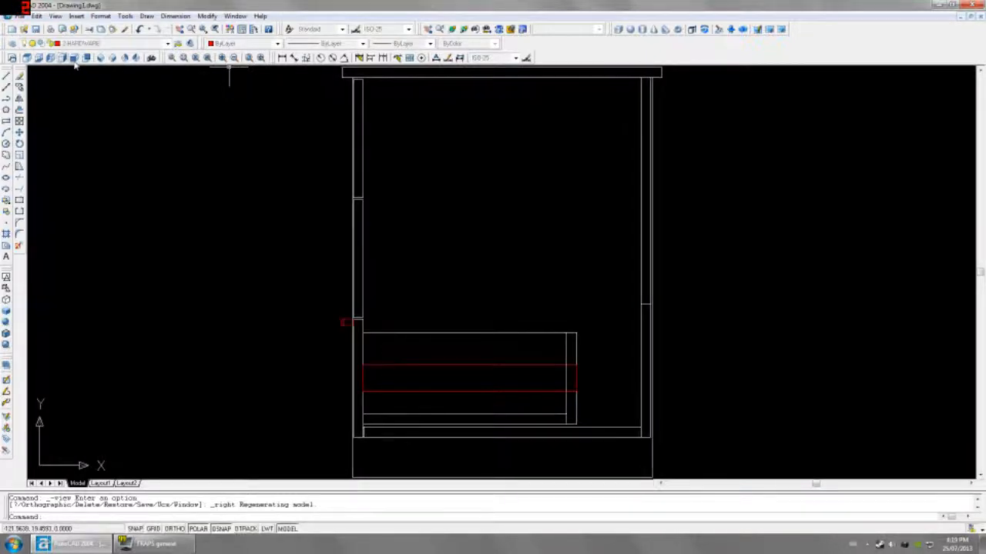
{"action": "left_click", "coordinate": [74, 59]}
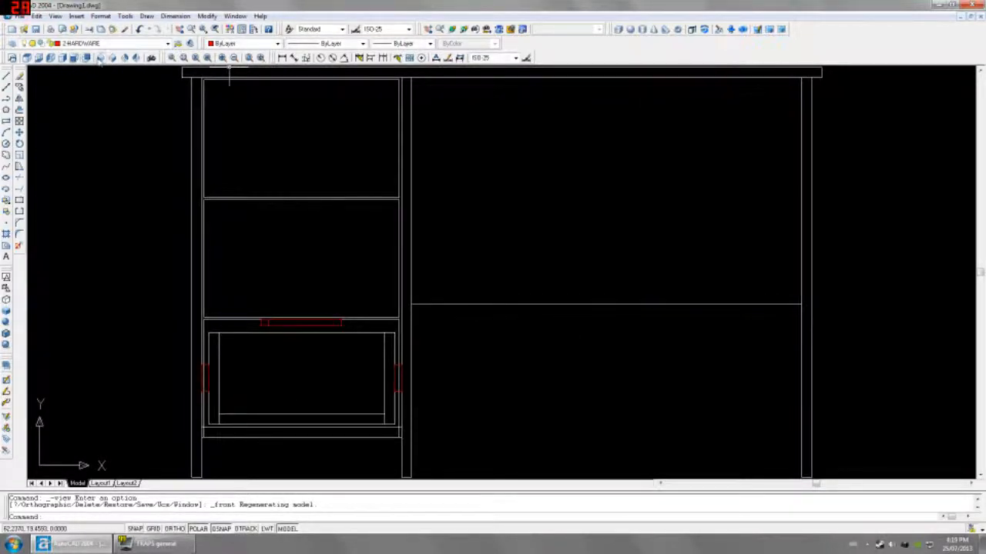
{"action": "left_click", "coordinate": [100, 60]}
{"action": "left_click", "coordinate": [112, 60]}
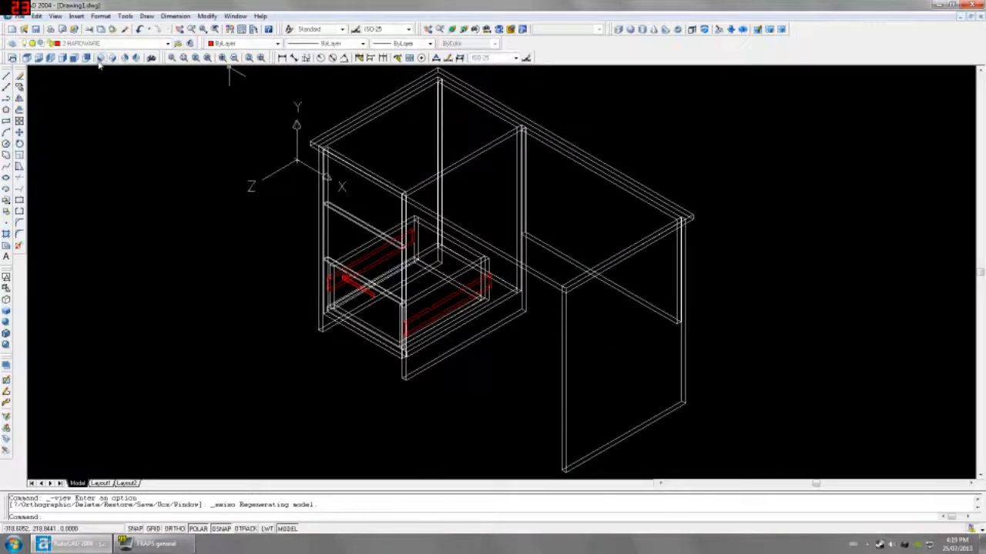
{"action": "left_click", "coordinate": [7, 305]}
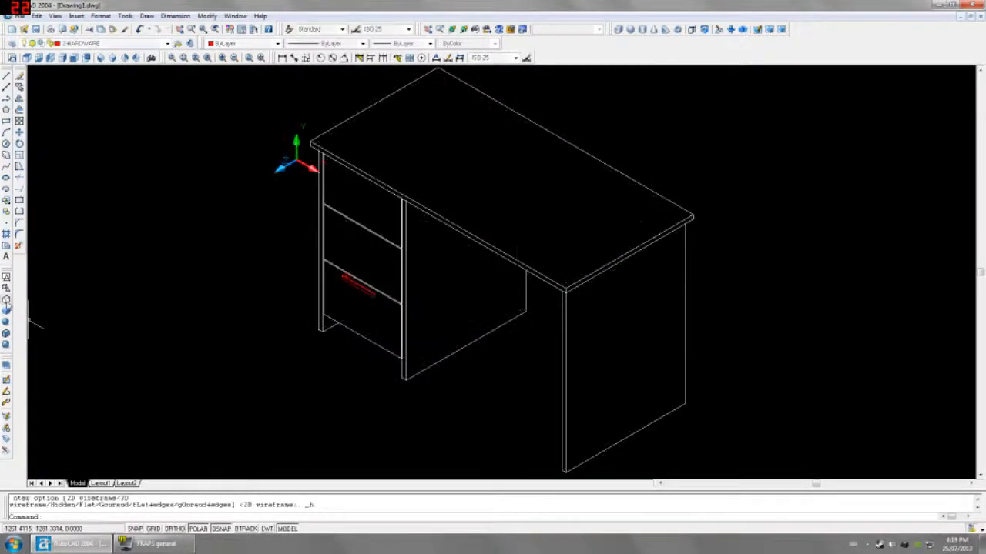
{"action": "left_click", "coordinate": [7, 291]}
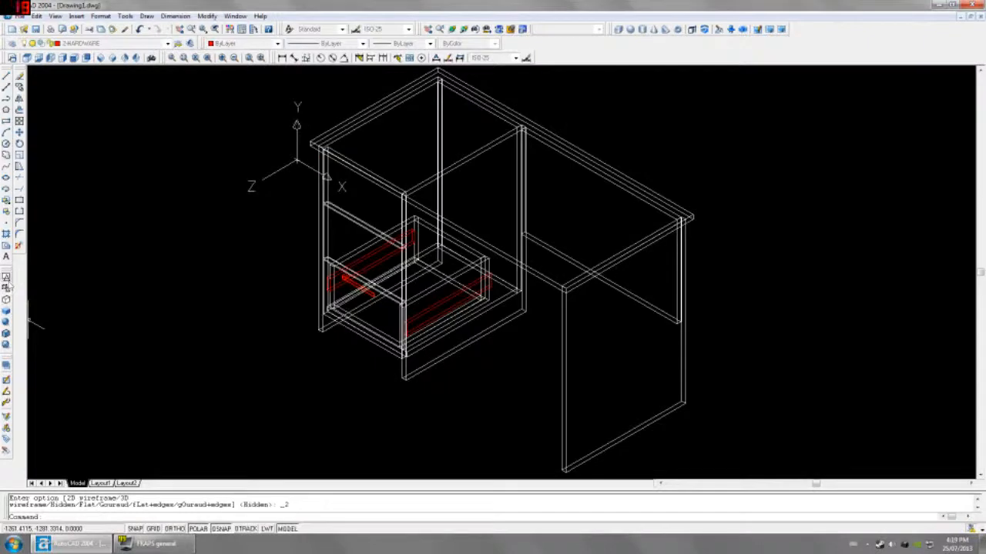
In the top view, mirror the left handle post about the bar's vertical centreline, keeping the original
{"action": "left_click", "coordinate": [26, 58]}
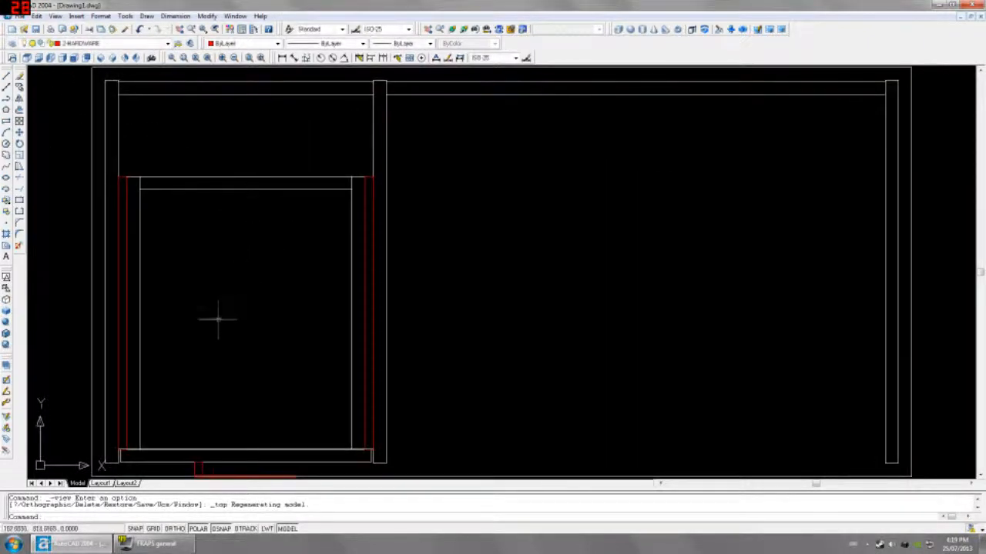
{"action": "scroll", "coordinate": [208, 361], "scroll_direction": "up", "scroll_amount": 4}
{"action": "left_click", "coordinate": [240, 356]}
{"action": "left_click", "coordinate": [226, 359]}
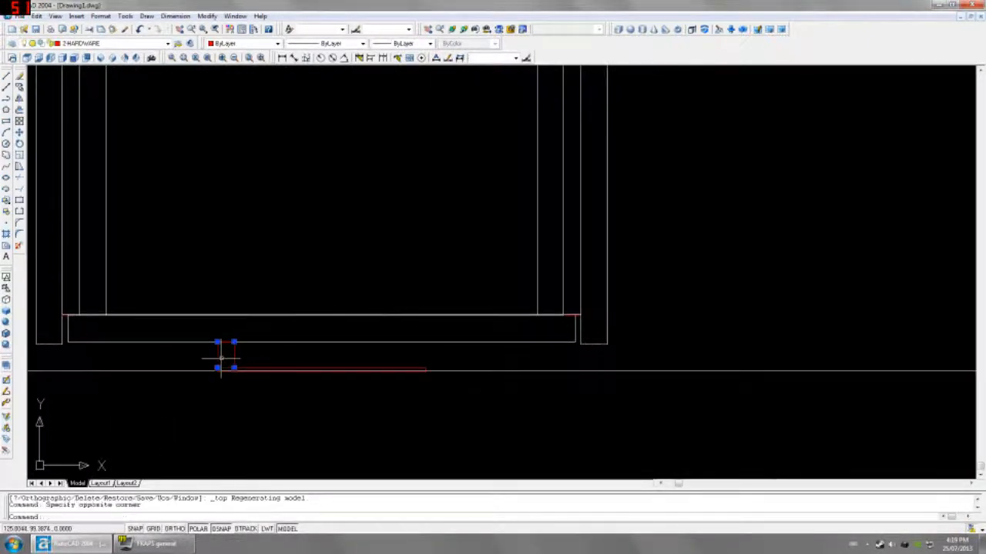
{"action": "type", "text": "i"}
{"action": "key", "text": "Return"}
{"action": "left_click", "coordinate": [323, 369]}
{"action": "left_click", "coordinate": [322, 356]}
{"action": "key", "text": "Return"}
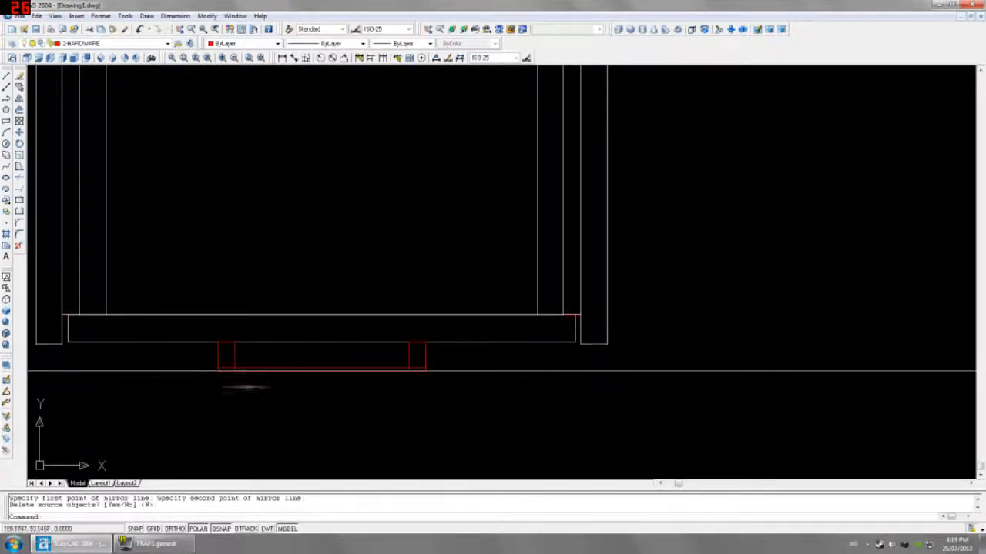
Union the handle bar and its two posts into one solid, and select it to check the result
{"action": "type", "text": "UNION"}
{"action": "key", "text": "Return"}
{"action": "left_click", "coordinate": [435, 346]}
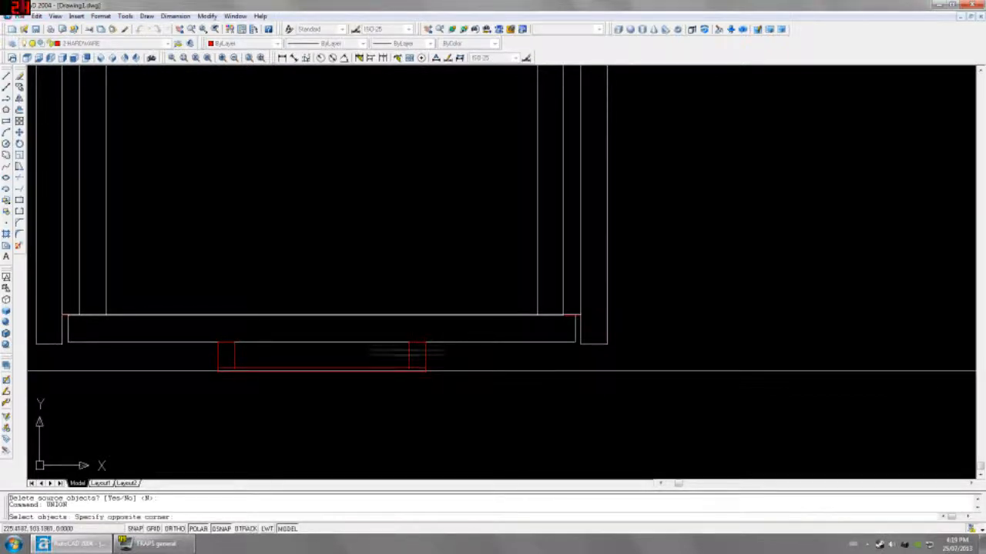
{"action": "left_click", "coordinate": [230, 373]}
{"action": "left_click", "coordinate": [243, 369]}
{"action": "key", "text": "Return"}
{"action": "left_click", "coordinate": [408, 345]}
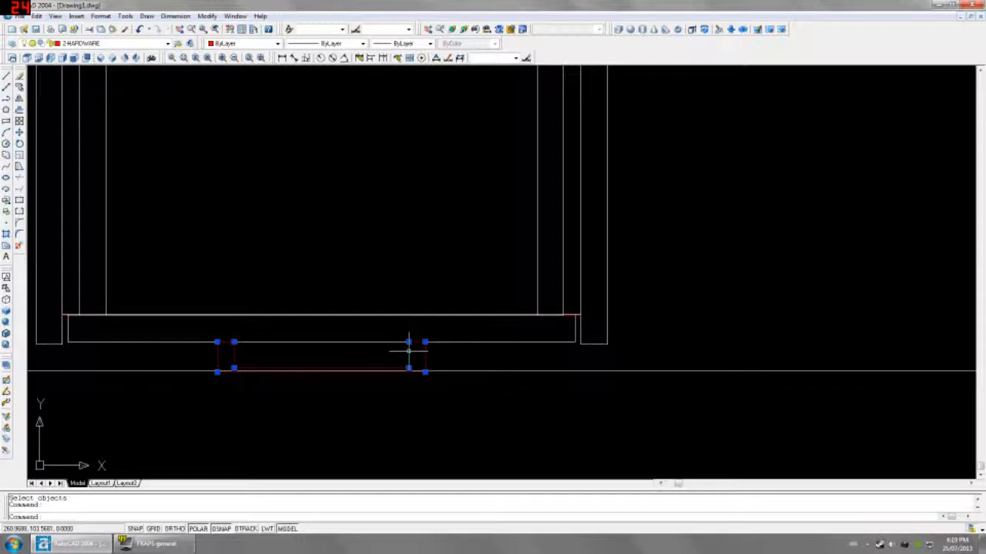
{"action": "key", "text": "Escape"}
{"action": "key", "text": "Escape"}
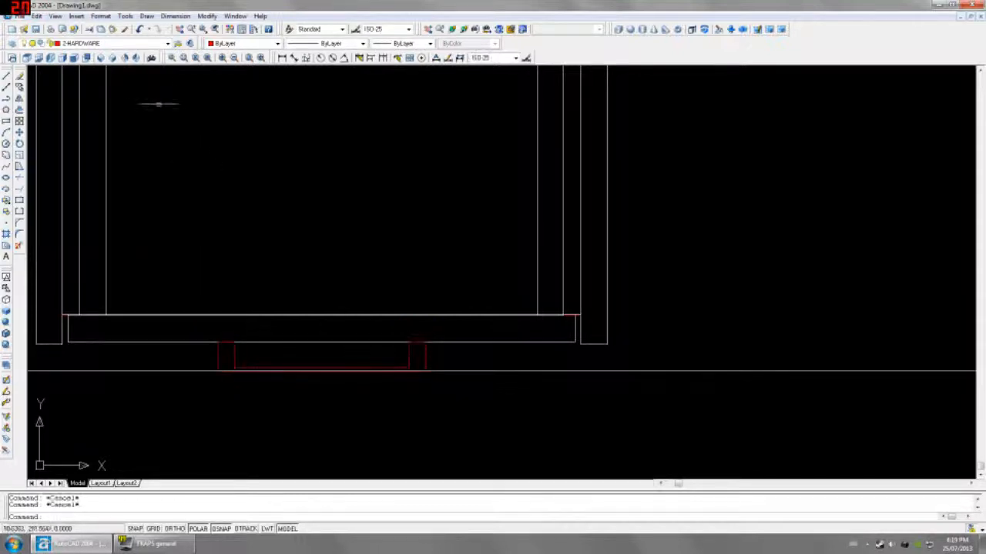
Inspect the joined handle in the southwest isometric view, then at close range in the front view
{"action": "left_click", "coordinate": [100, 58]}
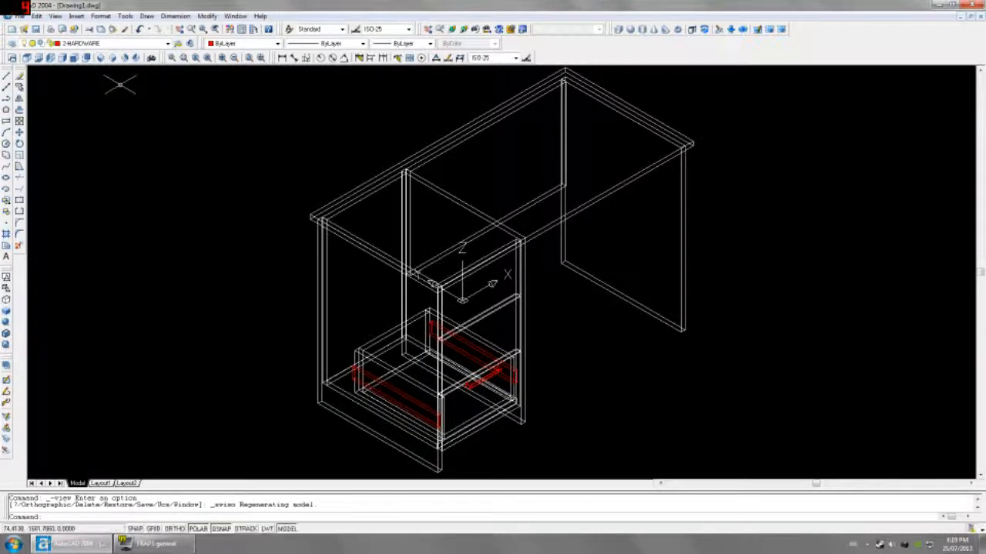
{"action": "left_click", "coordinate": [74, 58]}
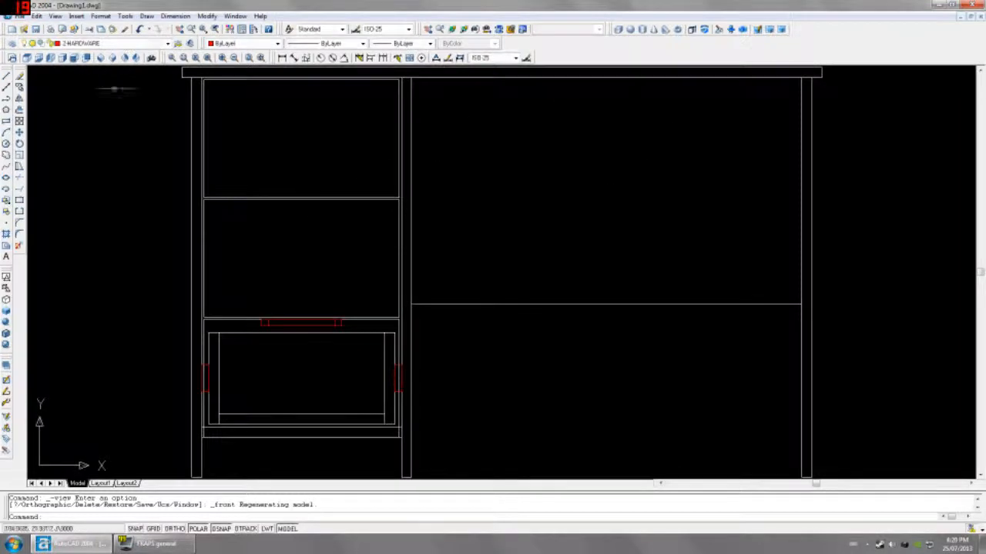
{"action": "scroll", "coordinate": [223, 339], "scroll_direction": "up", "scroll_amount": 2}
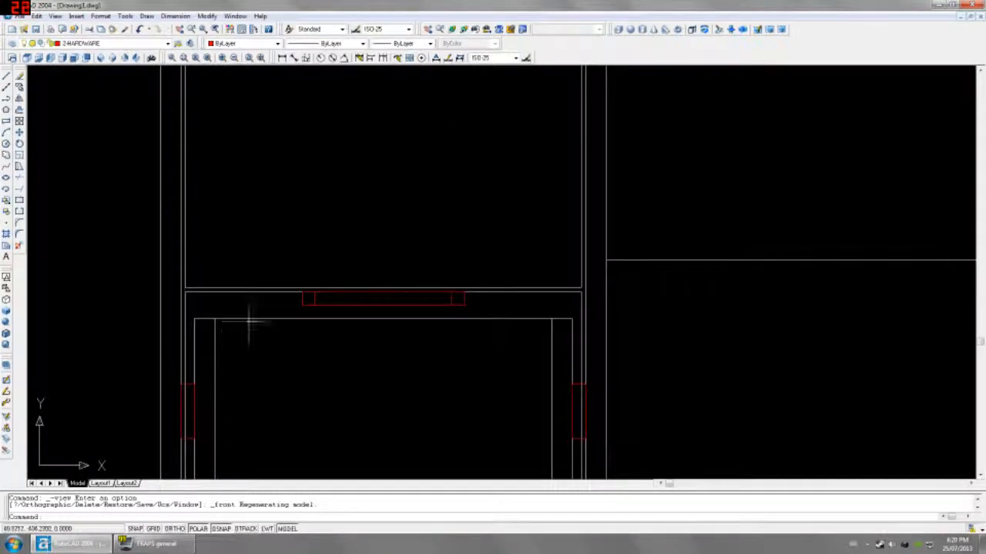
Dimension the vertical distance between the left drawer slide's midpoint and the handle's left-edge midpoint in the front view
{"action": "left_click", "coordinate": [282, 58]}
{"action": "middle_click_drag", "start_coordinate": [212, 338], "coordinate": [227, 264]}
{"action": "left_click", "coordinate": [205, 310]}
{"action": "left_click", "coordinate": [315, 221]}
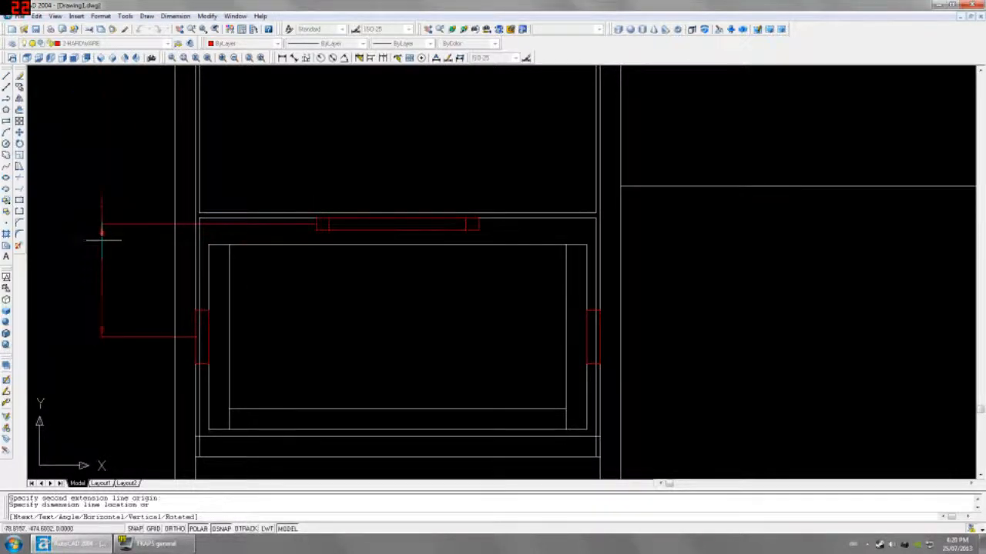
{"action": "left_click", "coordinate": [103, 225]}
Move the handle straight down by 104.5 using the relative displacement @0,-104.5
{"action": "left_click", "coordinate": [341, 228]}
{"action": "left_click", "coordinate": [346, 319]}
{"action": "type", "text": "m"}
{"action": "key", "text": "Return"}
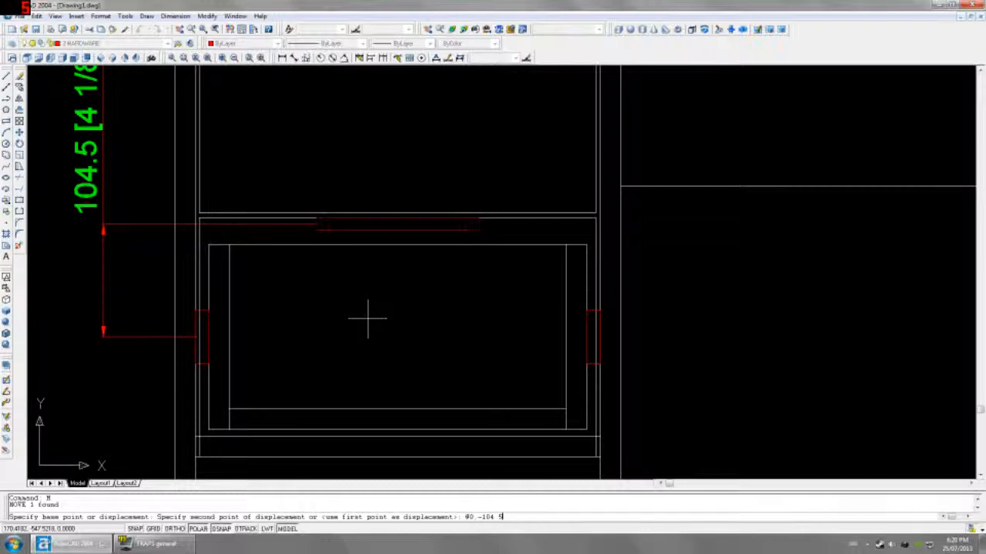
{"action": "type", "text": "@0,-104.5"}
{"action": "key", "text": "Return"}
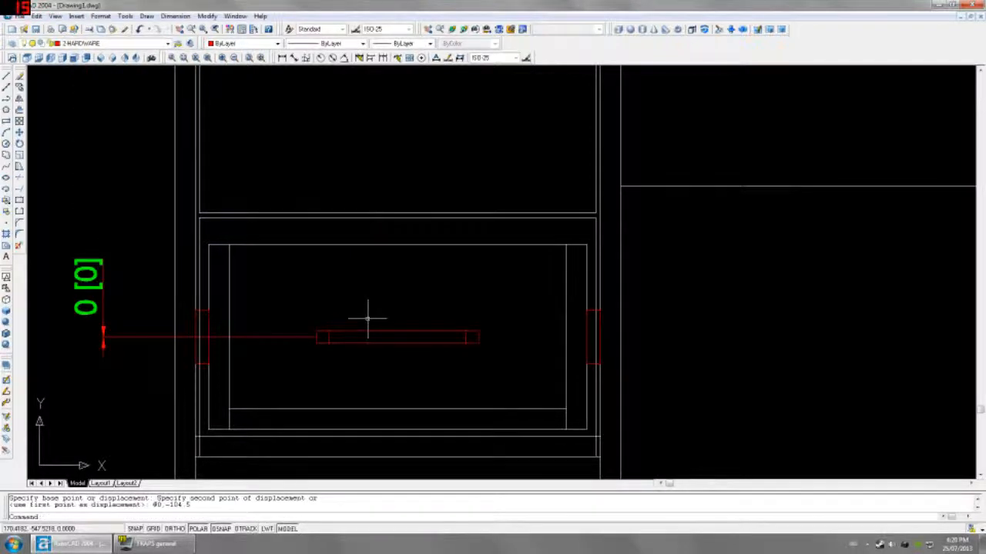
Delete the temporary dimension beside the drawer and check the handle's position in the southwest isometric view
{"action": "key", "text": "Escape"}
{"action": "left_click", "coordinate": [165, 321]}
{"action": "left_click", "coordinate": [111, 356]}
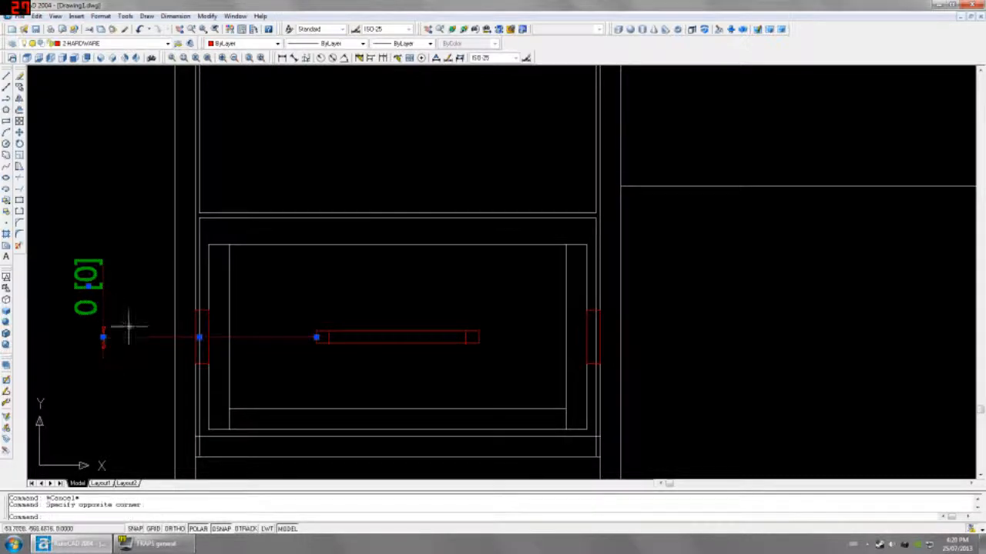
{"action": "key", "text": "Delete"}
{"action": "scroll", "coordinate": [165, 334], "scroll_direction": "down", "scroll_amount": 2}
{"action": "left_click", "coordinate": [100, 58]}
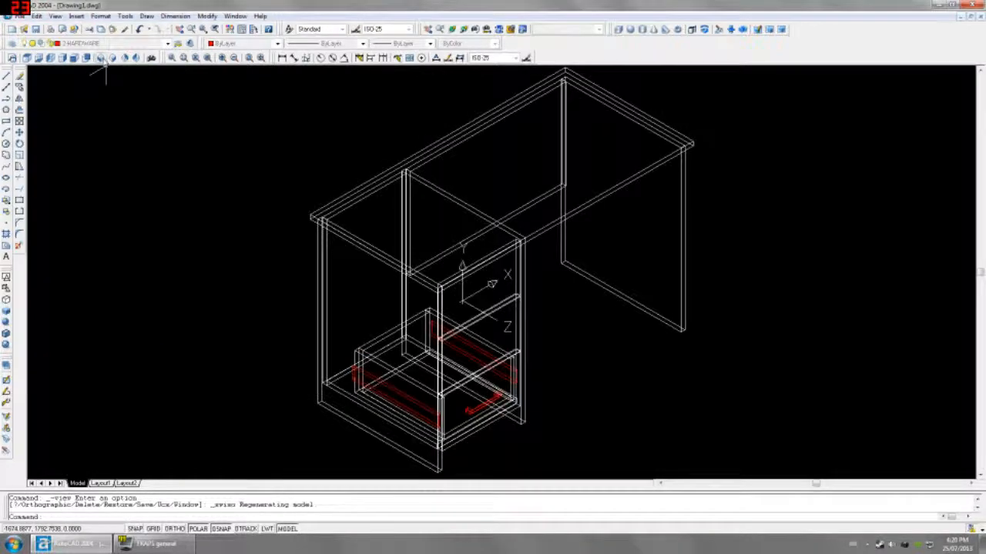
{"action": "scroll", "coordinate": [440, 416], "scroll_direction": "up", "scroll_amount": 3}
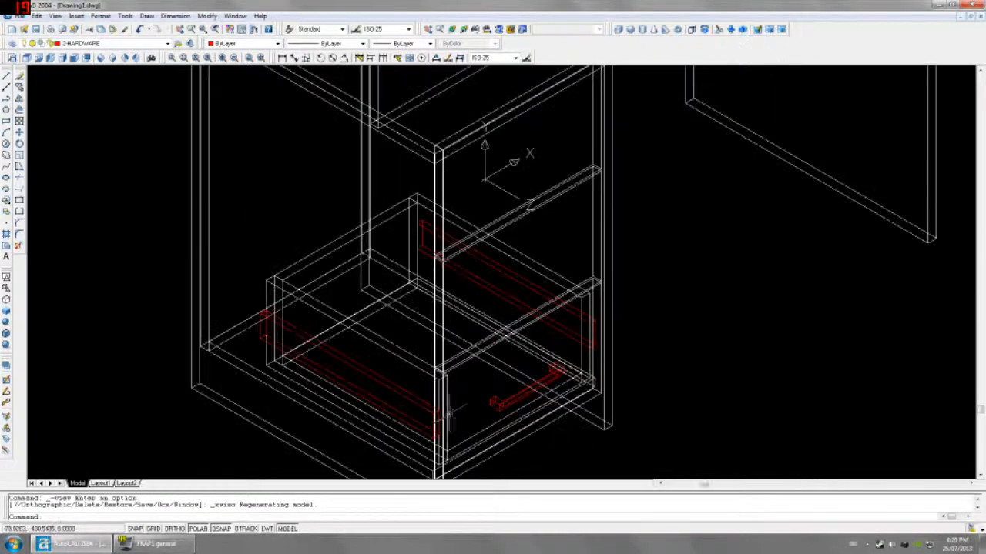
{"action": "scroll", "coordinate": [450, 409], "scroll_direction": "down", "scroll_amount": 2}
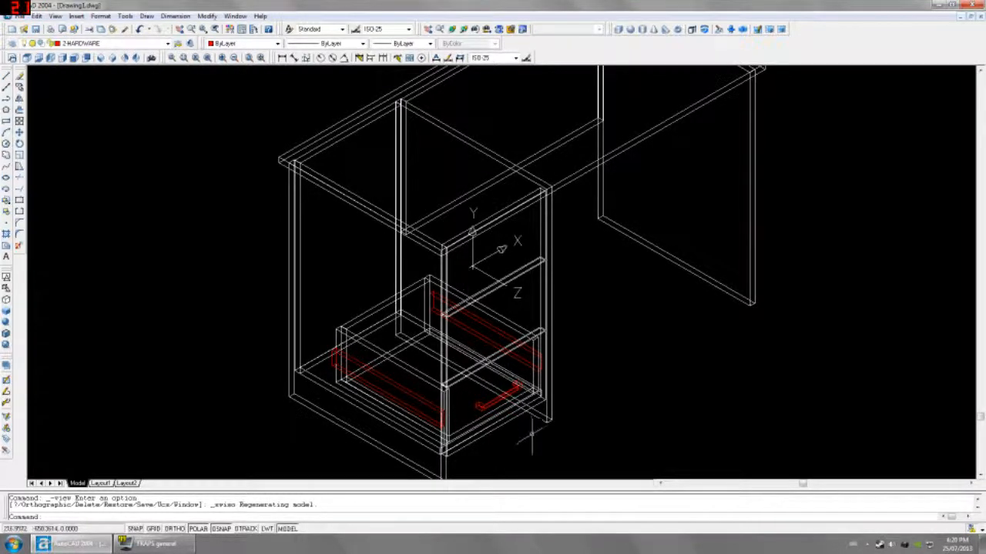
In the front view, make 1-DRILLING the current layer and turn on object snap tracking
{"action": "left_click", "coordinate": [80, 59]}
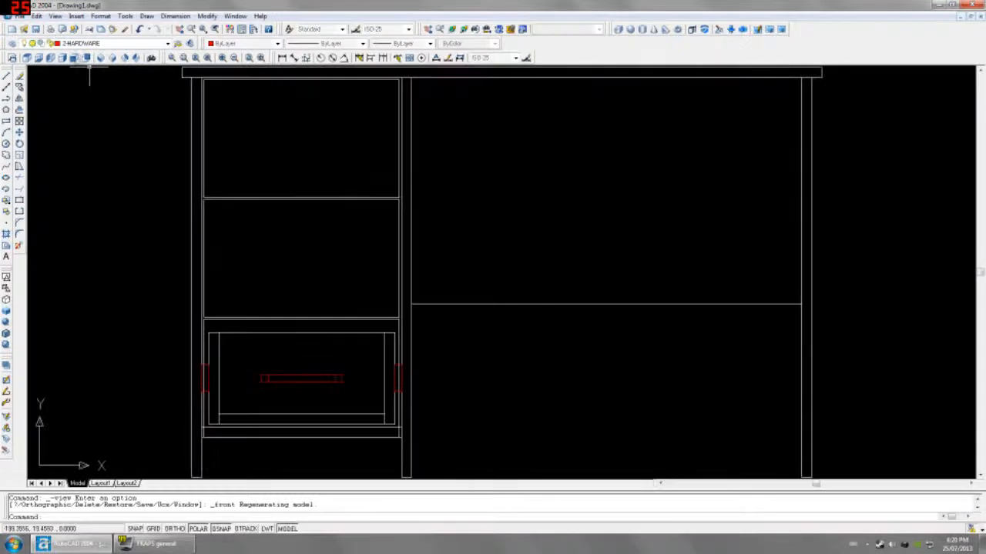
{"action": "left_click", "coordinate": [167, 43]}
{"action": "left_click", "coordinate": [150, 61]}
{"action": "scroll", "coordinate": [264, 380], "scroll_direction": "up", "scroll_amount": 8}
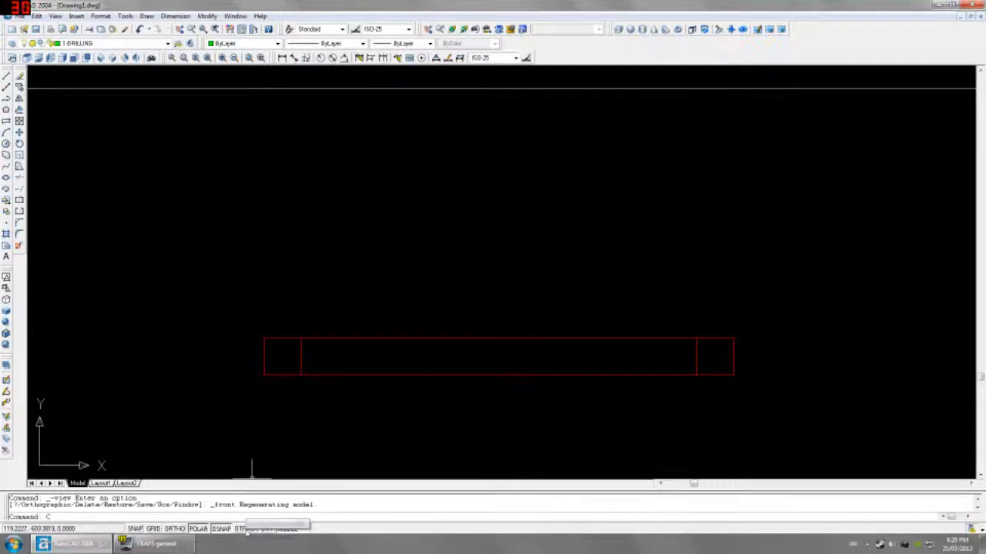
{"action": "left_click", "coordinate": [247, 526]}
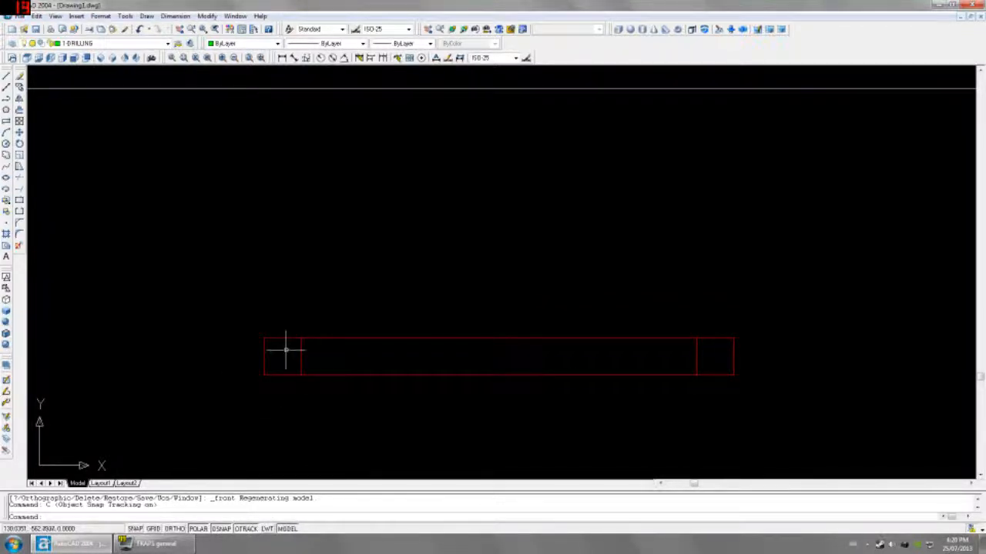
Draw a circle of diameter 5 centred on the handle's left post, tracking from the midpoints of the post's edges
{"action": "type", "text": "C"}
{"action": "key", "text": "Return"}
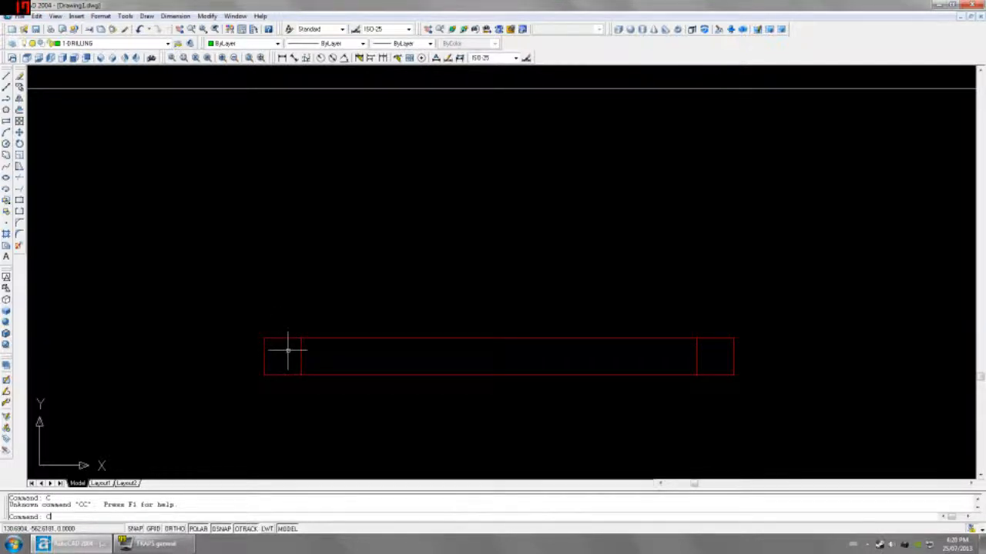
{"action": "type", "text": "C"}
{"action": "key", "text": "Return"}
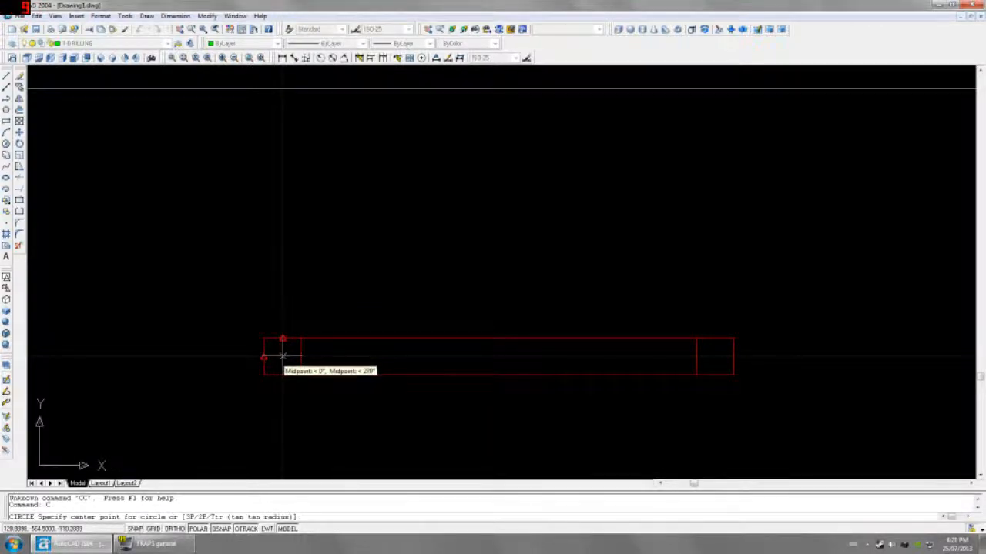
{"action": "left_click", "coordinate": [281, 355]}
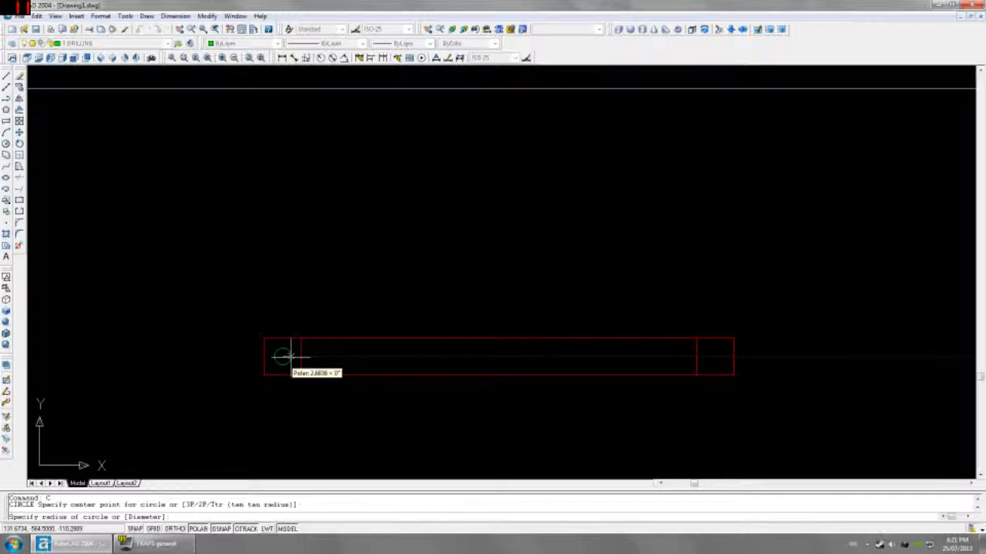
{"action": "type", "text": "D"}
{"action": "key", "text": "Return"}
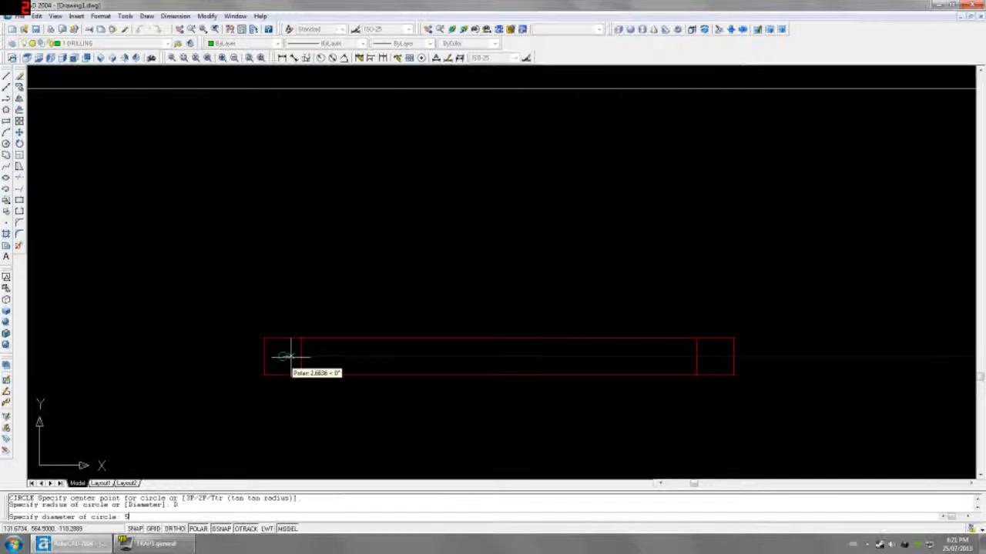
Finish the circle at the handle's left end with diameter 5 and extrude it to height 19 with no taper
{"action": "key", "text": "Return"}
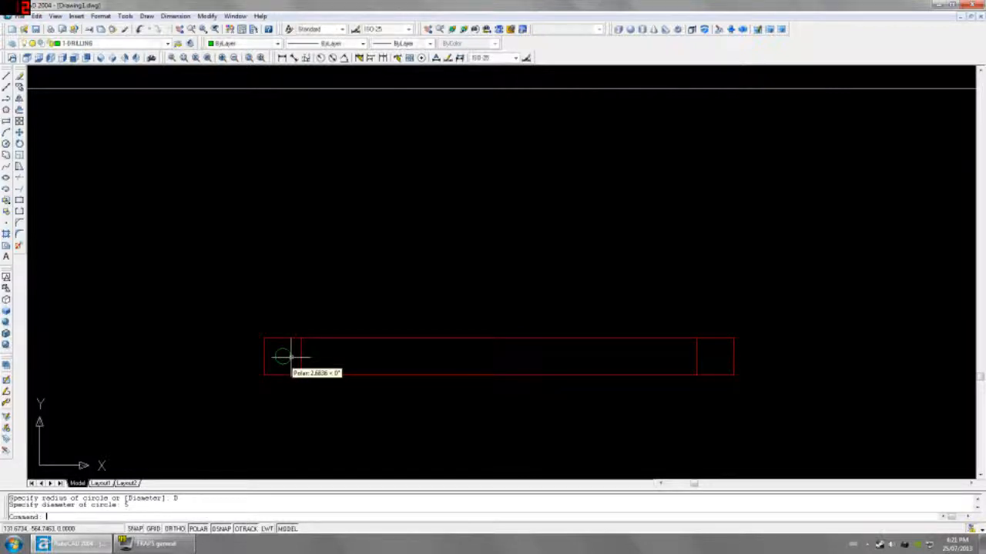
{"action": "type", "text": "Ext"}
{"action": "key", "text": "Return"}
{"action": "left_click", "coordinate": [291, 356]}
{"action": "key", "text": "Return"}
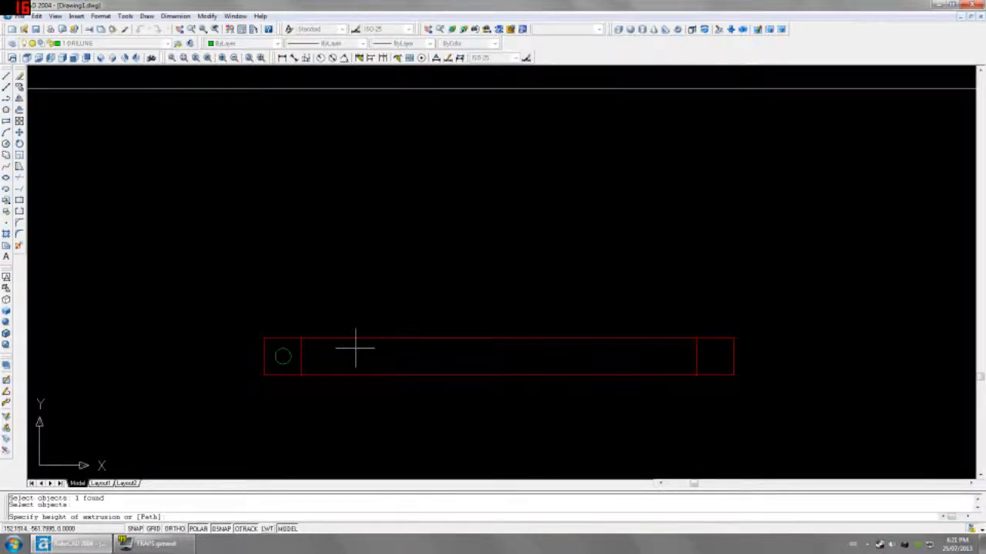
{"action": "type", "text": "19"}
{"action": "key", "text": "Return"}
{"action": "key", "text": "Return"}
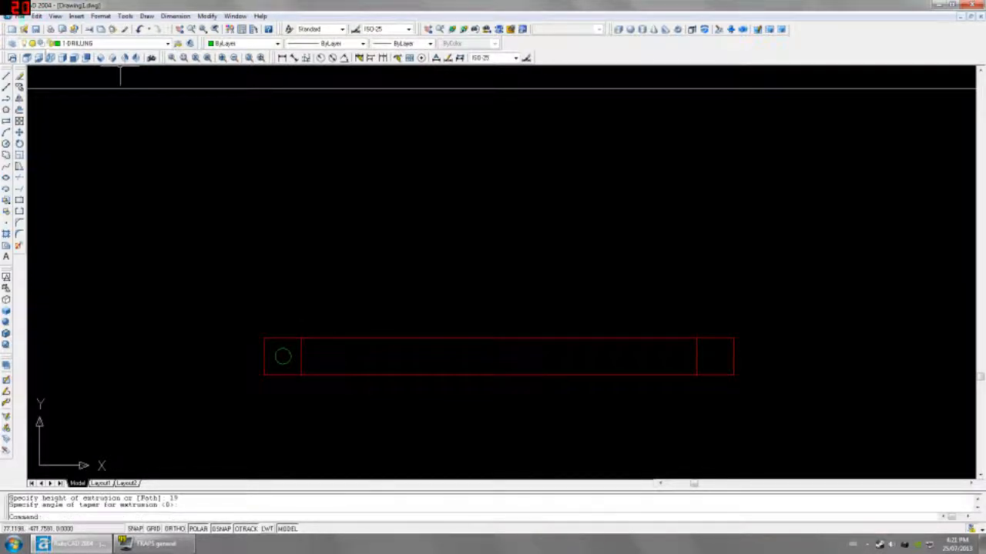
In the left view, mirror the handle's drilling cylinder across the outer face of the drawer front, keeping the source object
{"action": "left_click", "coordinate": [50, 57]}
{"action": "scroll", "coordinate": [630, 348], "scroll_direction": "up", "scroll_amount": 4}
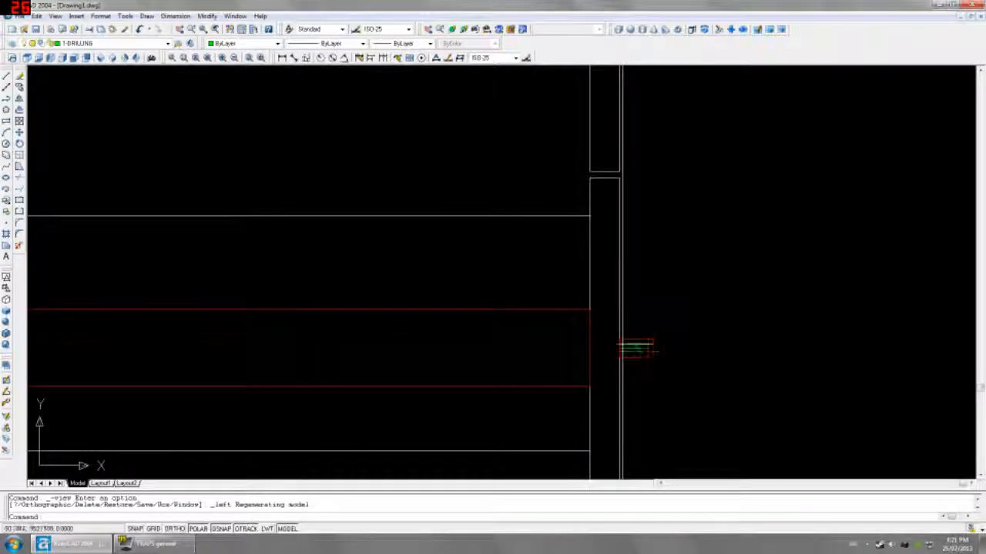
{"action": "left_click", "coordinate": [633, 352]}
{"action": "type", "text": "MI"}
{"action": "key", "text": "Return"}
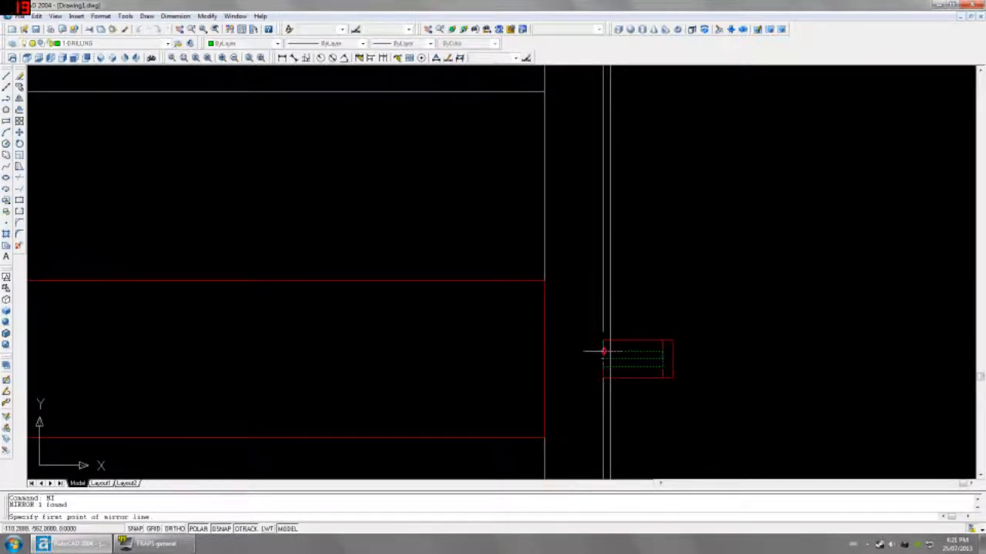
{"action": "left_click", "coordinate": [605, 359]}
{"action": "left_click", "coordinate": [598, 327]}
{"action": "key", "text": "Return"}
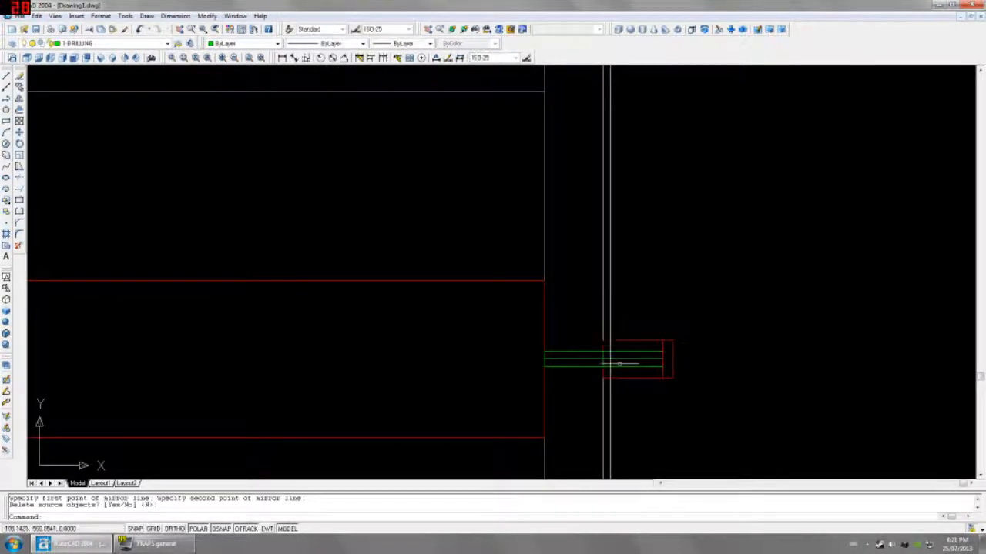
Delete the original drilling cylinder inside the handle and turn off object snap tracking
{"action": "left_click", "coordinate": [628, 359]}
{"action": "left_click", "coordinate": [633, 354]}
{"action": "key", "text": "Delete"}
{"action": "key", "text": "F11"}
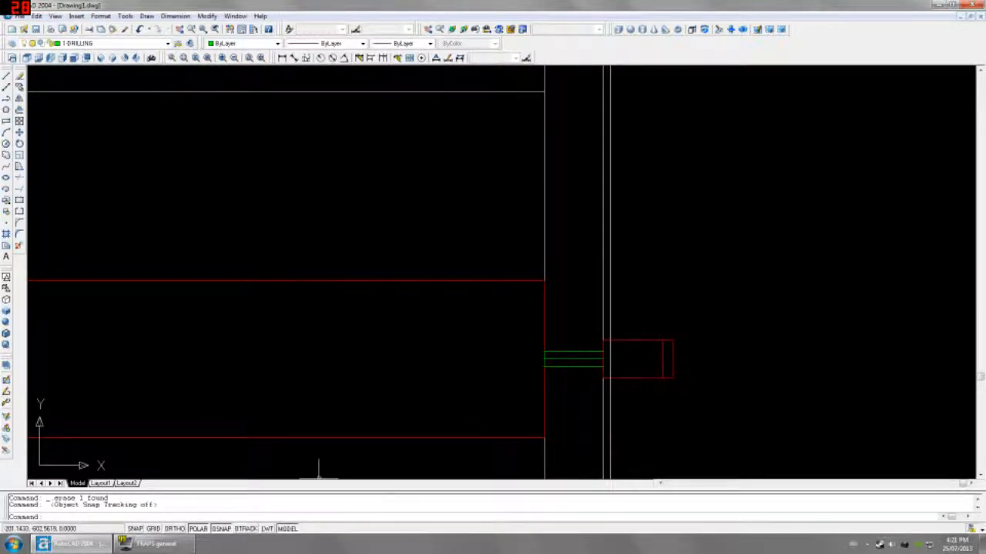
In the front view, mirror the drilling cylinder about the handle's vertical centre line to its other end, keeping the original
{"action": "left_click", "coordinate": [74, 59]}
{"action": "scroll", "coordinate": [264, 377], "scroll_direction": "up", "scroll_amount": 5}
{"action": "scroll", "coordinate": [300, 366], "scroll_direction": "down", "scroll_amount": 4}
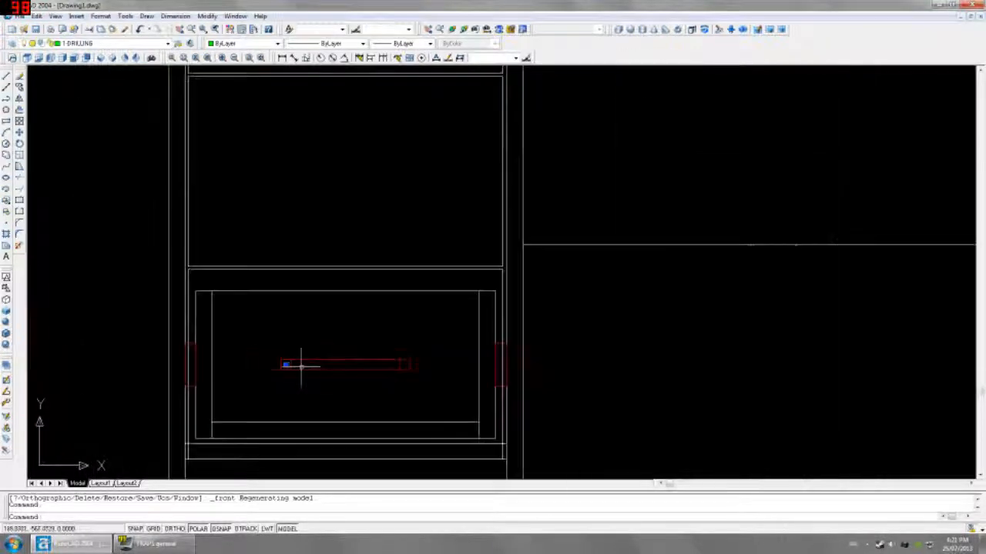
{"action": "type", "text": "mi"}
{"action": "key", "text": "Return"}
{"action": "left_click", "coordinate": [345, 364]}
{"action": "left_click", "coordinate": [345, 347]}
{"action": "key", "text": "Return"}
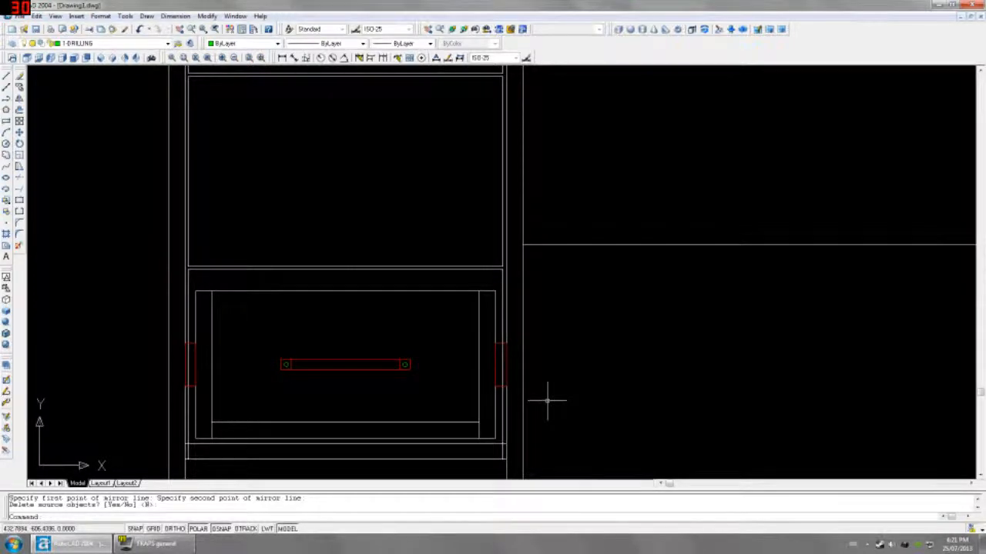
In the left view, draw a circle of diameter 5 centred on the midpoint of the drawer slide's front edge
{"action": "left_click", "coordinate": [100, 60]}
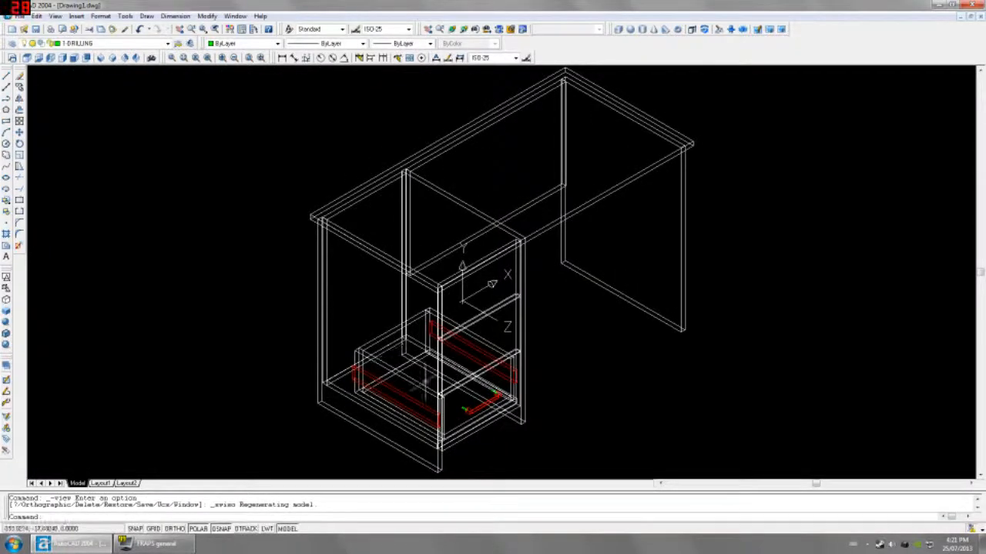
{"action": "scroll", "coordinate": [459, 405], "scroll_direction": "up", "scroll_amount": 5}
{"action": "scroll", "coordinate": [462, 412], "scroll_direction": "down", "scroll_amount": 4}
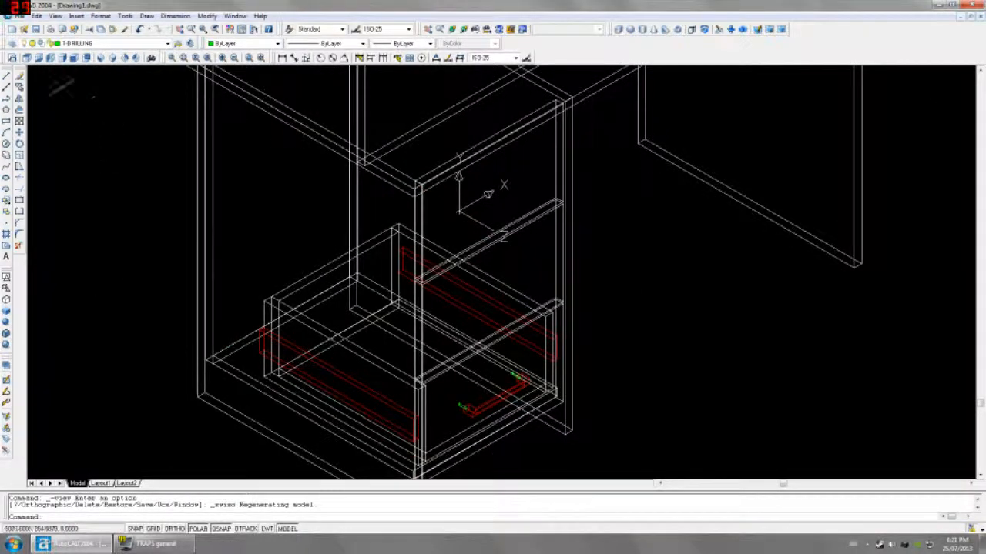
{"action": "left_click", "coordinate": [50, 59]}
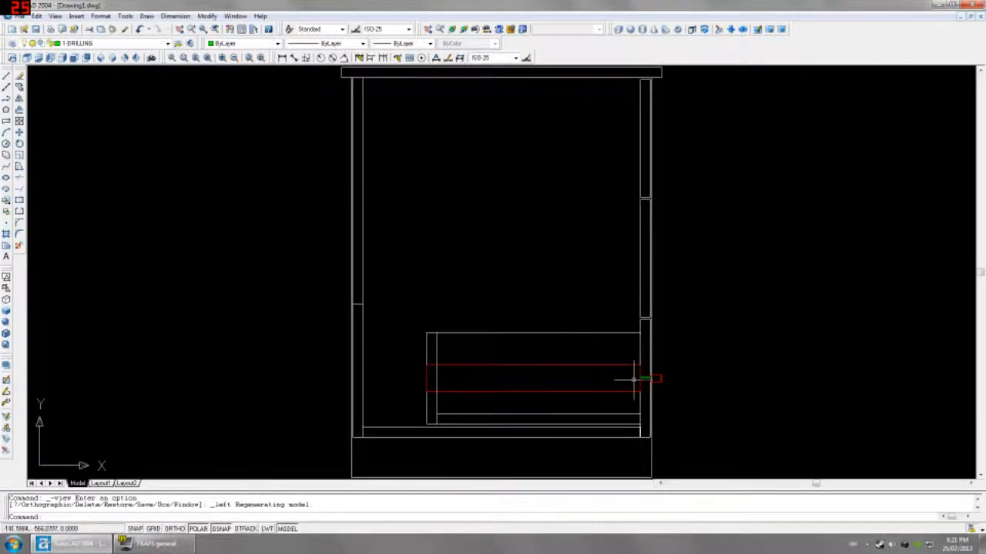
{"action": "scroll", "coordinate": [641, 375], "scroll_direction": "up", "scroll_amount": 4}
{"action": "scroll", "coordinate": [641, 371], "scroll_direction": "down", "scroll_amount": 2}
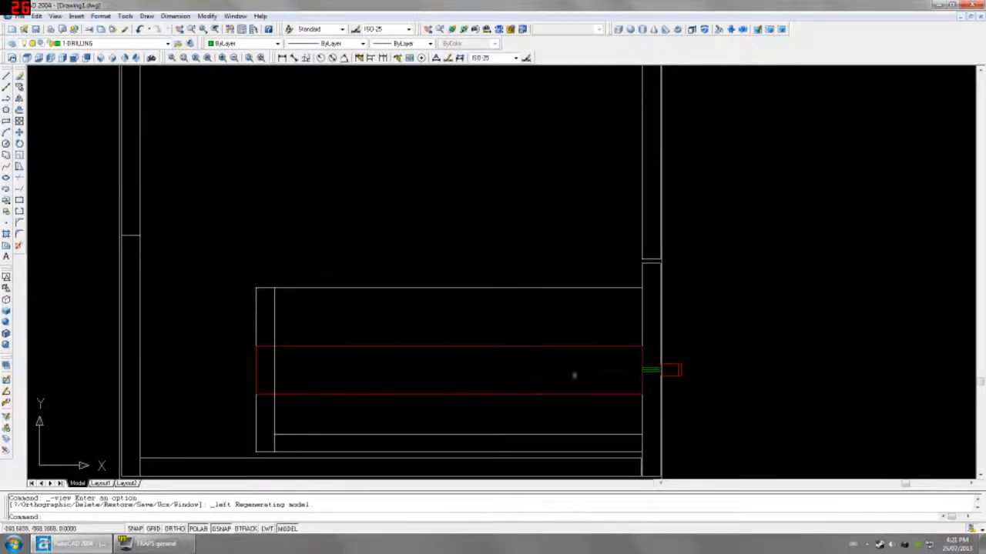
{"action": "type", "text": "c"}
{"action": "key", "text": "Return"}
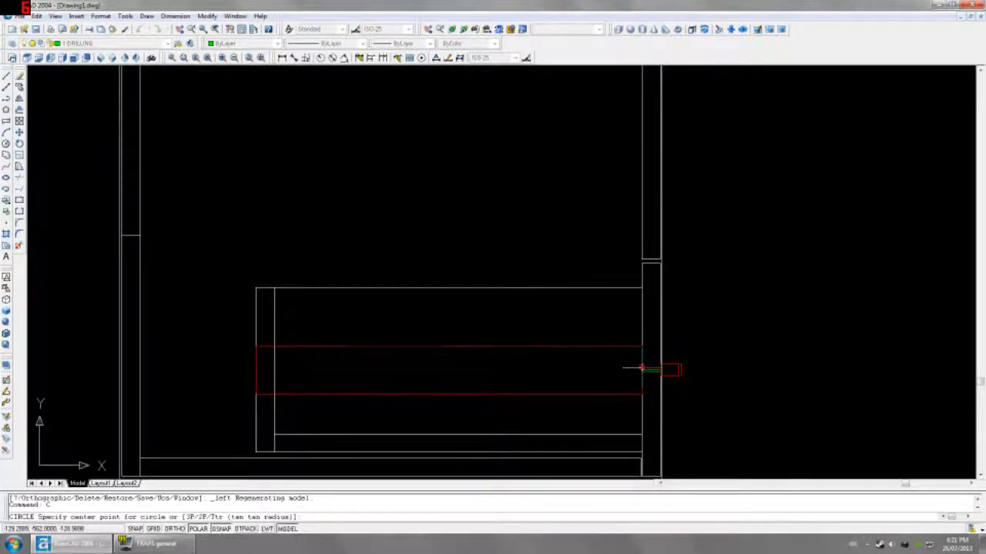
{"action": "scroll", "coordinate": [642, 369], "scroll_direction": "up", "scroll_amount": 5}
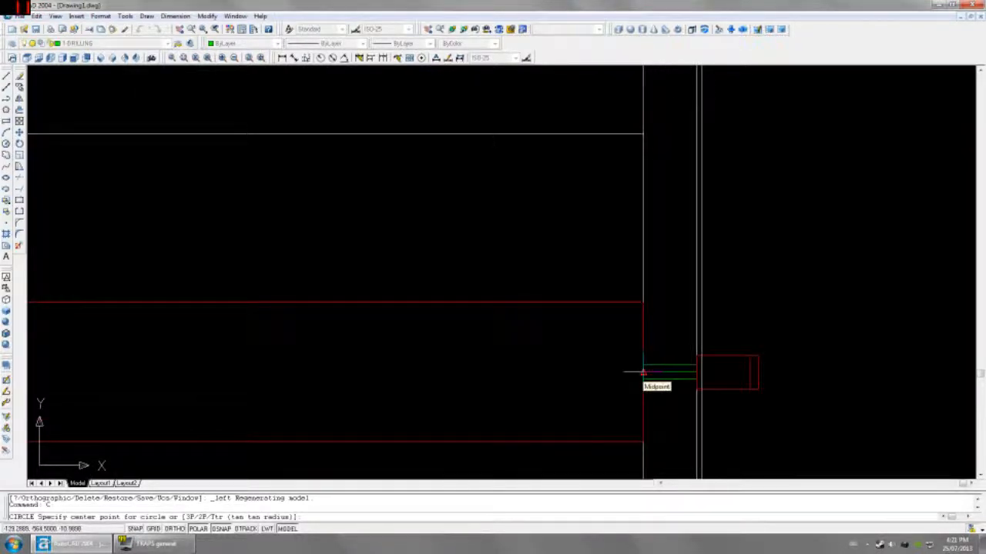
{"action": "left_click", "coordinate": [643, 372]}
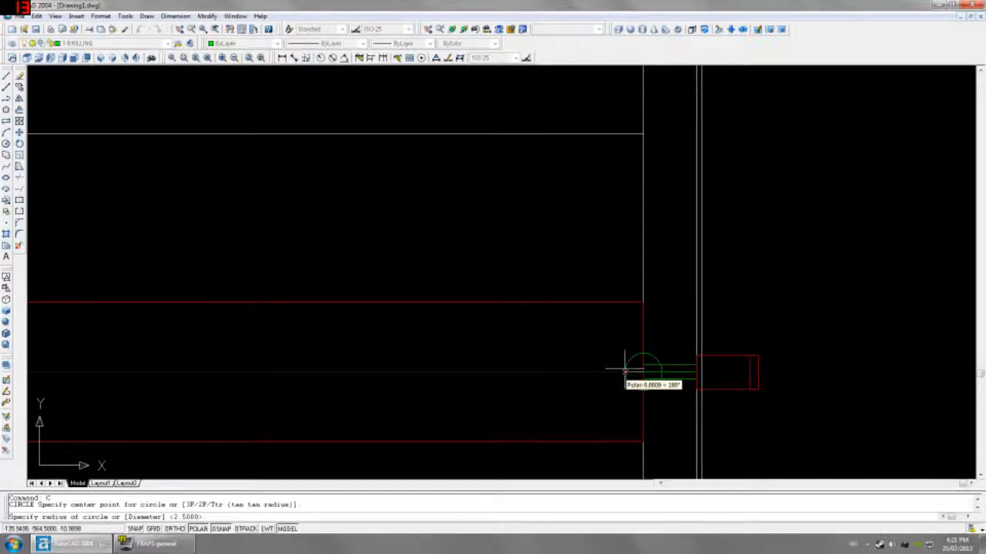
{"action": "type", "text": "D"}
{"action": "key", "text": "Return"}
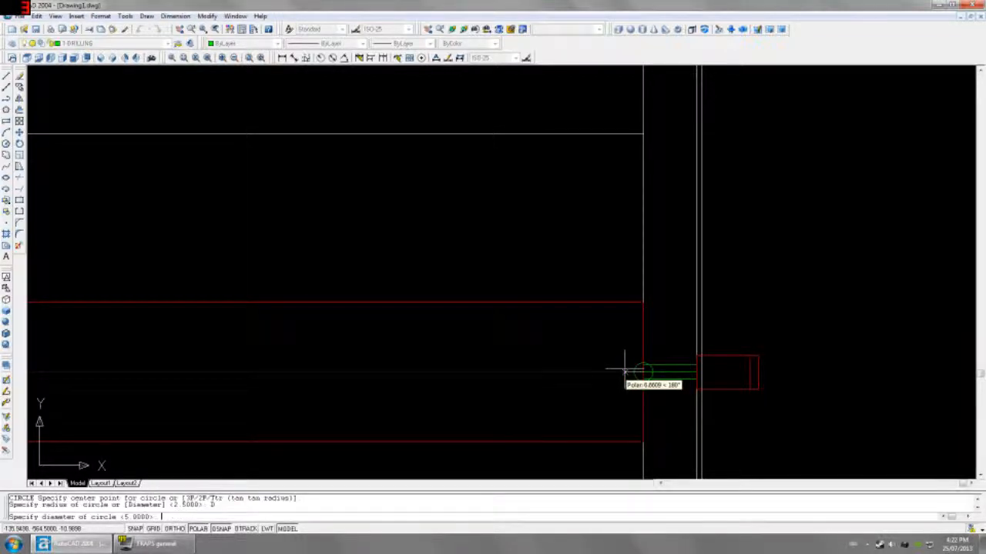
{"action": "type", "text": "5"}
{"action": "key", "text": "Return"}
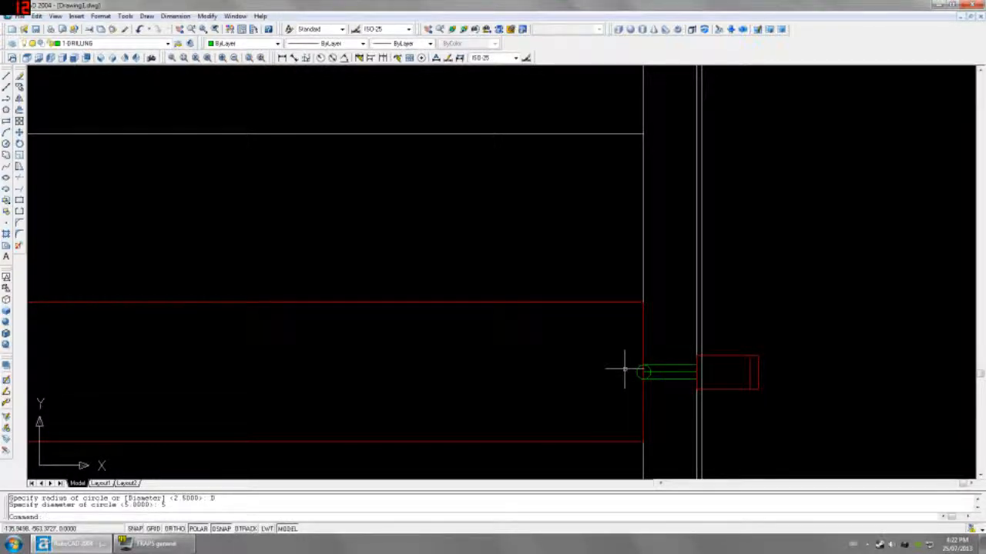
Extrude the circle on the drawer slide's front edge to height 14 with no taper
{"action": "type", "text": "EX"}
{"action": "key", "text": "Return"}
{"action": "left_click", "coordinate": [638, 371]}
{"action": "key", "text": "Return"}
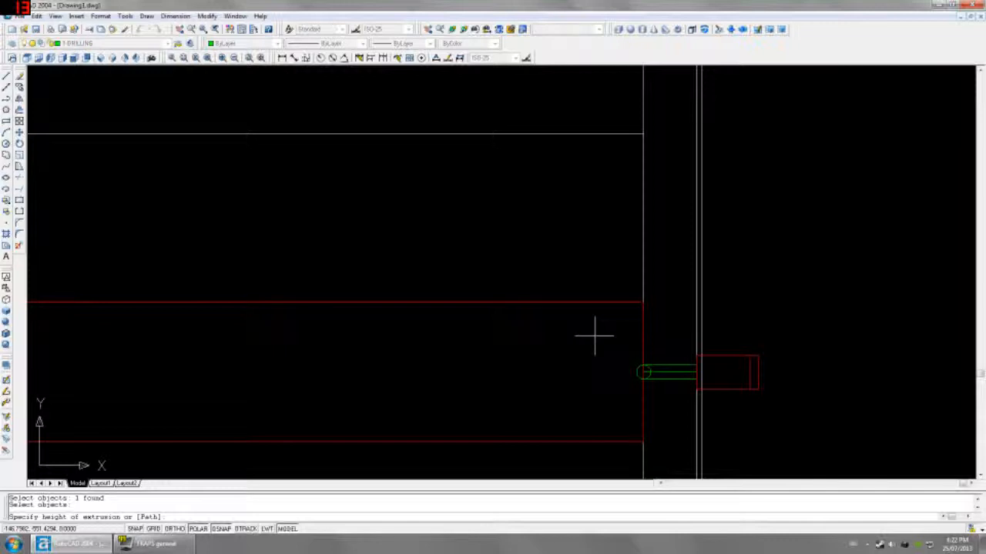
{"action": "key", "text": "Return"}
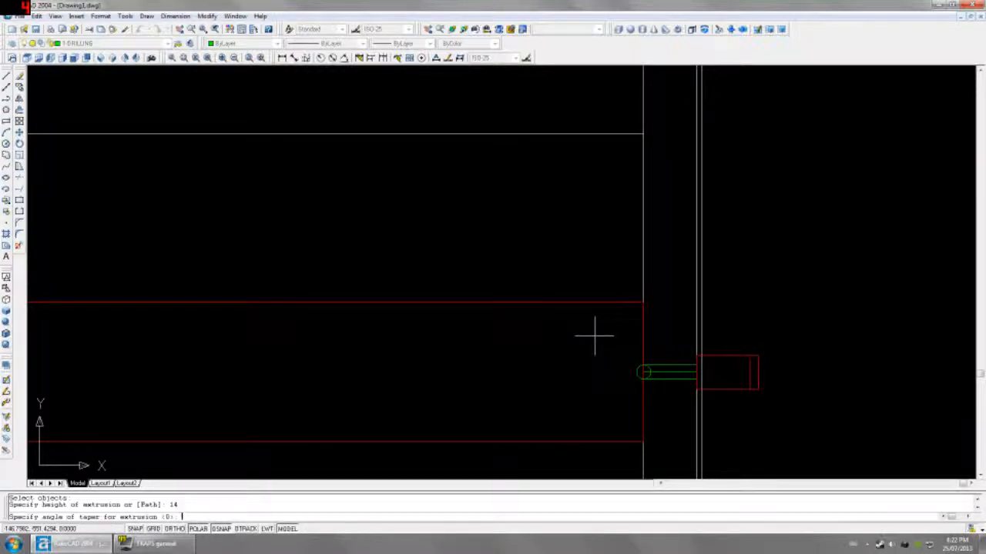
{"action": "key", "text": "Return"}
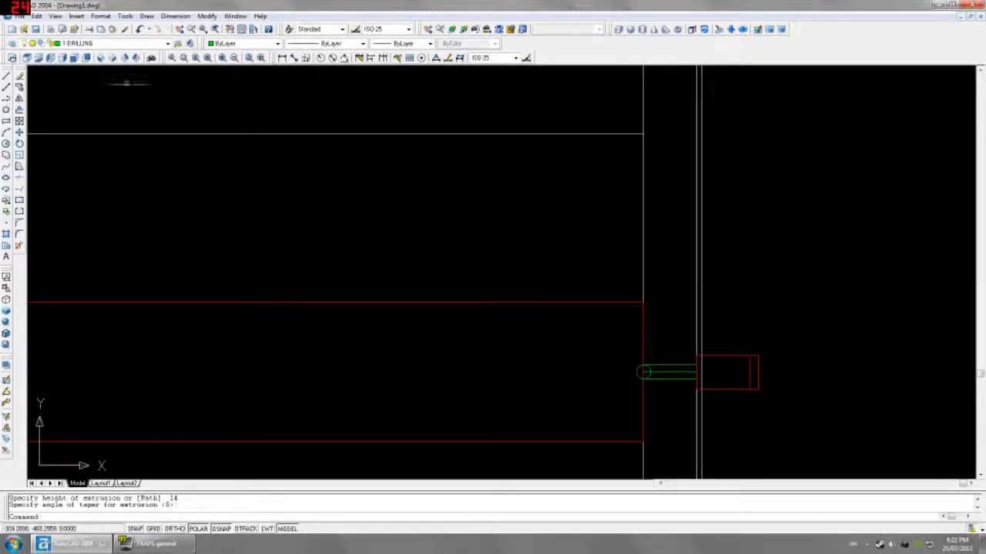
In the left view, move the slide's drilling cylinder back from the front edge by @-37,0
{"action": "left_click", "coordinate": [74, 58]}
{"action": "scroll", "coordinate": [192, 363], "scroll_direction": "up", "scroll_amount": 5}
{"action": "scroll", "coordinate": [197, 348], "scroll_direction": "up", "scroll_amount": 3}
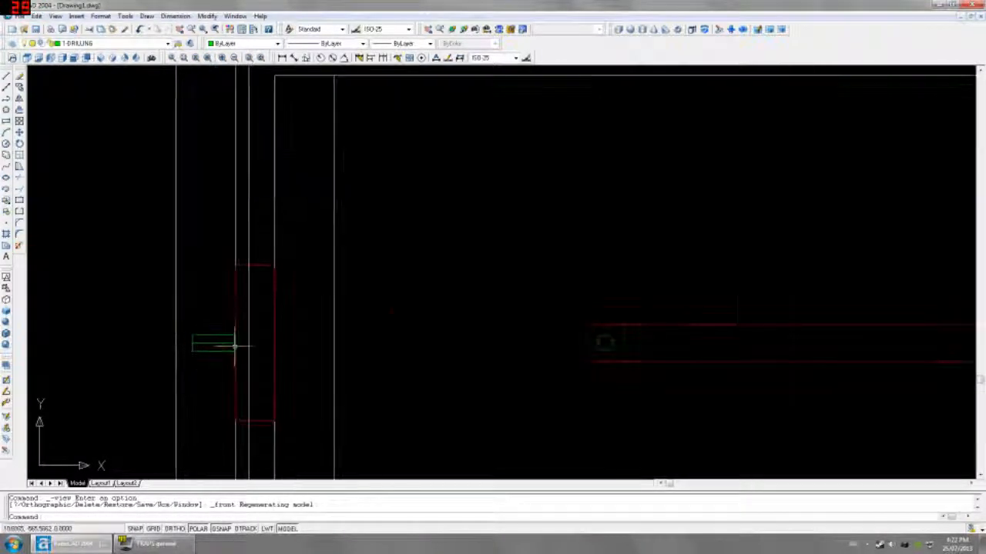
{"action": "left_click", "coordinate": [50, 57]}
{"action": "scroll", "coordinate": [649, 378], "scroll_direction": "up", "scroll_amount": 4}
{"action": "left_click", "coordinate": [566, 362]}
{"action": "left_click", "coordinate": [568, 361]}
{"action": "left_click", "coordinate": [569, 360]}
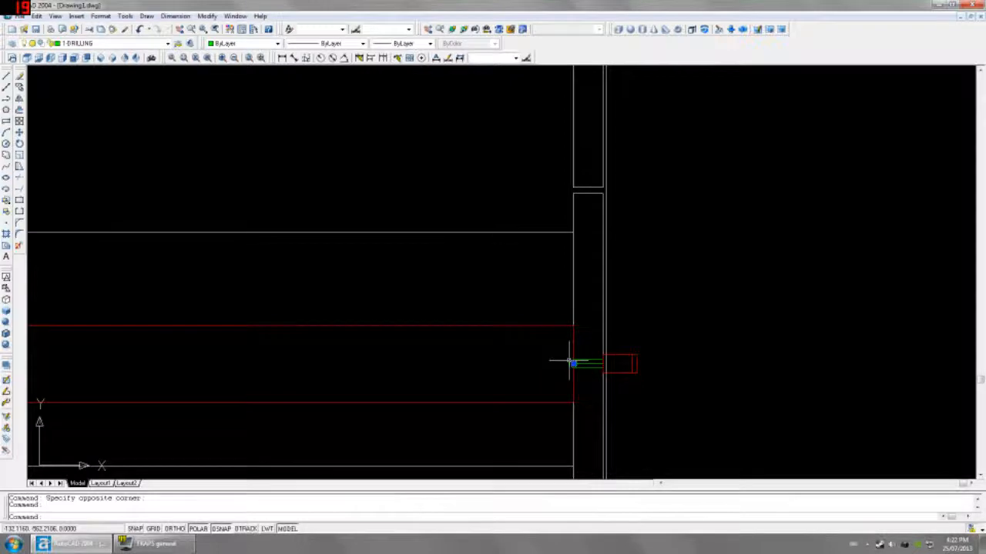
{"action": "type", "text": "M"}
{"action": "key", "text": "Return"}
{"action": "left_click", "coordinate": [515, 358]}
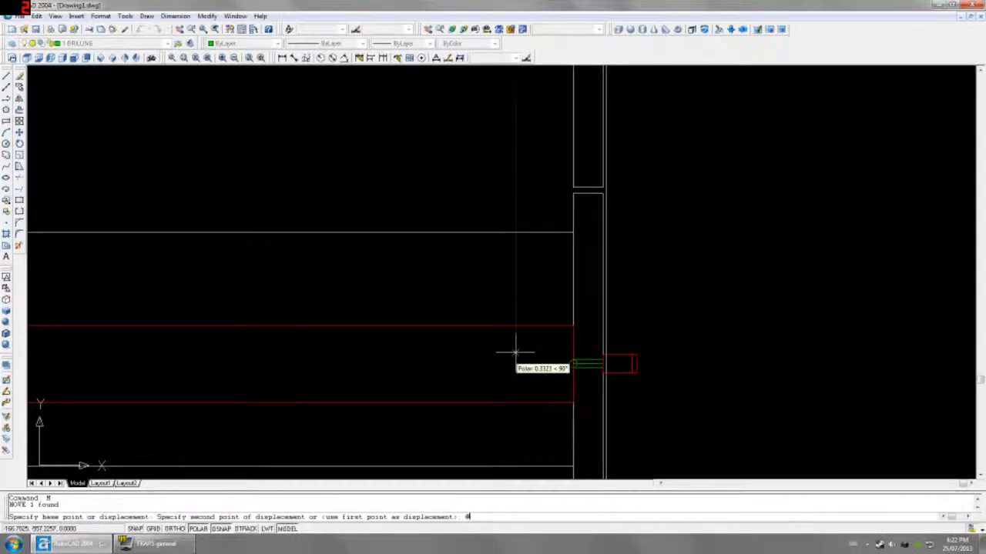
{"action": "type", "text": "@-37,0"}
{"action": "key", "text": "Return"}
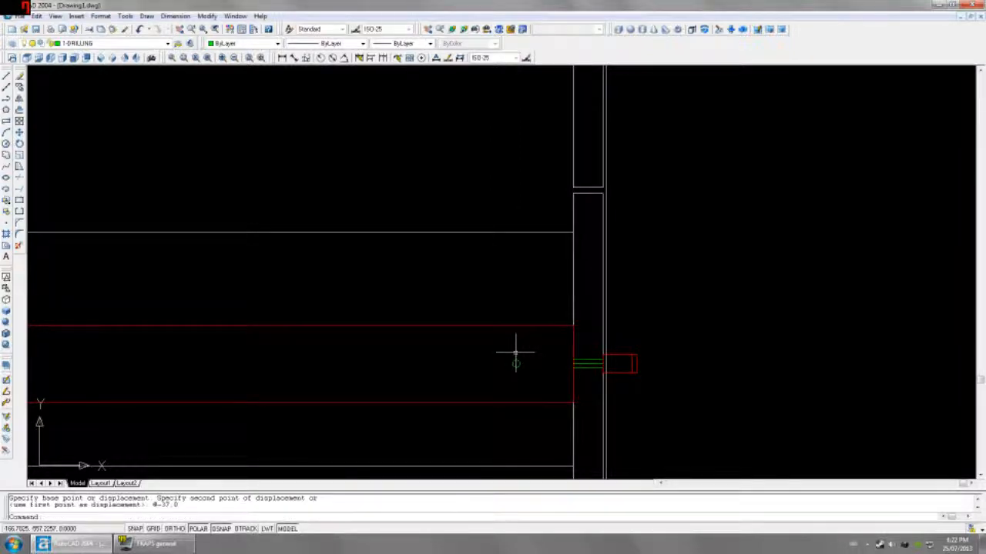
Copy the moved drilling cylinder toward the back of the drawer slide by @-288,0
{"action": "scroll", "coordinate": [516, 354], "scroll_direction": "down", "scroll_amount": 2}
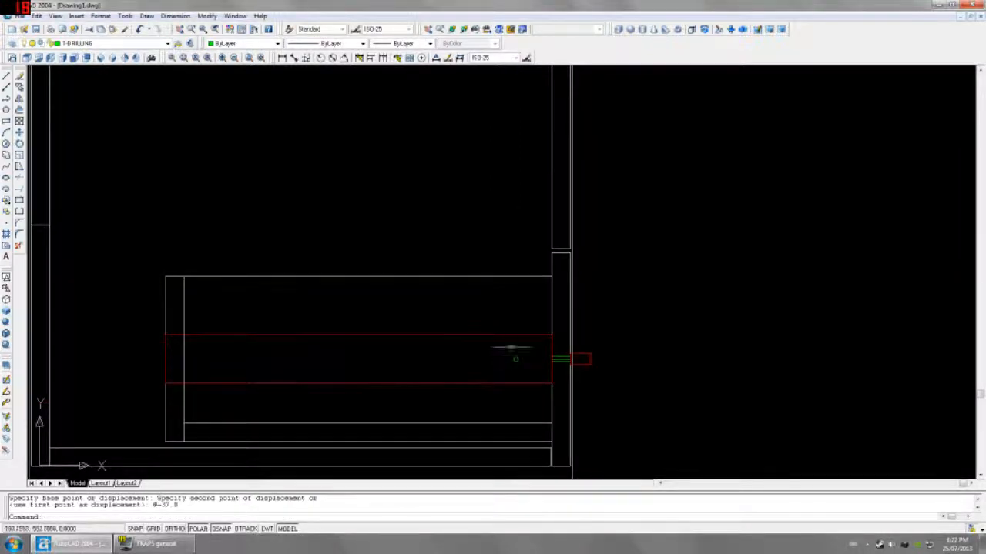
{"action": "left_click", "coordinate": [515, 359]}
{"action": "left_click", "coordinate": [545, 372]}
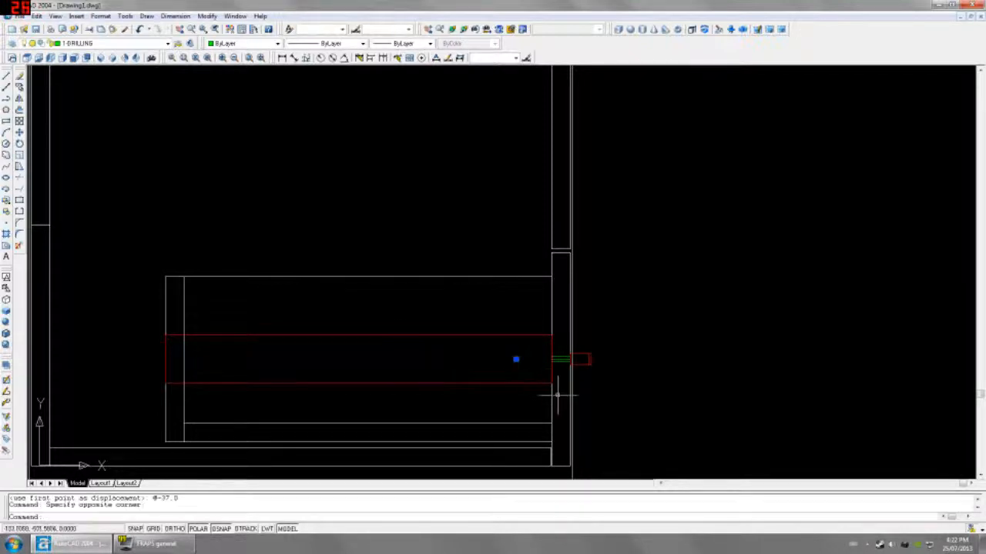
{"action": "type", "text": "co"}
{"action": "key", "text": "Return"}
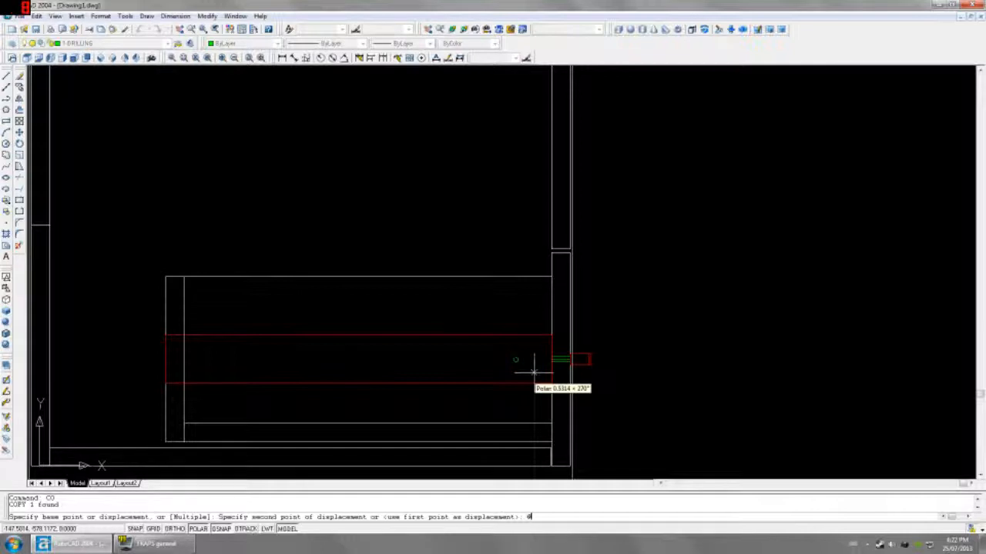
{"action": "type", "text": "@-288,0"}
{"action": "key", "text": "Return"}
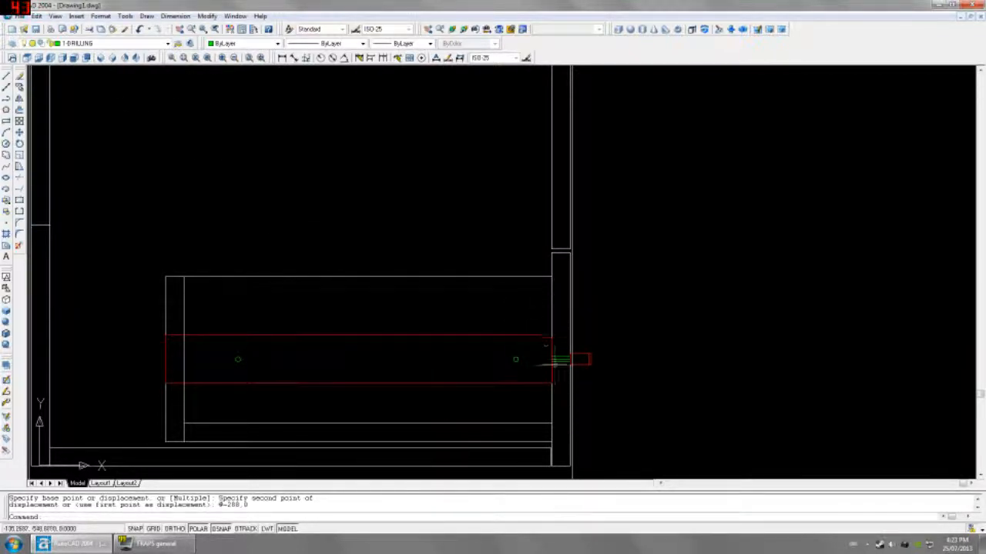
Draw a circle of diameter 3 centred on the midpoint of the drawer slide's front edge
{"action": "key", "text": "c"}
{"action": "key", "text": "Return"}
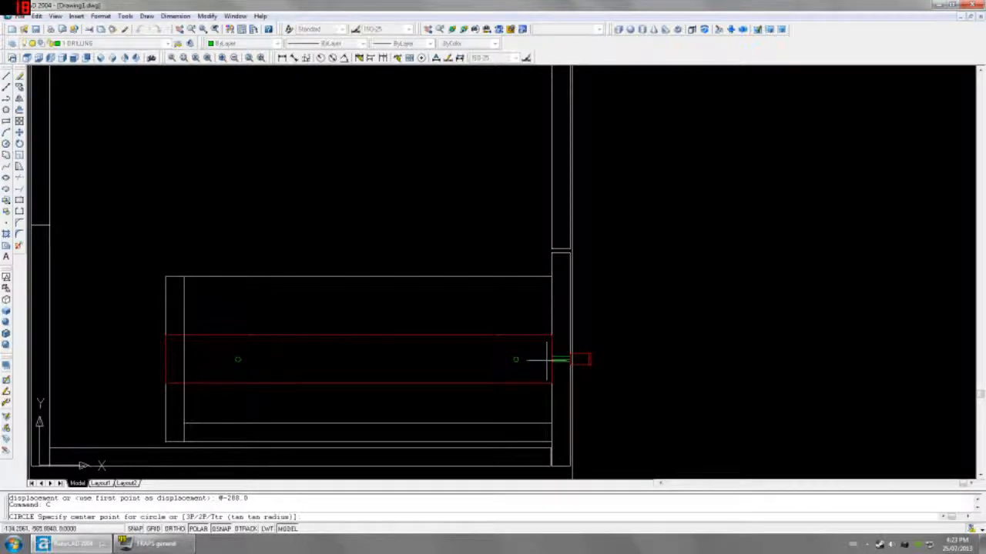
{"action": "scroll", "coordinate": [554, 359], "scroll_direction": "up", "scroll_amount": 3}
{"action": "left_click", "coordinate": [555, 359]}
{"action": "type", "text": "D"}
{"action": "key", "text": "Return"}
{"action": "type", "text": "3"}
{"action": "key", "text": "Return"}
Extrude the diameter 3 circle to height 5 with no taper and show the desk in the front view
{"action": "type", "text": "e"}
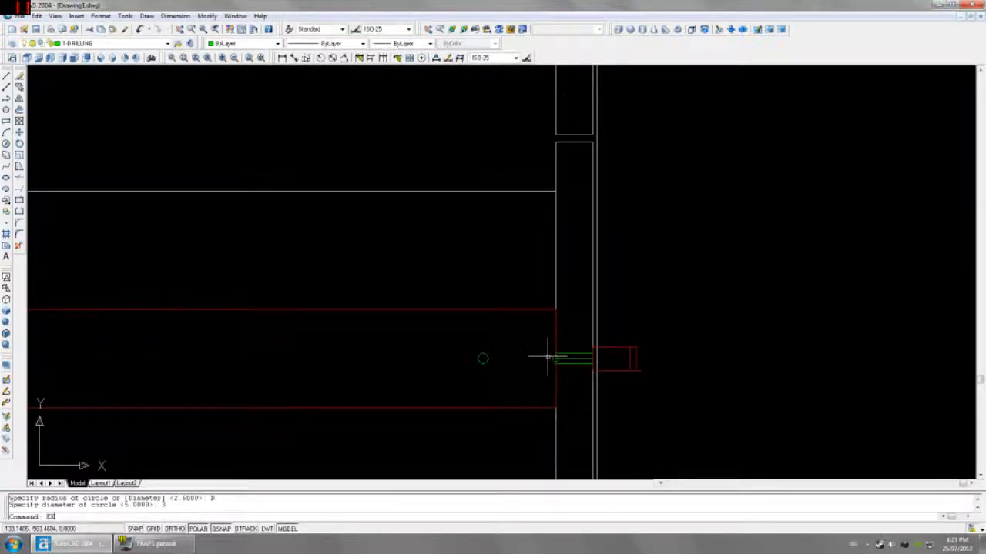
{"action": "type", "text": "xt"}
{"action": "key", "text": "Return"}
{"action": "scroll", "coordinate": [551, 358], "scroll_direction": "up", "scroll_amount": 2}
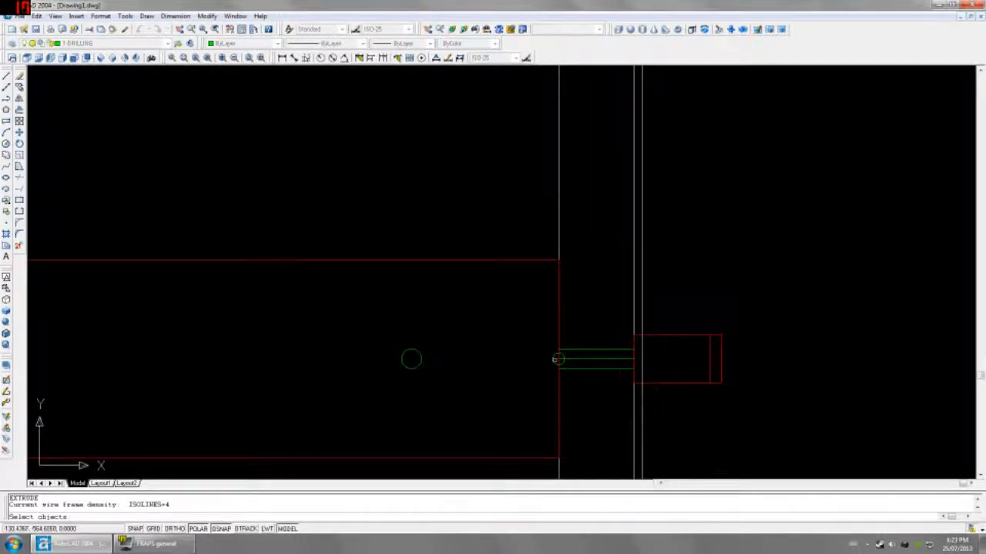
{"action": "left_click", "coordinate": [555, 359]}
{"action": "key", "text": "Return"}
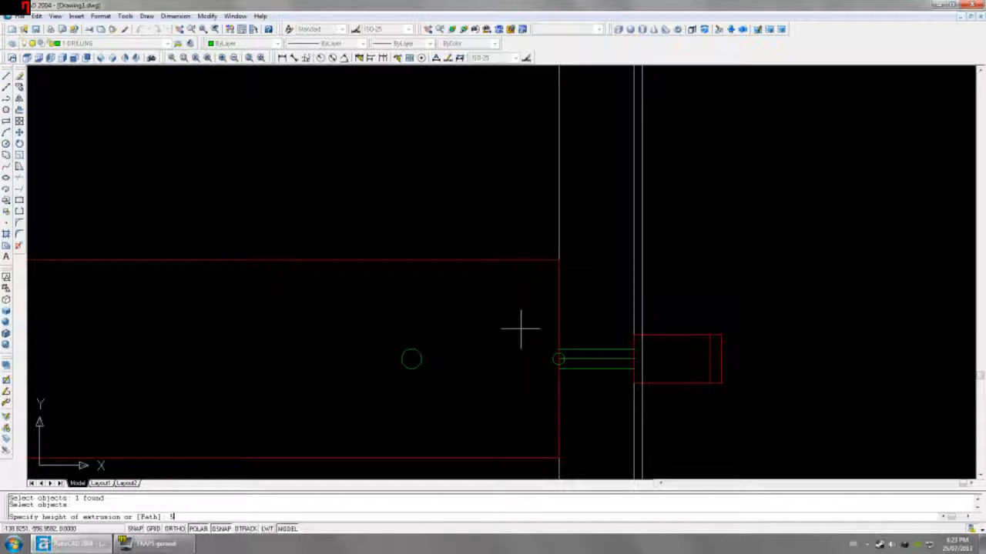
{"action": "type", "text": "5"}
{"action": "key", "text": "Return"}
{"action": "key", "text": "Return"}
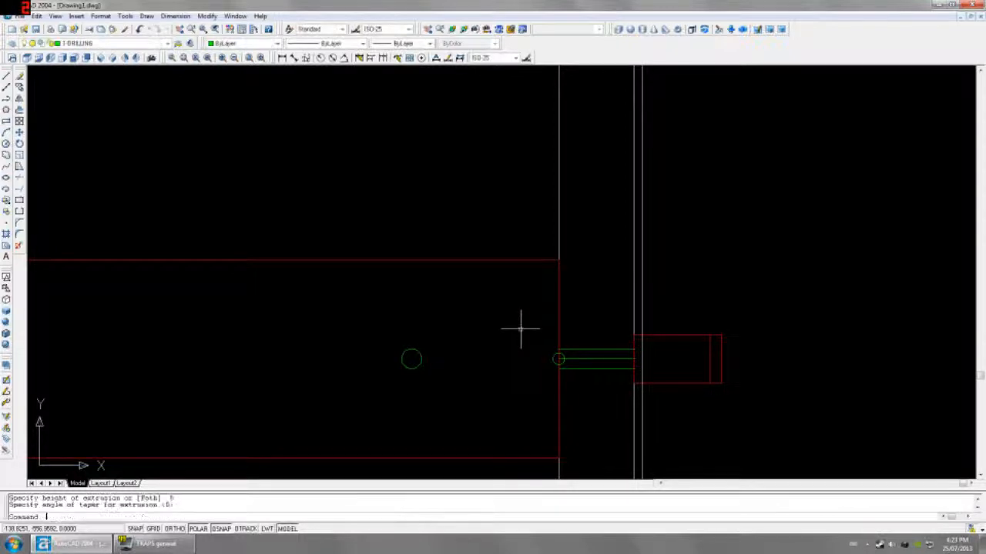
{"action": "left_click", "coordinate": [73, 58]}
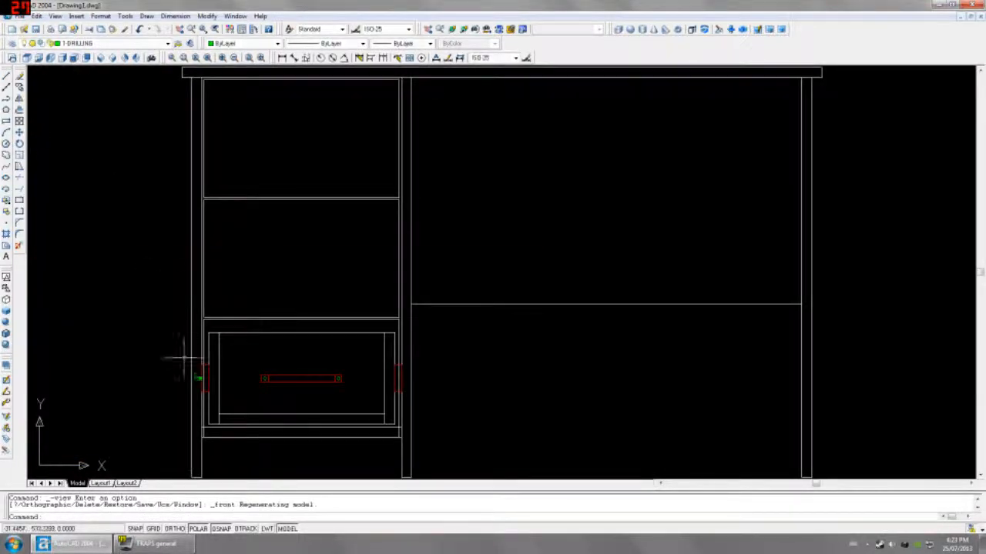
Mirror the small diameter 3 drilling cylinder about the left drawer slide's vertical centreline, keeping the source object
{"action": "scroll", "coordinate": [187, 392], "scroll_direction": "up", "scroll_amount": 5}
{"action": "scroll", "coordinate": [258, 315], "scroll_direction": "up", "scroll_amount": 4}
{"action": "left_click", "coordinate": [237, 329]}
{"action": "left_click", "coordinate": [230, 326]}
{"action": "scroll", "coordinate": [251, 308], "scroll_direction": "down", "scroll_amount": 3}
{"action": "type", "text": "mi"}
{"action": "key", "text": "Return"}
{"action": "left_click", "coordinate": [268, 249]}
{"action": "left_click", "coordinate": [269, 231]}
{"action": "key", "text": "Return"}
Delete the original small drilling cylinder on the outer side of the drawer slide
{"action": "scroll", "coordinate": [259, 311], "scroll_direction": "up", "scroll_amount": 3}
{"action": "left_click", "coordinate": [244, 302]}
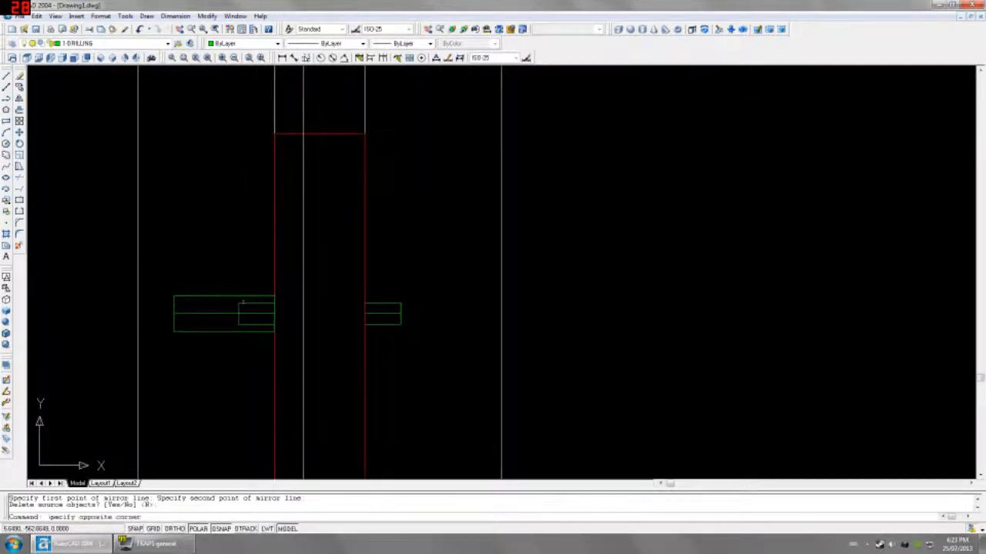
{"action": "left_click", "coordinate": [253, 317]}
{"action": "key", "text": "Delete"}
In the left view, move the mirrored diameter 3 drilling cylinder back from the slide's front edge by @-59,0
{"action": "left_click", "coordinate": [50, 58]}
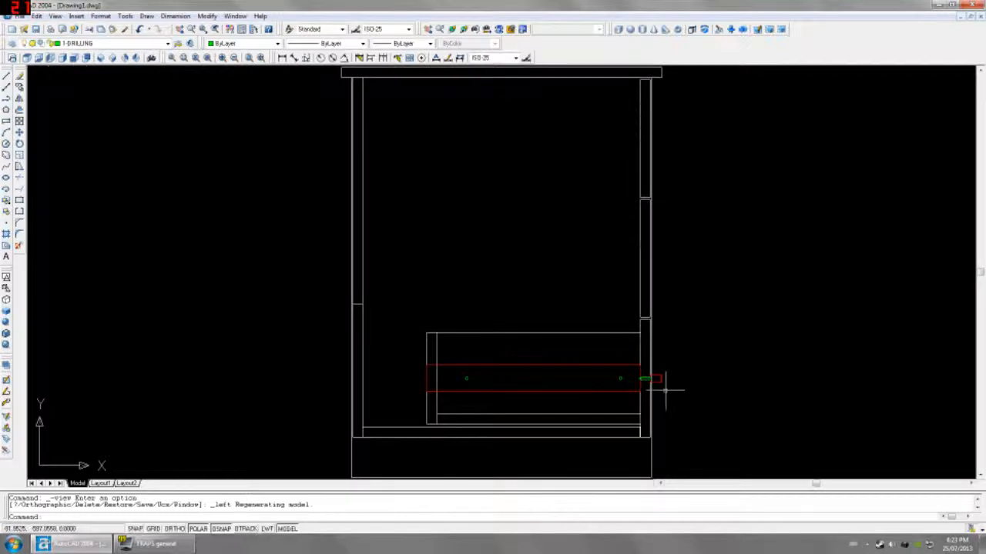
{"action": "scroll", "coordinate": [660, 392], "scroll_direction": "up", "scroll_amount": 5}
{"action": "left_click", "coordinate": [569, 339]}
{"action": "left_click", "coordinate": [593, 365]}
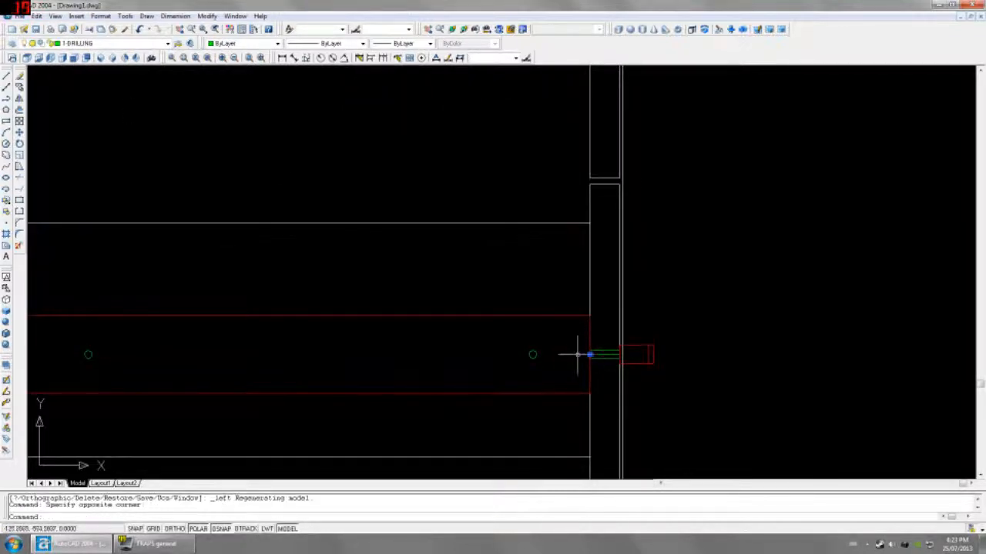
{"action": "type", "text": "M"}
{"action": "key", "text": "Return"}
{"action": "left_click", "coordinate": [573, 344]}
{"action": "type", "text": "@-59,0"}
{"action": "key", "text": "Return"}
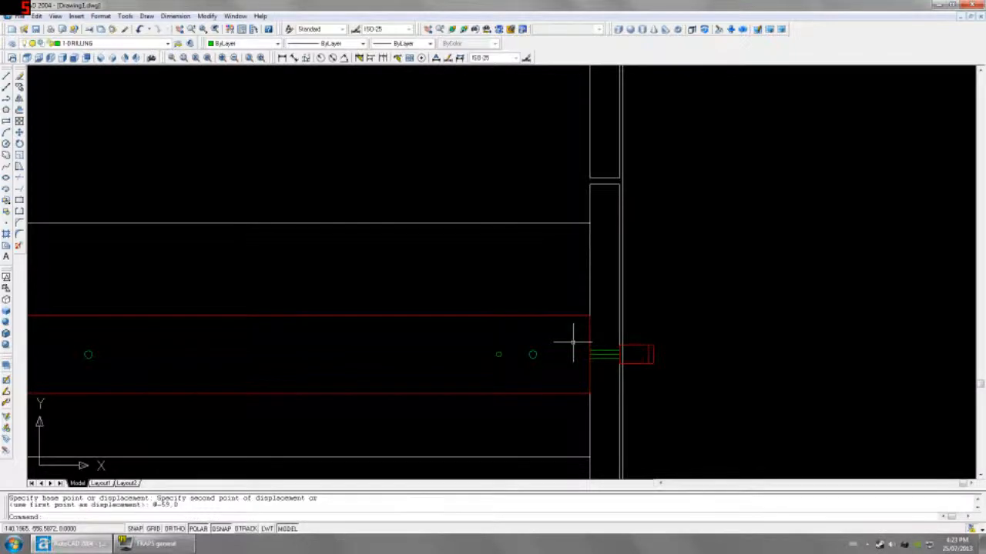
Copy the moved diameter 3 drilling cylinder toward the back of the drawer slide by @-224,0
{"action": "left_click", "coordinate": [480, 338]}
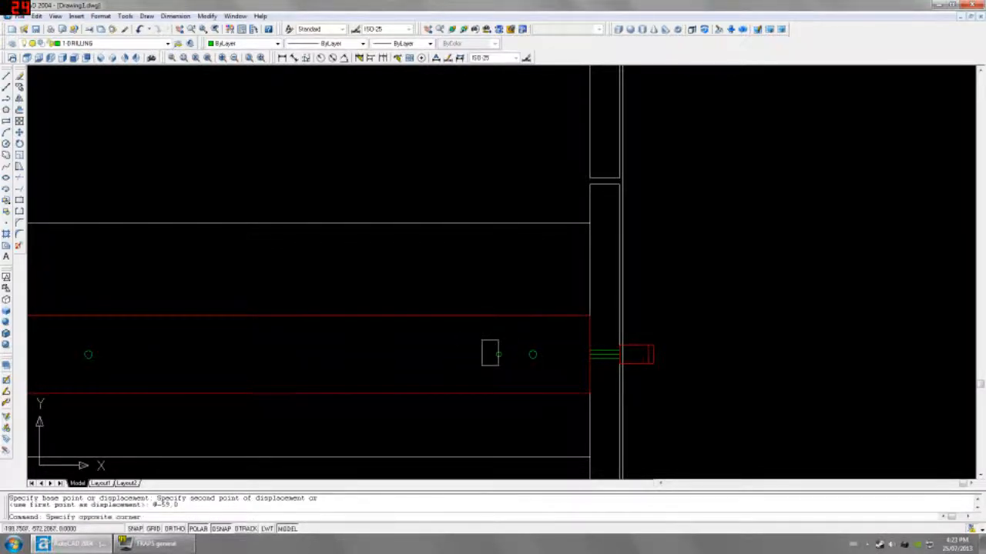
{"action": "left_click", "coordinate": [506, 369]}
{"action": "scroll", "coordinate": [357, 372], "scroll_direction": "down", "scroll_amount": 2}
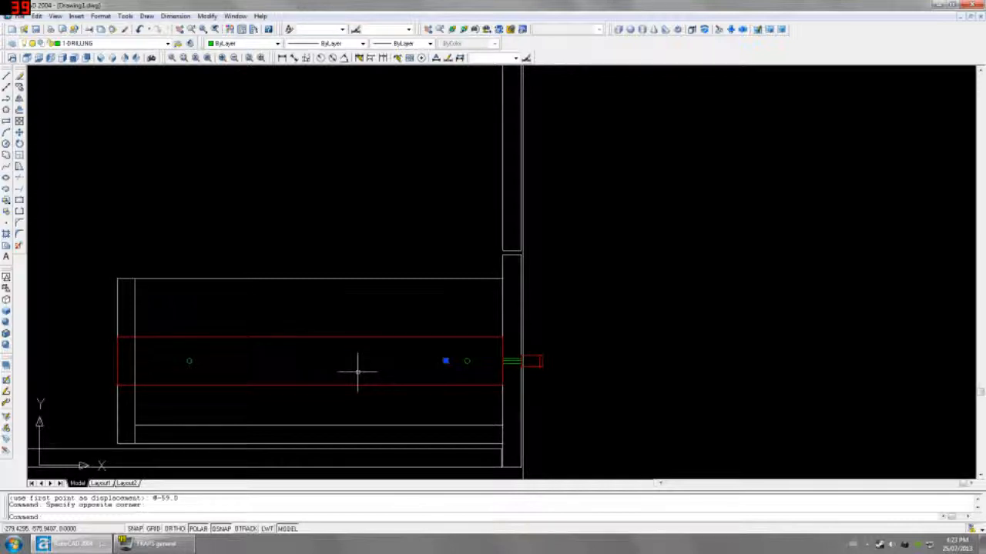
{"action": "type", "text": "co"}
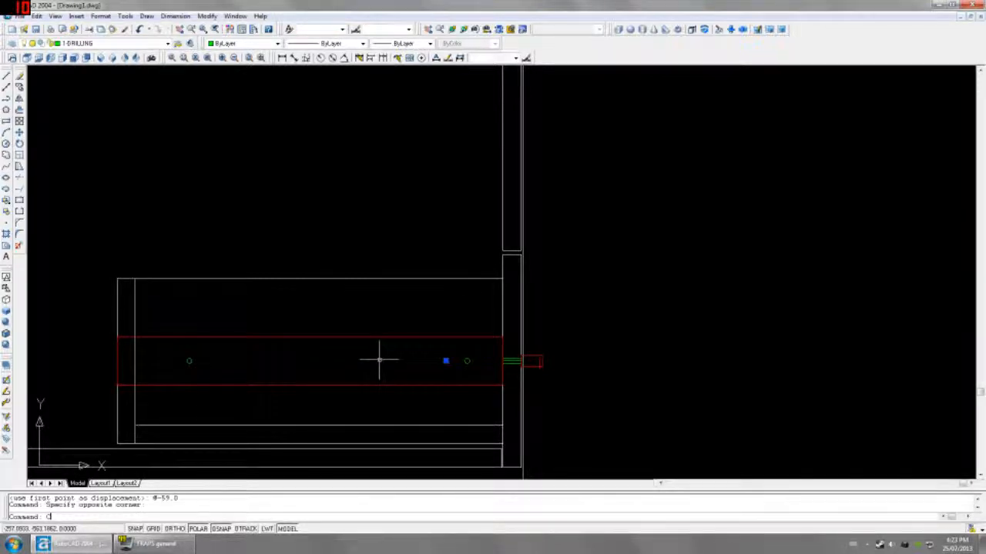
{"action": "key", "text": "Return"}
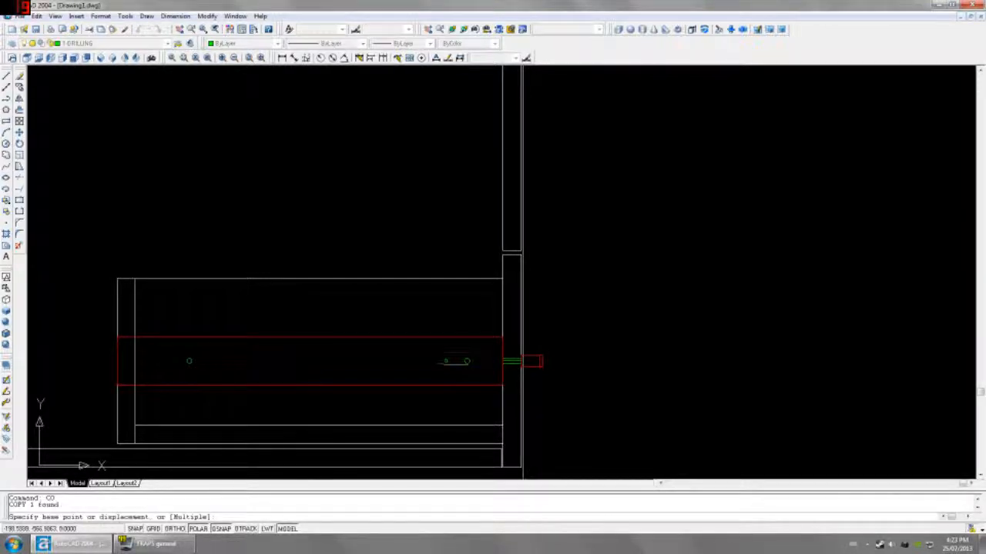
{"action": "left_click", "coordinate": [446, 362]}
{"action": "type", "text": "@-2"}
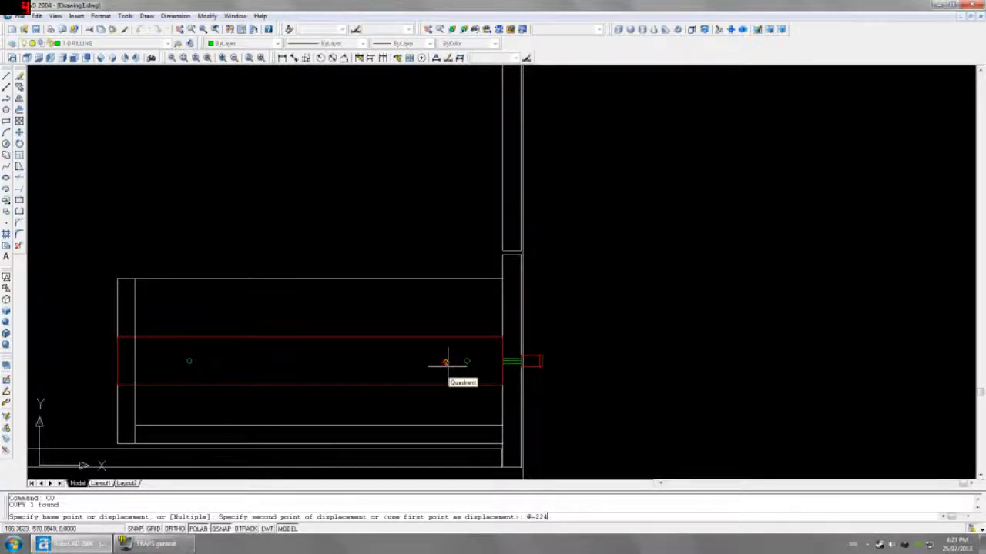
{"action": "type", "text": "24,0"}
{"action": "key", "text": "Return"}
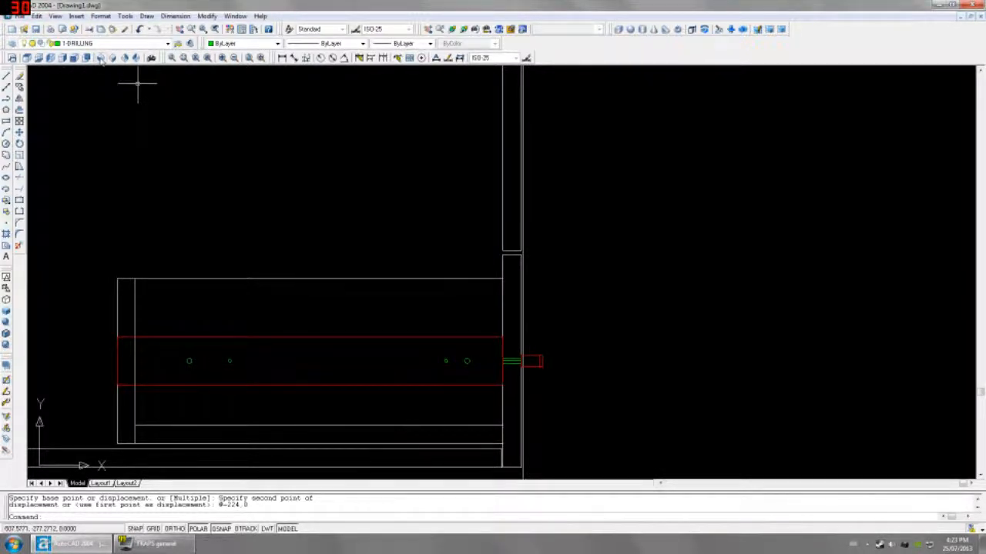
Examine the slide's drilling cylinders in the southwest isometric, right and bottom views
{"action": "left_click", "coordinate": [99, 59]}
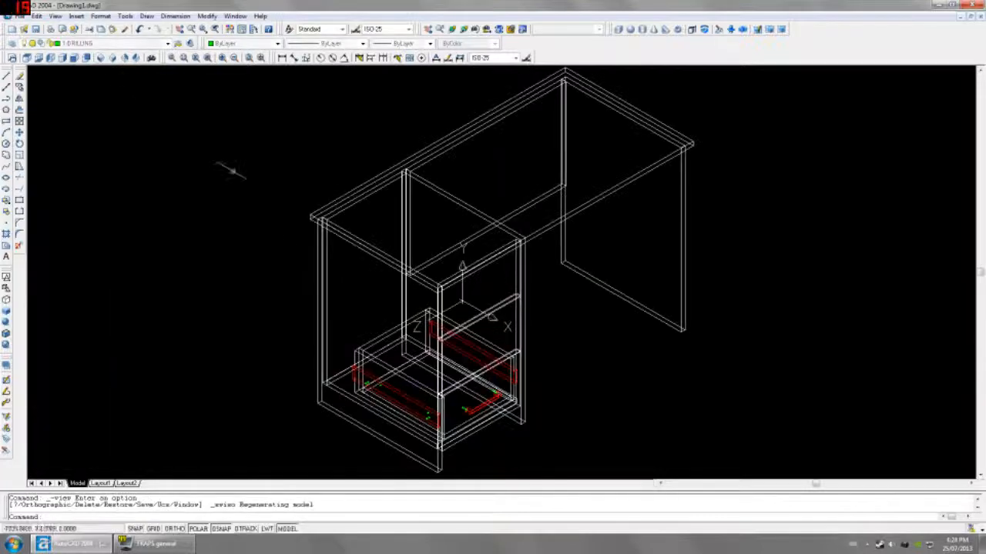
{"action": "scroll", "coordinate": [358, 354], "scroll_direction": "up", "scroll_amount": 5}
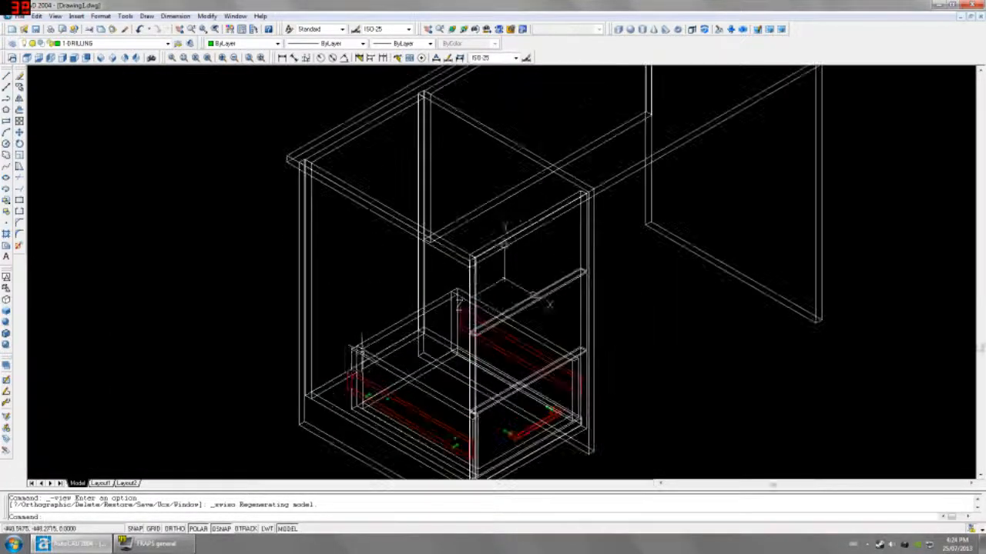
{"action": "scroll", "coordinate": [362, 355], "scroll_direction": "down", "scroll_amount": 2}
{"action": "middle_click_drag", "start_coordinate": [650, 406], "coordinate": [627, 297]}
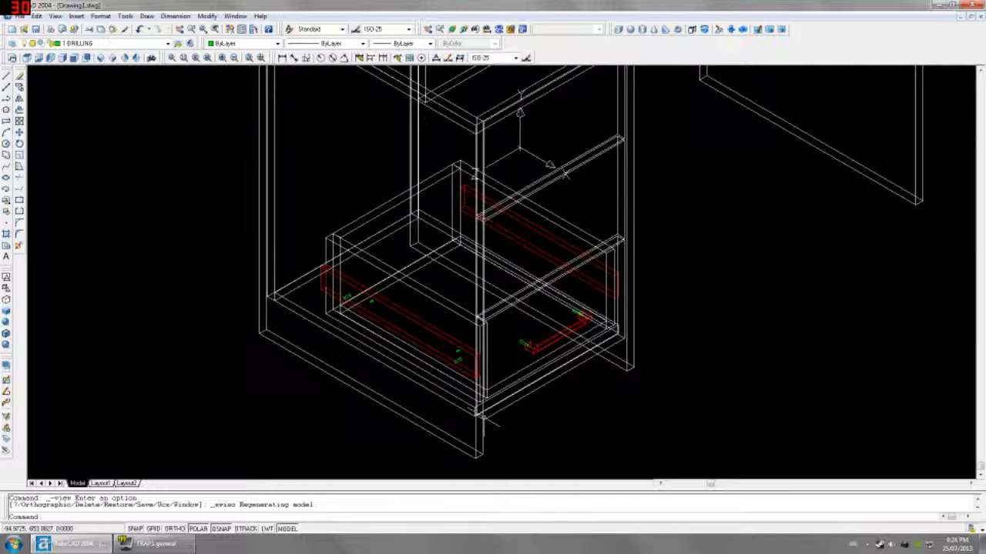
{"action": "left_click", "coordinate": [39, 58]}
{"action": "left_click", "coordinate": [62, 58]}
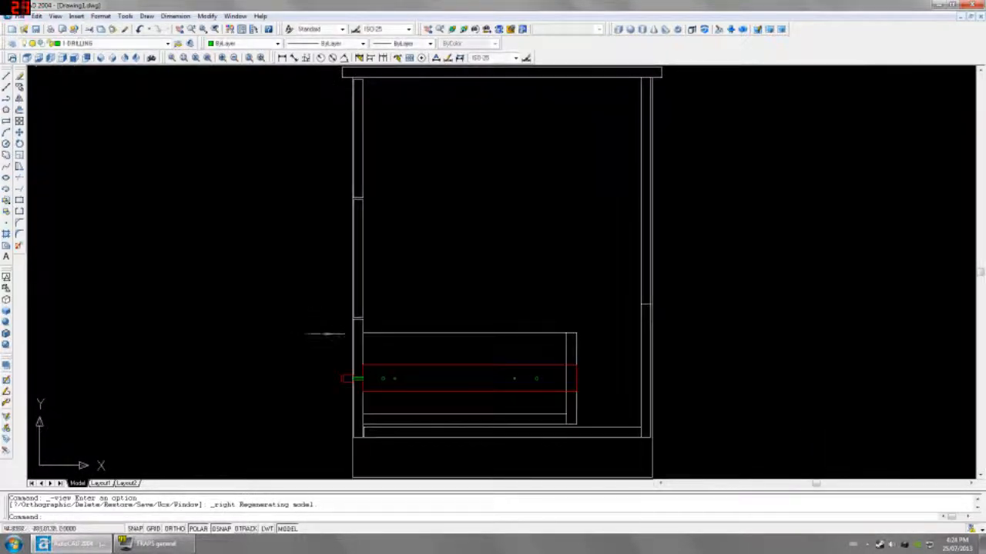
{"action": "left_click", "coordinate": [38, 58]}
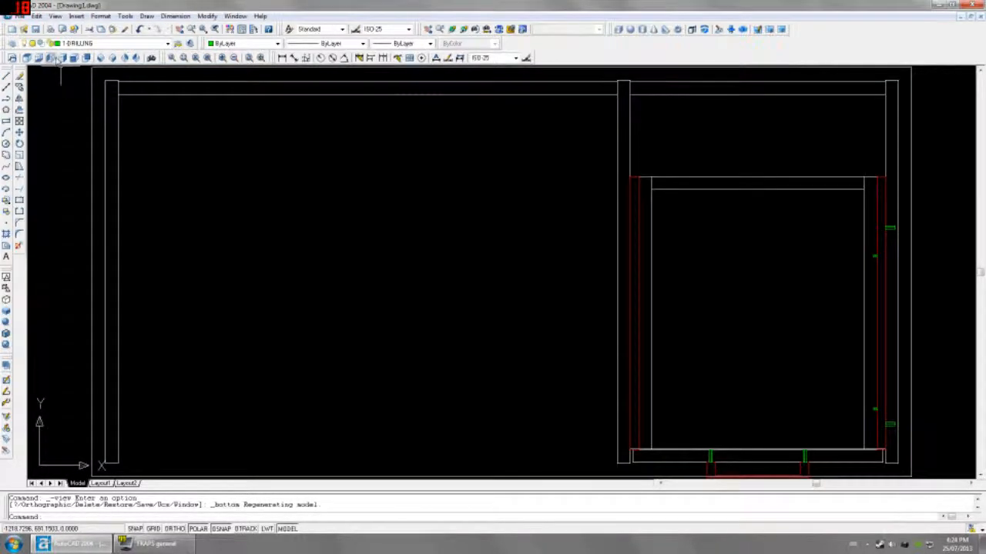
In the left view, draw a circle of diameter 8 centred on the midpoint of the drawer back panel's top edge
{"action": "left_click", "coordinate": [50, 57]}
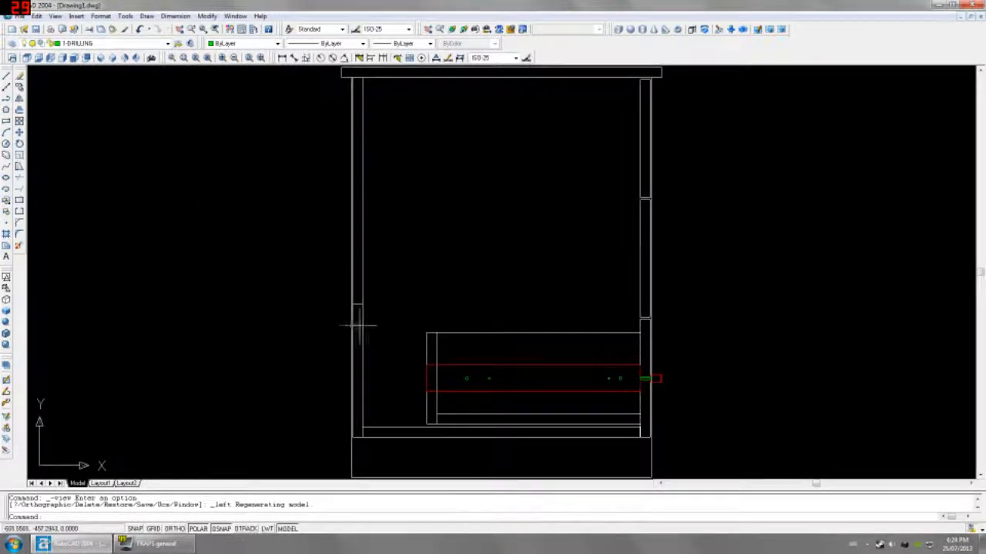
{"action": "scroll", "coordinate": [436, 383], "scroll_direction": "up", "scroll_amount": 3}
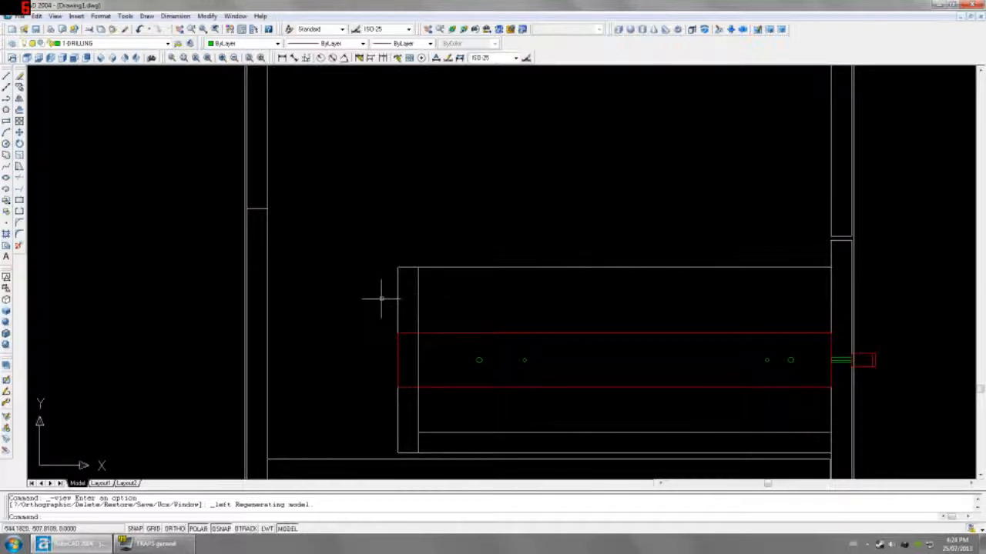
{"action": "type", "text": "c"}
{"action": "key", "text": "Return"}
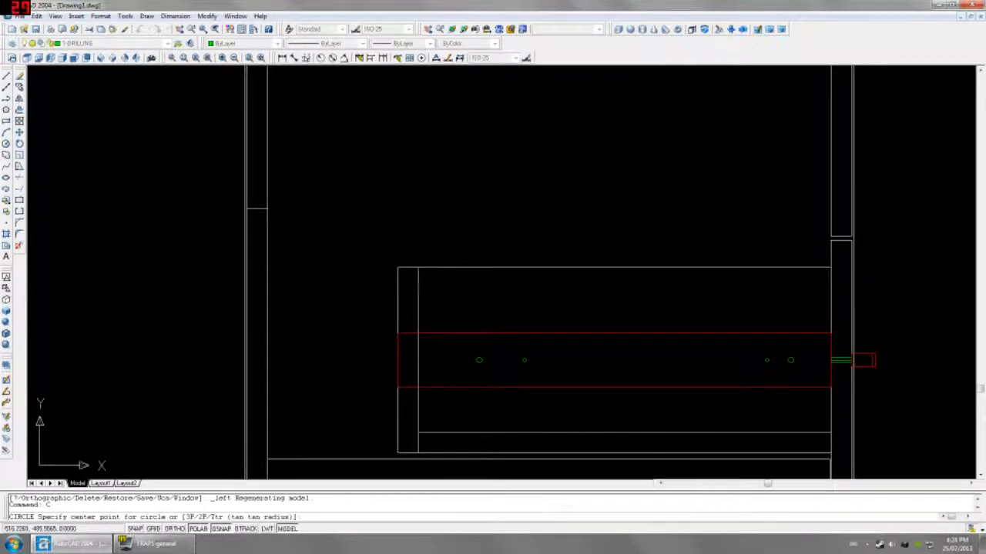
{"action": "left_click", "coordinate": [397, 267]}
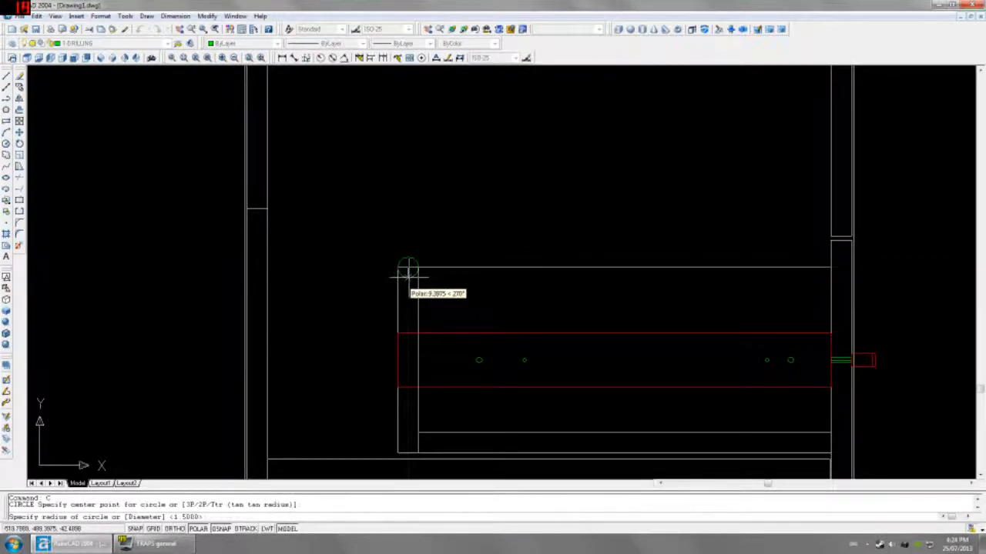
{"action": "type", "text": "d"}
{"action": "key", "text": "Return"}
{"action": "type", "text": "8"}
{"action": "key", "text": "Return"}
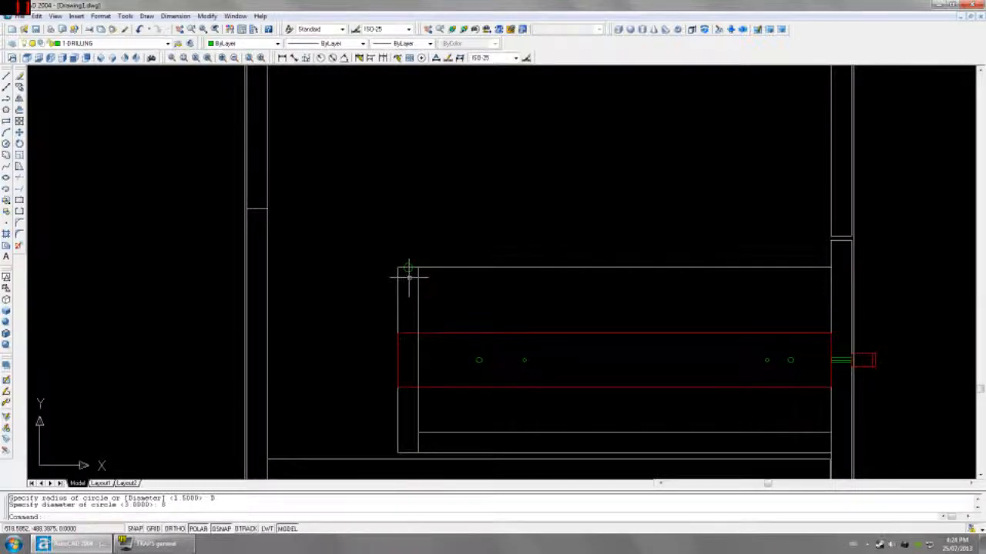
Extrude the diameter 8 circle to height 14 with the default taper and inspect it in the front view
{"action": "type", "text": "ext"}
{"action": "key", "text": "Return"}
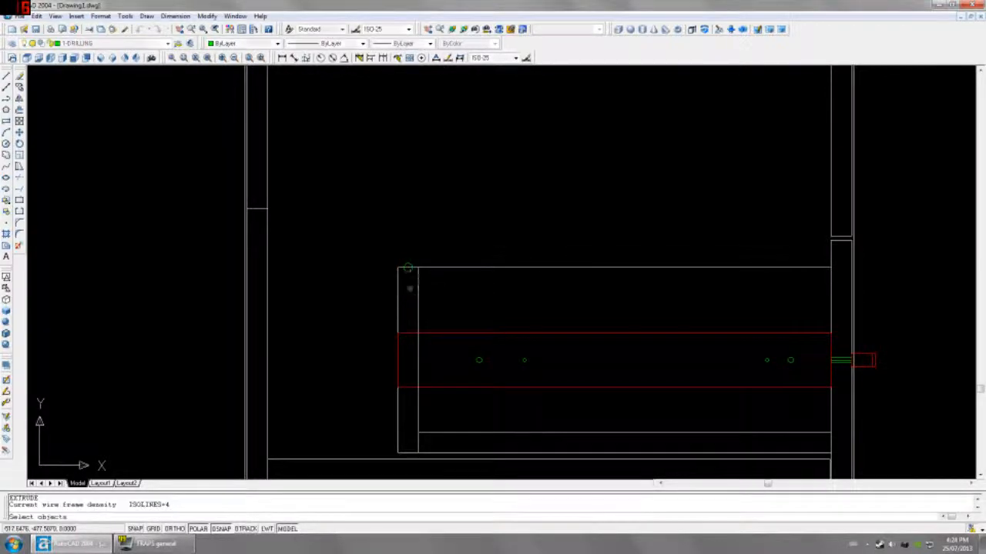
{"action": "left_click", "coordinate": [408, 268]}
{"action": "key", "text": "Return"}
{"action": "type", "text": "14"}
{"action": "key", "text": "Return"}
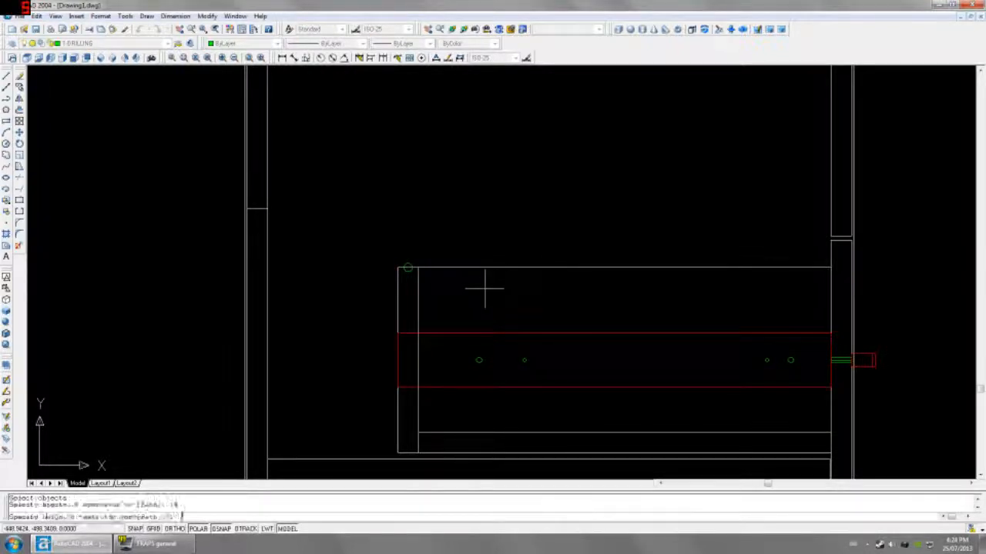
{"action": "key", "text": "Return"}
{"action": "left_click", "coordinate": [73, 60]}
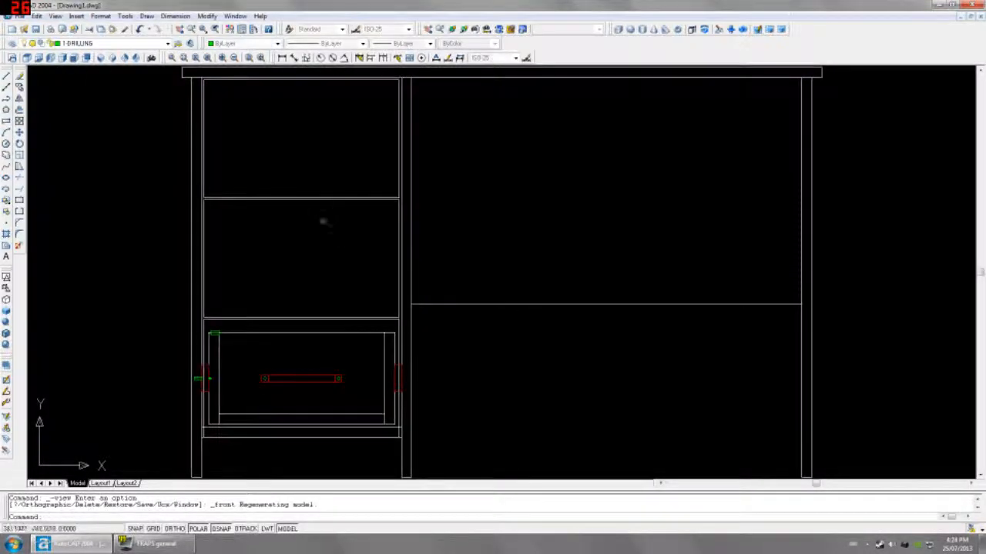
{"action": "scroll", "coordinate": [208, 341], "scroll_direction": "up", "scroll_amount": 3}
{"action": "scroll", "coordinate": [243, 299], "scroll_direction": "down", "scroll_amount": 2}
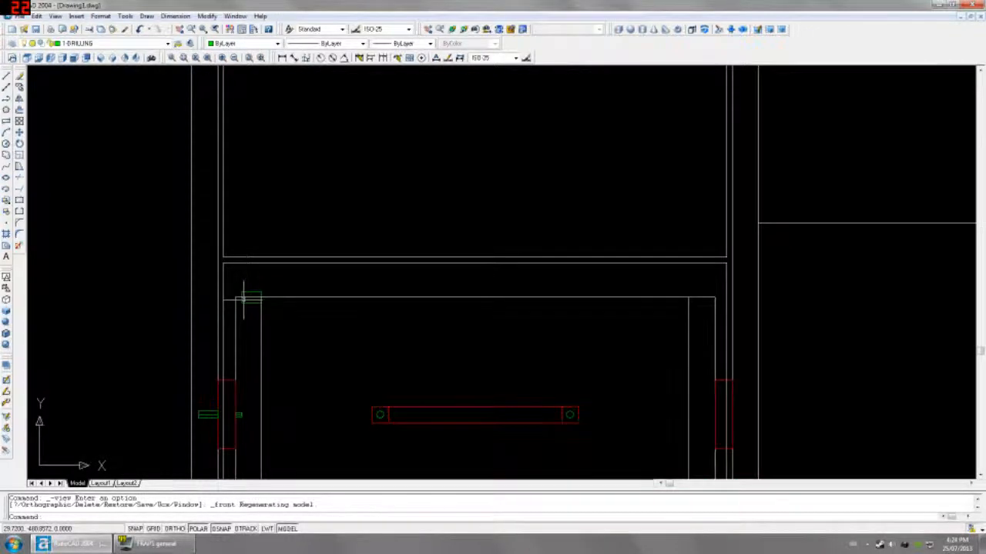
In the left view, draw a second circle of diameter 8 centred on the extruded cylinder at the drawer's back corner
{"action": "left_click", "coordinate": [51, 58]}
{"action": "scroll", "coordinate": [427, 301], "scroll_direction": "up", "scroll_amount": 3}
{"action": "type", "text": "c"}
{"action": "key", "text": "Return"}
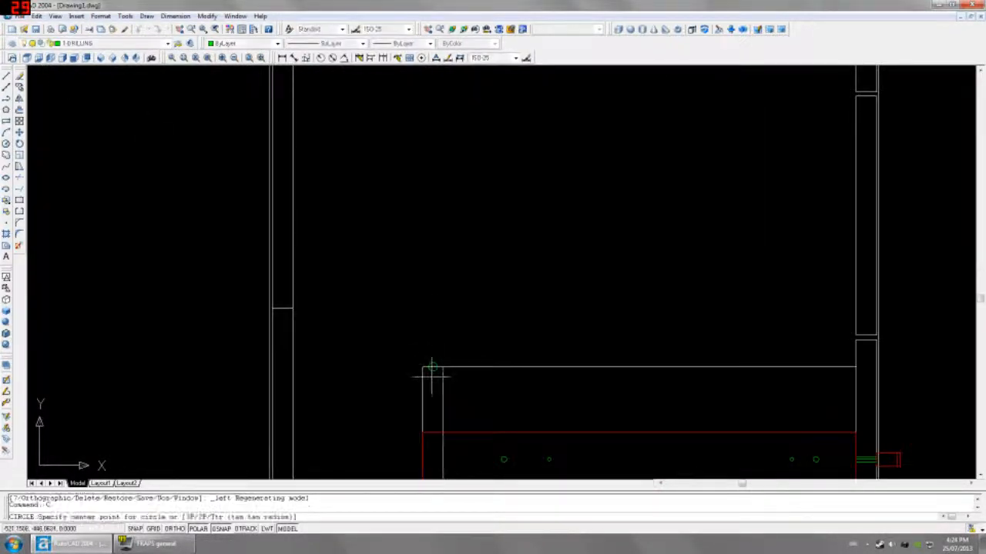
{"action": "left_click", "coordinate": [433, 367]}
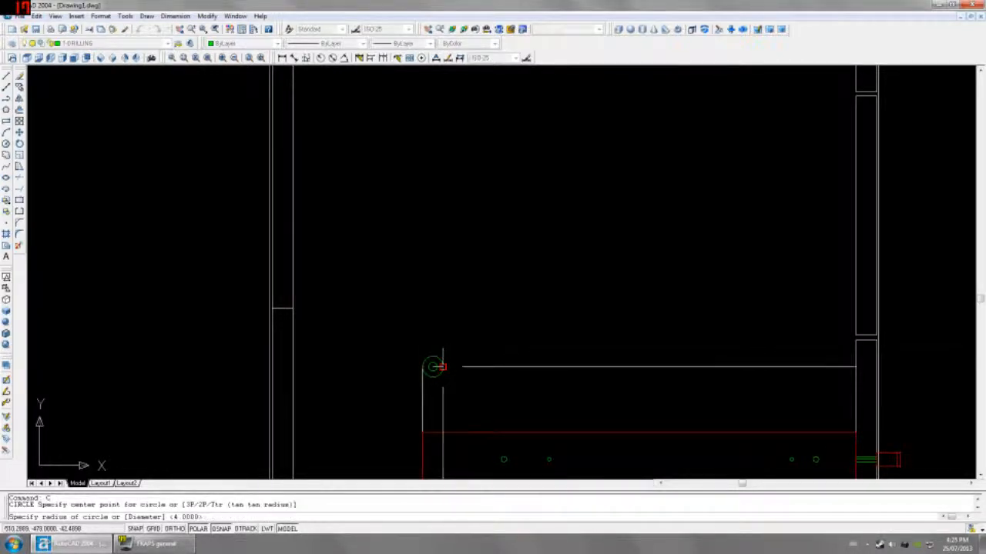
{"action": "type", "text": "D"}
{"action": "key", "text": "Return"}
{"action": "type", "text": "8"}
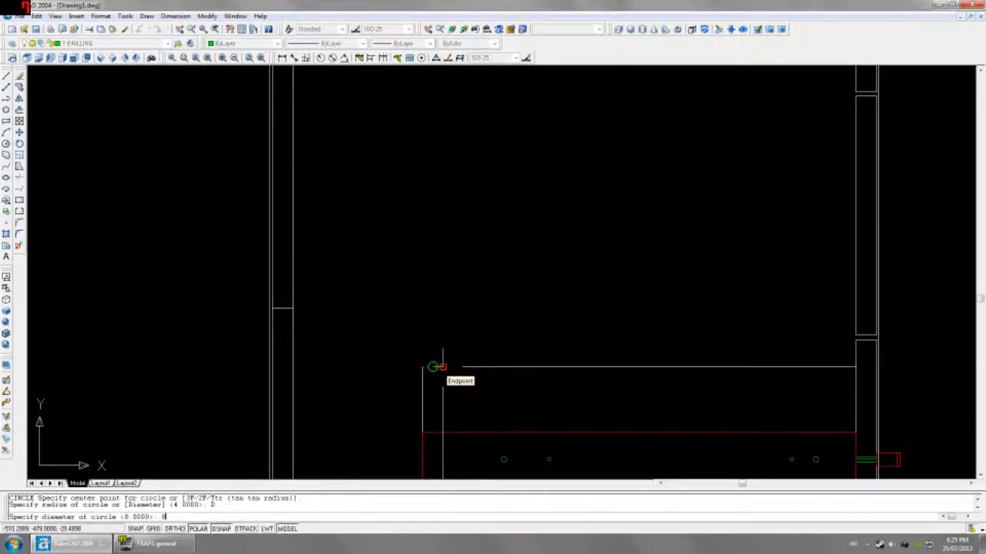
{"action": "key", "text": "Return"}
Extrude the second diameter 8 circle with the default taper
{"action": "type", "text": "EXT"}
{"action": "key", "text": "Return"}
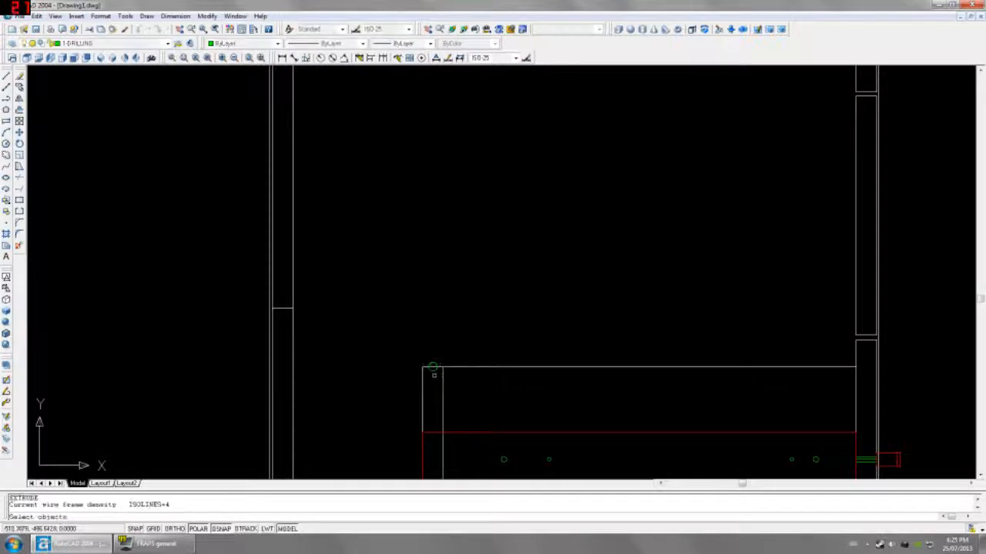
{"action": "scroll", "coordinate": [433, 368], "scroll_direction": "up", "scroll_amount": 5}
{"action": "left_click", "coordinate": [451, 341]}
{"action": "left_click", "coordinate": [423, 356]}
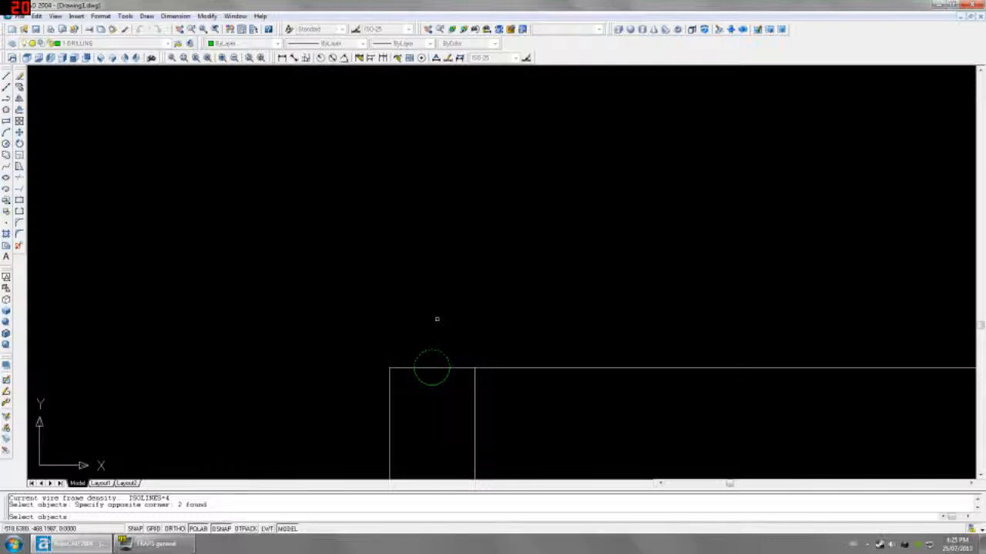
{"action": "key", "text": "Return"}
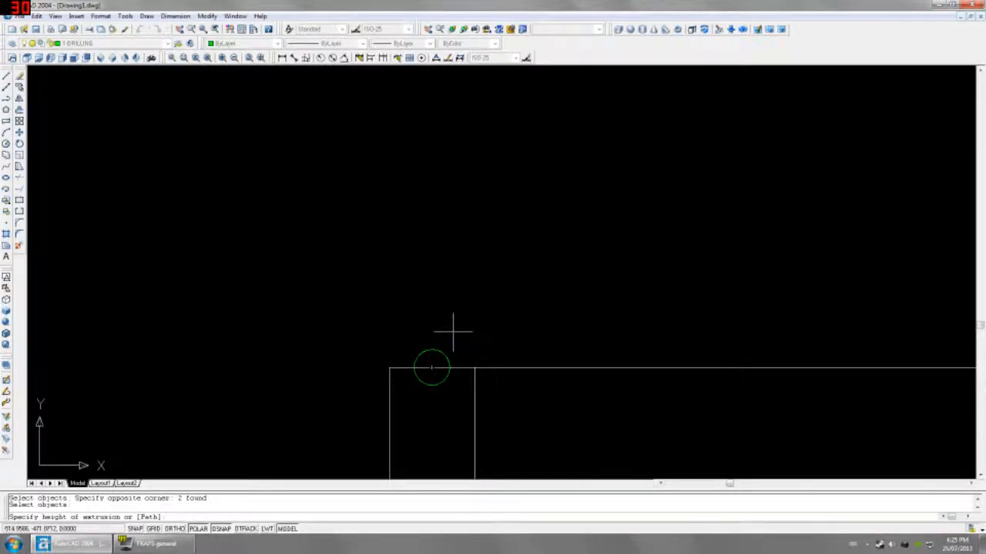
{"action": "key", "text": "Return"}
{"action": "key", "text": "Return"}
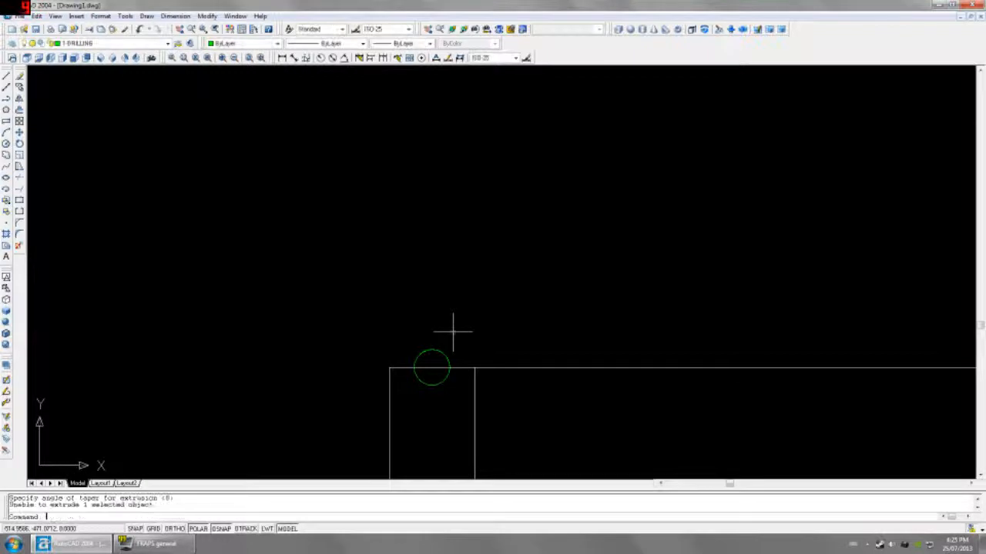
In the front view, measure the combined length of the two diameter 8 cylinders at the drawer's upper corner
{"action": "left_click", "coordinate": [74, 58]}
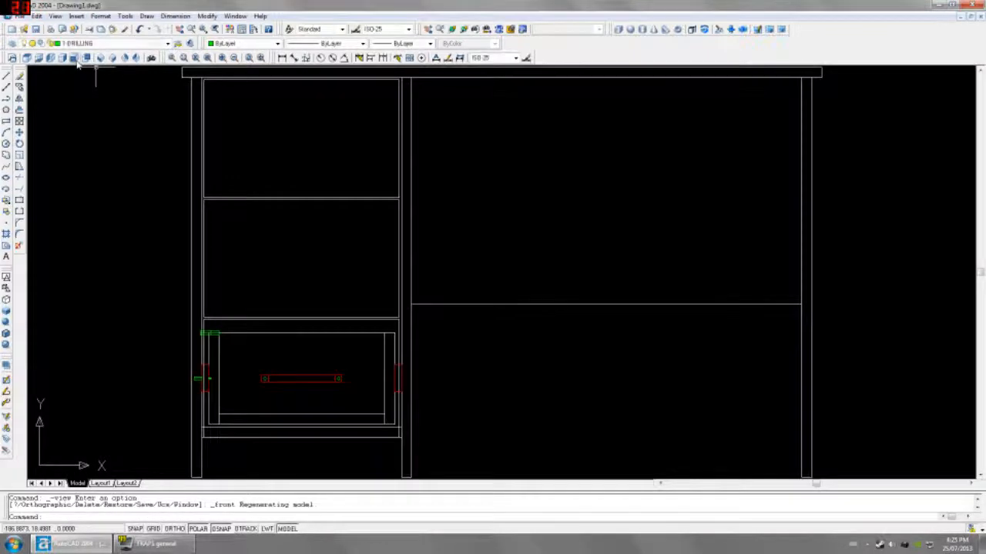
{"action": "scroll", "coordinate": [261, 308], "scroll_direction": "up", "scroll_amount": 3}
{"action": "left_click", "coordinate": [271, 302]}
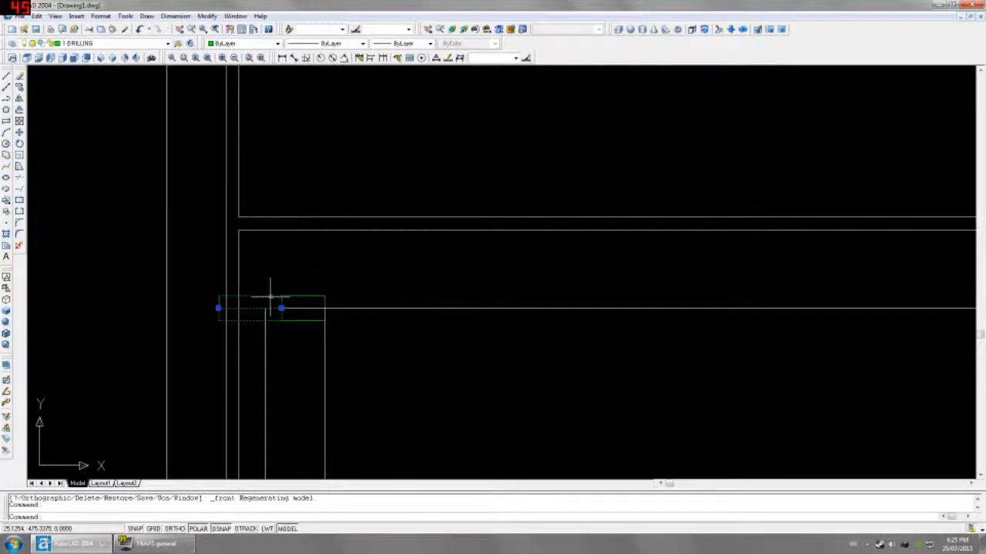
{"action": "left_click", "coordinate": [282, 58]}
{"action": "left_click", "coordinate": [219, 308]}
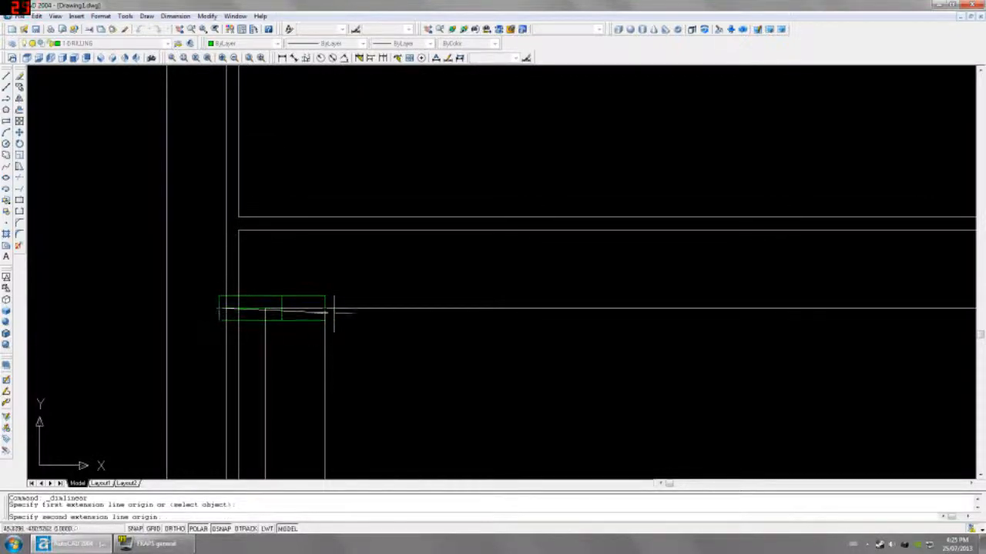
{"action": "left_click", "coordinate": [325, 308]}
{"action": "key", "text": "Escape"}
{"action": "left_click", "coordinate": [268, 293]}
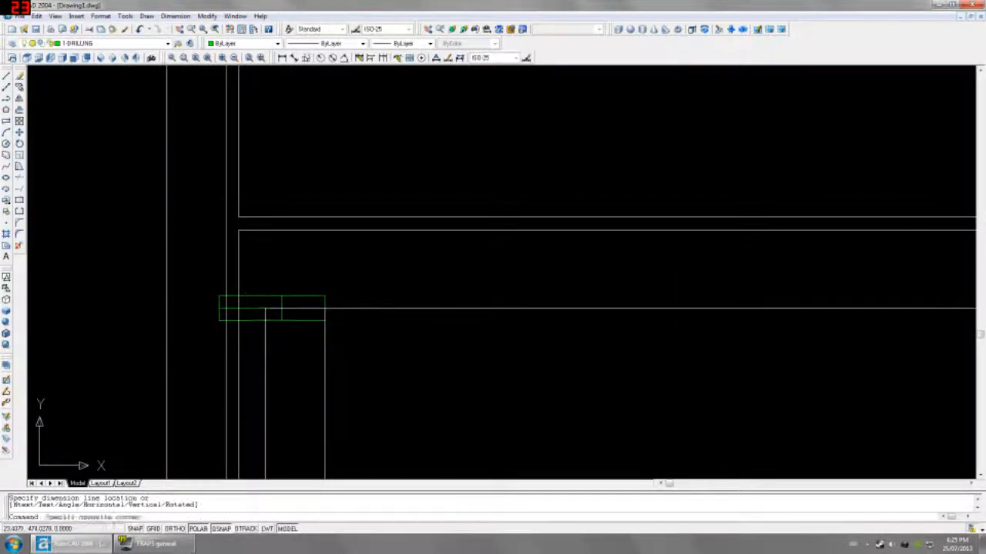
{"action": "left_click", "coordinate": [261, 301]}
{"action": "type", "text": "m"}
{"action": "key", "text": "Return"}
{"action": "left_click", "coordinate": [298, 268]}
{"action": "type", "text": "@34,0"}
{"action": "key", "text": "Return"}
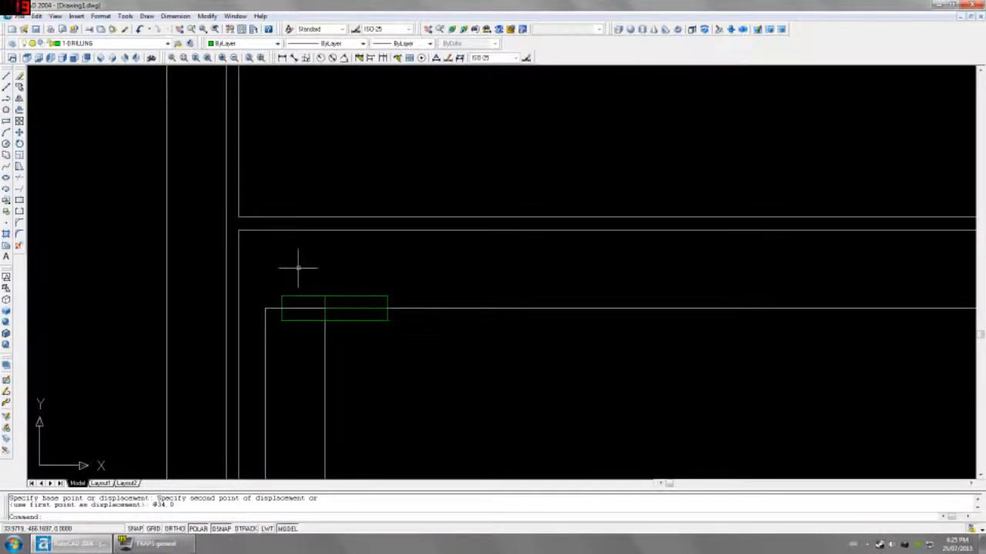
{"action": "left_click", "coordinate": [51, 58]}
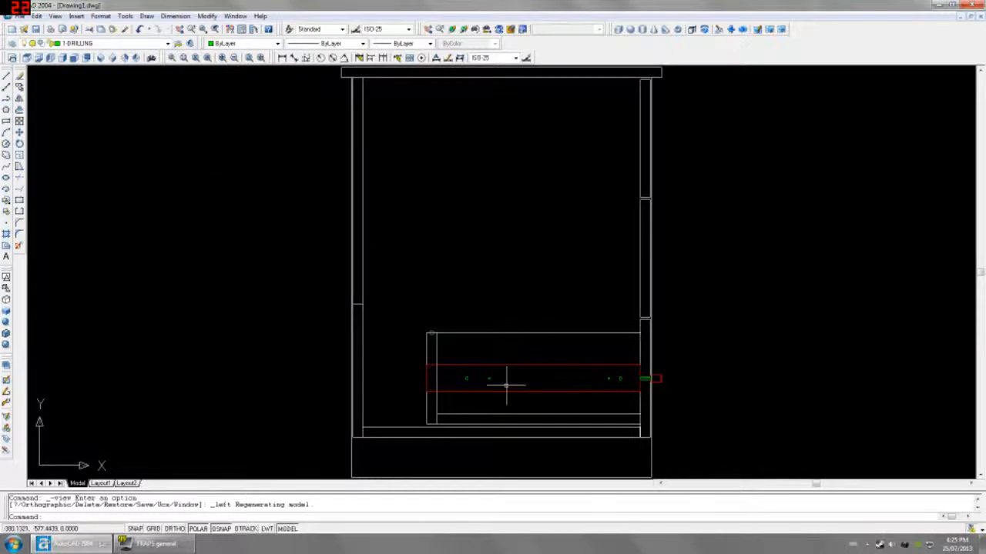
{"action": "scroll", "coordinate": [506, 385], "scroll_direction": "up", "scroll_amount": 2}
{"action": "left_click", "coordinate": [380, 271]}
{"action": "left_click", "coordinate": [458, 330]}
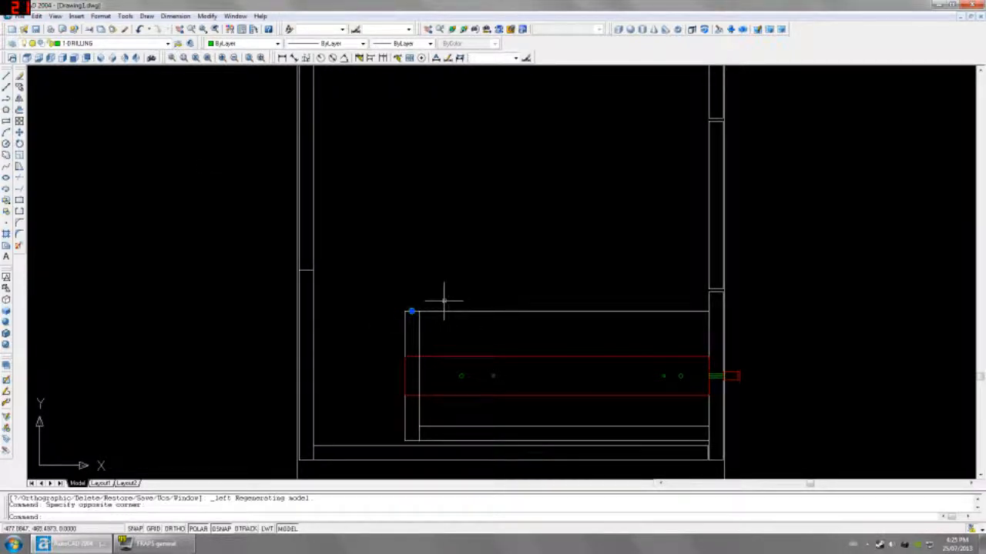
{"action": "type", "text": "M"}
{"action": "key", "text": "Return"}
{"action": "key", "text": "Escape"}
{"action": "key", "text": "Escape"}
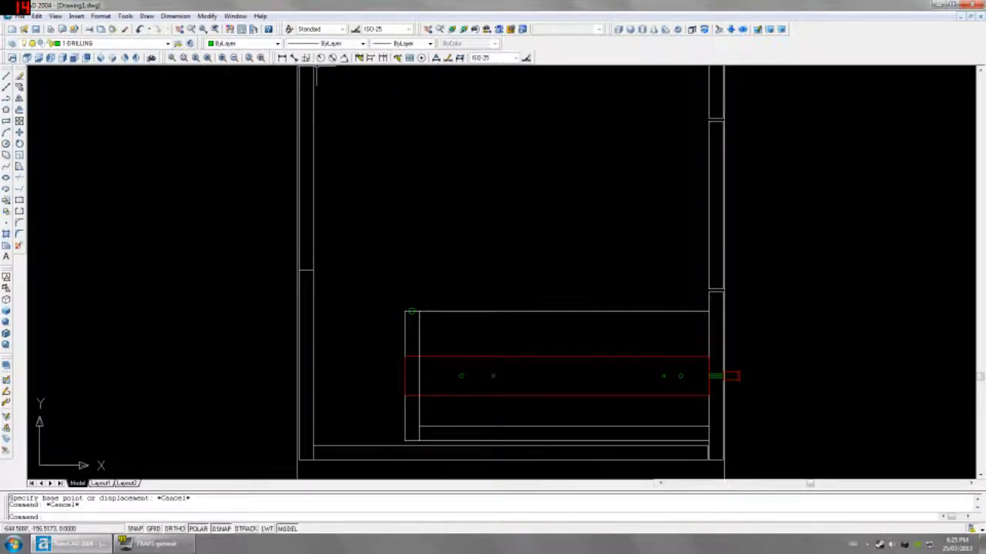
Dimension the vertical distance from the drawer slide's mid-height to the cylinders' centre at the drawer's upper back corner
{"action": "left_click", "coordinate": [283, 59]}
{"action": "left_click", "coordinate": [403, 368]}
{"action": "left_click", "coordinate": [407, 313]}
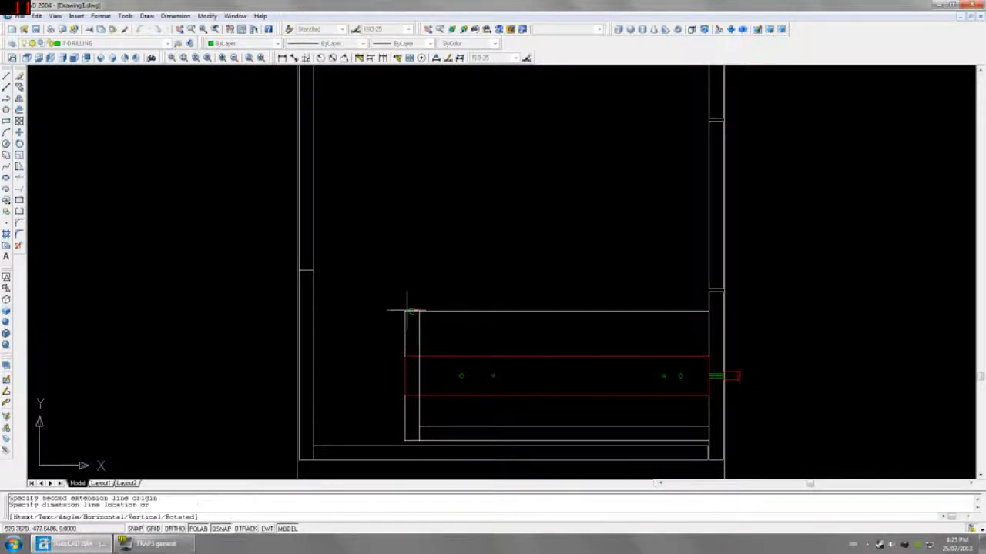
{"action": "left_click", "coordinate": [380, 324]}
Move the two cylinders down by @0,-85.5 to the mid-height of the drawer slide
{"action": "left_click", "coordinate": [407, 297]}
{"action": "left_click", "coordinate": [440, 332]}
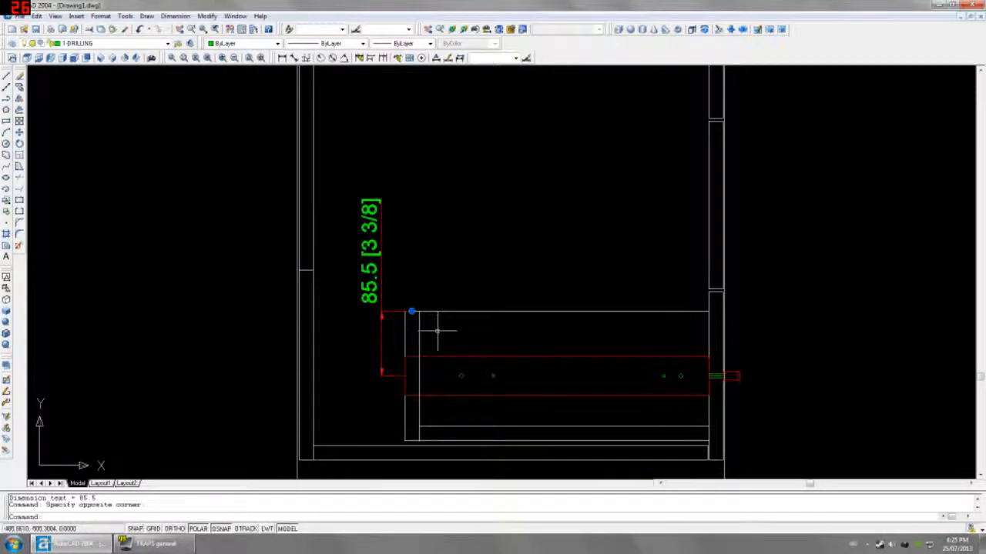
{"action": "type", "text": "M"}
{"action": "key", "text": "Return"}
{"action": "left_click", "coordinate": [450, 327]}
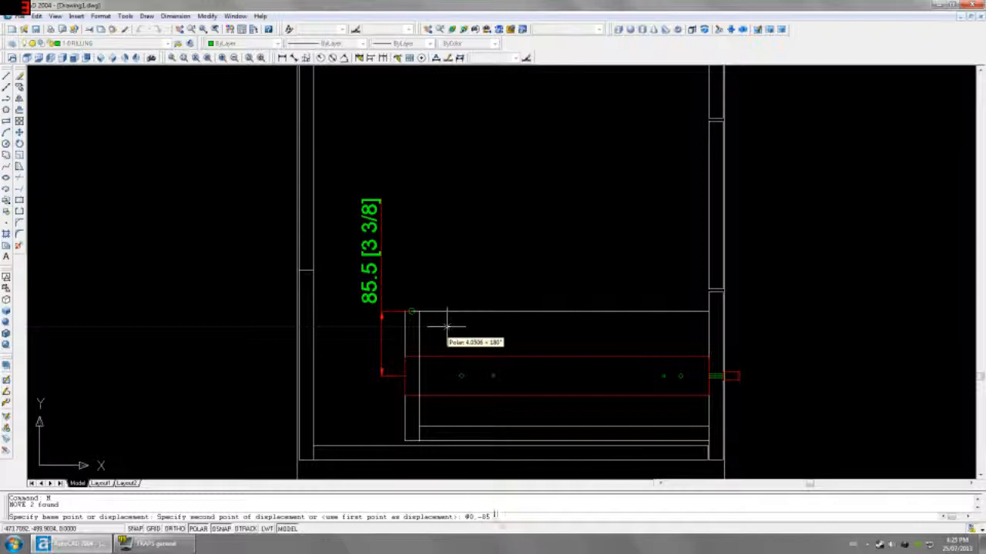
{"action": "type", "text": "@0,-85.5"}
{"action": "key", "text": "Return"}
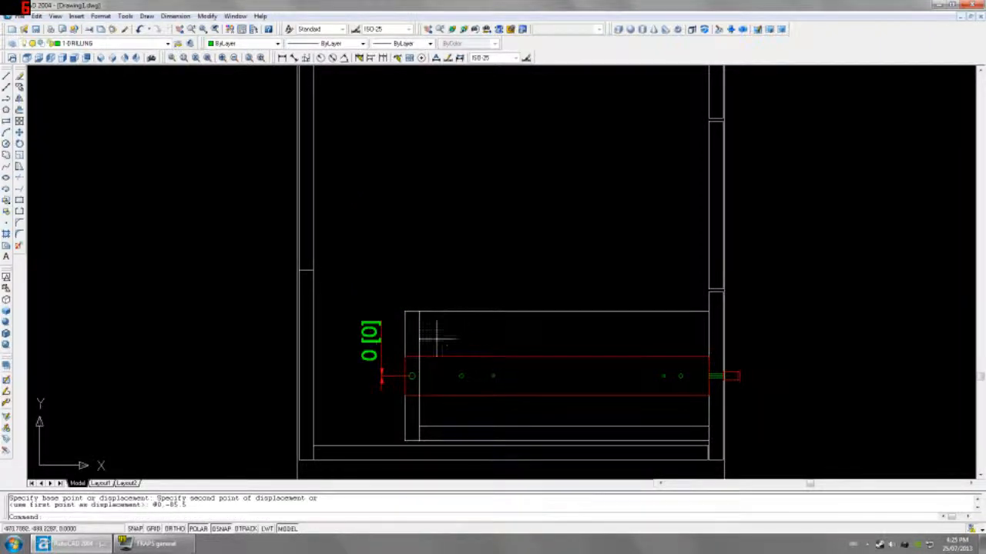
Delete the vertical dimension behind the drawer's back panel
{"action": "key", "text": "Escape"}
{"action": "key", "text": "Escape"}
{"action": "left_click", "coordinate": [377, 343]}
{"action": "left_click", "coordinate": [355, 352]}
{"action": "key", "text": "Delete"}
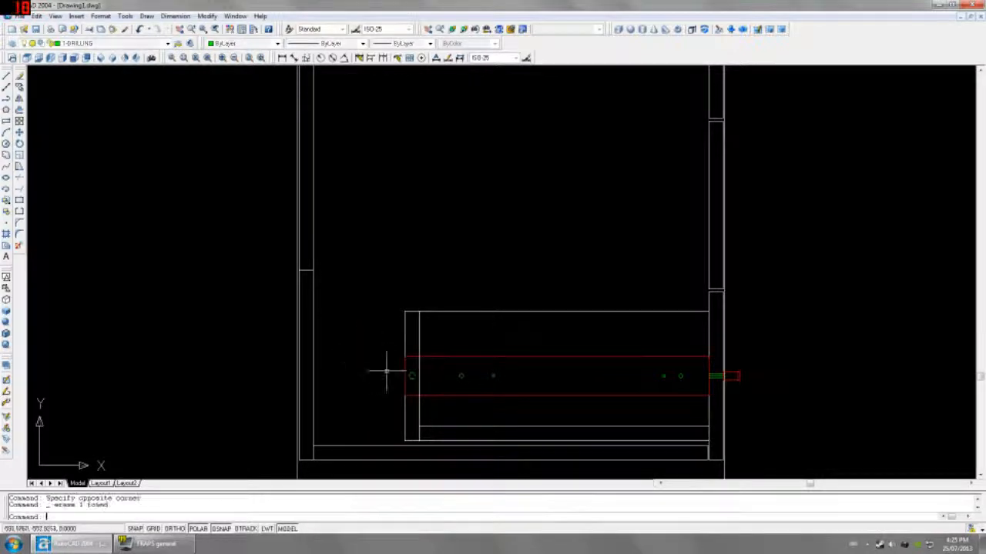
Move the two cylinders in the drawer's back panel up by @0,50
{"action": "scroll", "coordinate": [387, 371], "scroll_direction": "up", "scroll_amount": 3}
{"action": "left_click", "coordinate": [386, 354]}
{"action": "left_click", "coordinate": [476, 408]}
{"action": "type", "text": "M"}
{"action": "key", "text": "Return"}
{"action": "left_click", "coordinate": [469, 379]}
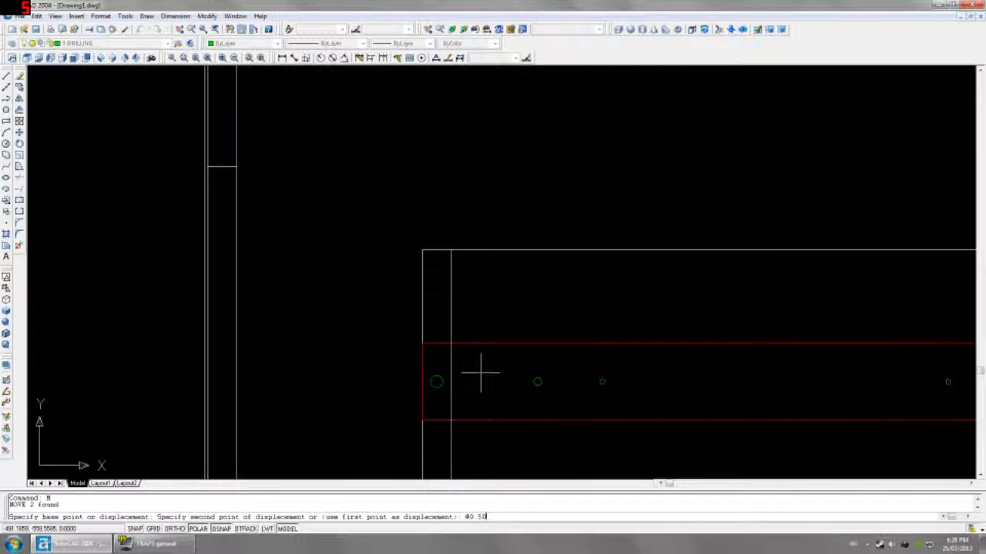
{"action": "type", "text": "@0.50"}
{"action": "key", "text": "Return"}
Mirror the back panel's cylinders about the horizontal centreline of the drawer slide, keeping the originals
{"action": "left_click", "coordinate": [373, 264]}
{"action": "left_click", "coordinate": [500, 338]}
{"action": "type", "text": "mi"}
{"action": "key", "text": "Return"}
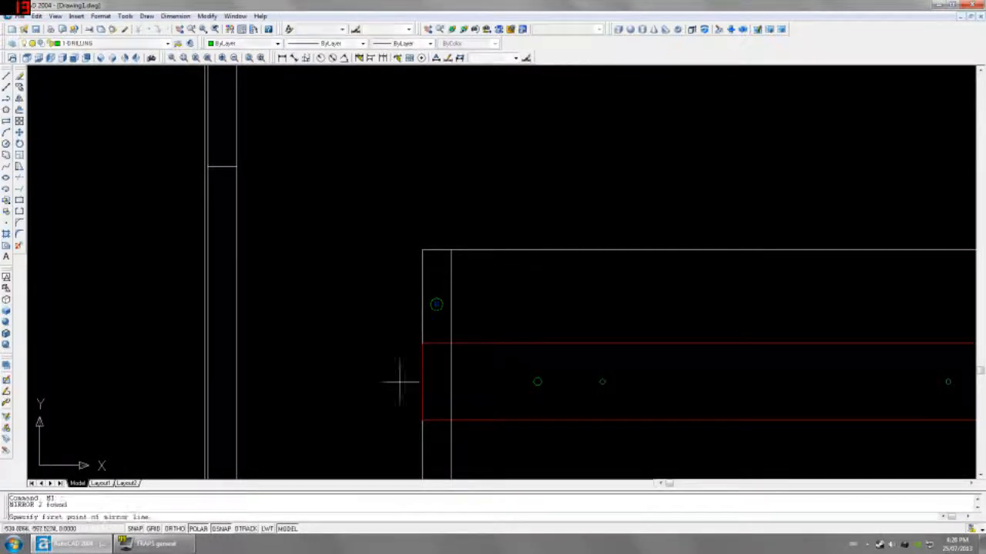
{"action": "left_click", "coordinate": [420, 383]}
{"action": "left_click", "coordinate": [395, 384]}
{"action": "key", "text": "Return"}
{"action": "middle_click_drag", "start_coordinate": [475, 411], "coordinate": [440, 369]}
{"action": "scroll", "coordinate": [472, 307], "scroll_direction": "down", "scroll_amount": 2}
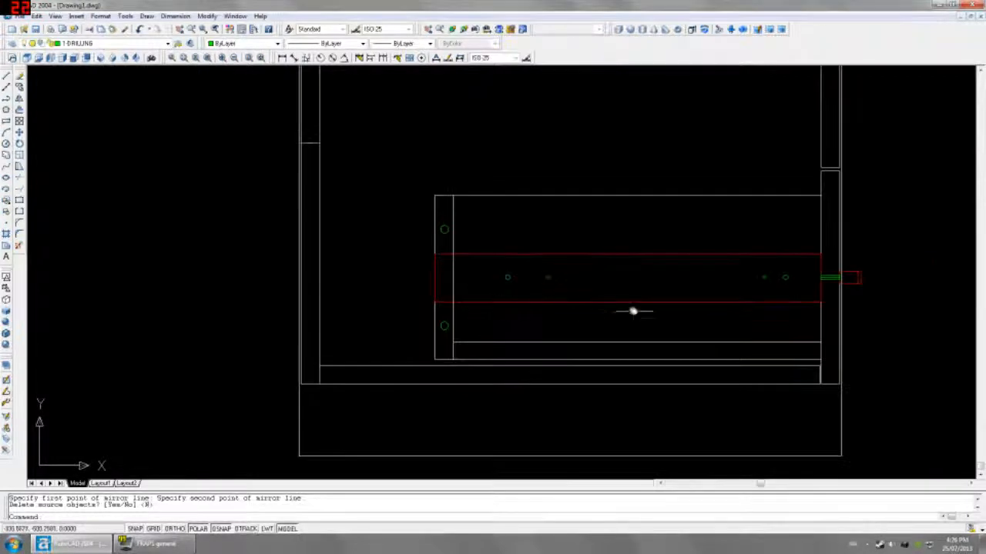
{"action": "middle_click_drag", "start_coordinate": [572, 300], "coordinate": [516, 295]}
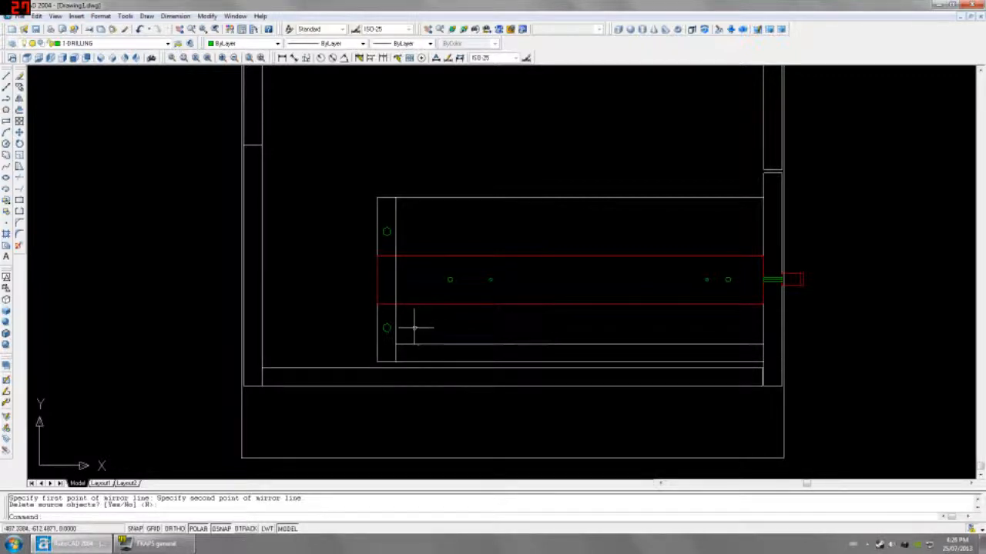
Measure the vertical distance from the lower back panel hole to the middle of the drawer bottom's thickness
{"action": "left_click", "coordinate": [283, 58]}
{"action": "scroll", "coordinate": [378, 362], "scroll_direction": "up", "scroll_amount": 3}
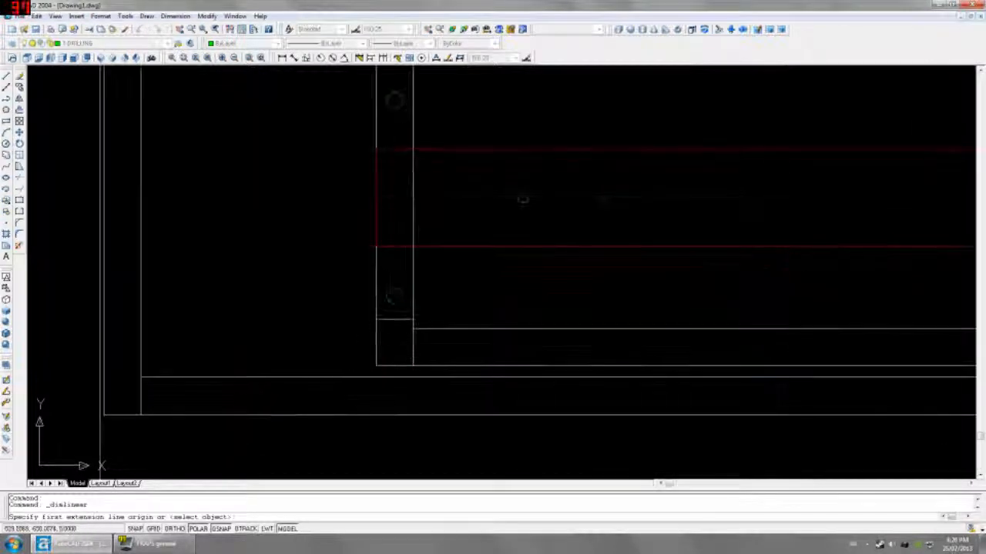
{"action": "left_click", "coordinate": [393, 296]}
{"action": "left_click", "coordinate": [413, 347]}
{"action": "scroll", "coordinate": [305, 321], "scroll_direction": "down", "scroll_amount": 2}
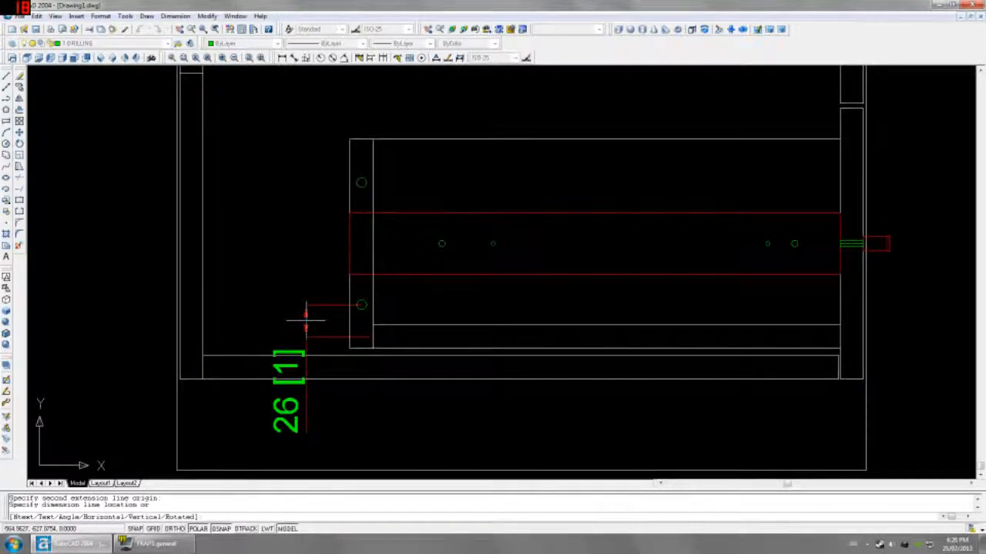
{"action": "key", "text": "Escape"}
Copy the lower back panel cylinders by @9.5,-26 to the back edge of the drawer bottom
{"action": "left_click", "coordinate": [320, 283]}
{"action": "left_click", "coordinate": [383, 324]}
{"action": "type", "text": "CO"}
{"action": "key", "text": "Return"}
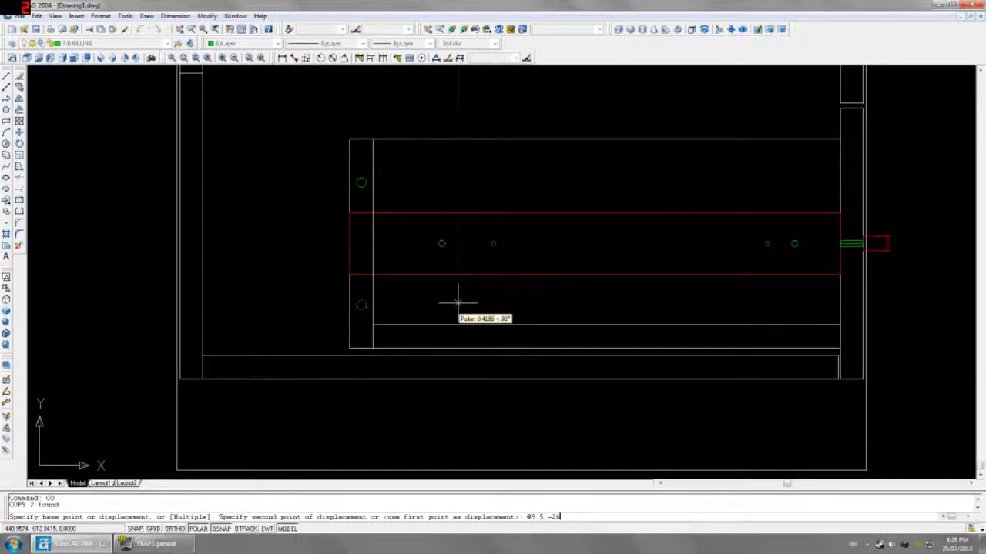
{"action": "key", "text": "Return"}
Dimension the horizontal distance from the copied hole's centre to the midpoint of the drawer bottom's upper edge
{"action": "scroll", "coordinate": [424, 338], "scroll_direction": "up", "scroll_amount": 3}
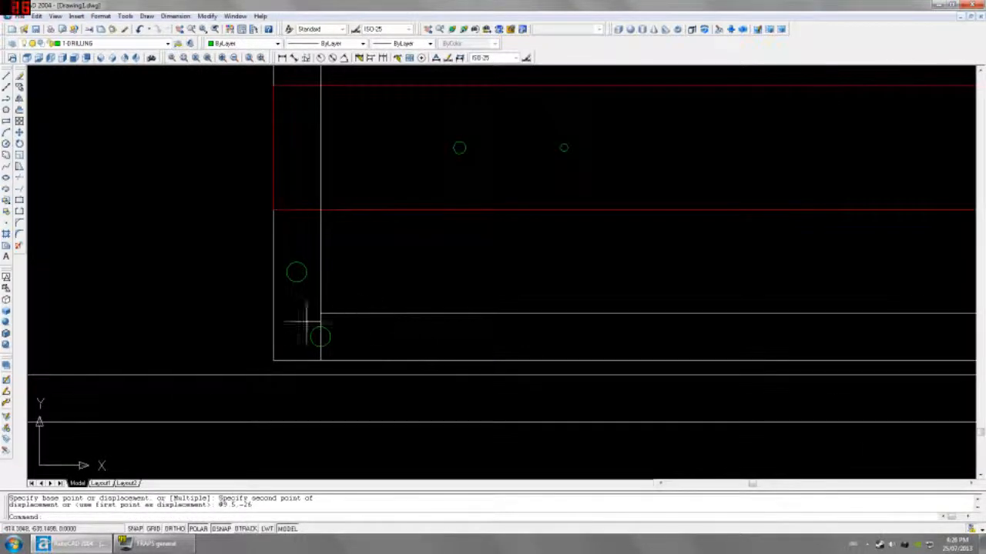
{"action": "left_click", "coordinate": [282, 58]}
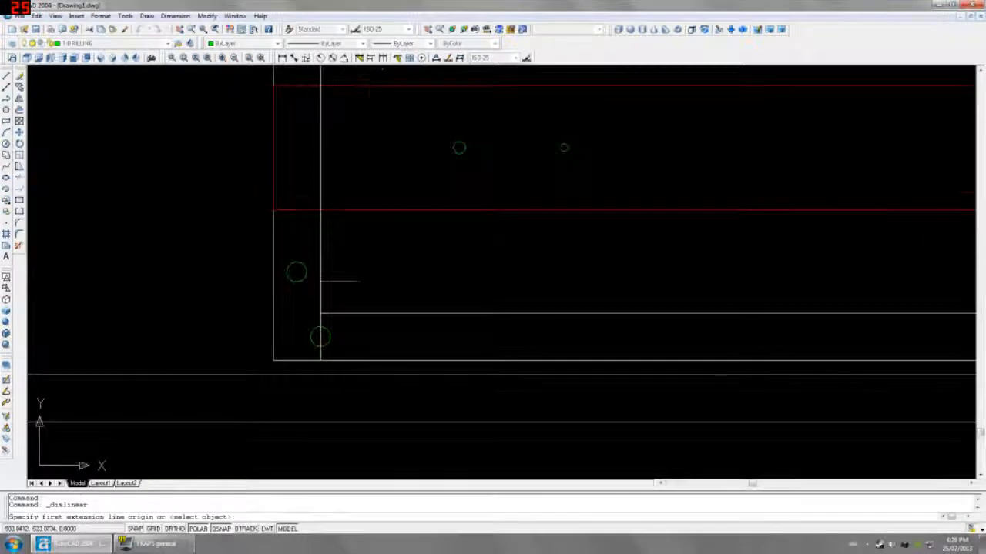
{"action": "scroll", "coordinate": [325, 315], "scroll_direction": "down", "scroll_amount": 2}
{"action": "left_click", "coordinate": [328, 320]}
{"action": "left_click", "coordinate": [623, 306]}
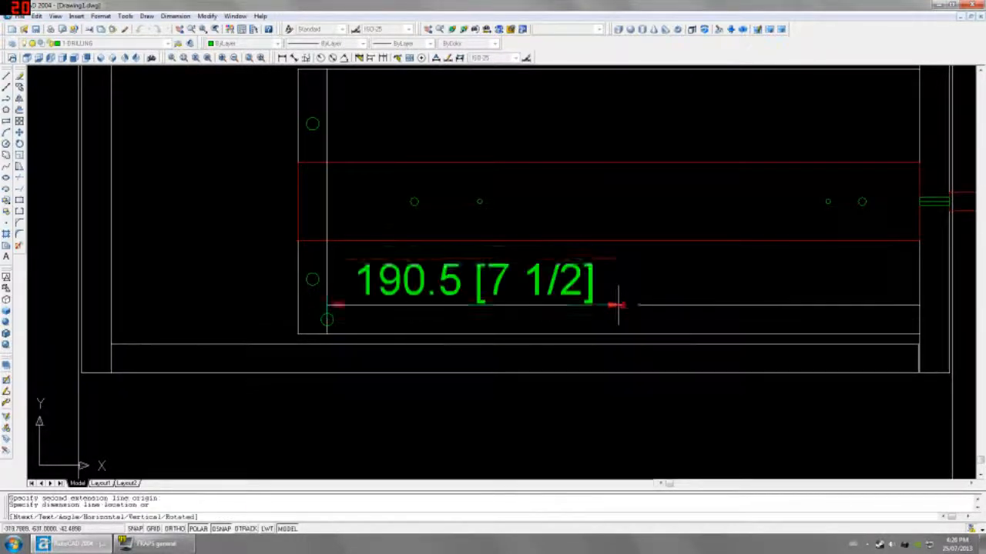
{"action": "left_click", "coordinate": [623, 283]}
{"action": "left_click", "coordinate": [302, 315]}
{"action": "left_click", "coordinate": [368, 337]}
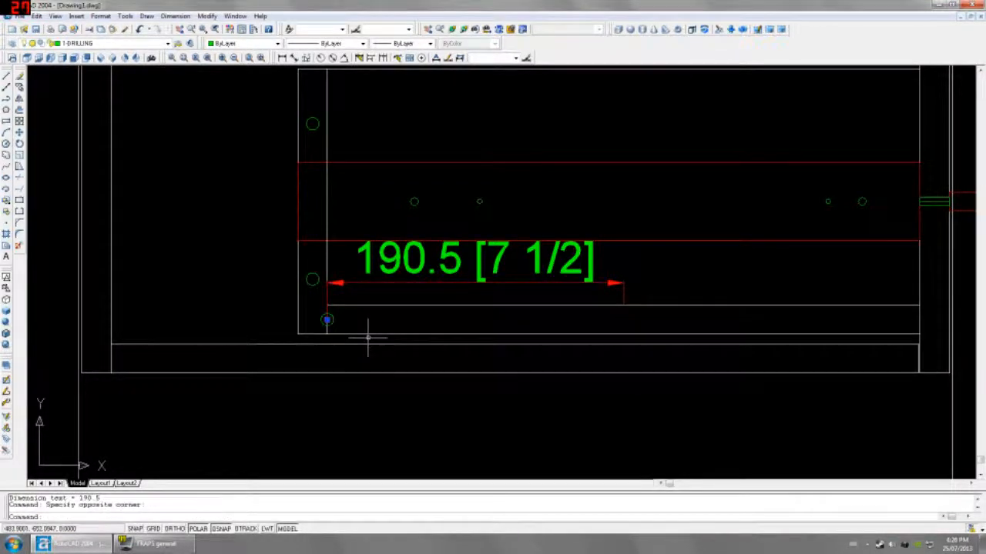
{"action": "type", "text": "m"}
{"action": "key", "text": "Return"}
{"action": "left_click", "coordinate": [419, 316]}
{"action": "right_click", "coordinate": [419, 315], "text": "shift"}
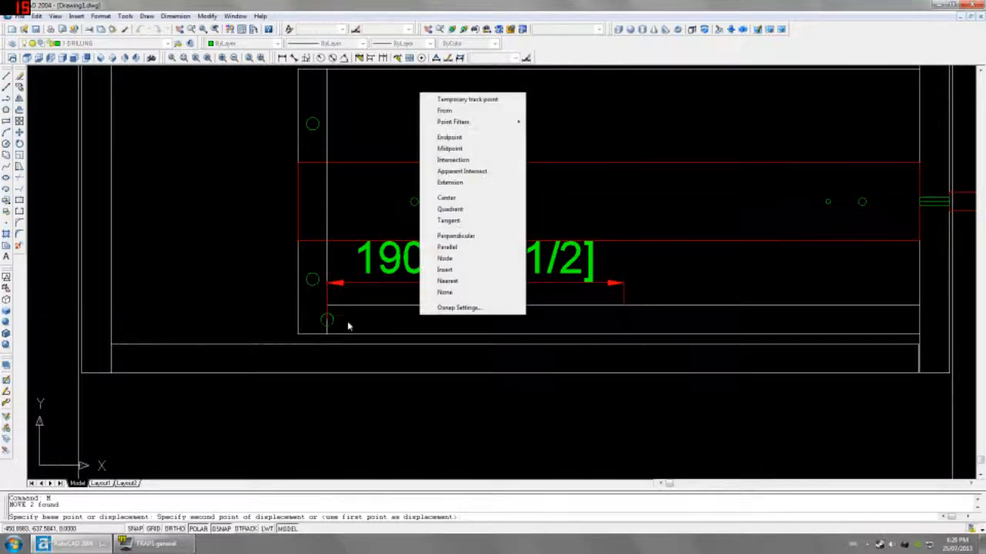
{"action": "left_click", "coordinate": [315, 4]}
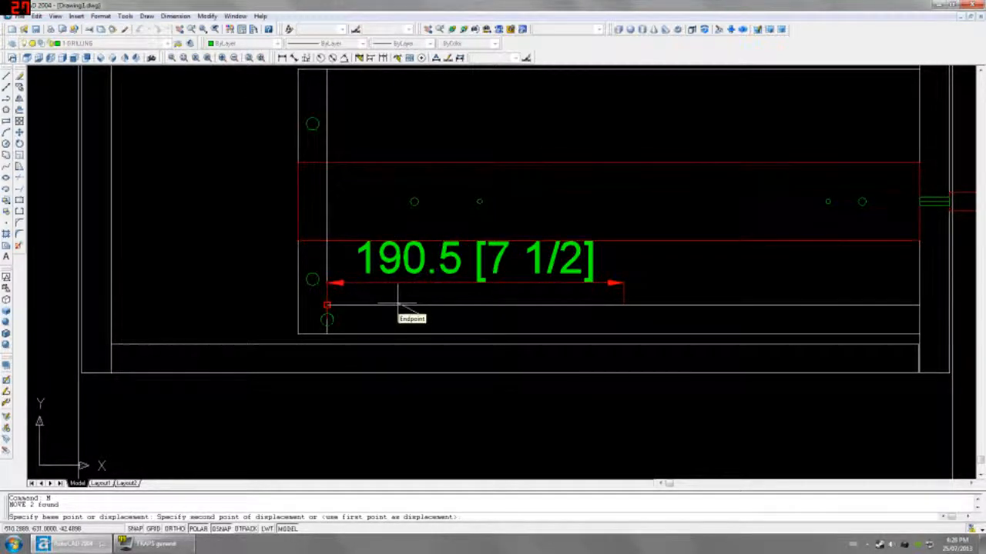
{"action": "type", "text": "@190.5,0"}
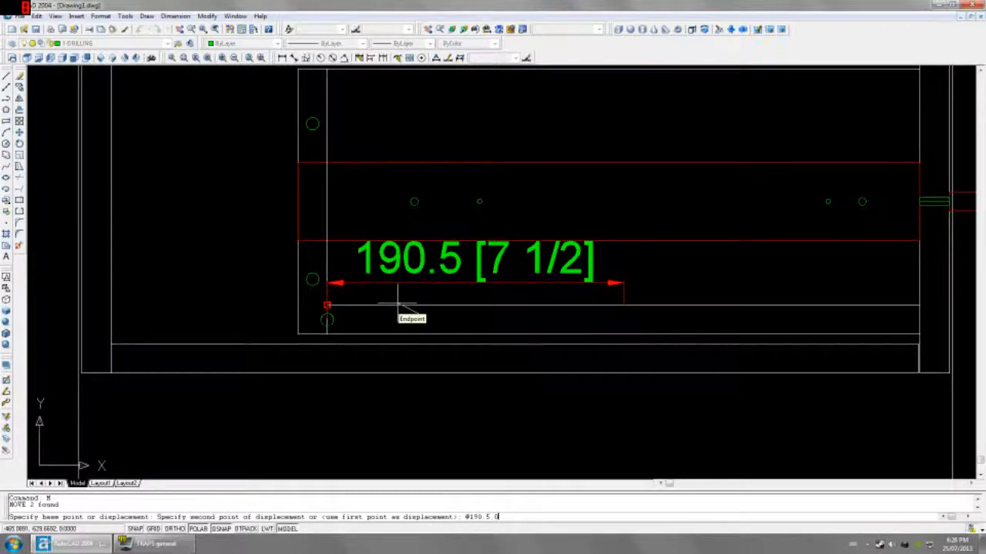
{"action": "key", "text": "Return"}
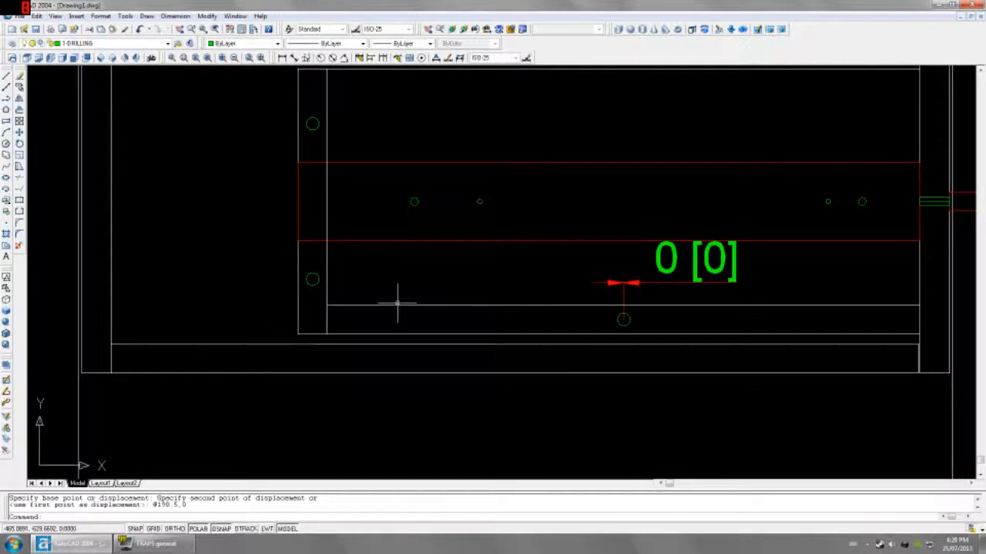
{"action": "left_click", "coordinate": [621, 283]}
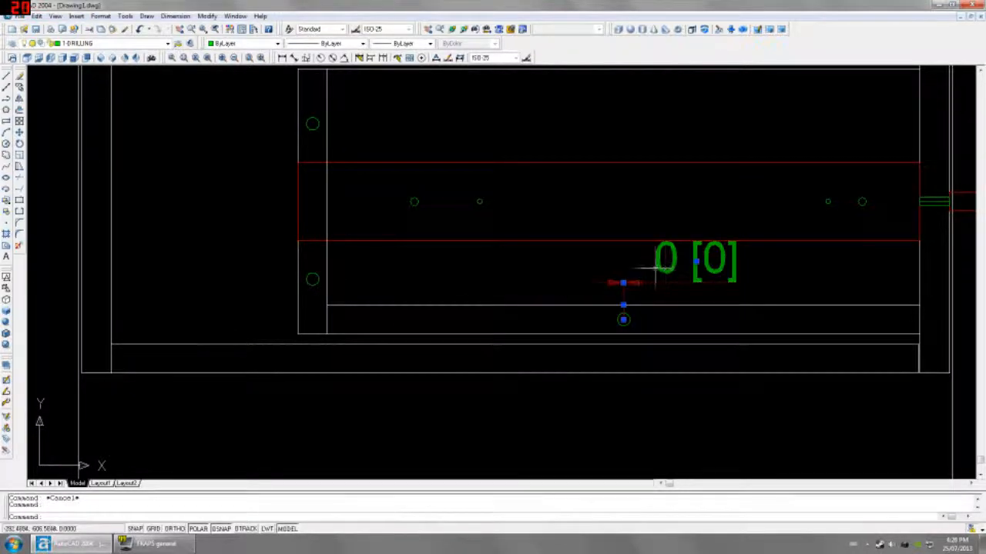
{"action": "key", "text": "Delete"}
Try to copy the drawer bottom's cylinders by @0,100,0 and undo the copy
{"action": "left_click", "coordinate": [590, 283]}
{"action": "left_click", "coordinate": [655, 346]}
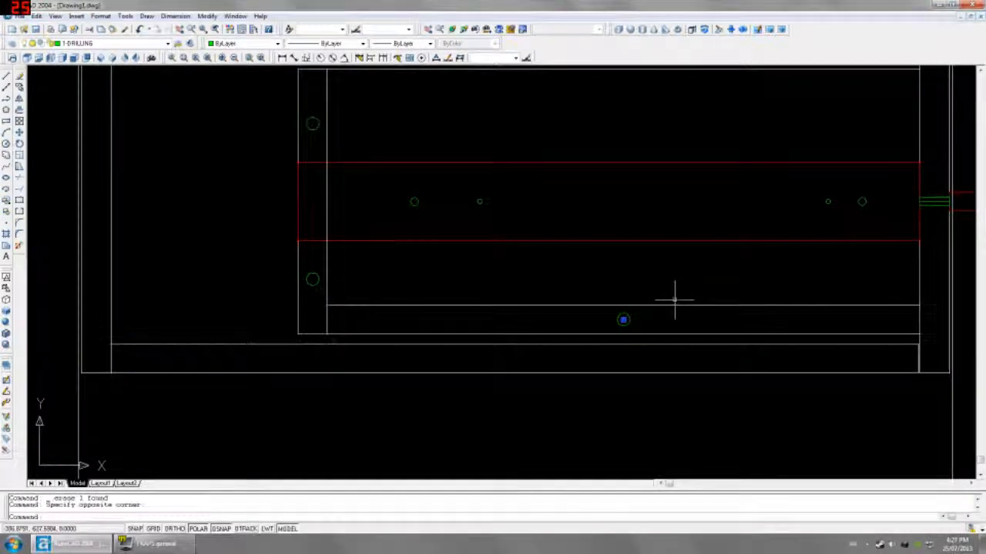
{"action": "middle_click_drag", "start_coordinate": [671, 297], "coordinate": [594, 346]}
{"action": "type", "text": "co"}
{"action": "key", "text": "Return"}
{"action": "left_click", "coordinate": [611, 325]}
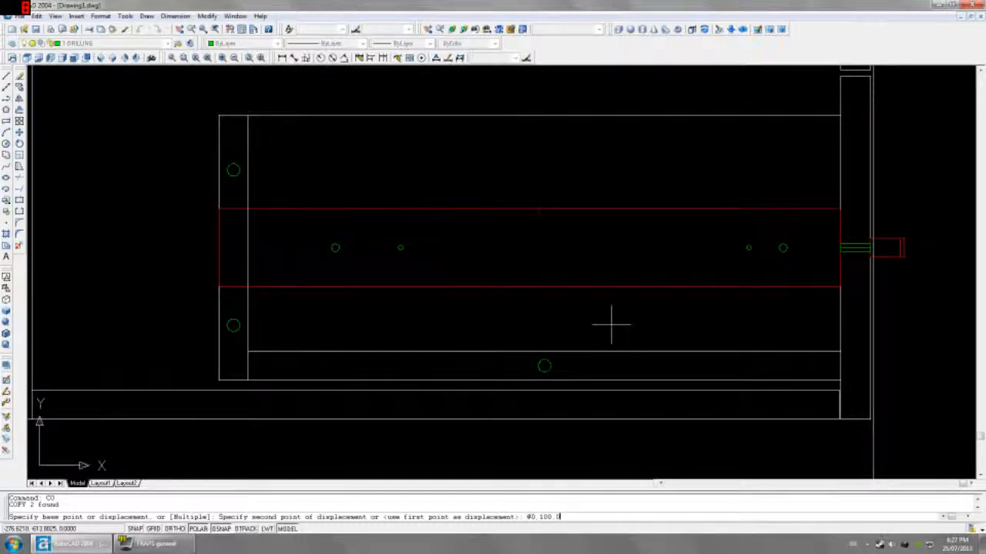
{"action": "key", "text": "Return"}
{"action": "key", "text": "ctrl+z"}
{"action": "left_click", "coordinate": [516, 324]}
{"action": "left_click", "coordinate": [599, 409]}
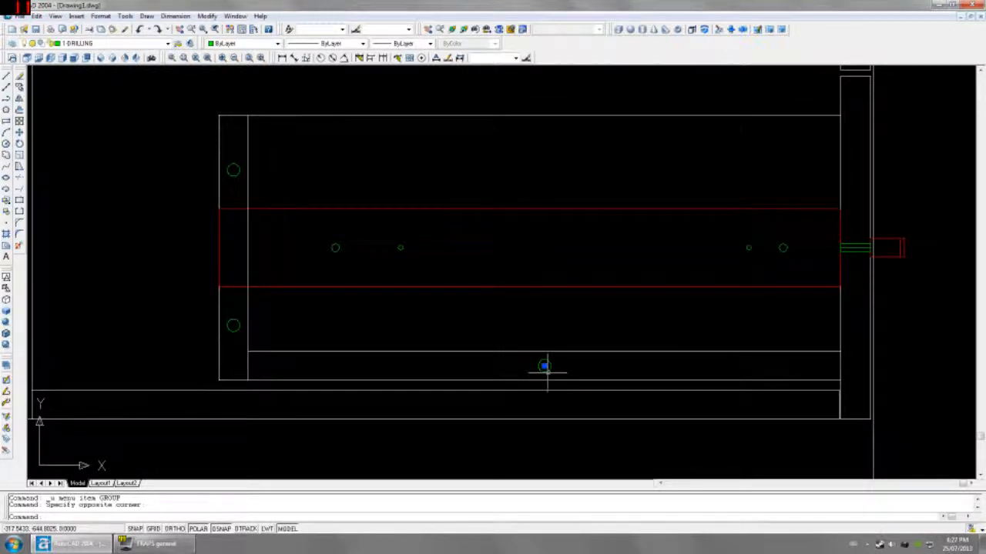
{"action": "type", "text": "co"}
{"action": "key", "text": "Return"}
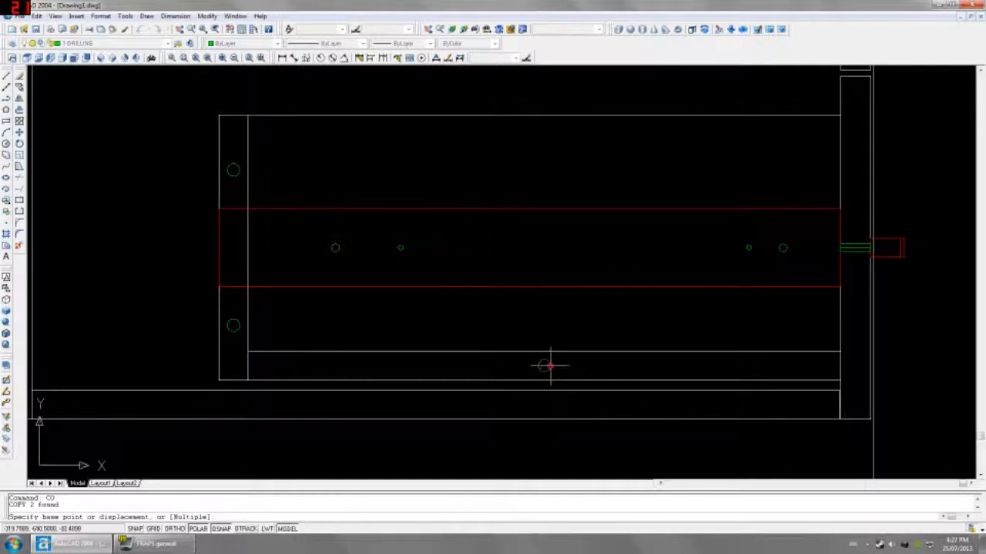
{"action": "type", "text": "@100,0"}
{"action": "key", "text": "Return"}
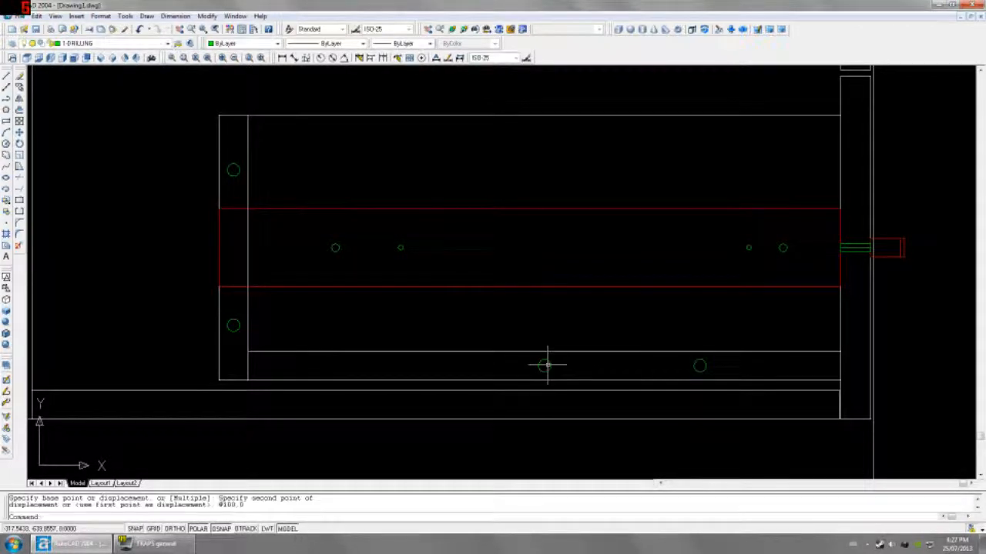
{"action": "left_click", "coordinate": [674, 320]}
{"action": "left_click", "coordinate": [728, 393]}
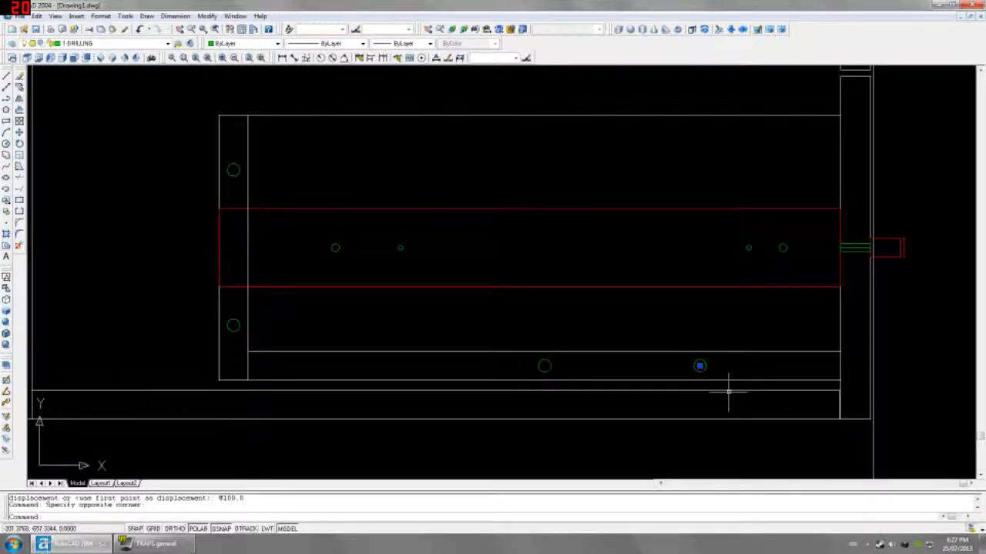
{"action": "type", "text": "M"}
{"action": "key", "text": "Return"}
{"action": "left_click", "coordinate": [658, 335]}
{"action": "type", "text": "@"}
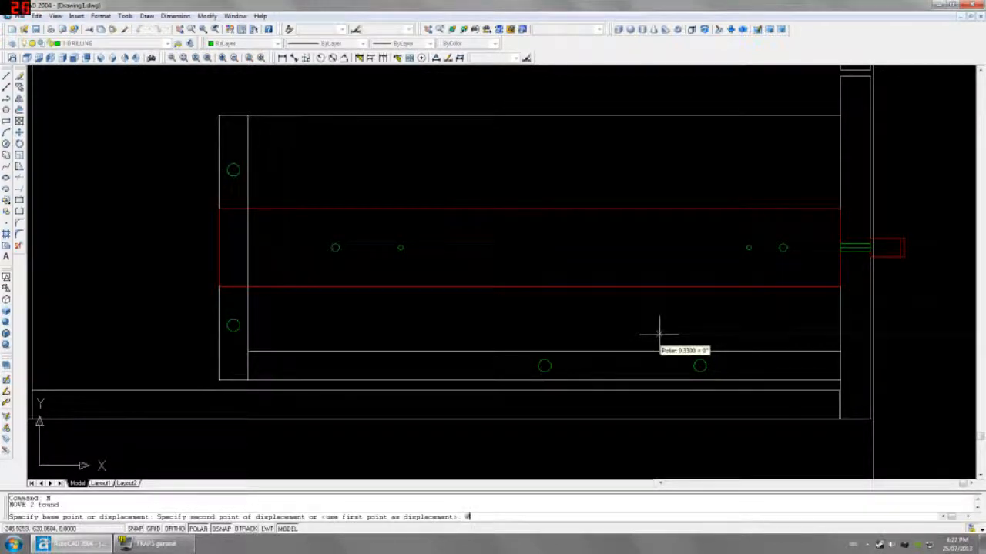
{"action": "type", "text": "25,0"}
{"action": "key", "text": "Return"}
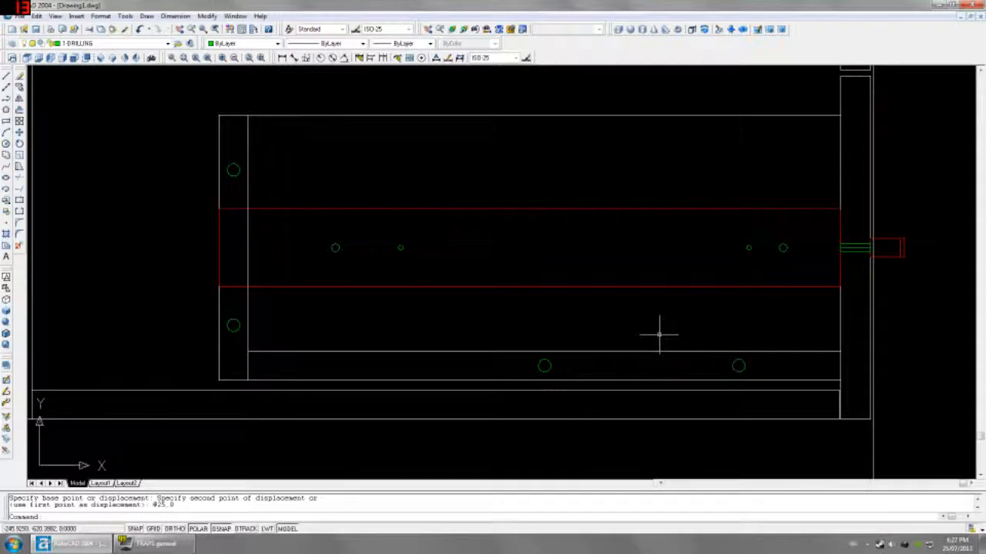
{"action": "left_click", "coordinate": [689, 332]}
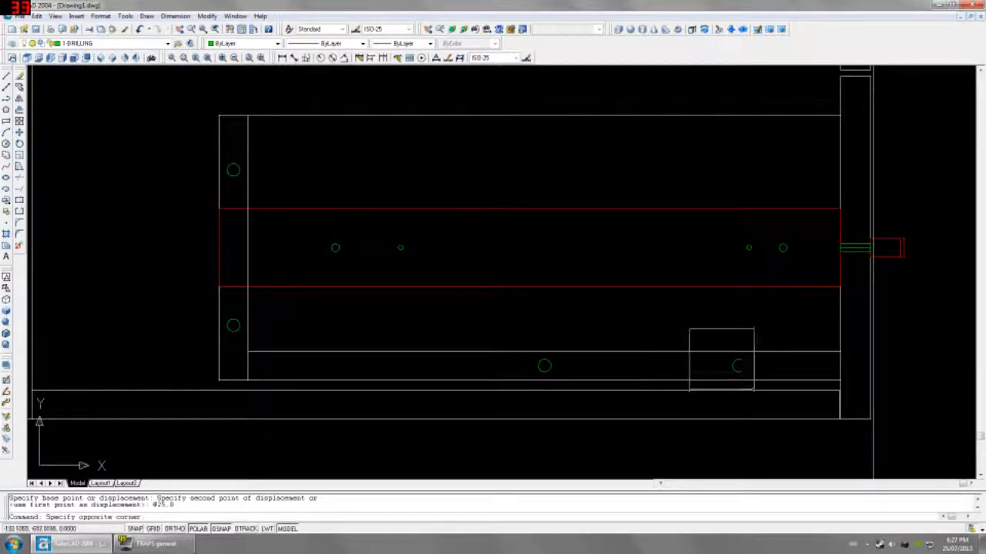
{"action": "left_click", "coordinate": [766, 391]}
{"action": "type", "text": "m"}
{"action": "key", "text": "Return"}
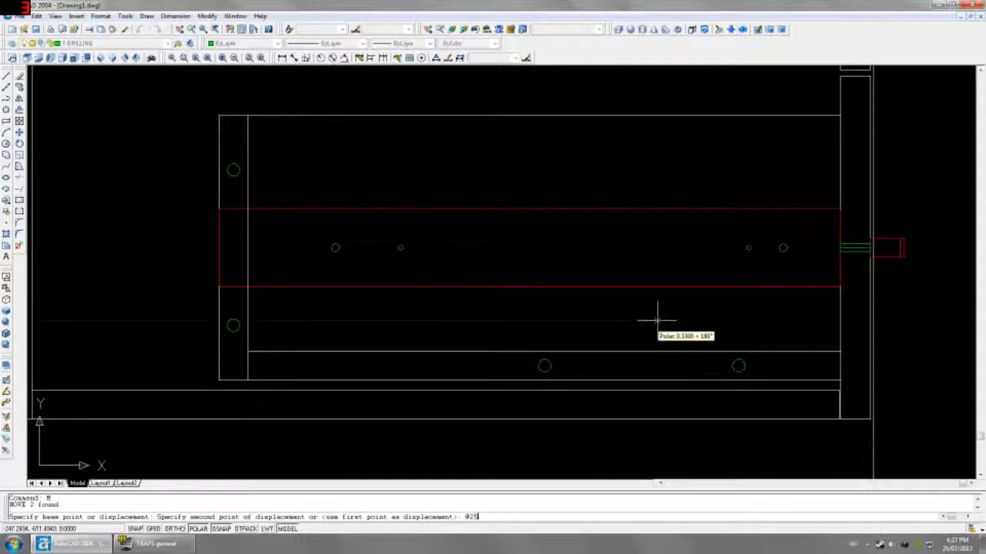
{"action": "key", "text": "Return"}
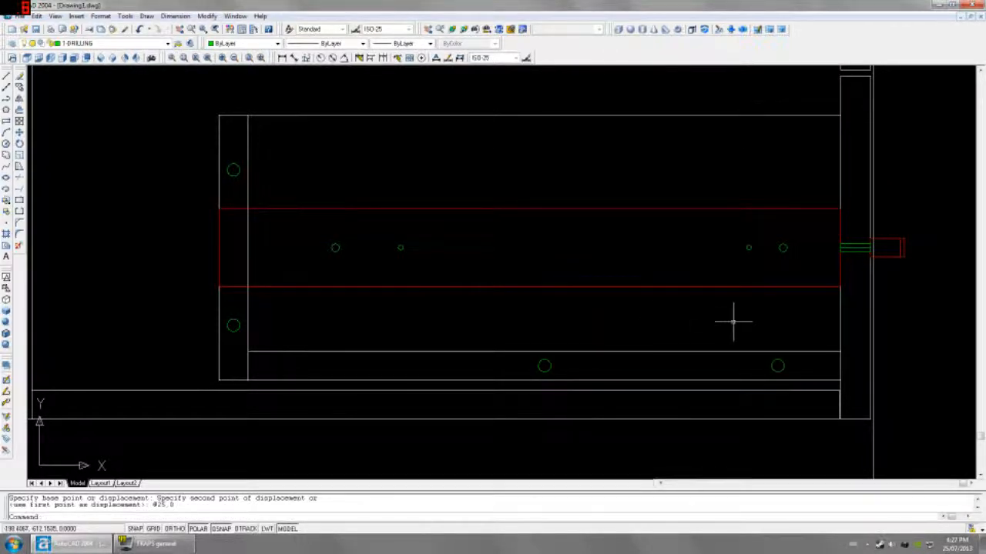
Mirror the frontmost drawer bottom cylinders about a vertical line through the middle cylinder, keeping the originals
{"action": "left_click", "coordinate": [748, 348]}
{"action": "left_click", "coordinate": [804, 385]}
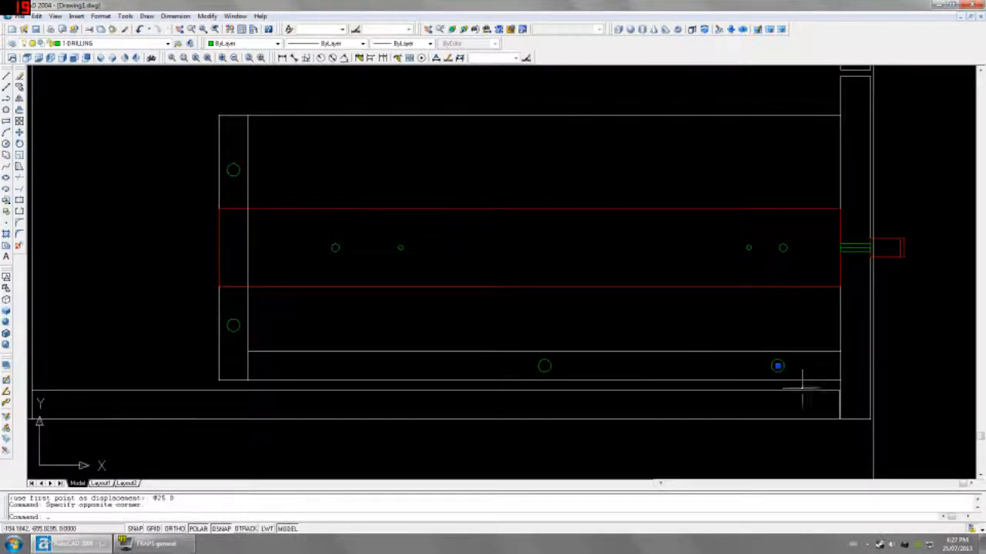
{"action": "type", "text": "mi"}
{"action": "key", "text": "Return"}
{"action": "left_click", "coordinate": [544, 366]}
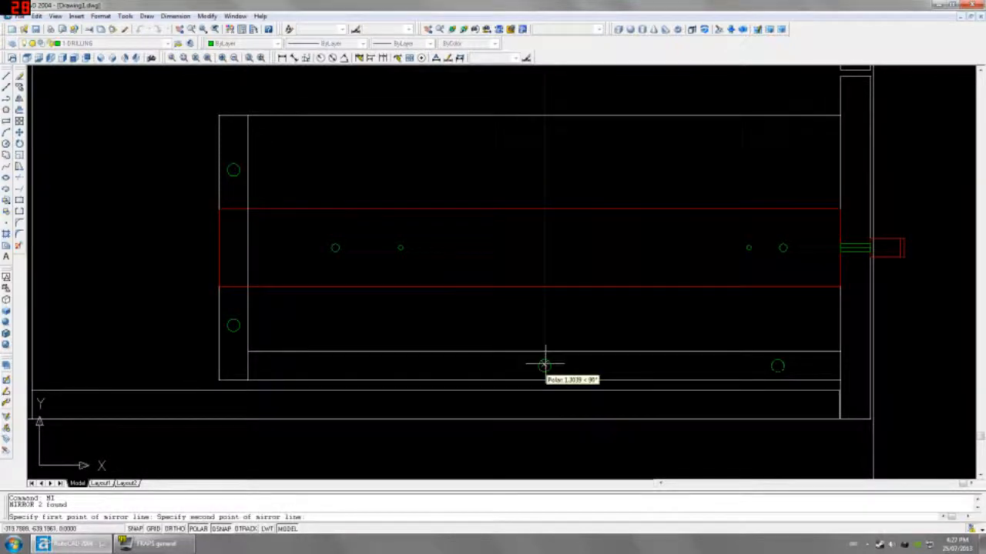
{"action": "left_click", "coordinate": [545, 331]}
{"action": "key", "text": "Return"}
{"action": "scroll", "coordinate": [631, 429], "scroll_direction": "down", "scroll_amount": 2}
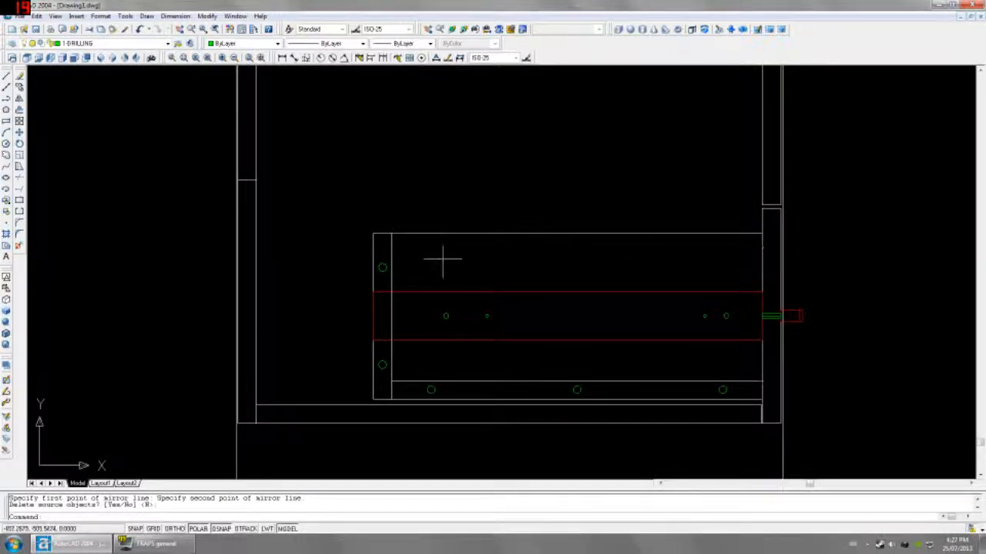
Copy the upper cylinders of the drawer back to the clipboard, with their centre as base point
{"action": "left_click", "coordinate": [352, 253]}
{"action": "left_click", "coordinate": [411, 279]}
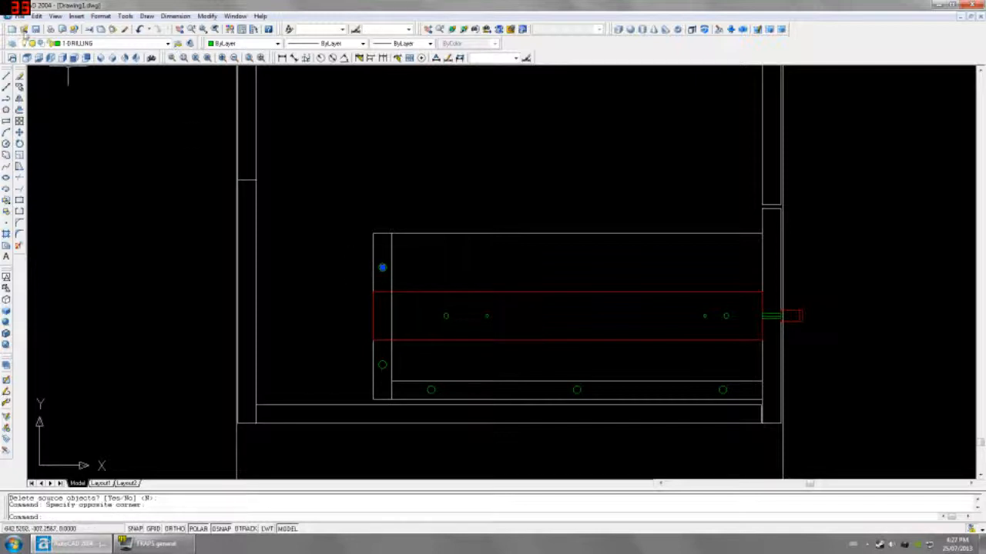
{"action": "left_click", "coordinate": [37, 16]}
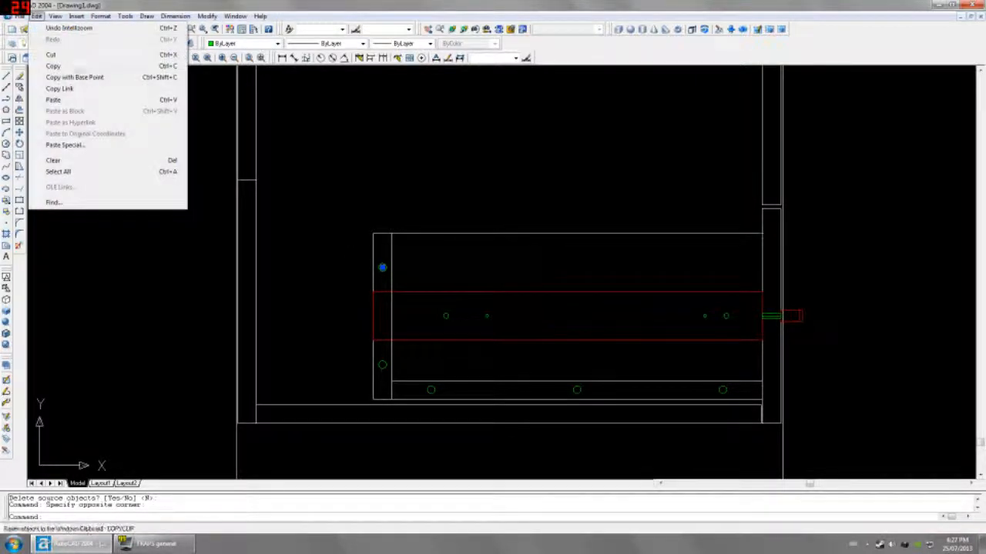
{"action": "left_click", "coordinate": [73, 77]}
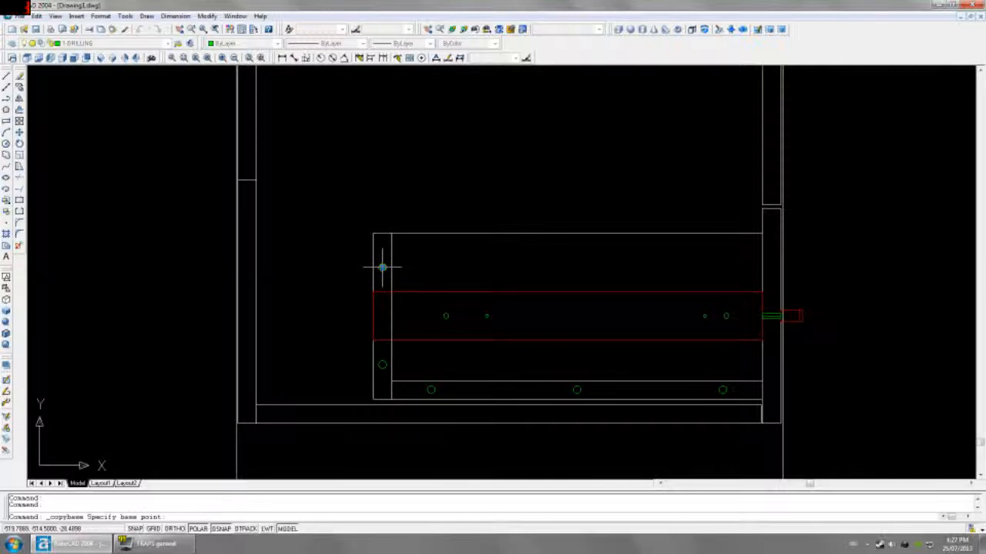
{"action": "left_click", "coordinate": [382, 267]}
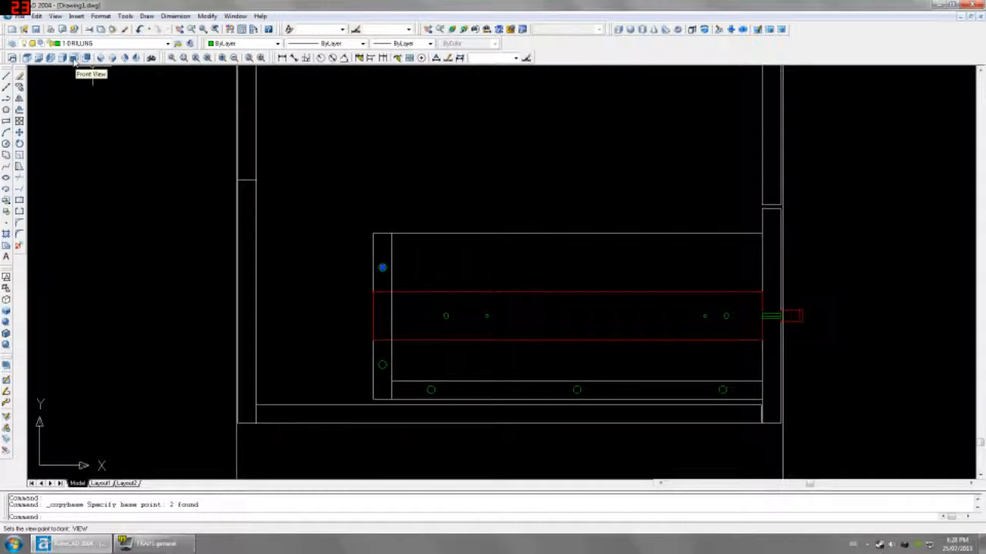
Paste the copied cylinders in the front view at the outer end of the upper side-panel cylinder, and check their position in the left and southwest isometric views
{"action": "left_click", "coordinate": [74, 60]}
{"action": "scroll", "coordinate": [202, 333], "scroll_direction": "up", "scroll_amount": 3}
{"action": "scroll", "coordinate": [202, 333], "scroll_direction": "down", "scroll_amount": 2}
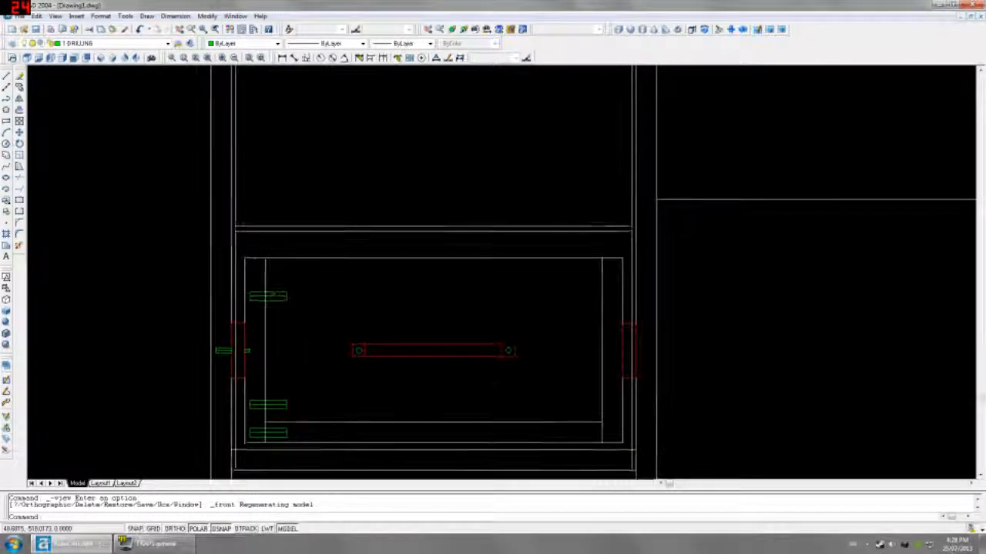
{"action": "left_click", "coordinate": [36, 16]}
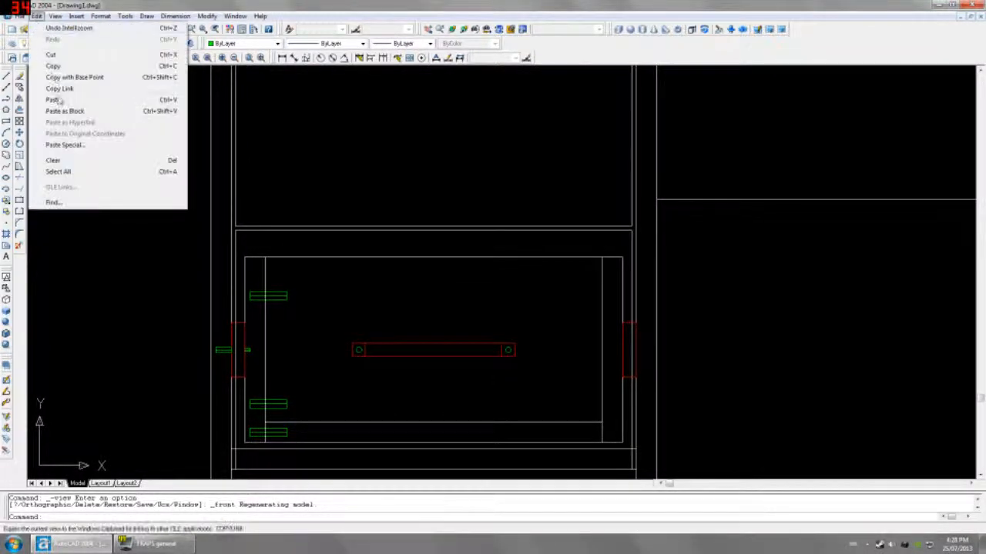
{"action": "left_click", "coordinate": [52, 100]}
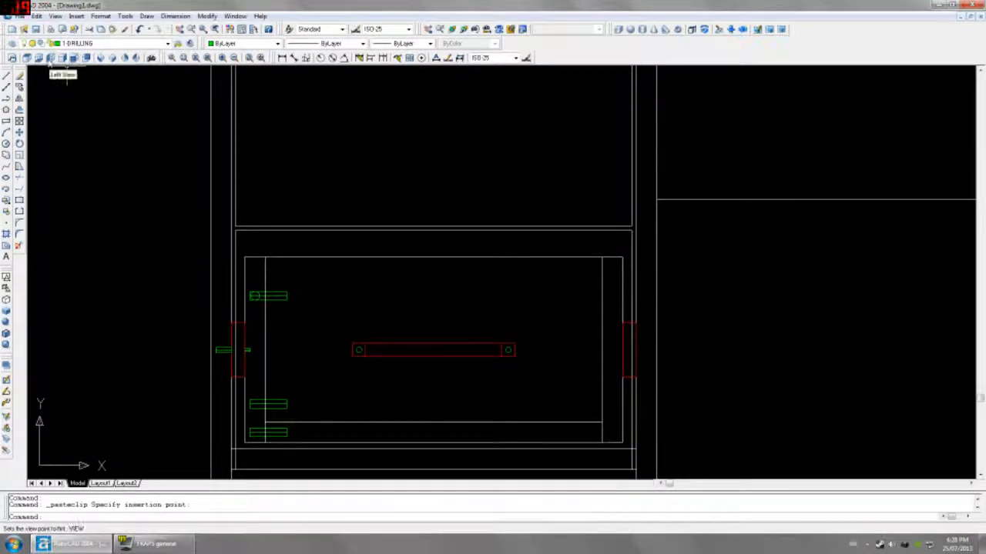
{"action": "left_click", "coordinate": [50, 58]}
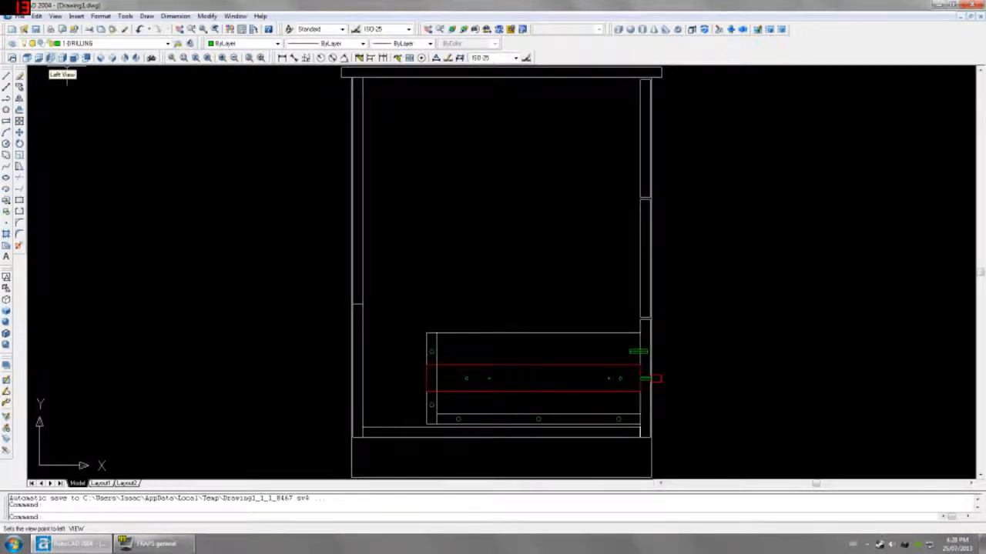
{"action": "left_click", "coordinate": [99, 58]}
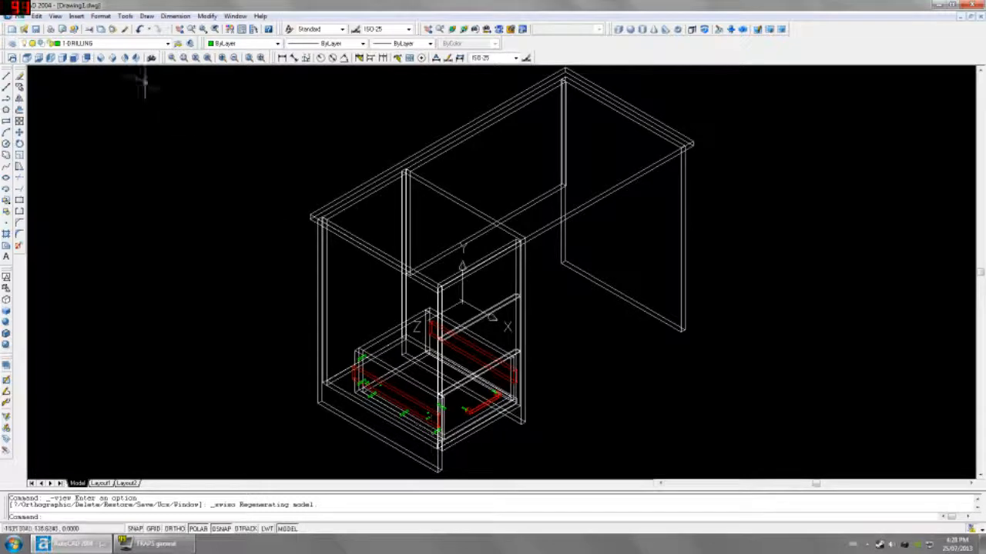
Measure the vertical distance between the upper and lower side-panel cylinders in the front view
{"action": "left_click", "coordinate": [75, 58]}
{"action": "left_click", "coordinate": [282, 57]}
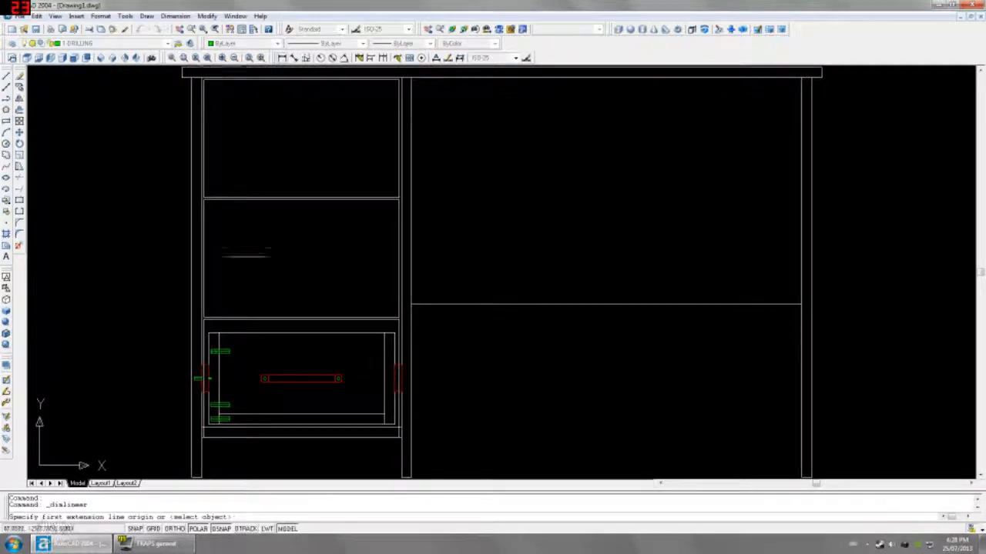
{"action": "scroll", "coordinate": [202, 308], "scroll_direction": "up", "scroll_amount": 3}
{"action": "left_click", "coordinate": [201, 291]}
{"action": "left_click", "coordinate": [189, 398]}
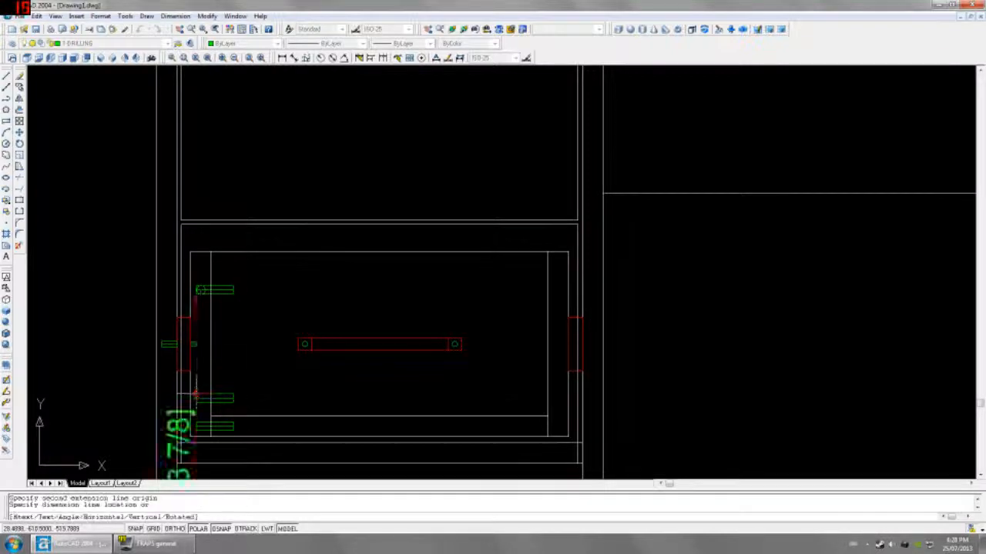
{"action": "scroll", "coordinate": [285, 391], "scroll_direction": "down", "scroll_amount": 2}
{"action": "scroll", "coordinate": [283, 392], "scroll_direction": "up", "scroll_amount": 2}
{"action": "key", "text": "Escape"}
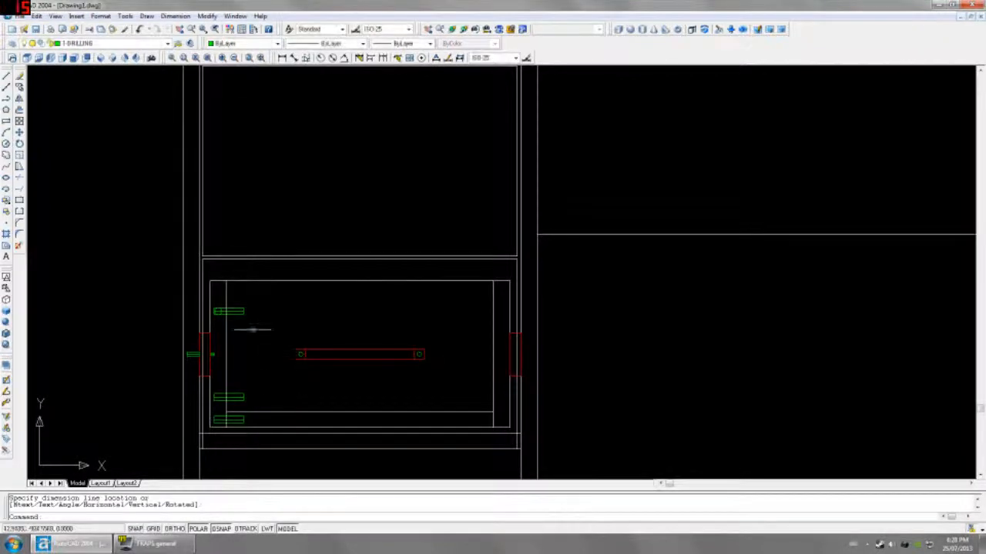
Copy the pasted upper cylinders by @0,-100 onto the lower side-panel cylinder
{"action": "scroll", "coordinate": [223, 313], "scroll_direction": "up", "scroll_amount": 2}
{"action": "scroll", "coordinate": [212, 322], "scroll_direction": "up", "scroll_amount": 3}
{"action": "left_click", "coordinate": [200, 291]}
{"action": "left_click", "coordinate": [232, 334]}
{"action": "scroll", "coordinate": [232, 335], "scroll_direction": "down", "scroll_amount": 4}
{"action": "type", "text": "co"}
{"action": "key", "text": "Return"}
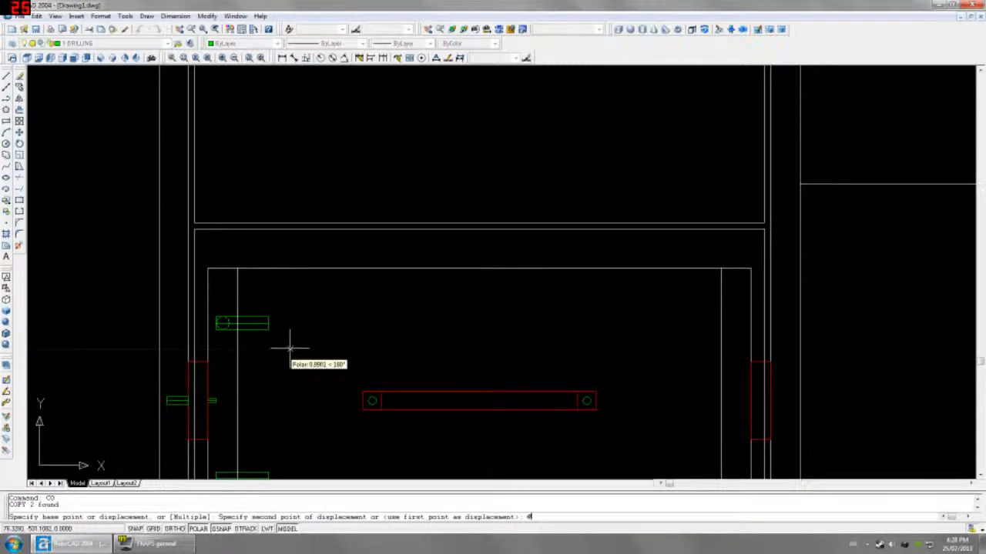
{"action": "type", "text": "@0,-100"}
{"action": "key", "text": "Return"}
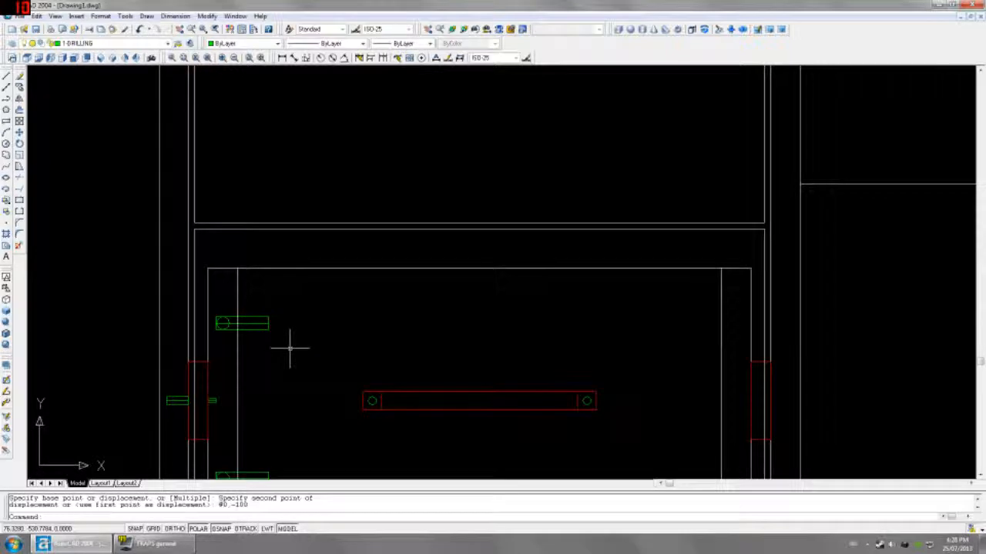
Mirror all slide and joint cylinders of one drawer side to the opposite side about the drawer bottom's midpoint, keeping the originals
{"action": "middle_click_drag", "start_coordinate": [288, 344], "coordinate": [276, 223]}
{"action": "scroll", "coordinate": [228, 304], "scroll_direction": "down", "scroll_amount": 1}
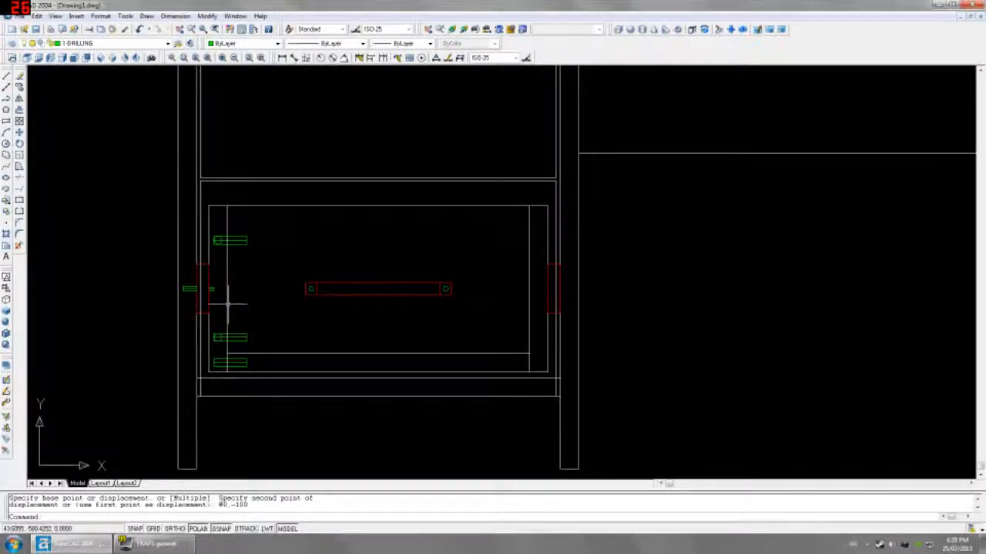
{"action": "left_click", "coordinate": [159, 270]}
{"action": "left_click", "coordinate": [241, 301]}
{"action": "left_click", "coordinate": [210, 206]}
{"action": "left_click", "coordinate": [294, 235]}
{"action": "left_click", "coordinate": [210, 339]}
{"action": "left_click", "coordinate": [294, 406]}
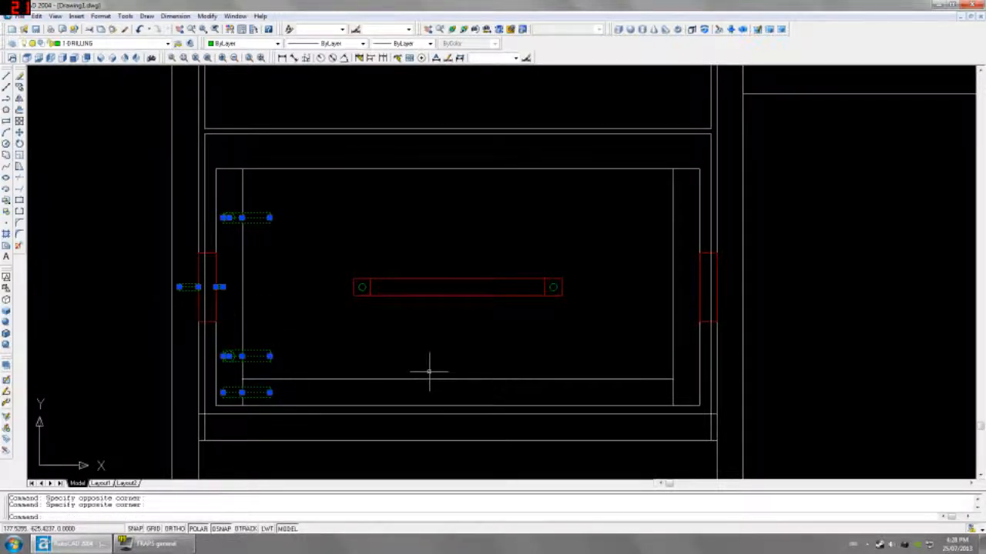
{"action": "key", "text": "Return"}
{"action": "left_click", "coordinate": [457, 378]}
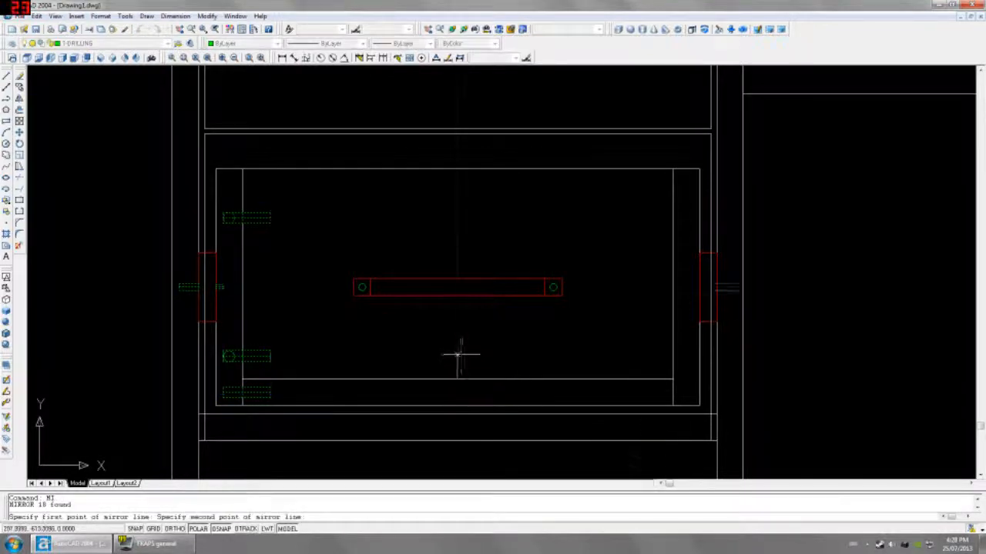
{"action": "left_click", "coordinate": [460, 354]}
{"action": "key", "text": "Return"}
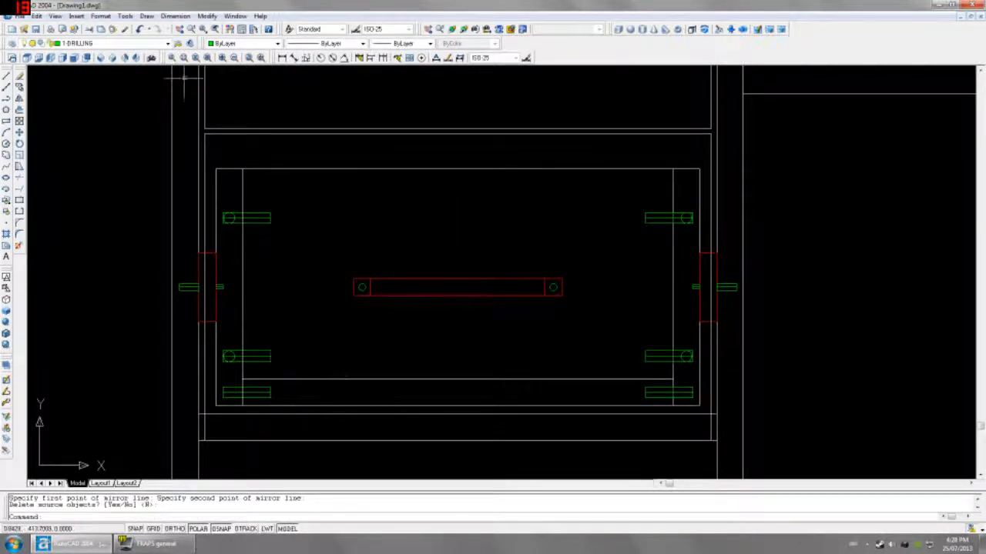
Inspect the desk in southeast and southwest isometric views with hidden shading, and return to 2D wireframe
{"action": "left_click", "coordinate": [113, 58]}
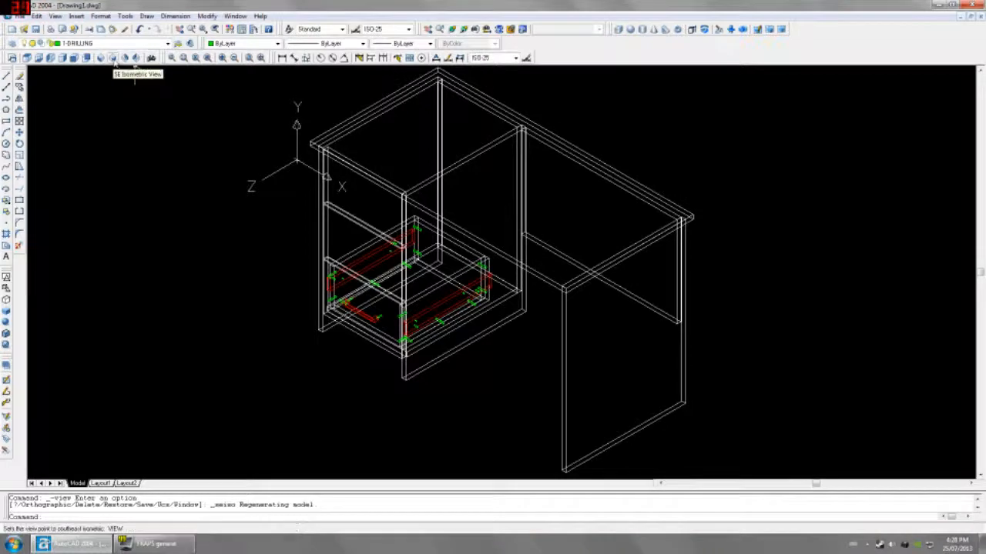
{"action": "left_click", "coordinate": [100, 62]}
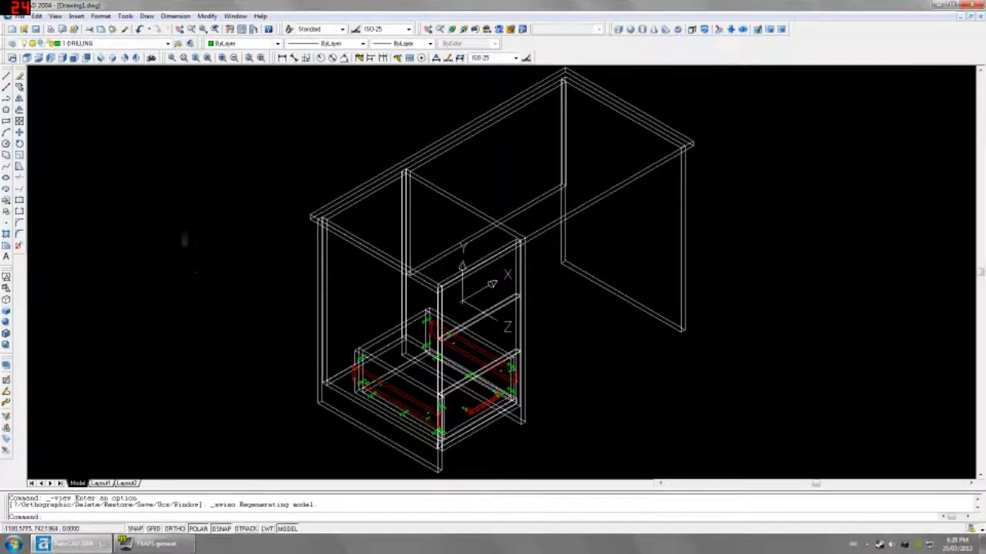
{"action": "left_click", "coordinate": [6, 301]}
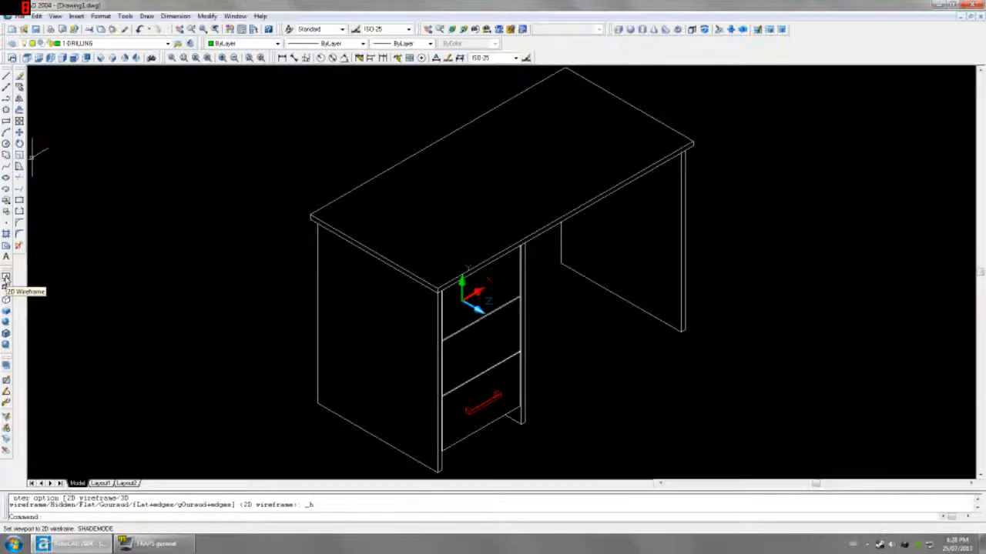
{"action": "left_click", "coordinate": [6, 279]}
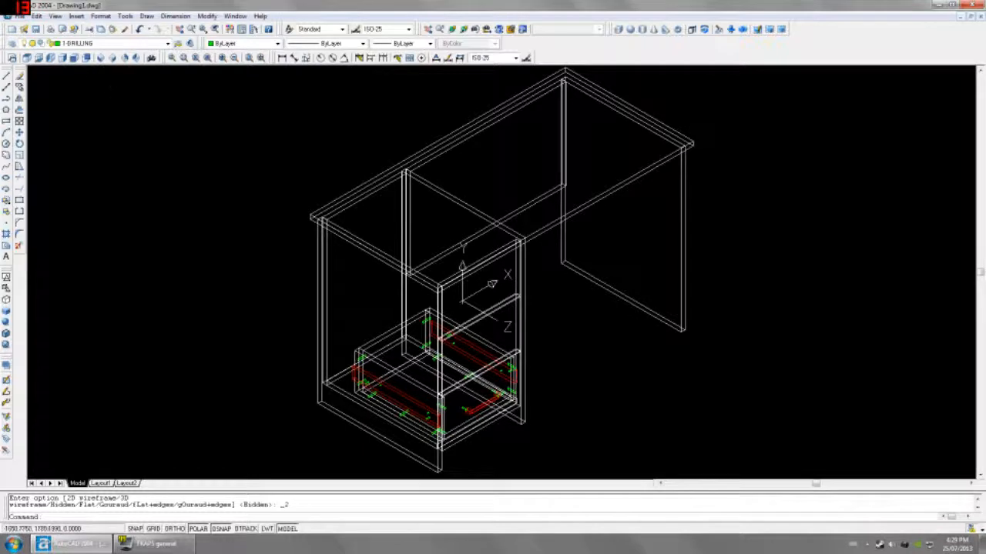
Dimension the vertical distance between the lower edges of the middle and bottom drawer fronts in the left view
{"action": "left_click", "coordinate": [51, 59]}
{"action": "middle_click_drag", "start_coordinate": [488, 337], "coordinate": [439, 280]}
{"action": "left_click", "coordinate": [363, 265]}
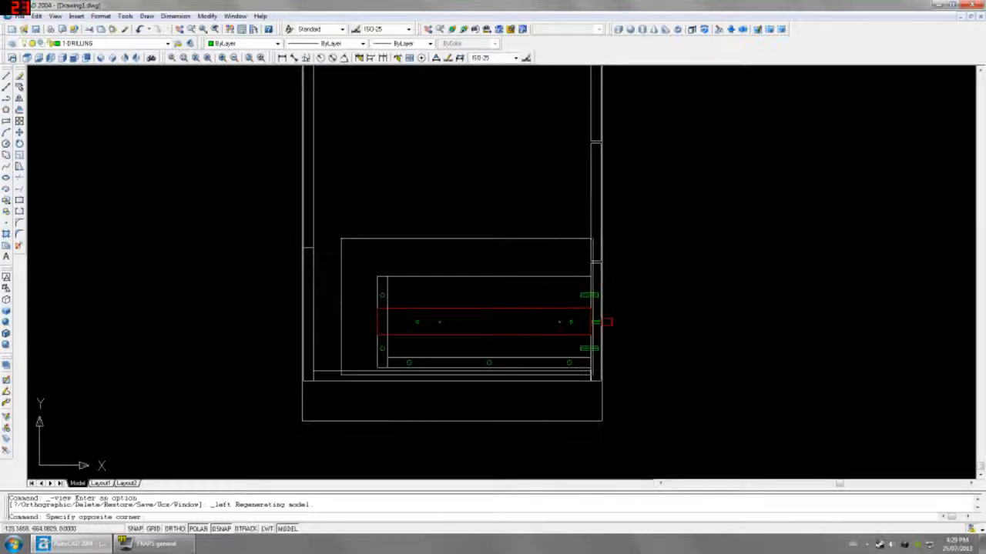
{"action": "left_click", "coordinate": [482, 270]}
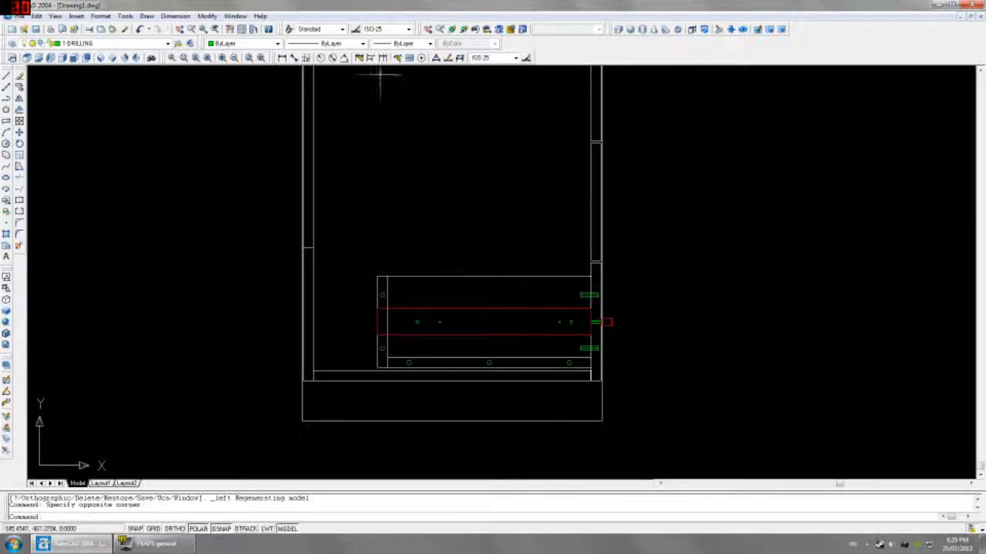
{"action": "left_click", "coordinate": [282, 58]}
{"action": "scroll", "coordinate": [593, 377], "scroll_direction": "up", "scroll_amount": 5}
{"action": "left_click", "coordinate": [584, 355]}
{"action": "scroll", "coordinate": [639, 187], "scroll_direction": "down", "scroll_amount": 3}
{"action": "scroll", "coordinate": [576, 154], "scroll_direction": "up", "scroll_amount": 4}
{"action": "left_click", "coordinate": [556, 168]}
{"action": "left_click", "coordinate": [718, 230]}
Dimension the vertical distance from the bottom drawer front's lower edge to the top drawer front's lower edge
{"action": "middle_click_drag", "start_coordinate": [603, 371], "coordinate": [520, 111]}
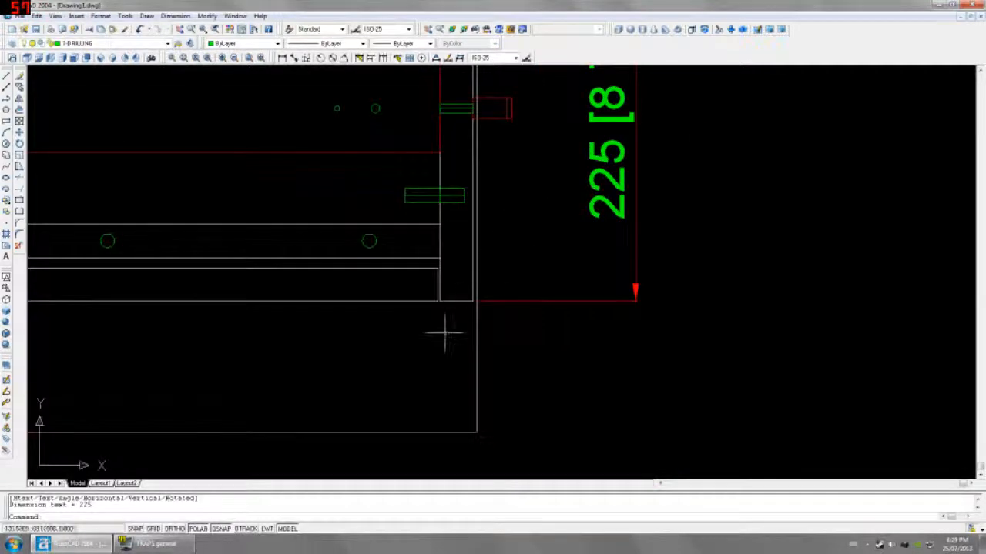
{"action": "key", "text": "Return"}
{"action": "left_click", "coordinate": [458, 301]}
{"action": "scroll", "coordinate": [467, 385], "scroll_direction": "down", "scroll_amount": 3}
{"action": "scroll", "coordinate": [493, 223], "scroll_direction": "up", "scroll_amount": 5}
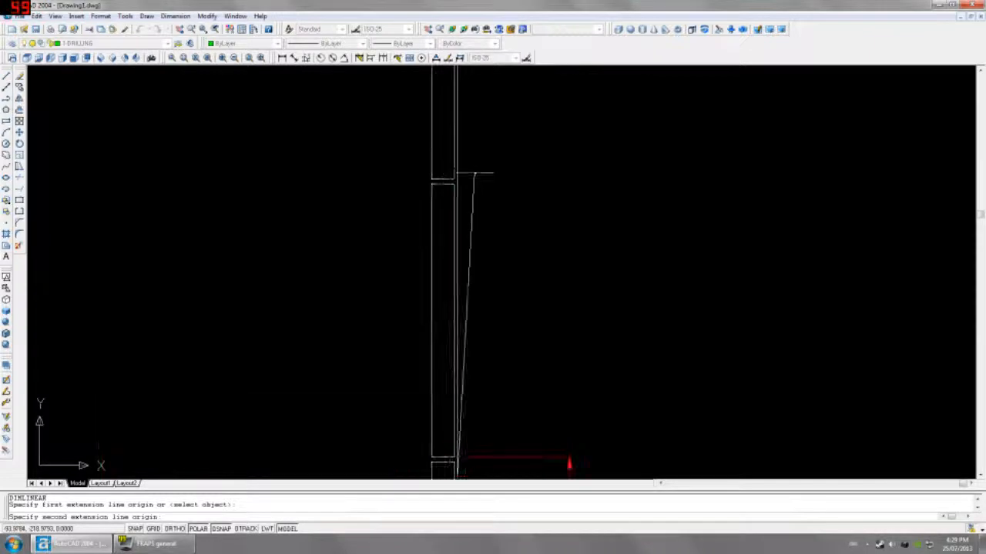
{"action": "left_click", "coordinate": [454, 179]}
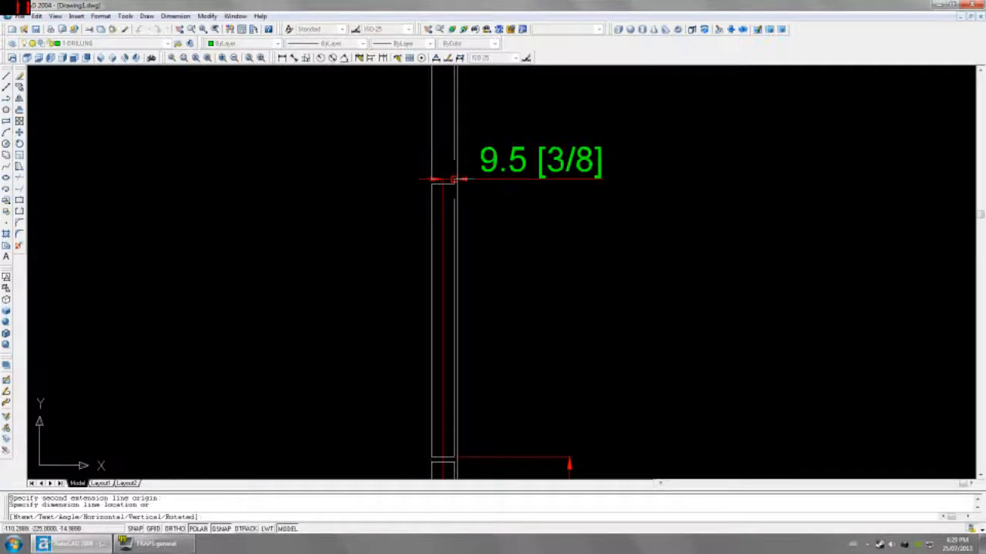
{"action": "scroll", "coordinate": [455, 180], "scroll_direction": "down", "scroll_amount": 3}
{"action": "left_click", "coordinate": [530, 286]}
Copy the bottom drawer box with its slides, handle and drilling cylinders 225 mm upward, using the Multiple option
{"action": "left_click", "coordinate": [241, 289]}
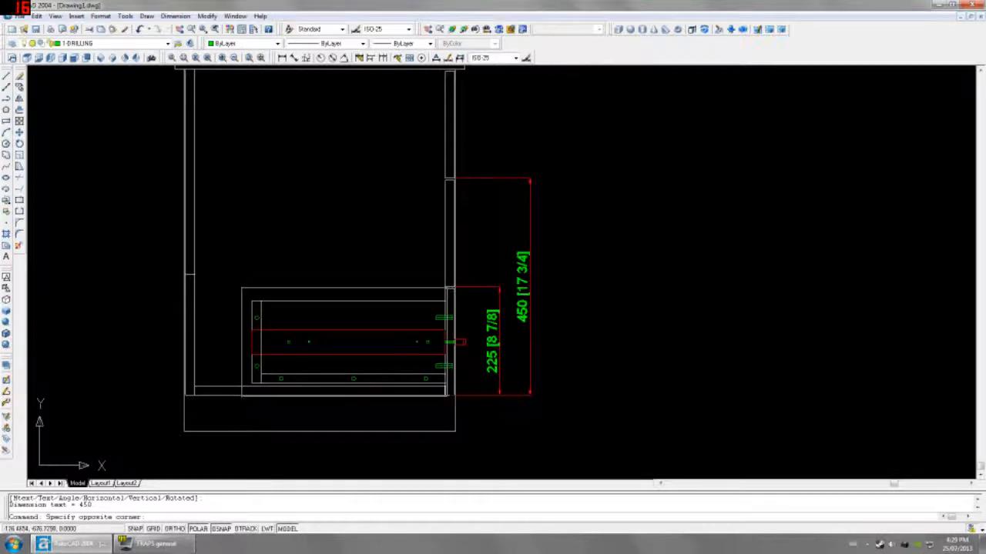
{"action": "left_click", "coordinate": [347, 266]}
{"action": "left_click", "coordinate": [245, 295]}
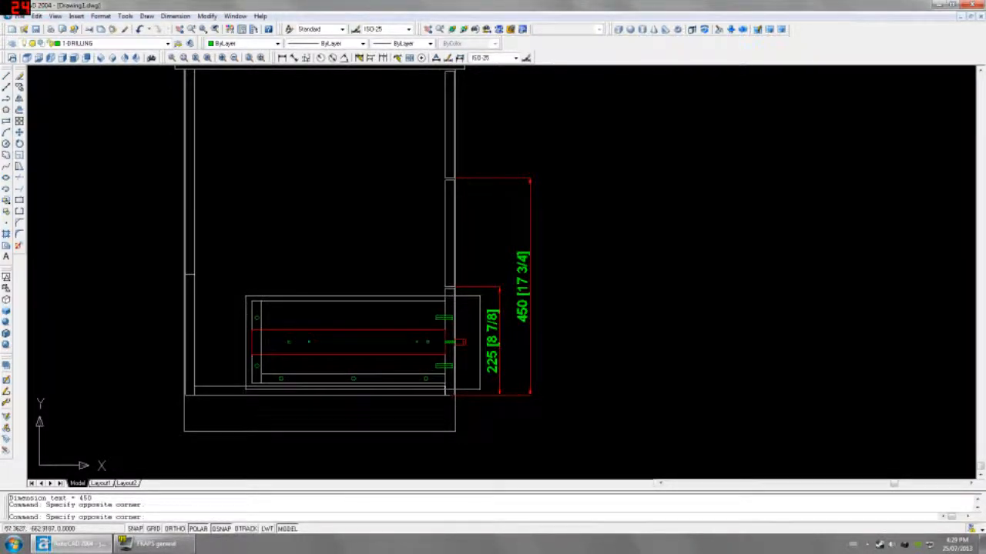
{"action": "left_click", "coordinate": [480, 390]}
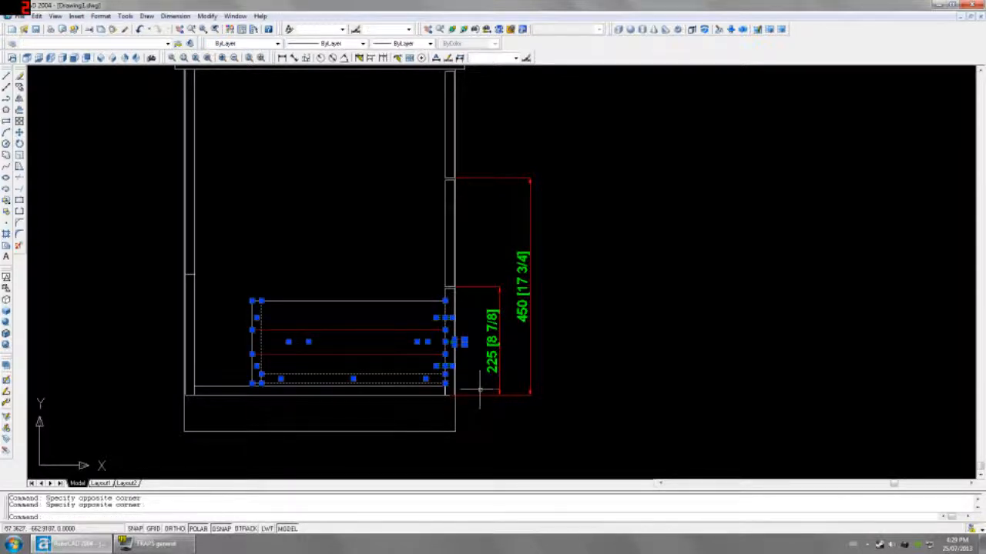
{"action": "scroll", "coordinate": [456, 362], "scroll_direction": "up", "scroll_amount": 2}
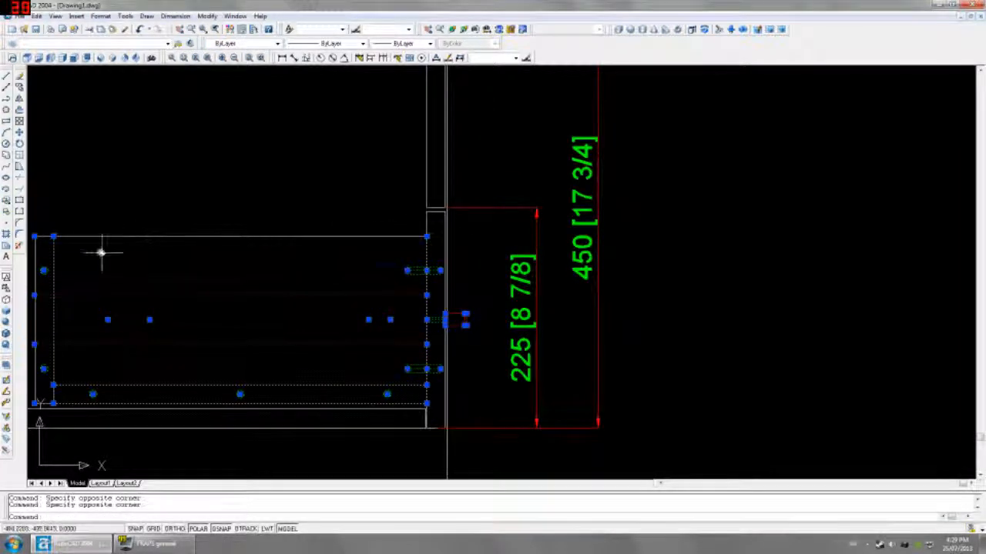
{"action": "middle_click_drag", "start_coordinate": [102, 252], "coordinate": [246, 213]}
{"action": "scroll", "coordinate": [253, 190], "scroll_direction": "up", "scroll_amount": 5}
{"action": "scroll", "coordinate": [254, 190], "scroll_direction": "down", "scroll_amount": 5}
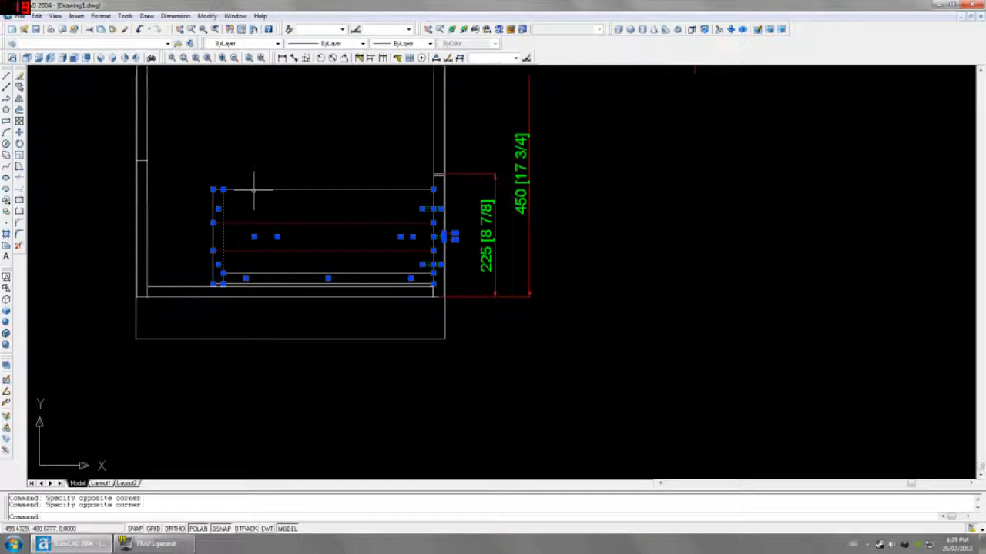
{"action": "middle_click_drag", "start_coordinate": [306, 158], "coordinate": [312, 308]}
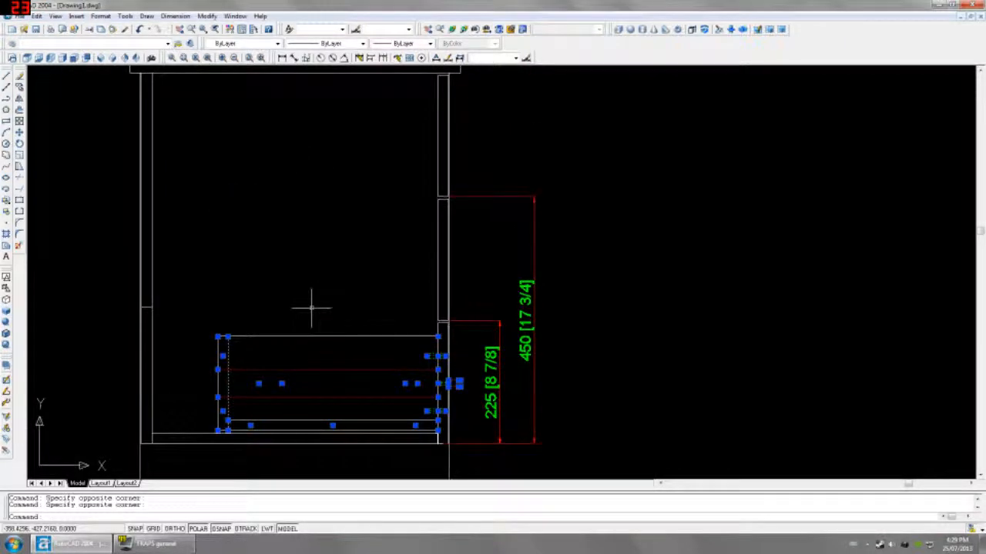
{"action": "type", "text": "co"}
{"action": "key", "text": "Return"}
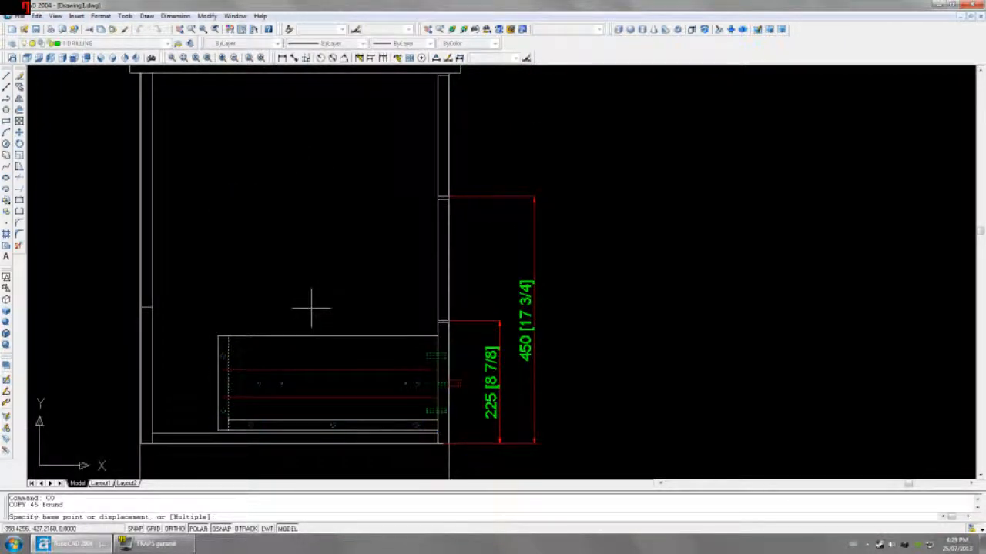
{"action": "type", "text": "M"}
{"action": "key", "text": "Return"}
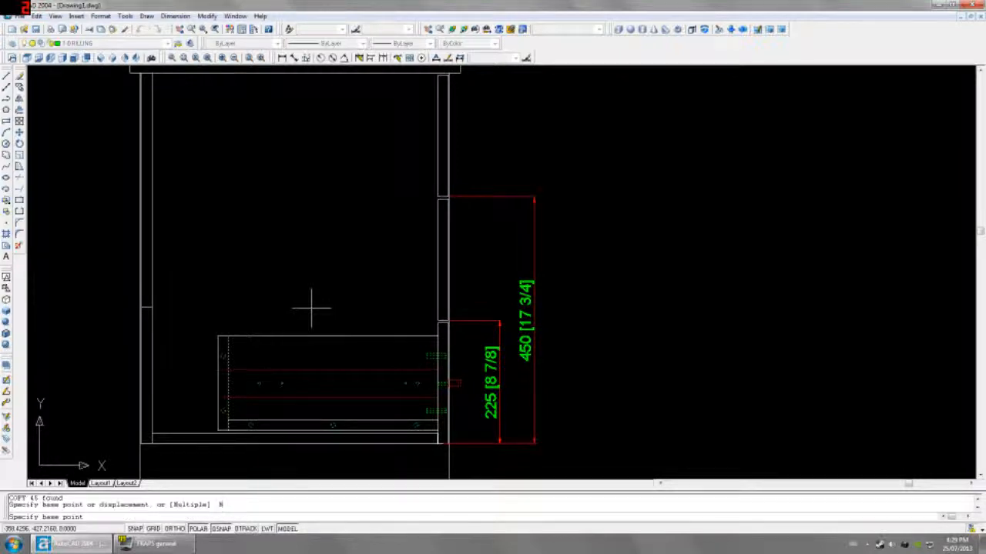
{"action": "scroll", "coordinate": [440, 449], "scroll_direction": "up", "scroll_amount": 3}
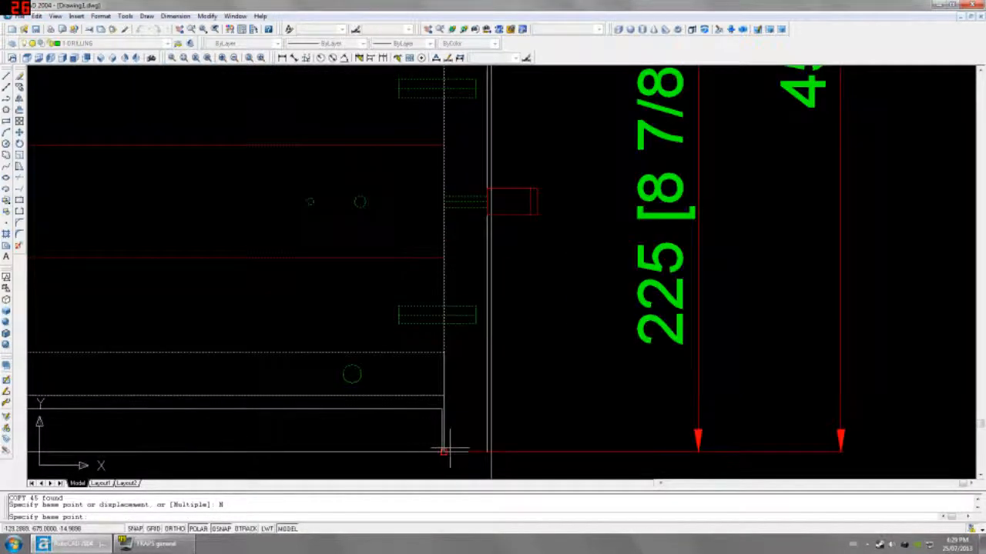
{"action": "left_click", "coordinate": [459, 451]}
{"action": "scroll", "coordinate": [456, 451], "scroll_direction": "down", "scroll_amount": 3}
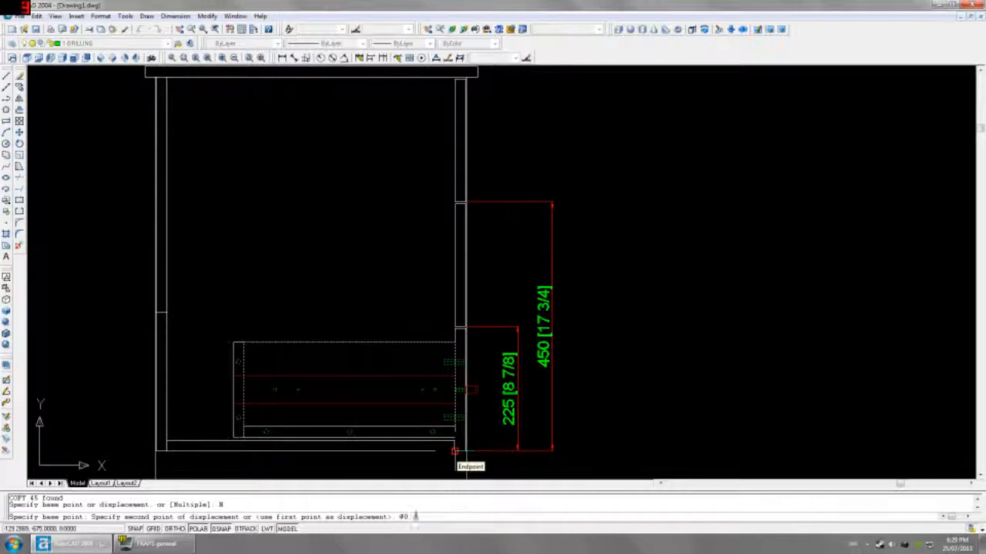
{"action": "key", "text": "Return"}
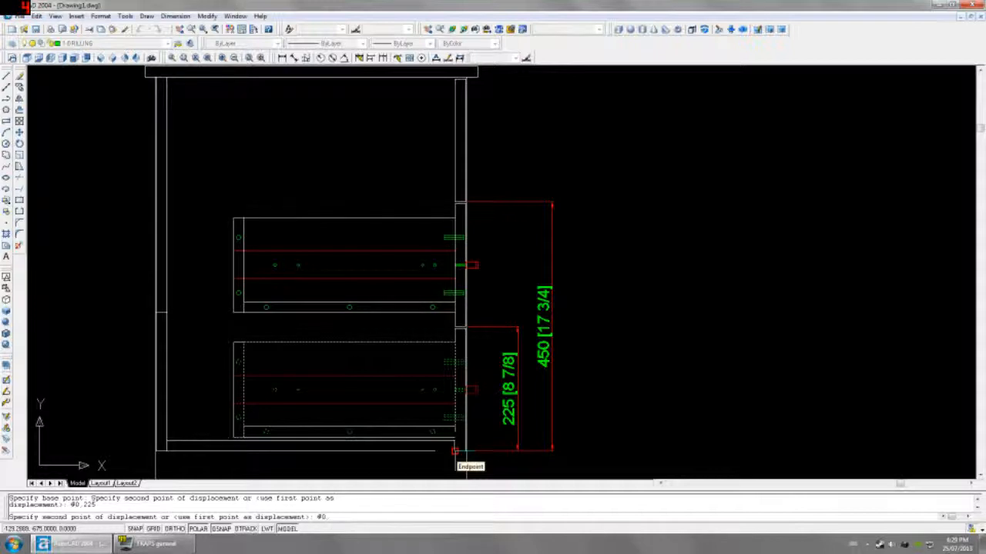
Place a further copy of the drawer assembly 450 mm above the original and end the copying
{"action": "type", "text": "@0,450"}
{"action": "key", "text": "Return"}
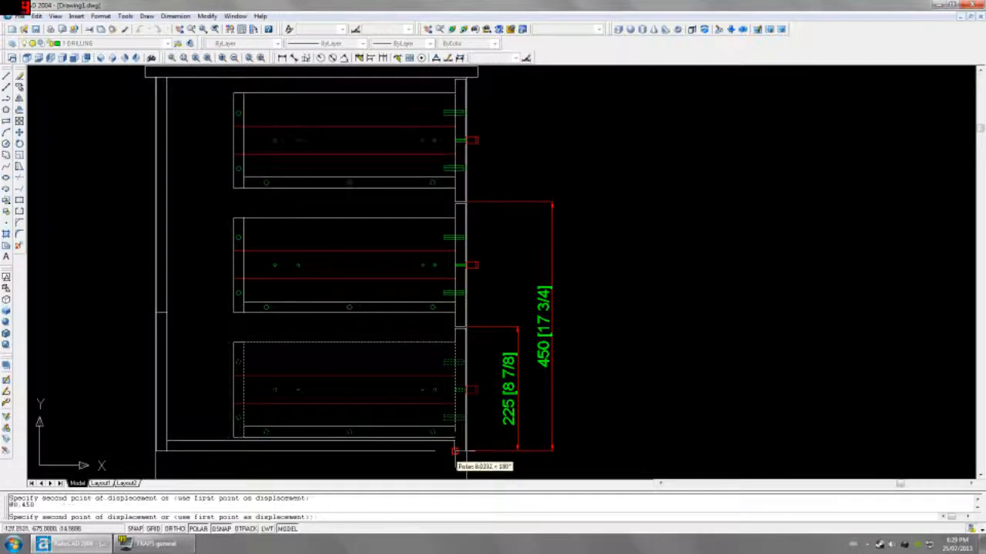
{"action": "key", "text": "Escape"}
Erase the two drawer-spacing dimensions and view the desk with its three drawers in southwest isometric
{"action": "left_click", "coordinate": [583, 163]}
{"action": "left_click", "coordinate": [486, 453]}
{"action": "key", "text": "Delete"}
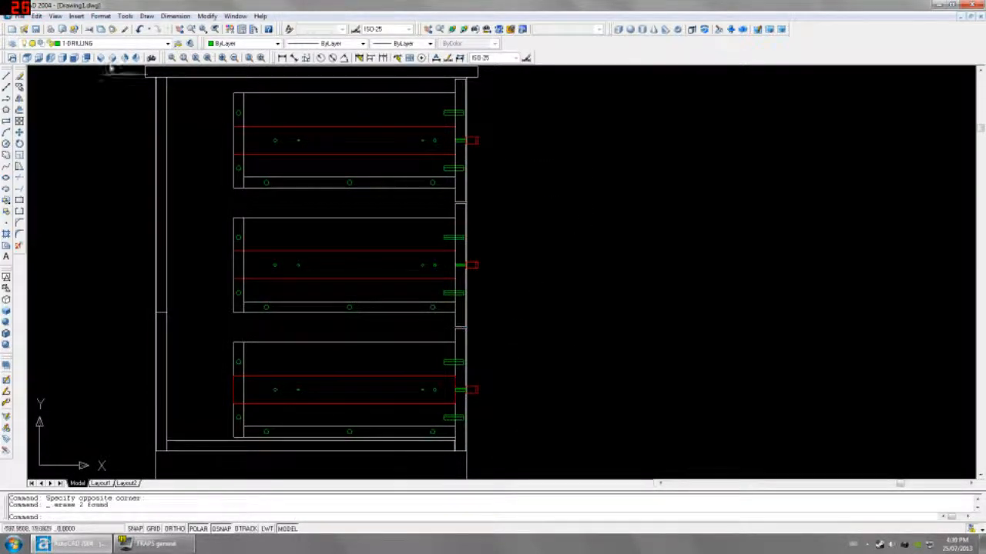
{"action": "left_click", "coordinate": [99, 58]}
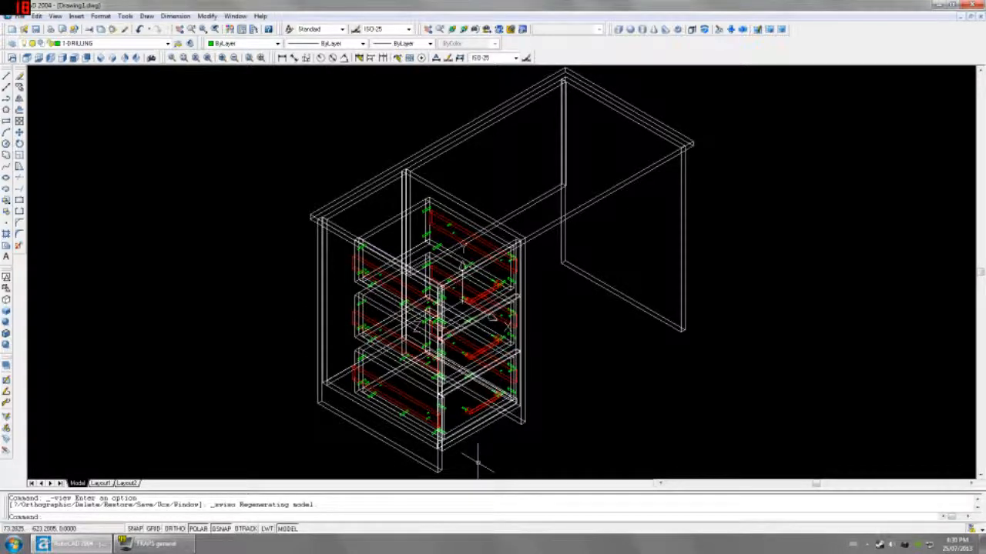
In the left view, dimension the horizontal distance from the bottom drawer's middle lower hole to the midpoint of the cabinet bottom panel
{"action": "left_click", "coordinate": [50, 58]}
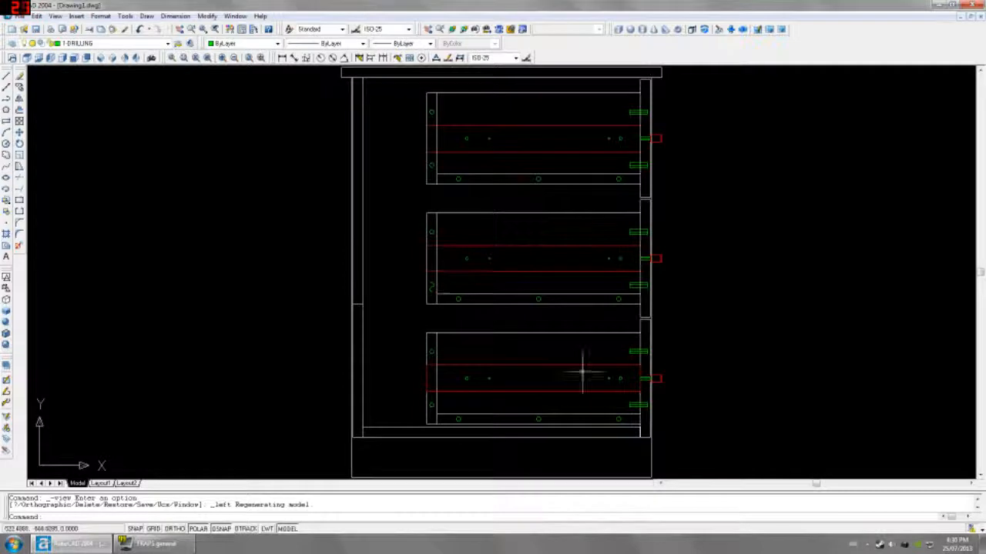
{"action": "middle_click_drag", "start_coordinate": [583, 374], "coordinate": [543, 267]}
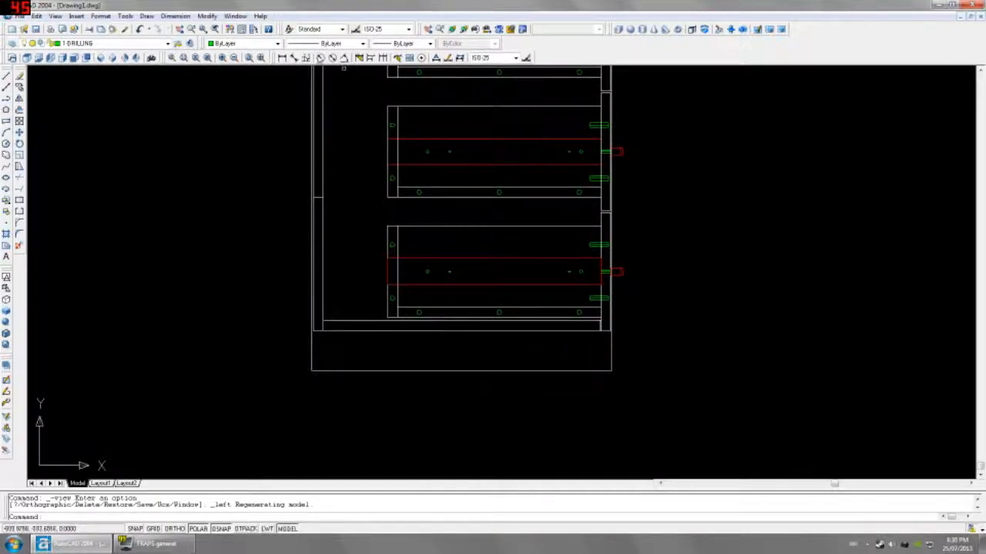
{"action": "left_click", "coordinate": [282, 58]}
{"action": "scroll", "coordinate": [450, 341], "scroll_direction": "up", "scroll_amount": 3}
{"action": "left_click", "coordinate": [567, 290]}
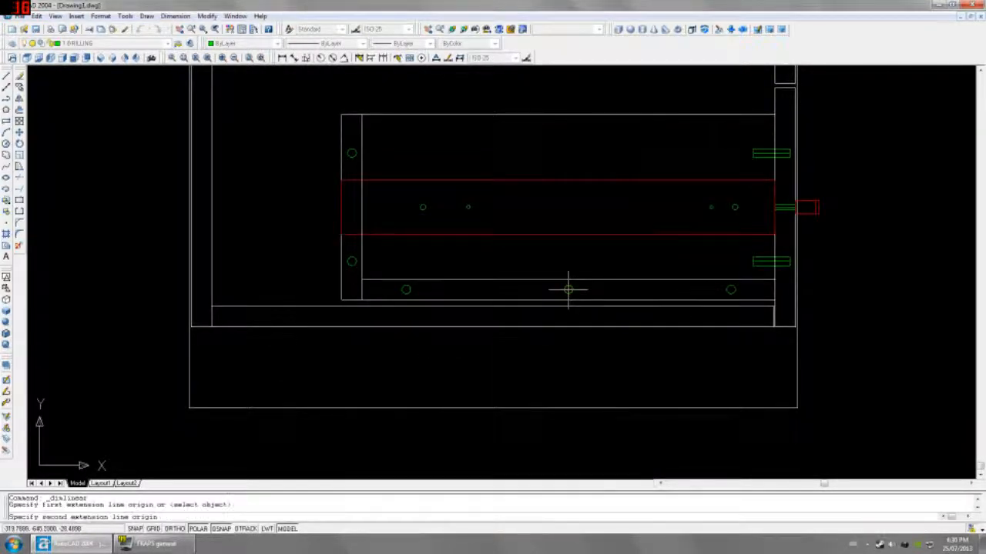
{"action": "left_click", "coordinate": [491, 306]}
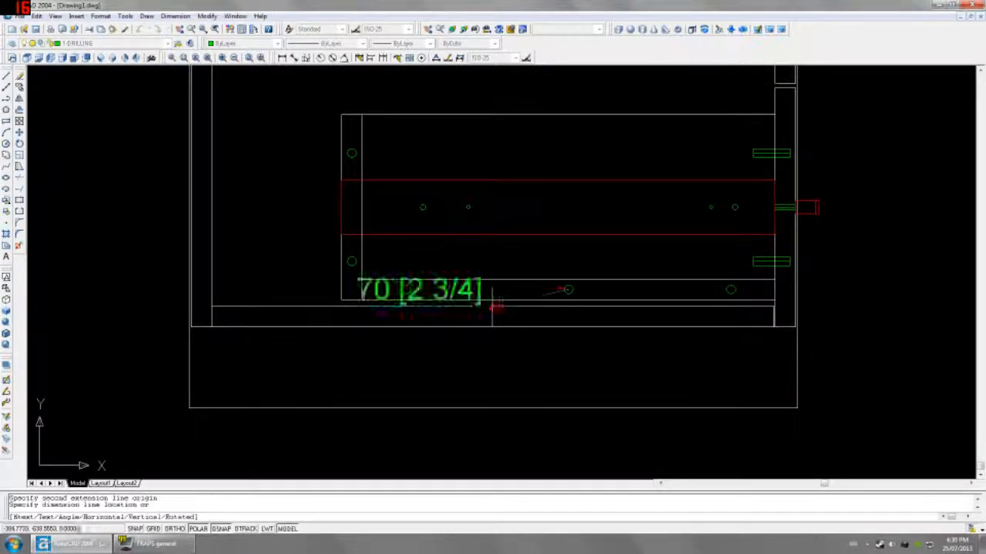
{"action": "left_click", "coordinate": [506, 256]}
Dimension the vertical distance from the same middle hole to the mid-thickness of the cabinet bottom panel's rear end
{"action": "key", "text": "Return"}
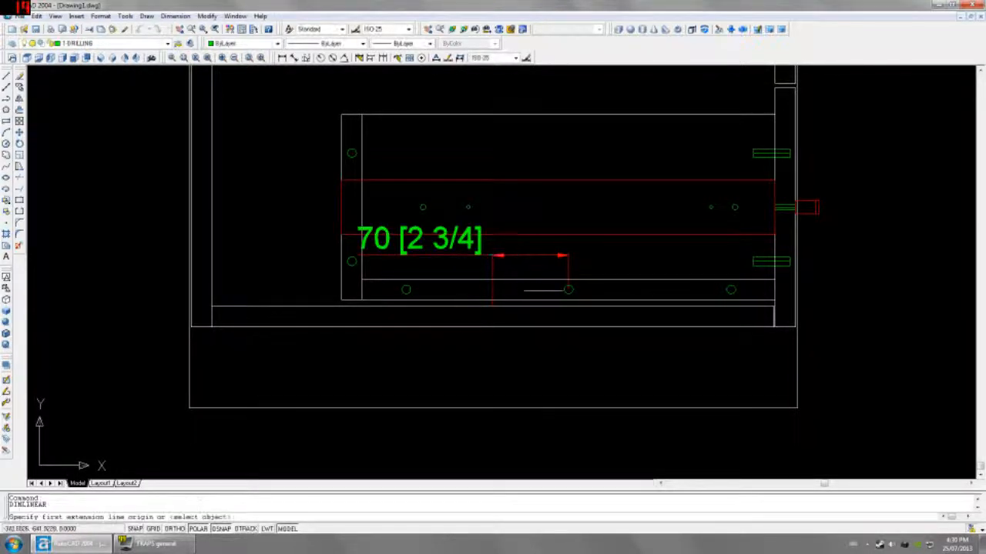
{"action": "left_click", "coordinate": [568, 289]}
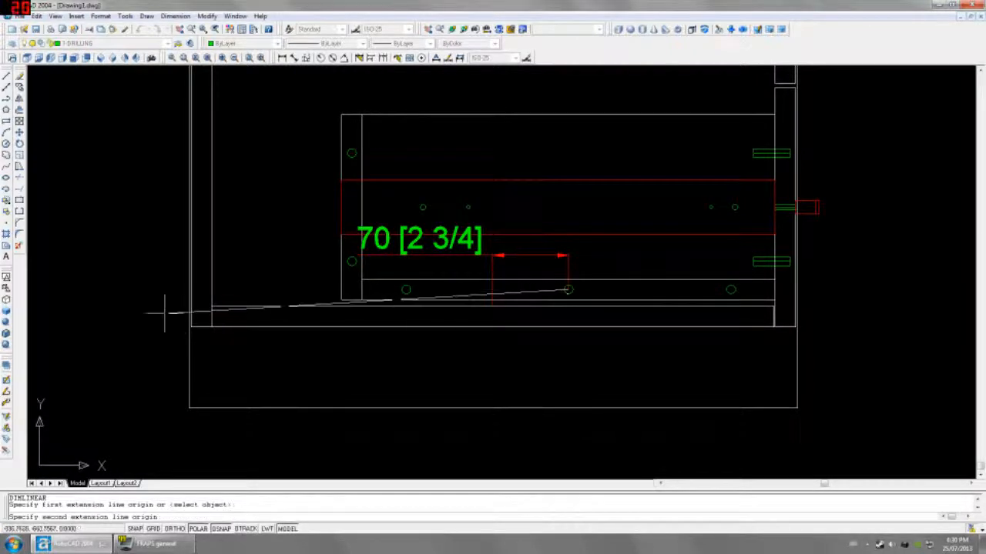
{"action": "left_click", "coordinate": [212, 316]}
{"action": "left_click", "coordinate": [127, 300]}
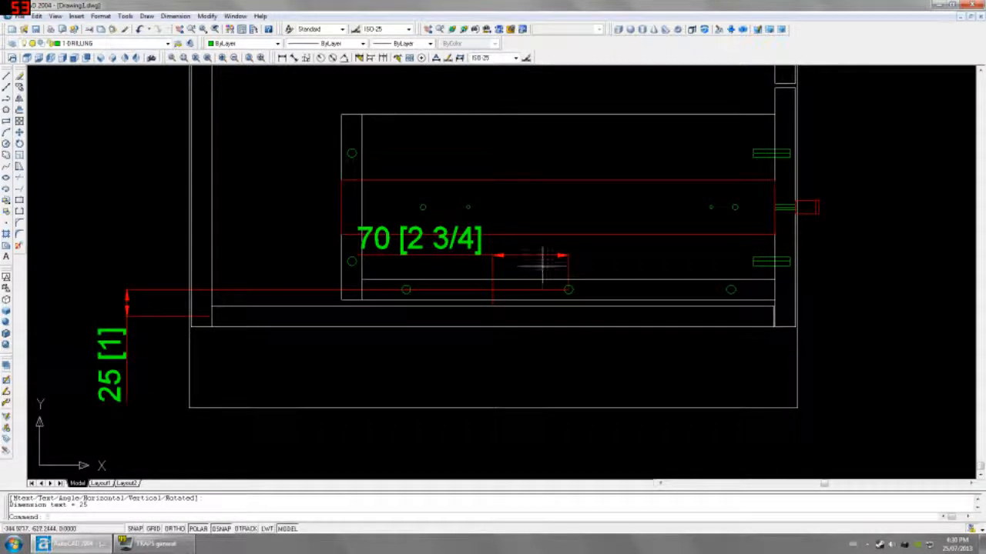
Copy the middle hole's cylinders from the drawer bottom to the cabinet bottom panel's centre with displacement @-70,-25
{"action": "type", "text": "co"}
{"action": "key", "text": "Return"}
{"action": "left_click", "coordinate": [618, 351]}
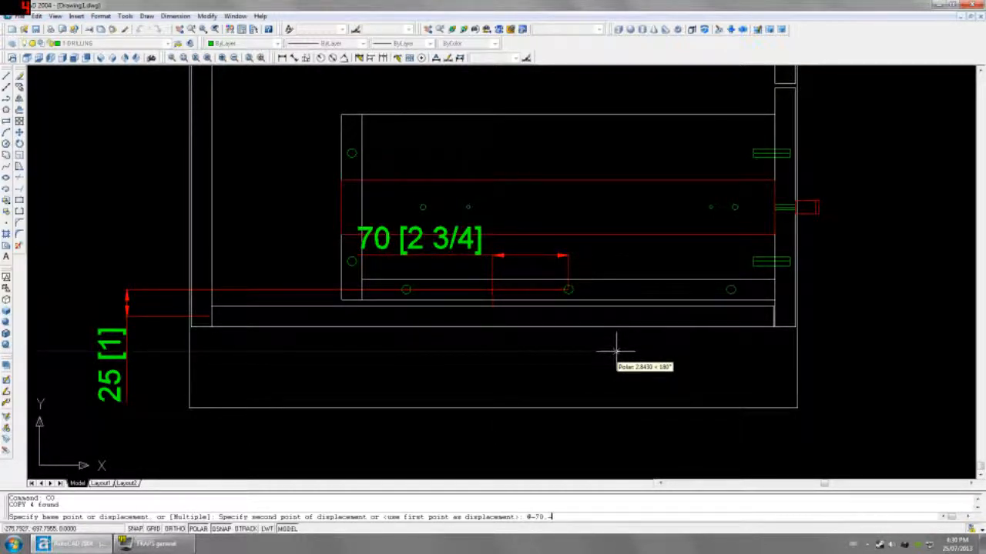
{"action": "key", "text": "Return"}
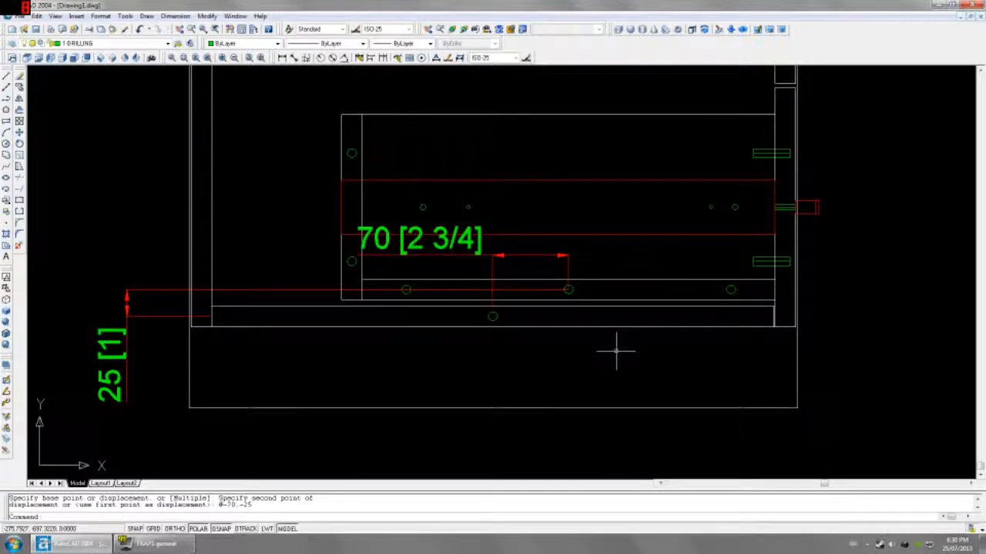
Erase the horizontal and vertical dimensions used to position the cabinet bottom panel's hole
{"action": "left_click", "coordinate": [511, 255]}
{"action": "key", "text": "Delete"}
{"action": "left_click", "coordinate": [299, 291]}
{"action": "left_click", "coordinate": [286, 288]}
{"action": "key", "text": "Delete"}
Copy the cabinet bottom panel's centre cylinders 175 mm toward the drawer front
{"action": "left_click", "coordinate": [475, 335]}
{"action": "left_click", "coordinate": [510, 309]}
{"action": "type", "text": "C"}
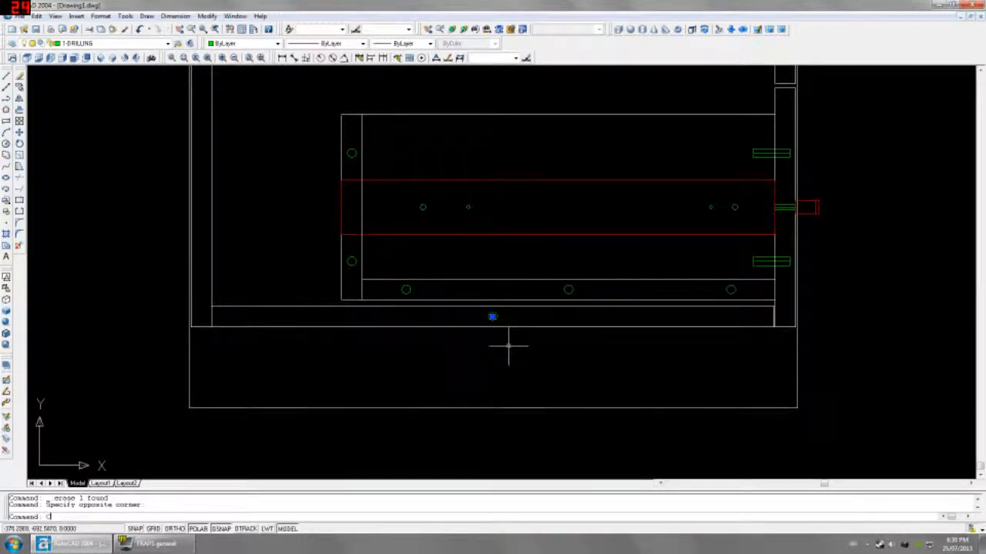
{"action": "type", "text": "O"}
{"action": "key", "text": "Return"}
{"action": "left_click", "coordinate": [514, 377]}
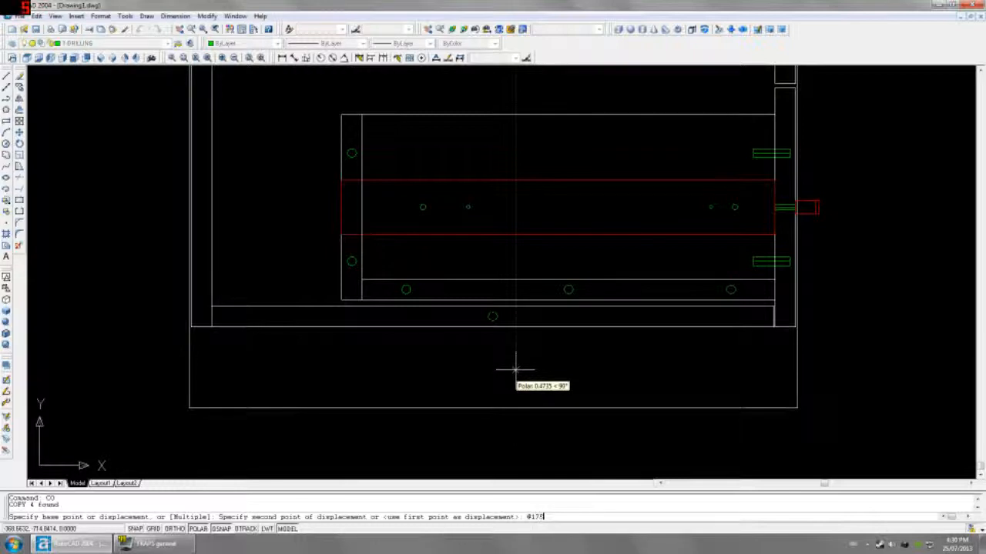
{"action": "type", "text": "@175,0"}
{"action": "key", "text": "Return"}
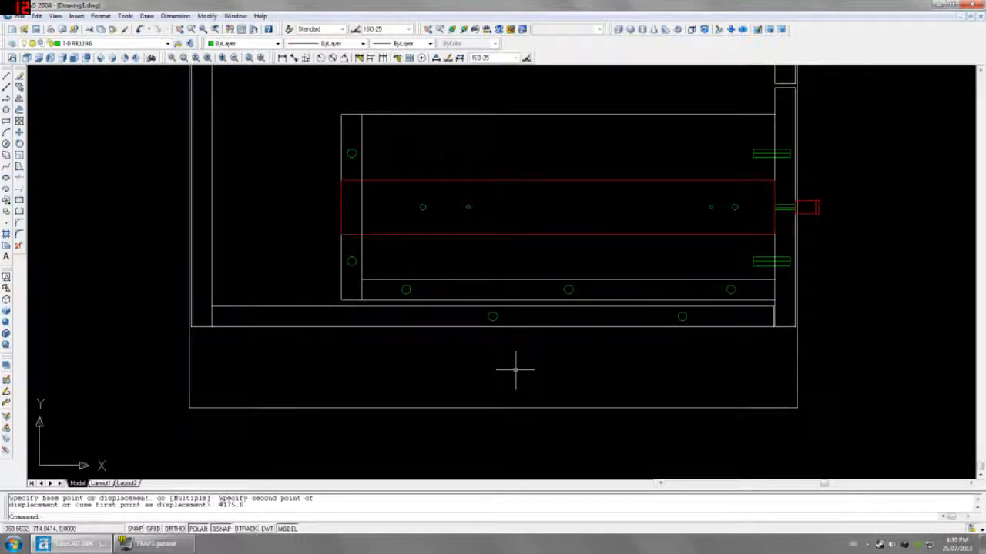
Move the copied front cylinders of the cabinet bottom panel 25 mm further toward the drawer front
{"action": "left_click_drag", "start_coordinate": [671, 308], "coordinate": [699, 346]}
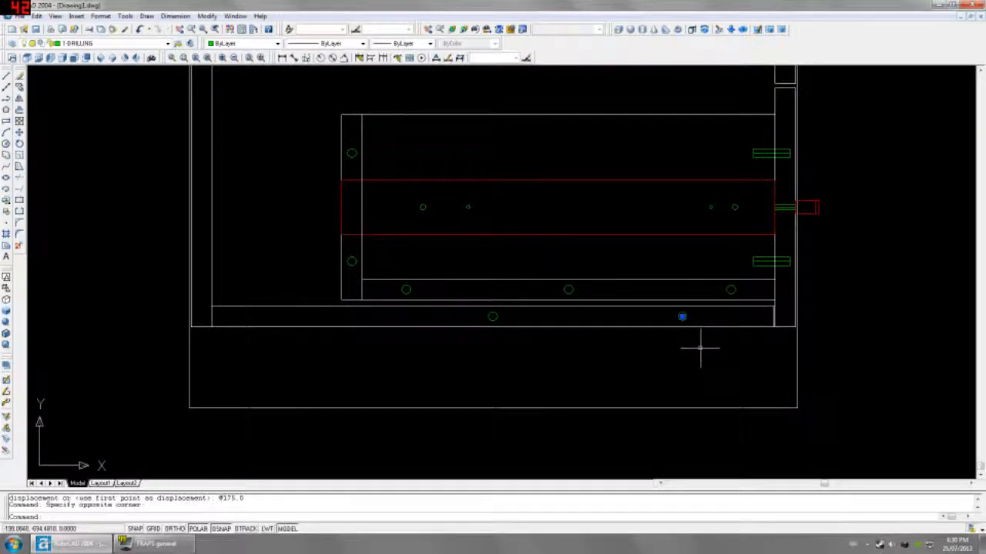
{"action": "type", "text": "m"}
{"action": "key", "text": "Return"}
{"action": "left_click", "coordinate": [693, 351]}
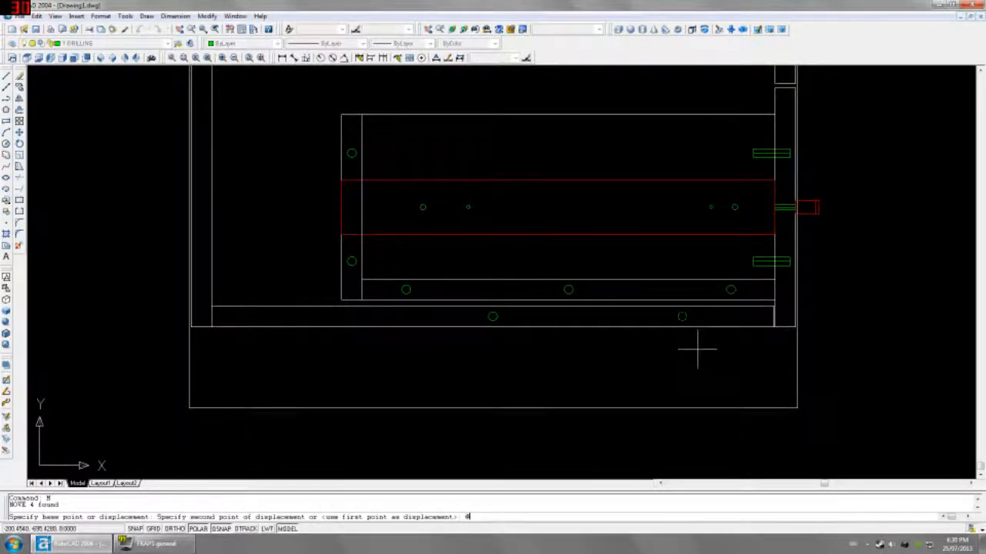
{"action": "type", "text": "@25,0"}
{"action": "key", "text": "Return"}
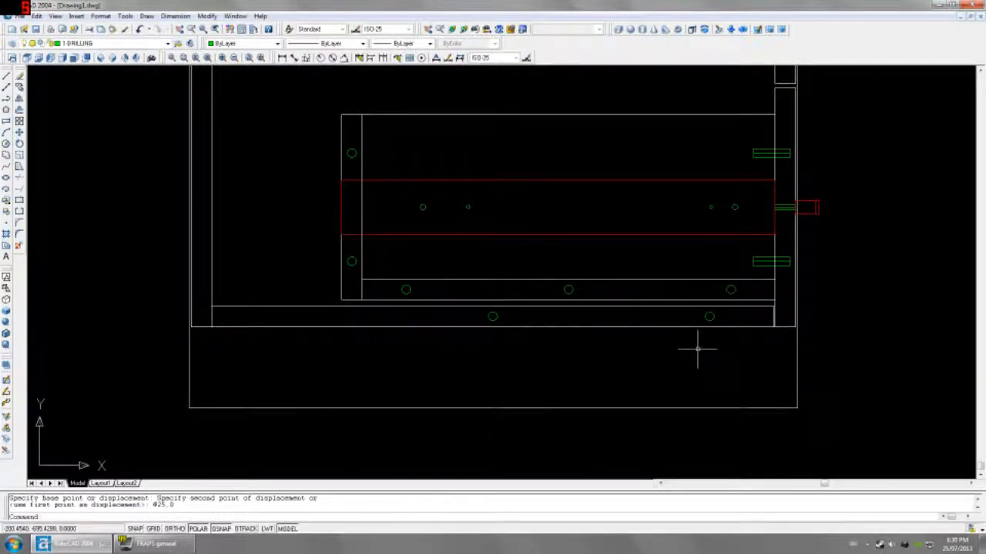
Mirror the cabinet bottom panel's front cylinders about a vertical line through its centre hole, keeping the originals
{"action": "left_click_drag", "start_coordinate": [689, 286], "coordinate": [715, 334]}
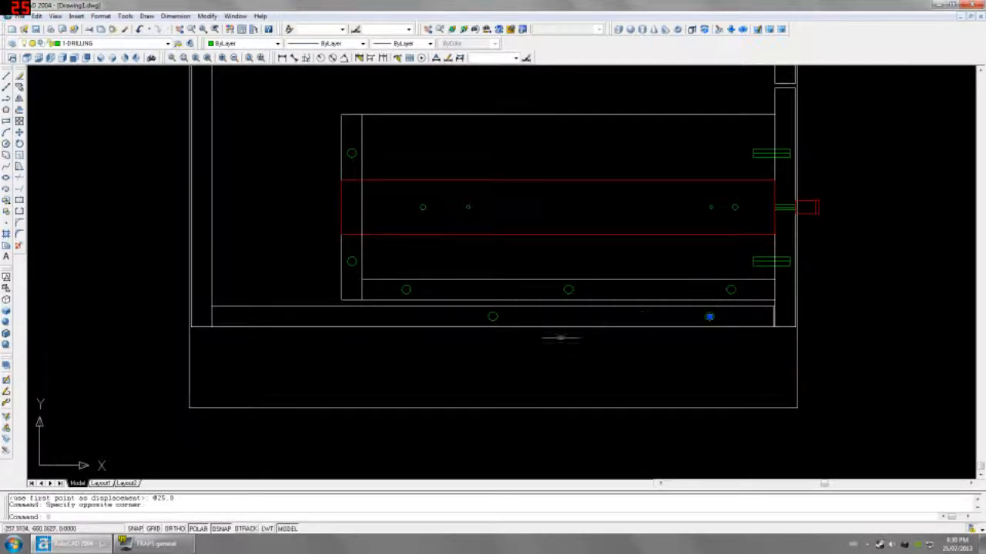
{"action": "type", "text": "mi"}
{"action": "key", "text": "Return"}
{"action": "left_click", "coordinate": [492, 316]}
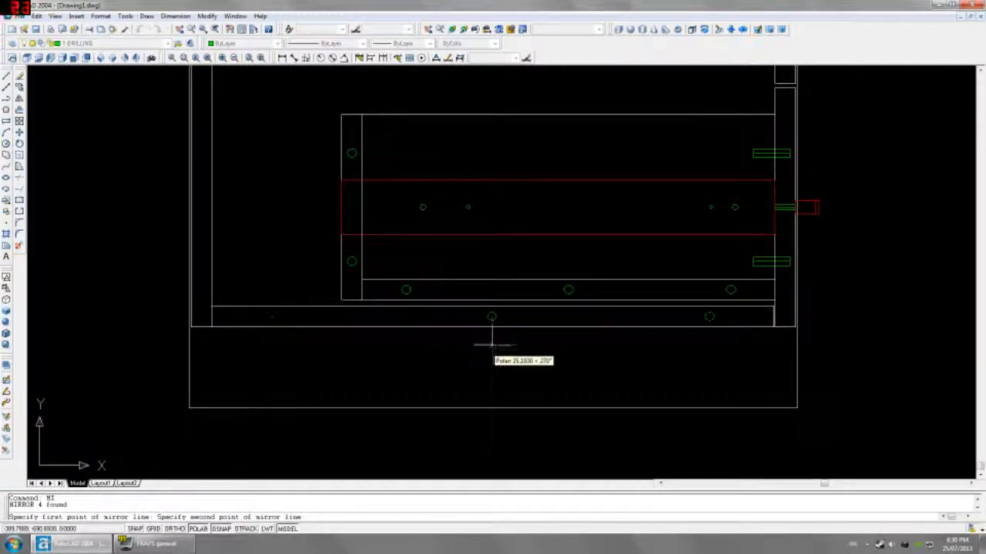
{"action": "left_click", "coordinate": [492, 345]}
{"action": "key", "text": "Return"}
{"action": "scroll", "coordinate": [500, 362], "scroll_direction": "down", "scroll_amount": 4}
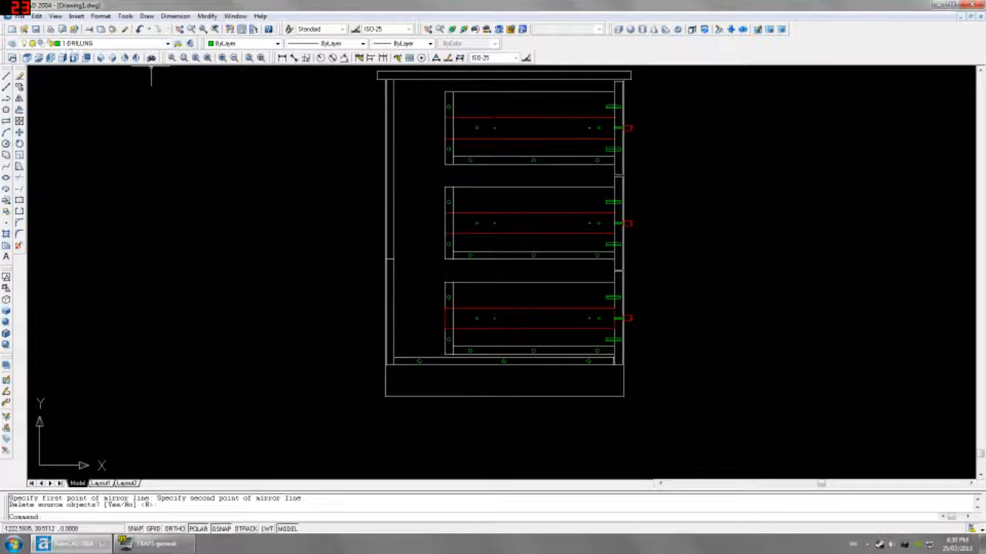
In front view, dimension horizontally from the centre joint of the bottom panel's left cylinders to the left side panel's inner edge
{"action": "left_click", "coordinate": [74, 58]}
{"action": "middle_click_drag", "start_coordinate": [342, 370], "coordinate": [387, 267]}
{"action": "scroll", "coordinate": [244, 345], "scroll_direction": "up", "scroll_amount": 5}
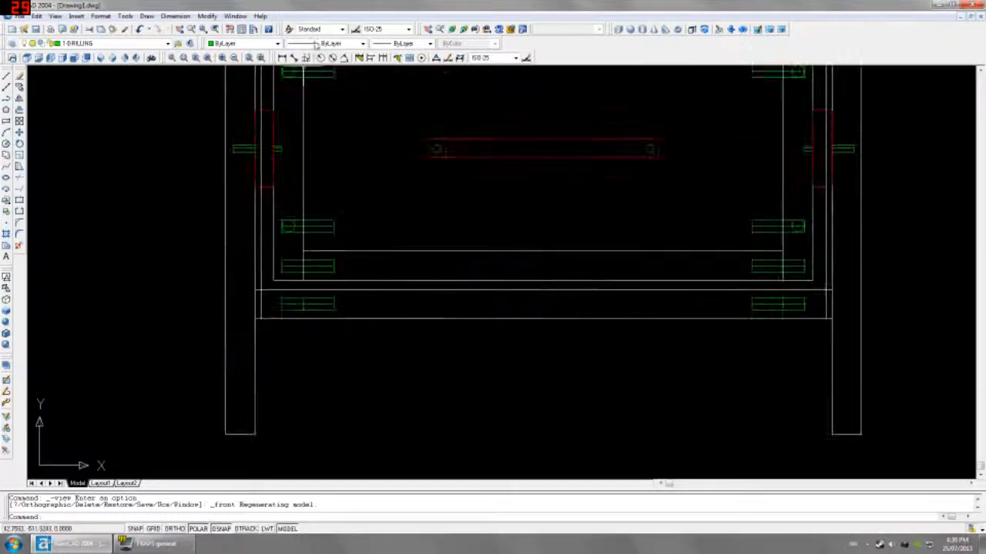
{"action": "left_click", "coordinate": [282, 58]}
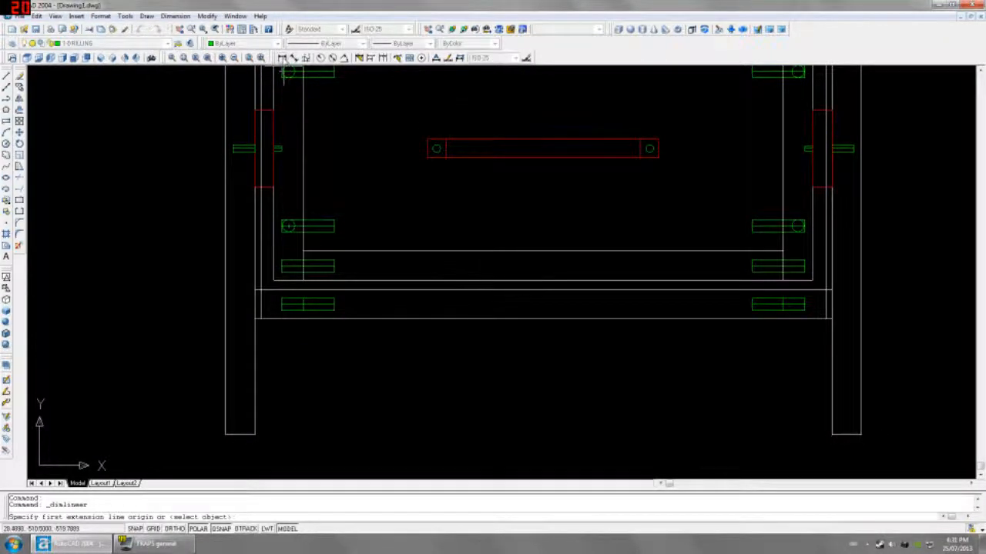
{"action": "left_click", "coordinate": [303, 304]}
{"action": "left_click", "coordinate": [264, 304]}
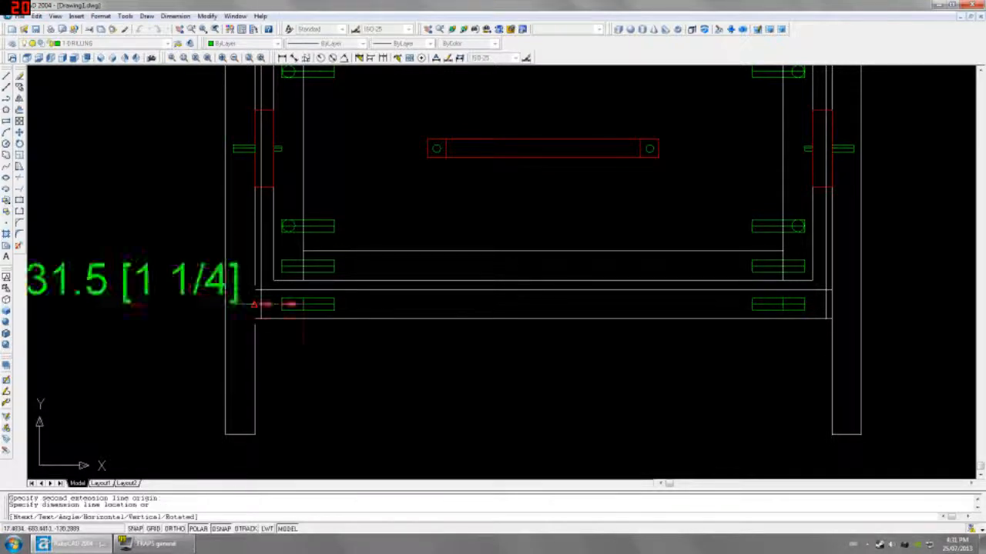
{"action": "scroll", "coordinate": [266, 354], "scroll_direction": "down", "scroll_amount": 2}
{"action": "left_click", "coordinate": [264, 430]}
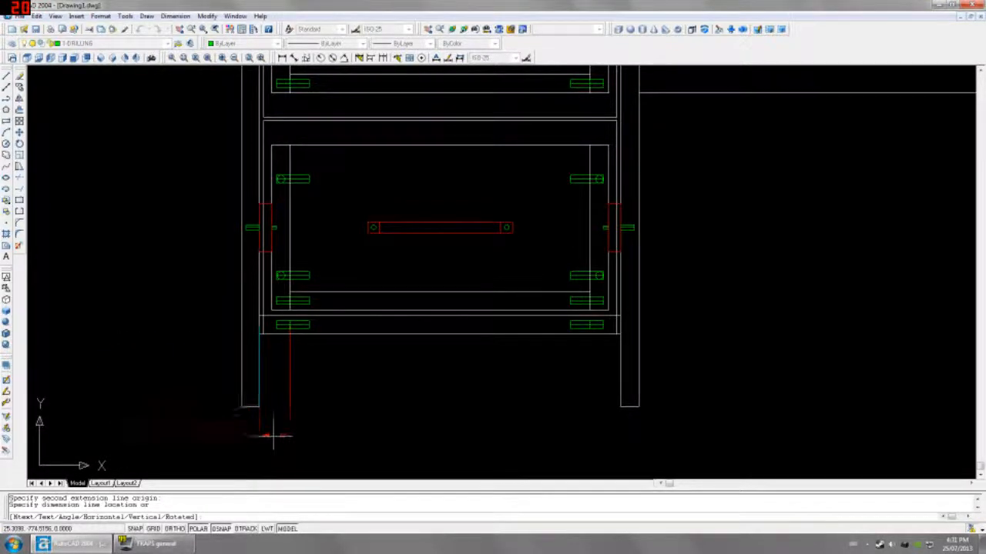
Move the bottom panel's left cylinders 31.5 mm outward so they straddle the joint with the left side panel
{"action": "scroll", "coordinate": [275, 315], "scroll_direction": "up", "scroll_amount": 2}
{"action": "left_click", "coordinate": [275, 318]}
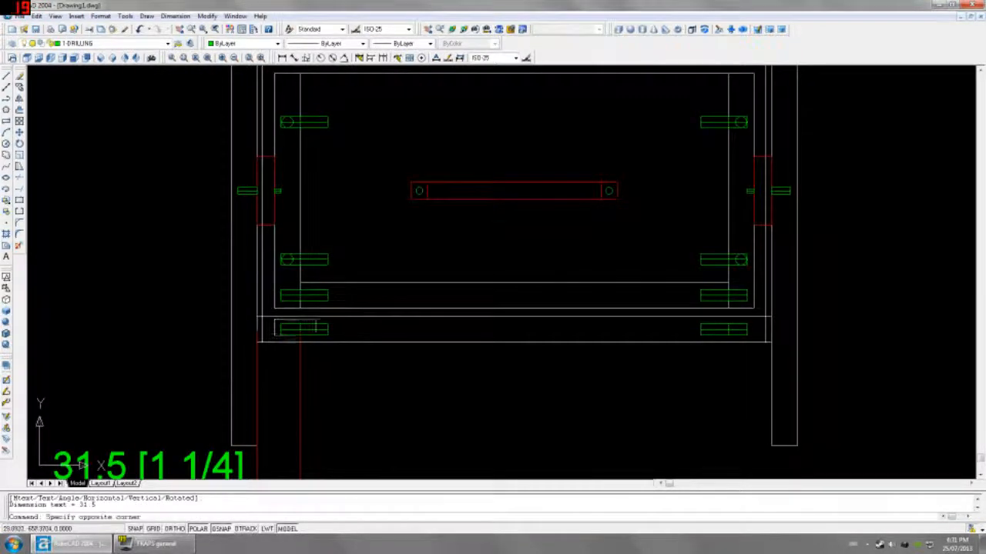
{"action": "left_click", "coordinate": [340, 342]}
{"action": "scroll", "coordinate": [340, 342], "scroll_direction": "down", "scroll_amount": 2}
{"action": "middle_click_drag", "start_coordinate": [453, 408], "coordinate": [464, 387]}
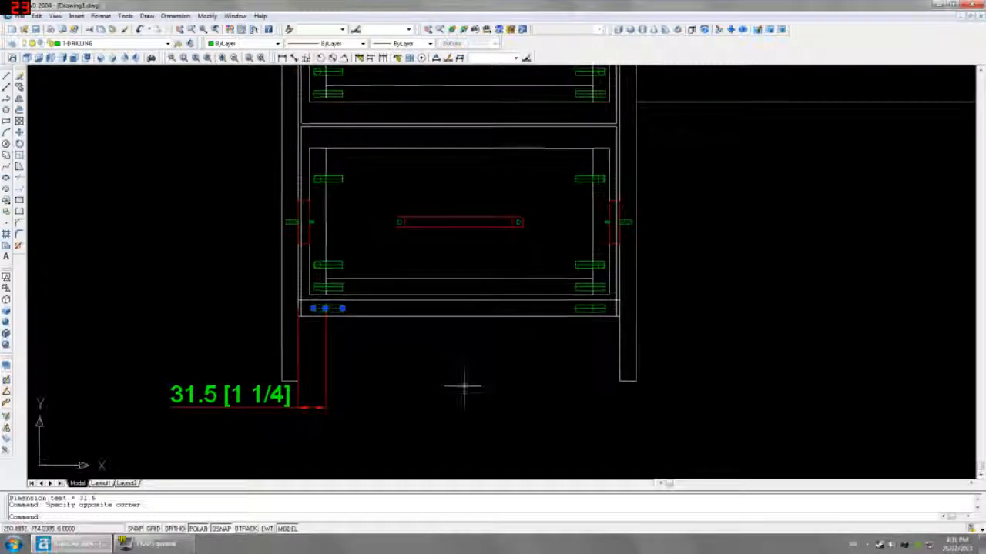
{"action": "type", "text": "m"}
{"action": "key", "text": "Return"}
{"action": "left_click", "coordinate": [459, 379]}
{"action": "type", "text": "@-31"}
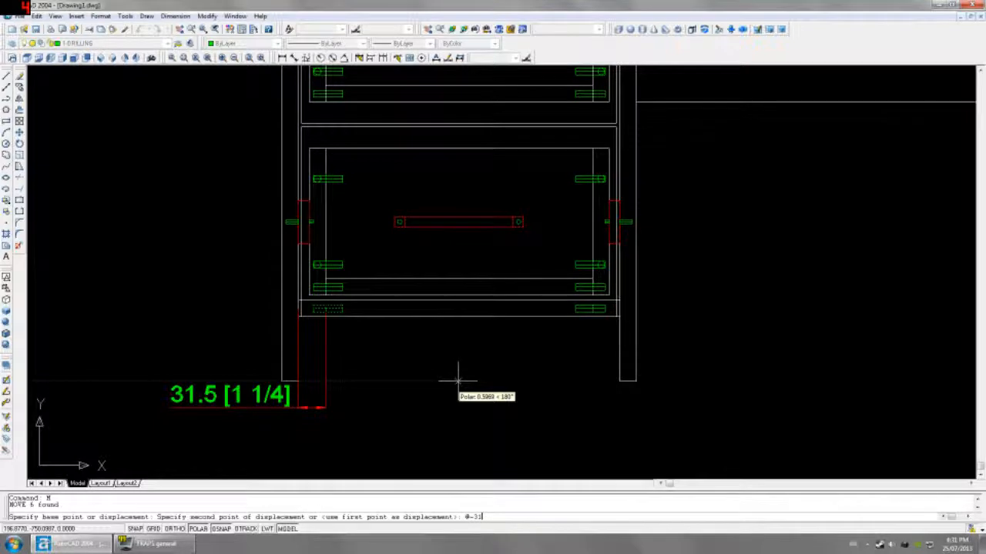
{"action": "type", "text": ".5,0"}
{"action": "key", "text": "Return"}
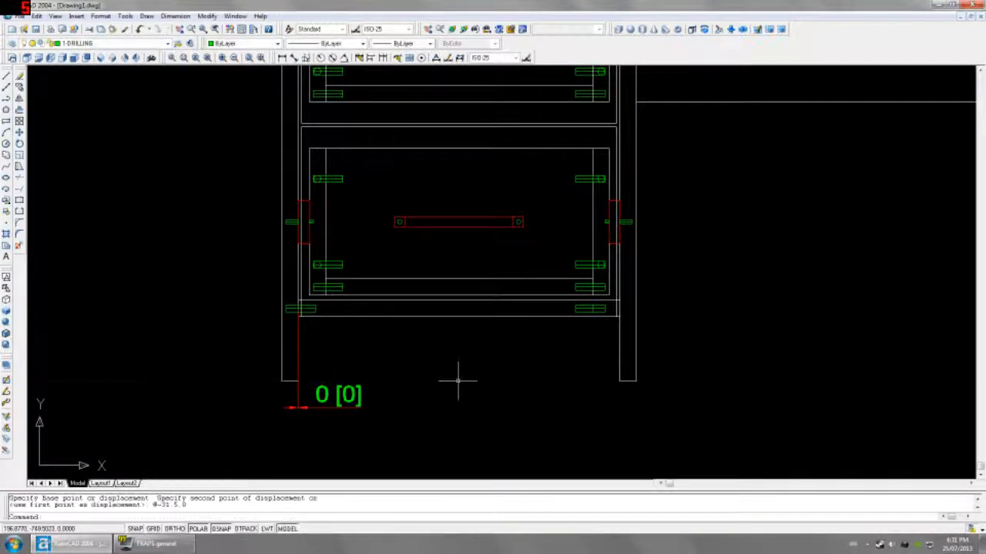
Erase the horizontal dimension below the bottom panel's left cylinders
{"action": "key", "text": "Escape"}
{"action": "left_click", "coordinate": [390, 376]}
{"action": "left_click", "coordinate": [346, 408]}
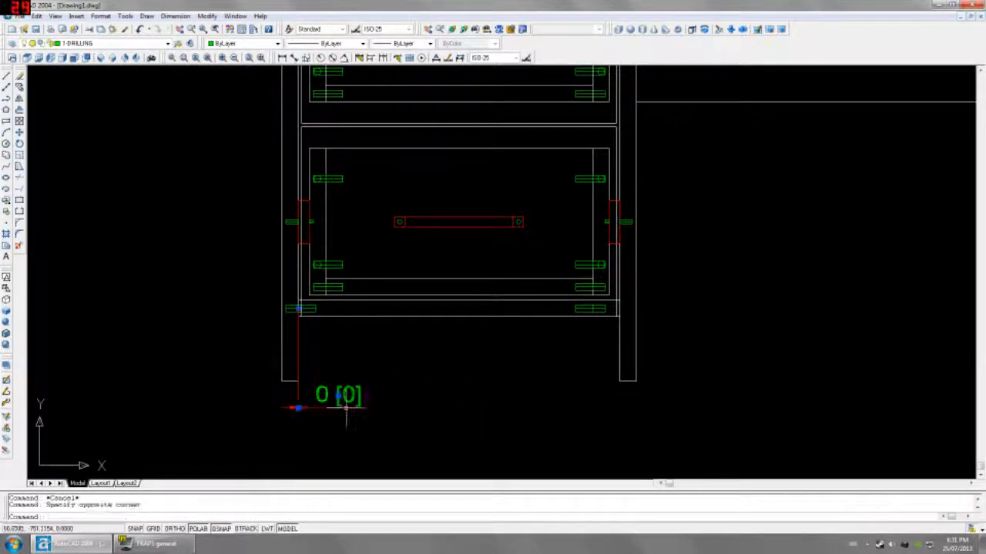
{"action": "key", "text": "Delete"}
Move the bottom panel's right cylinders 31.5 mm outward so they straddle the joint with the right side panel
{"action": "scroll", "coordinate": [620, 300], "scroll_direction": "up", "scroll_amount": 4}
{"action": "left_click", "coordinate": [511, 304]}
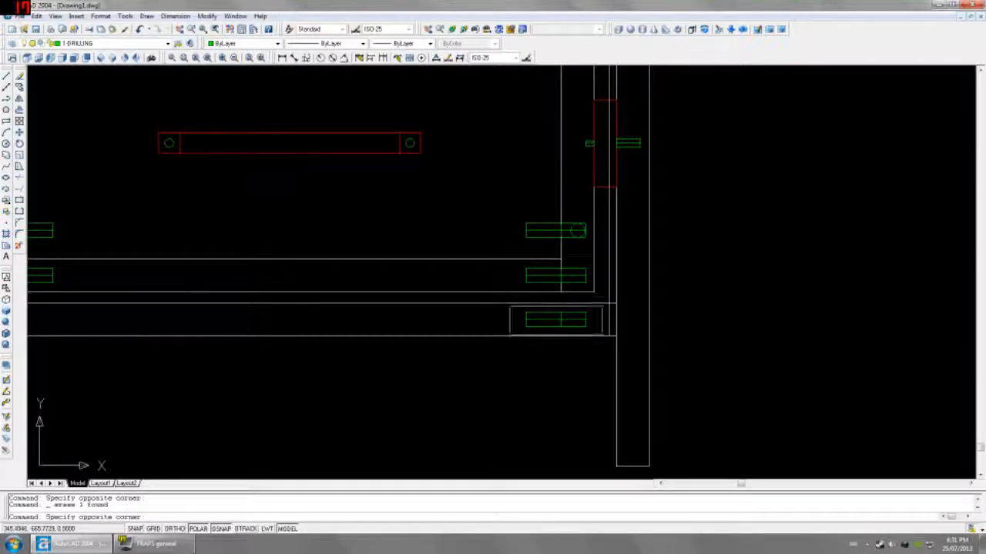
{"action": "left_click", "coordinate": [606, 334]}
{"action": "scroll", "coordinate": [605, 334], "scroll_direction": "down", "scroll_amount": 3}
{"action": "type", "text": "m"}
{"action": "key", "text": "Return"}
{"action": "left_click", "coordinate": [581, 386]}
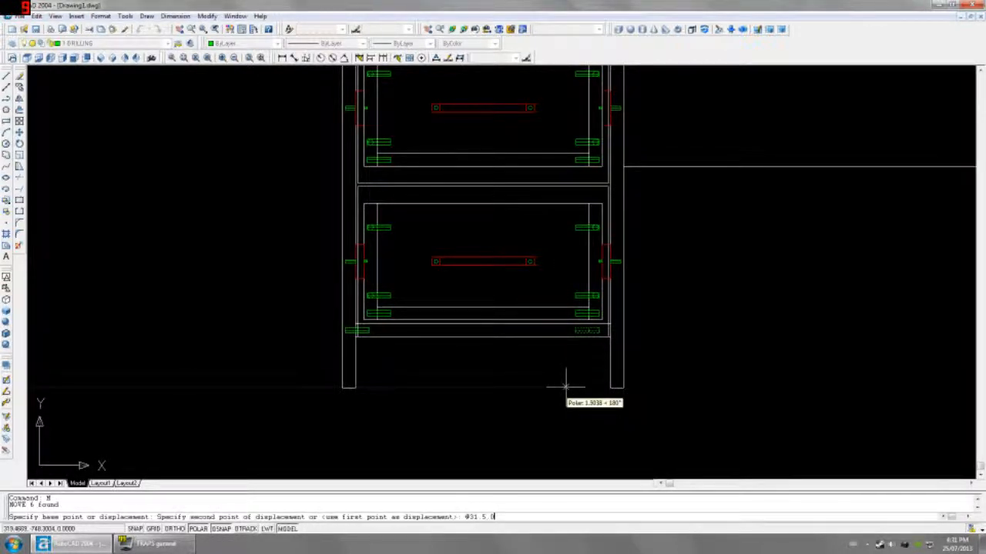
{"action": "key", "text": "Return"}
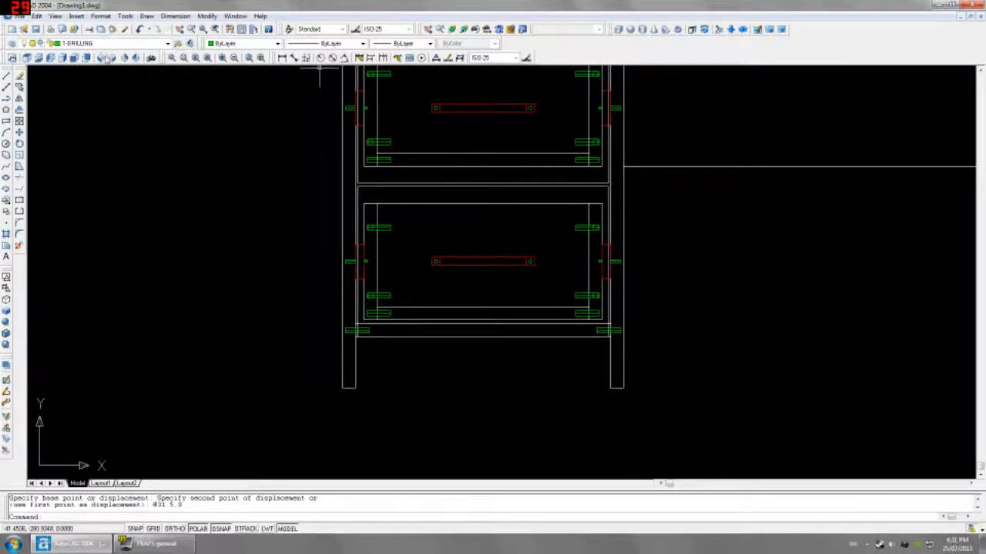
Inspect the whole desk in southwest isometric view with hidden-line shading, and restore the 2D wireframe display
{"action": "left_click", "coordinate": [100, 59]}
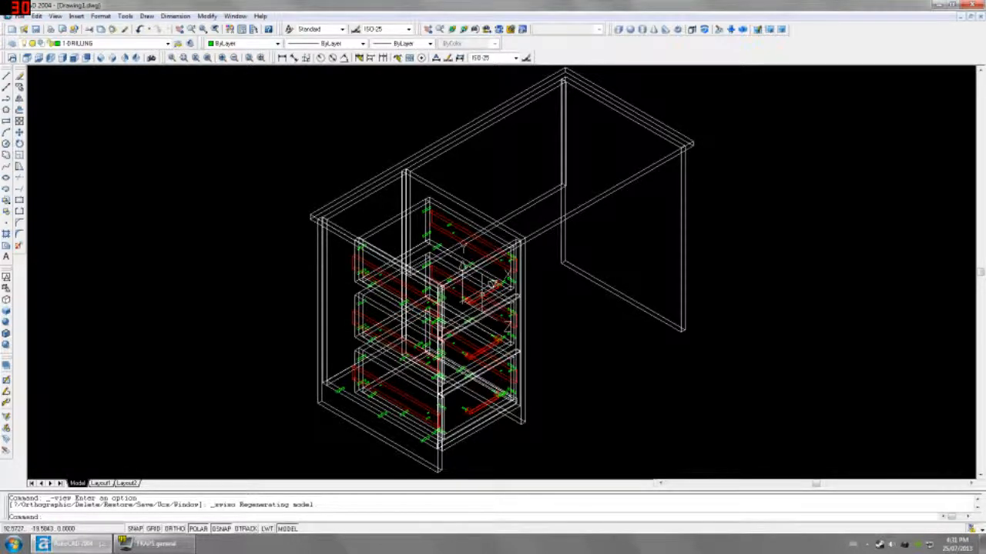
{"action": "left_click", "coordinate": [7, 302]}
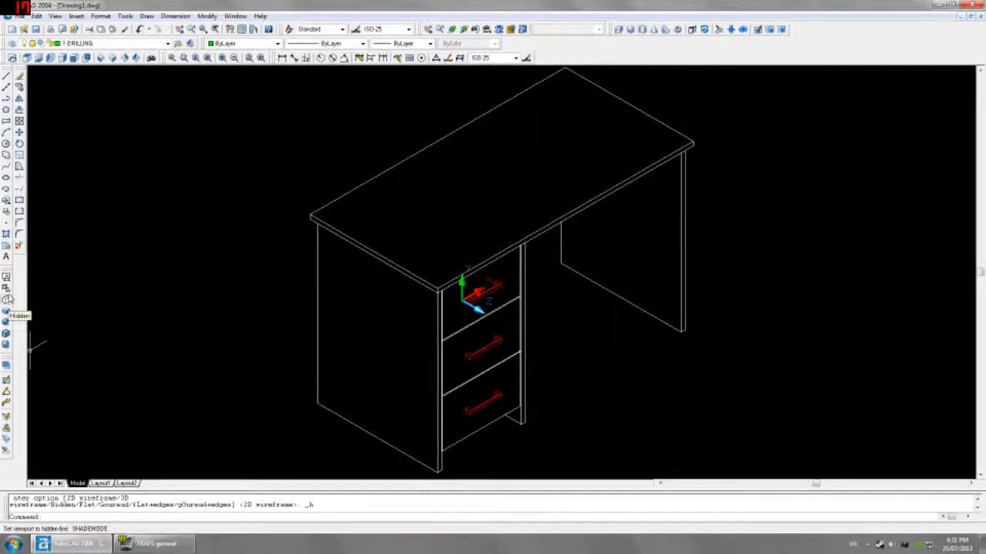
{"action": "left_click", "coordinate": [7, 276]}
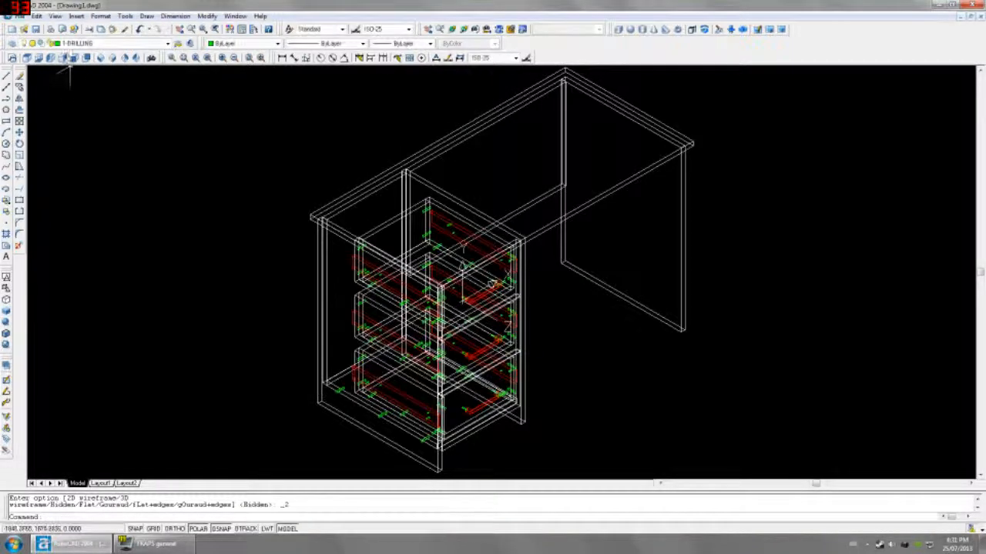
In left view, dimension horizontally from the bottom panel's rearmost hole to the middle of the back panel's thickness
{"action": "left_click", "coordinate": [50, 58]}
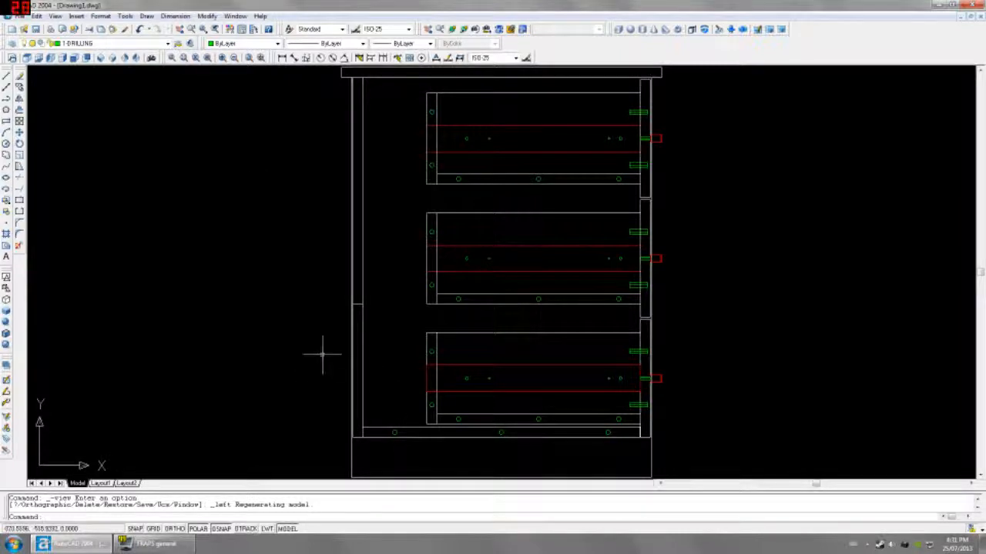
{"action": "middle_click_drag", "start_coordinate": [323, 355], "coordinate": [333, 193]}
{"action": "left_click", "coordinate": [282, 59]}
{"action": "scroll", "coordinate": [384, 258], "scroll_direction": "up", "scroll_amount": 3}
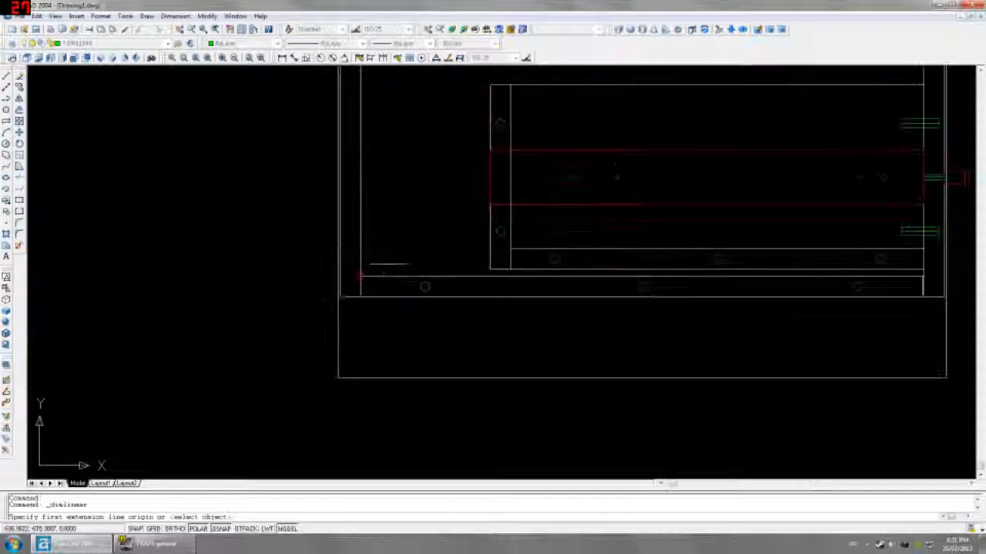
{"action": "left_click", "coordinate": [425, 286]}
{"action": "left_click", "coordinate": [340, 296]}
{"action": "left_click", "coordinate": [357, 349]}
Copy the bottom panel's rearmost cylinders 69 mm backward into the middle of the back panel's thickness
{"action": "left_click", "coordinate": [408, 253]}
{"action": "left_click", "coordinate": [458, 312]}
{"action": "type", "text": "C"}
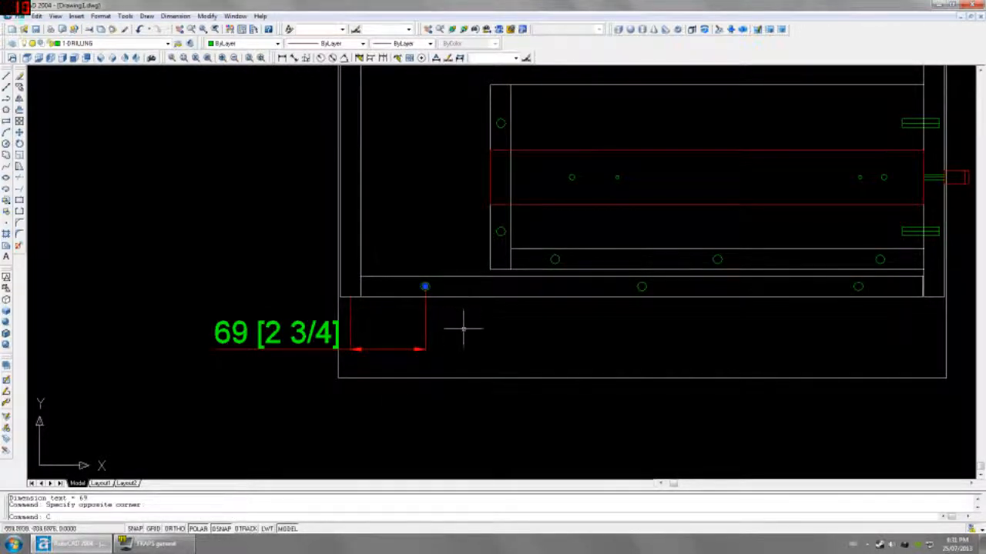
{"action": "type", "text": "O"}
{"action": "key", "text": "Return"}
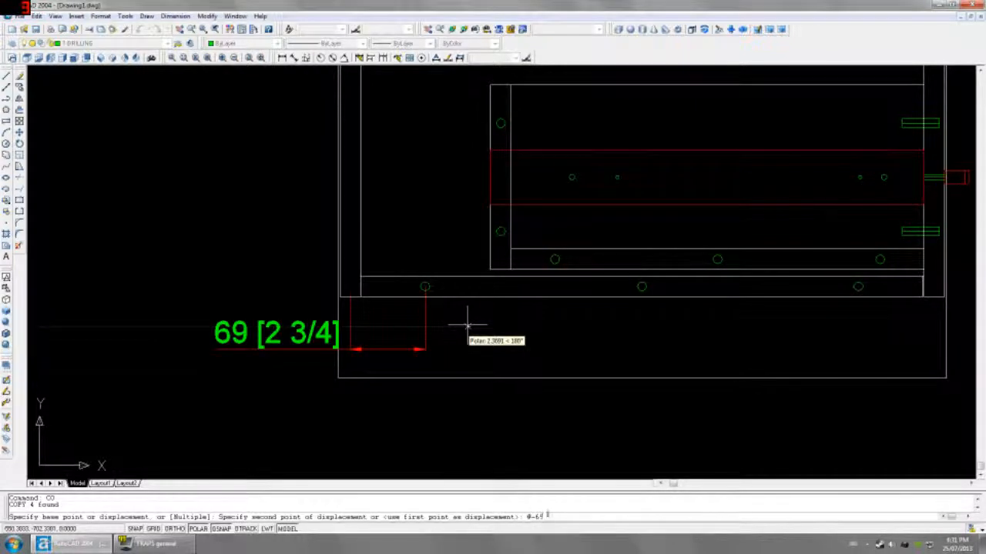
{"action": "type", "text": ",0"}
{"action": "key", "text": "Return"}
Erase the horizontal dimension between the bottom panel's rearmost hole and the back panel
{"action": "key", "text": "Escape"}
{"action": "left_click", "coordinate": [245, 335]}
{"action": "key", "text": "Delete"}
Dimension vertically from the copied hole at the back panel's lower end to the midpoint of the back panel's height
{"action": "scroll", "coordinate": [252, 273], "scroll_direction": "down", "scroll_amount": 6}
{"action": "scroll", "coordinate": [267, 262], "scroll_direction": "up", "scroll_amount": 3}
{"action": "scroll", "coordinate": [267, 268], "scroll_direction": "up", "scroll_amount": 2}
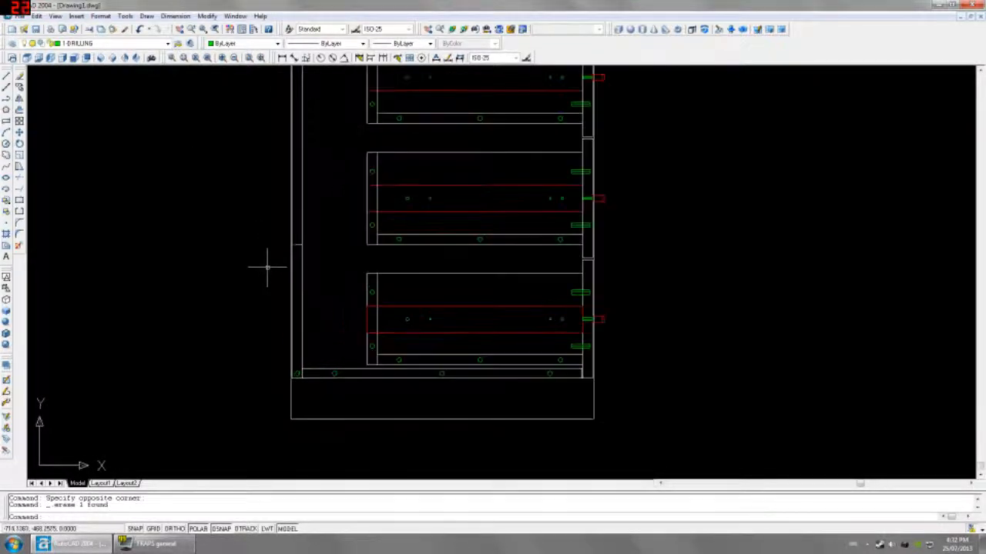
{"action": "left_click", "coordinate": [283, 58]}
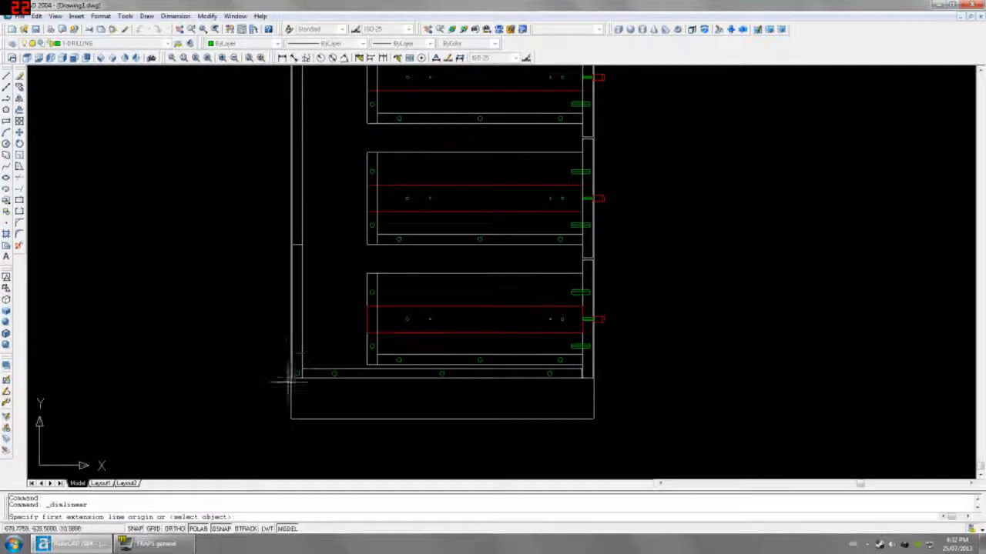
{"action": "scroll", "coordinate": [296, 373], "scroll_direction": "up", "scroll_amount": 3}
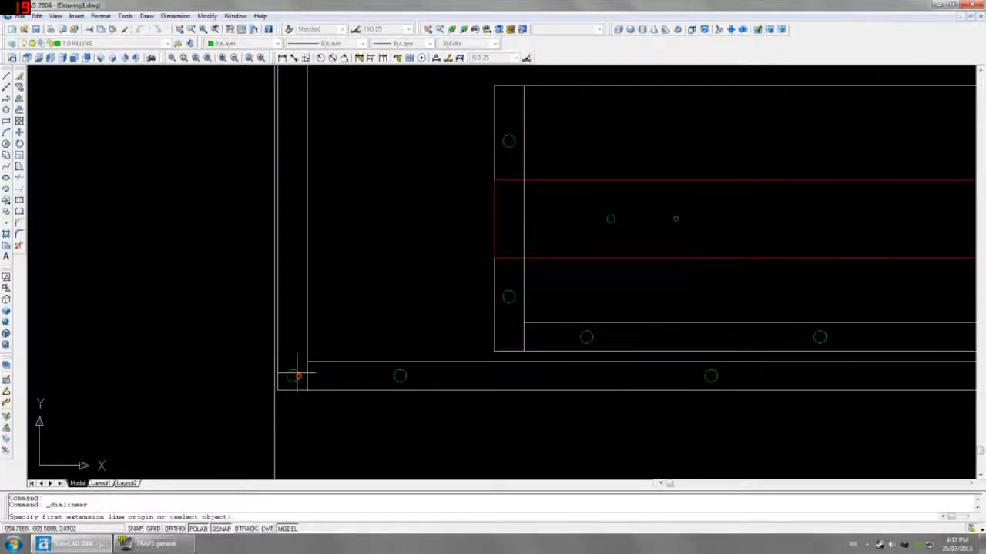
{"action": "left_click", "coordinate": [293, 376]}
{"action": "scroll", "coordinate": [293, 374], "scroll_direction": "down", "scroll_amount": 5}
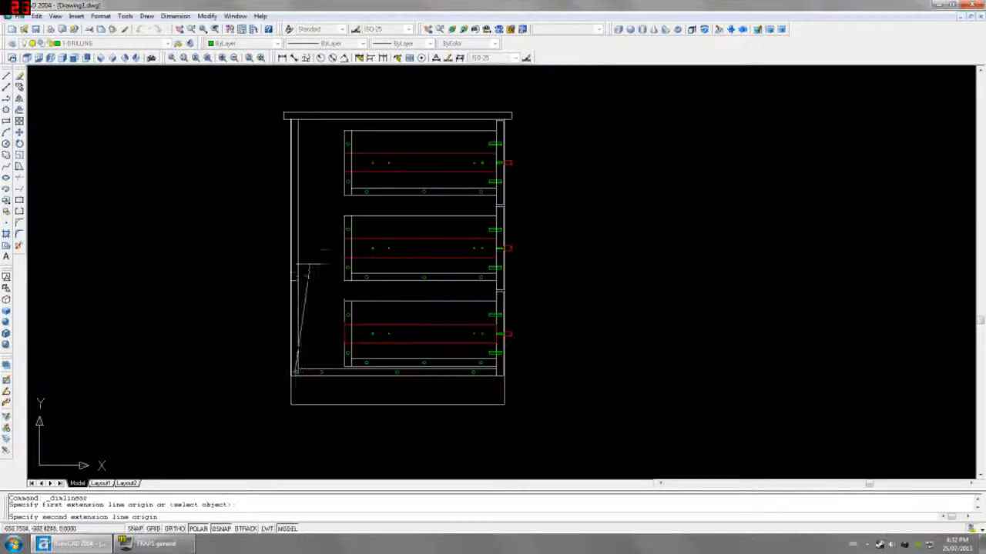
{"action": "left_click", "coordinate": [296, 245]}
{"action": "left_click", "coordinate": [231, 254]}
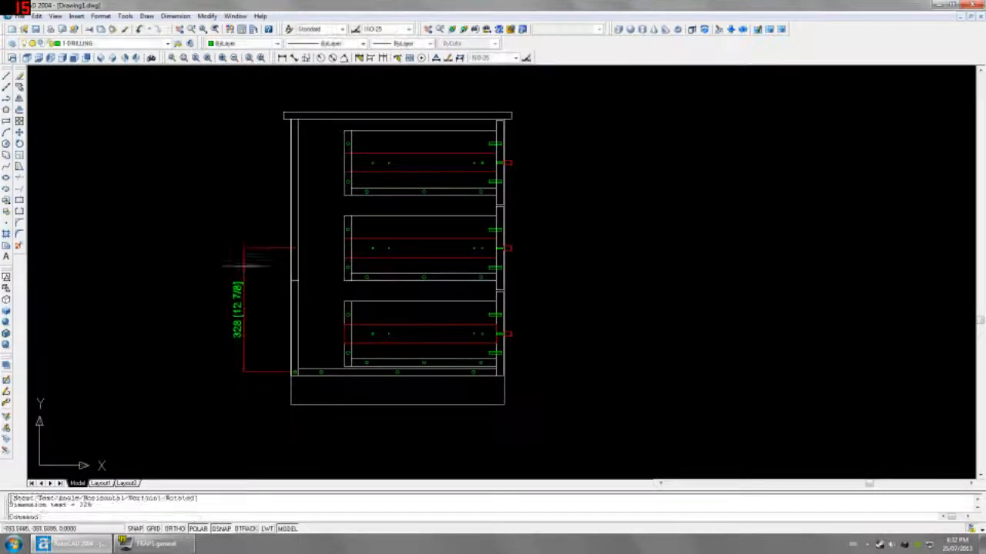
Move the back panel's copied cylinders 328 mm up to the middle of the panel's height
{"action": "scroll", "coordinate": [285, 363], "scroll_direction": "up", "scroll_amount": 2}
{"action": "left_click", "coordinate": [282, 345]}
{"action": "left_click", "coordinate": [300, 379]}
{"action": "type", "text": "m"}
{"action": "key", "text": "Return"}
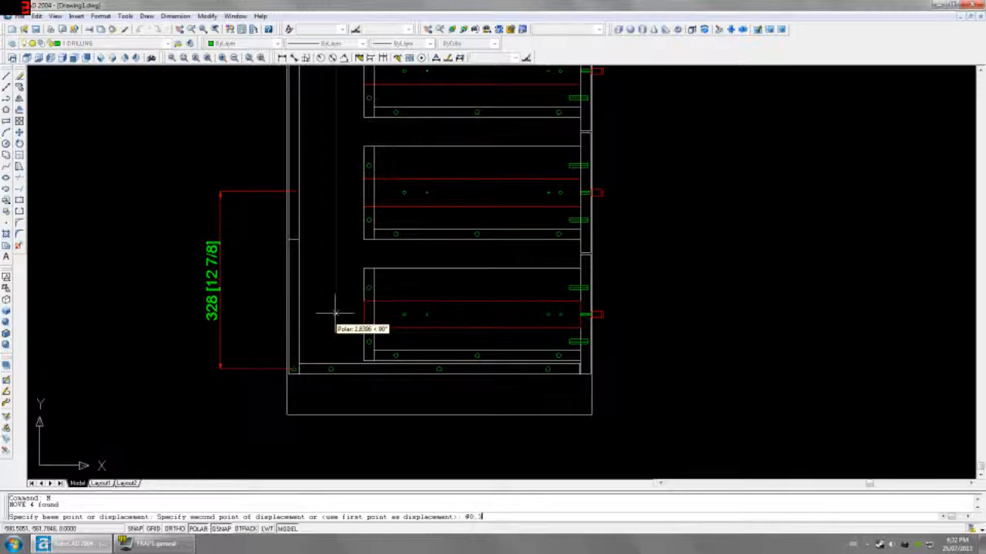
{"action": "key", "text": "Return"}
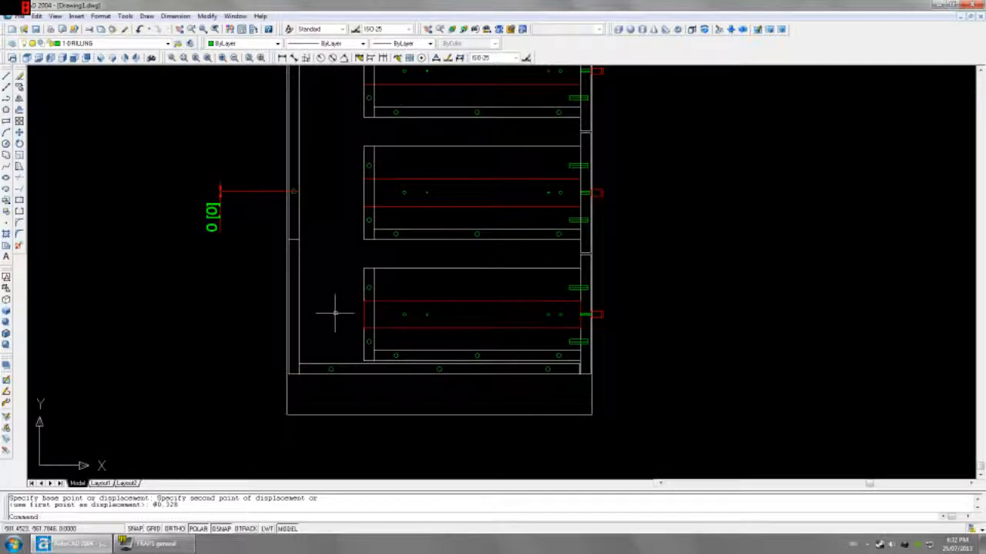
Erase the vertical dimension beside the back panel
{"action": "key", "text": "Escape"}
{"action": "left_click", "coordinate": [216, 180]}
{"action": "left_click", "coordinate": [205, 228]}
{"action": "key", "text": "Delete"}
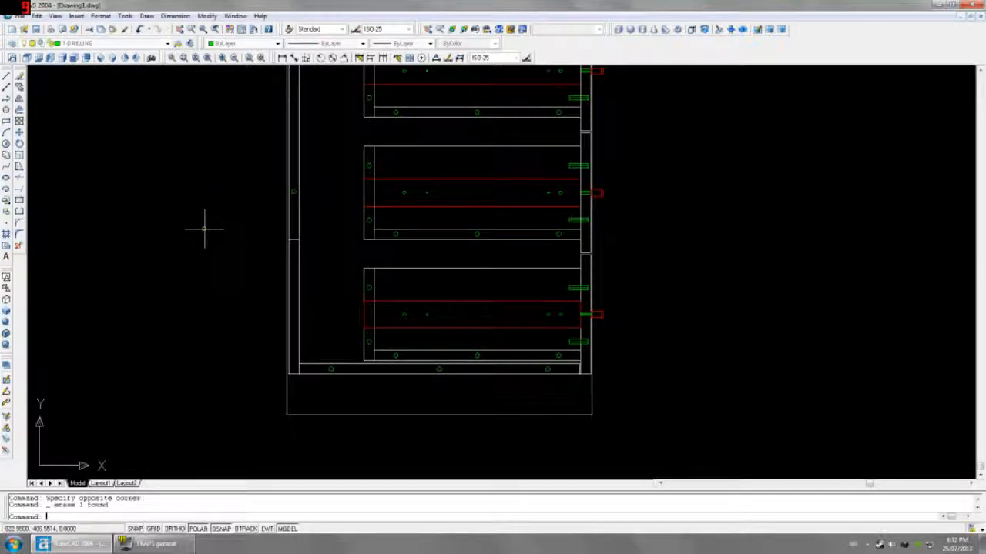
Move the back panel's cylinders 100 mm straight down
{"action": "middle_click_drag", "start_coordinate": [205, 228], "coordinate": [225, 306]}
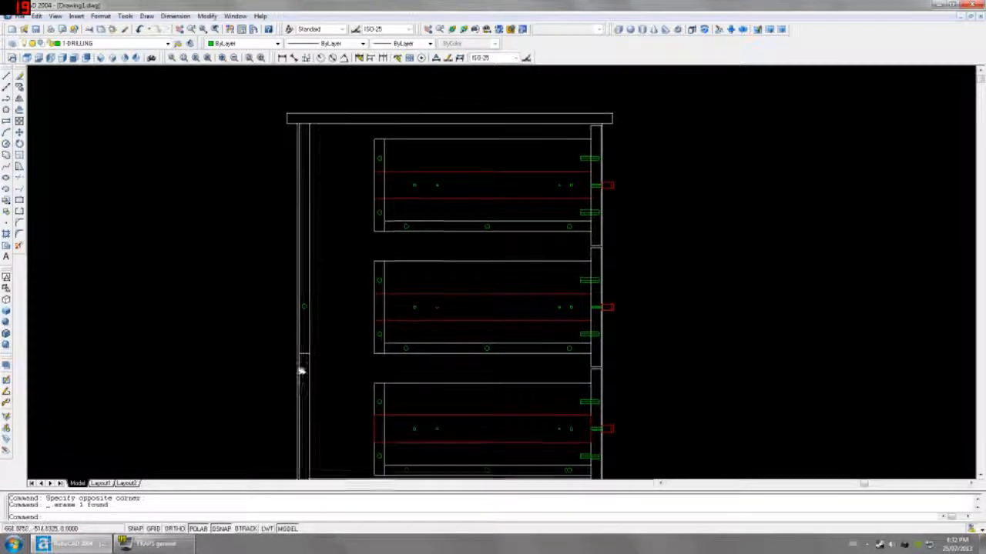
{"action": "middle_click_drag", "start_coordinate": [299, 368], "coordinate": [303, 260]}
{"action": "mouse_move", "coordinate": [302, 213]}
{"action": "middle_mouse_down"}
{"action": "mouse_move", "coordinate": [293, 250]}
{"action": "mouse_move", "coordinate": [247, 293]}
{"action": "mouse_move", "coordinate": [254, 234]}
{"action": "middle_mouse_up"}
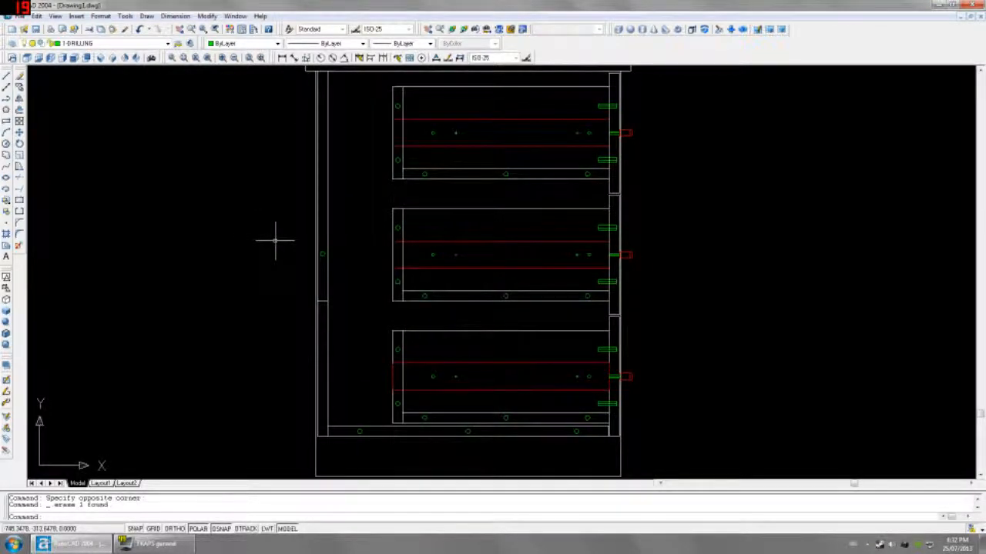
{"action": "left_click", "coordinate": [302, 227]}
{"action": "left_click", "coordinate": [349, 273]}
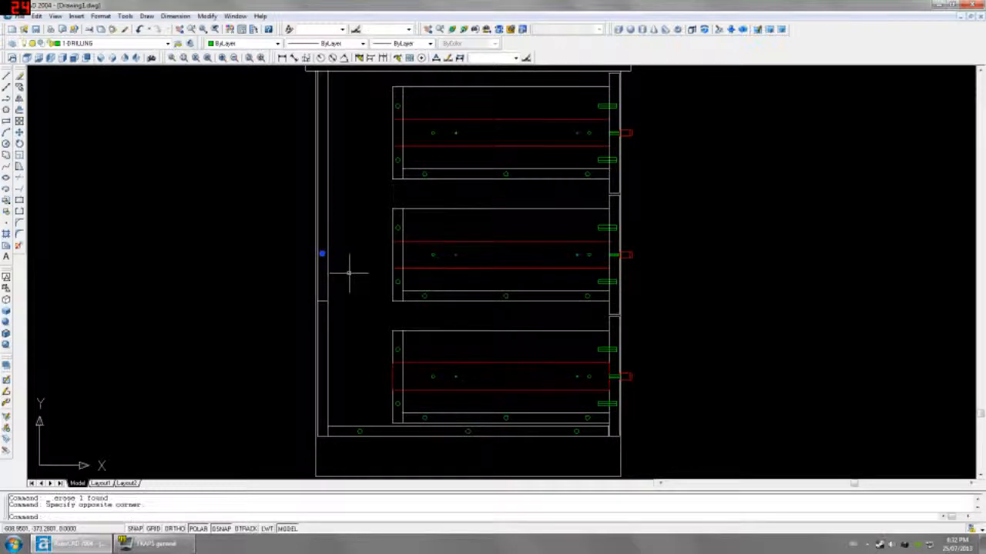
{"action": "type", "text": "M"}
{"action": "key", "text": "Return"}
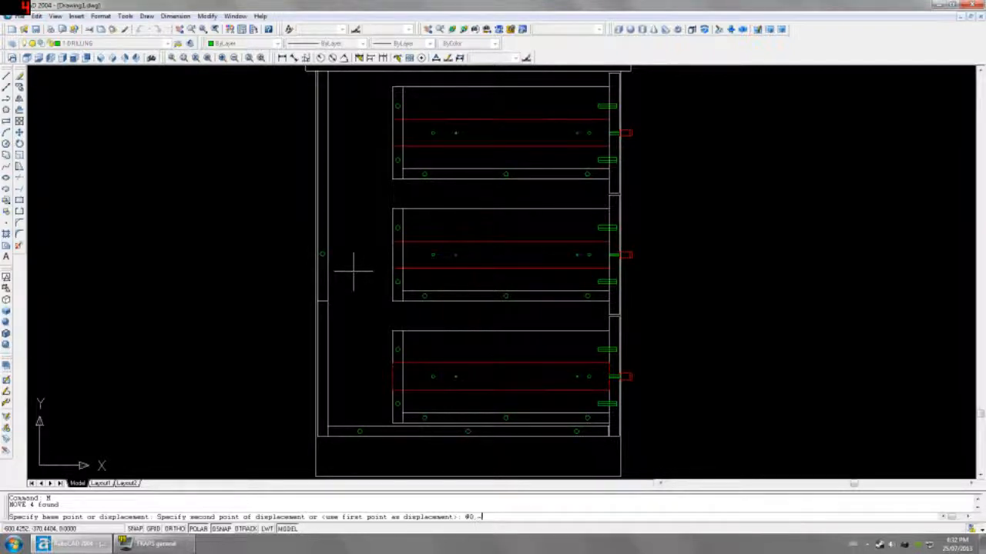
{"action": "key", "text": "Return"}
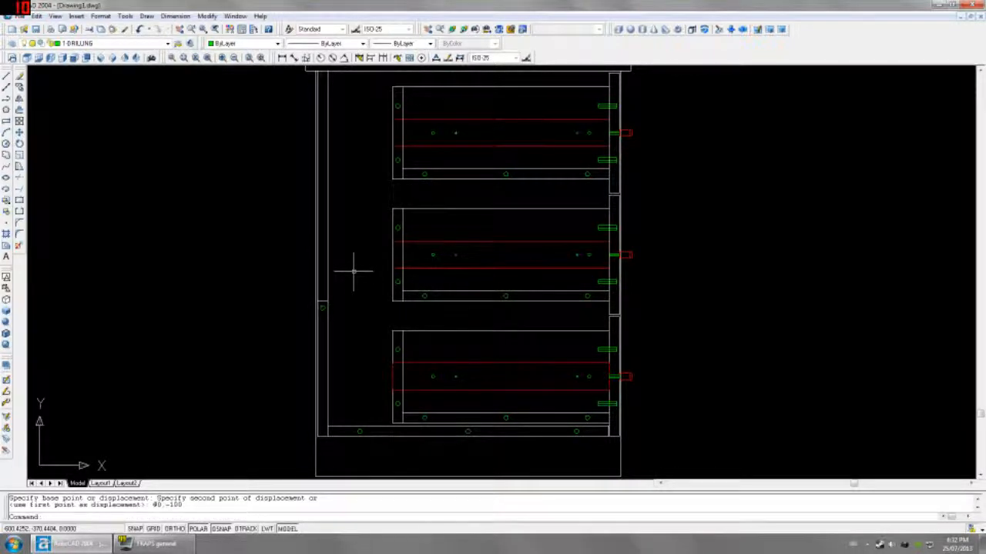
Copy the back panel's cylinders 200 mm straight down, toward the bottom panel
{"action": "left_click_drag", "start_coordinate": [315, 301], "coordinate": [378, 334]}
{"action": "type", "text": "c"}
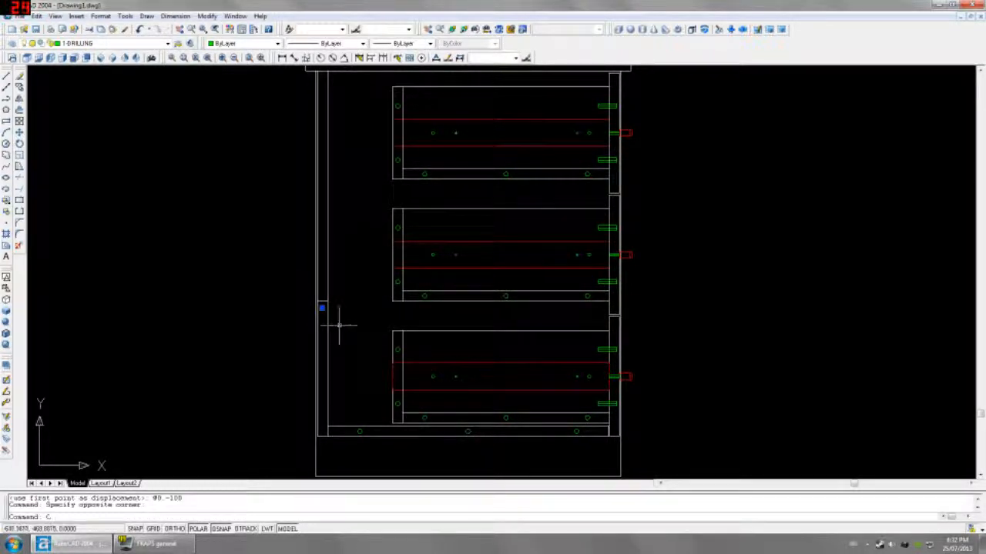
{"action": "type", "text": "o"}
{"action": "key", "text": "Return"}
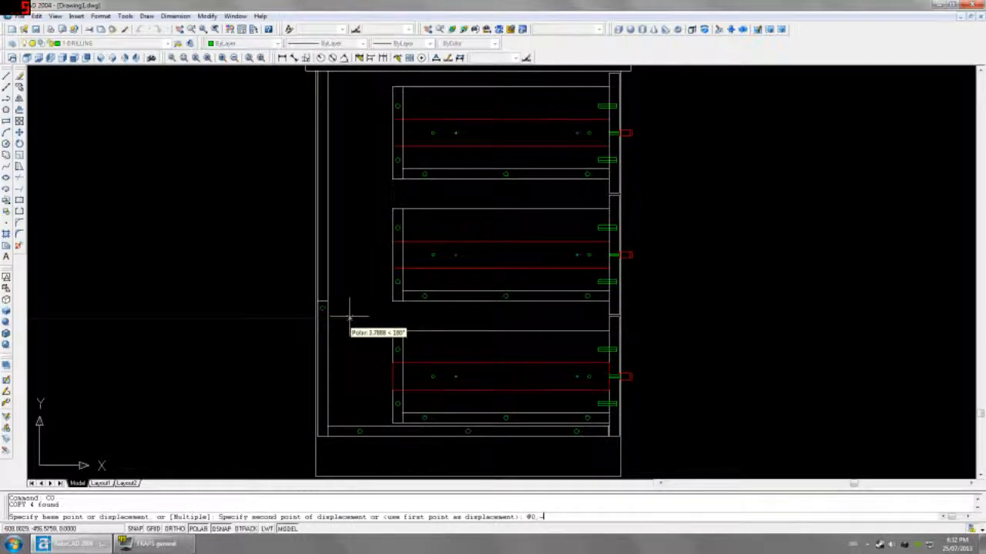
{"action": "key", "text": "Return"}
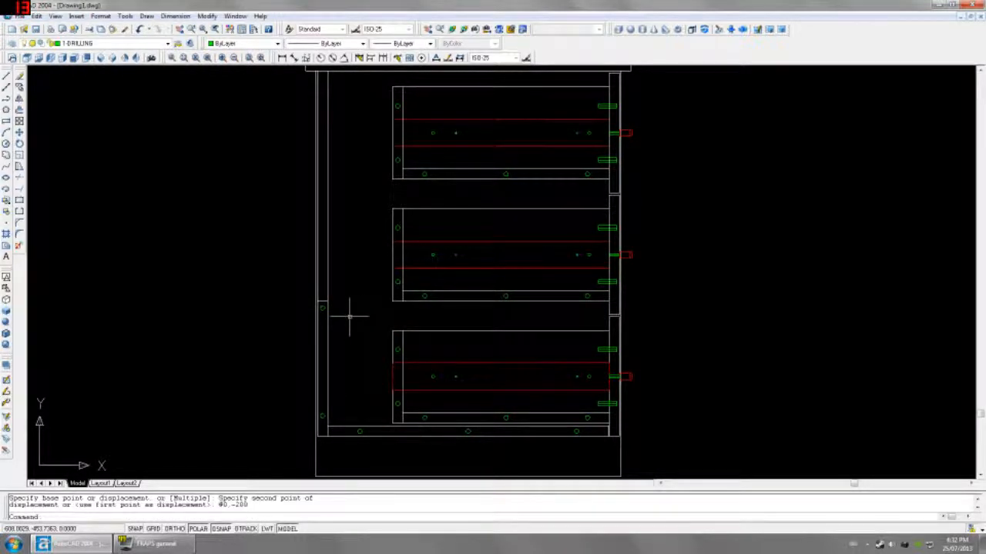
Mirror the back panel's lower cylinders about the panel's horizontal midline, keeping the originals
{"action": "left_click", "coordinate": [274, 286]}
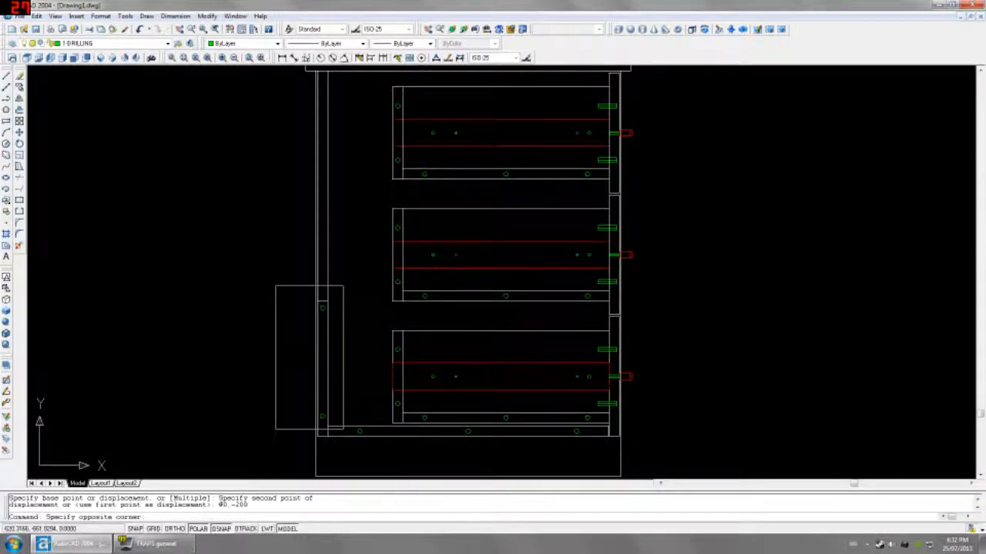
{"action": "left_click", "coordinate": [343, 429]}
{"action": "type", "text": "mi"}
{"action": "key", "text": "Return"}
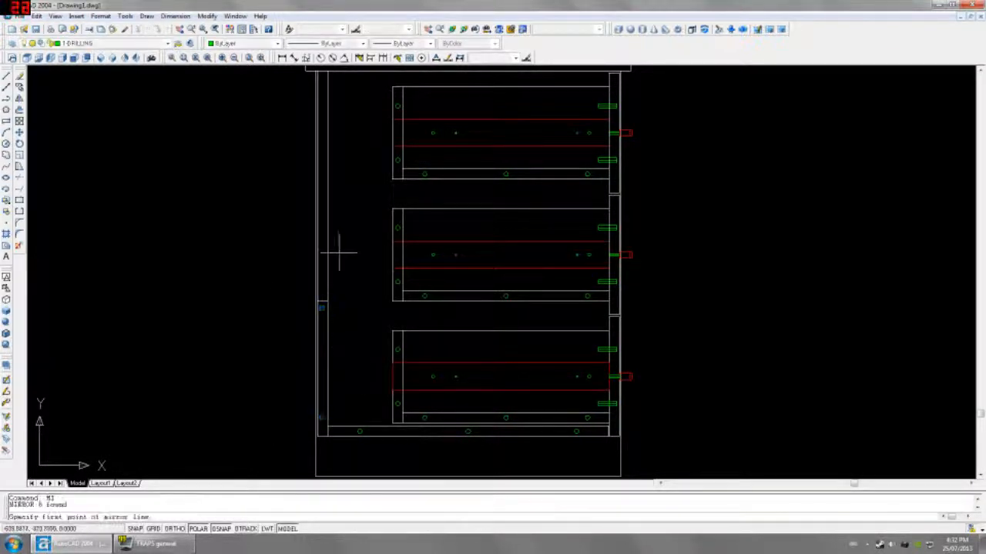
{"action": "left_click", "coordinate": [326, 254]}
{"action": "left_click", "coordinate": [335, 256]}
{"action": "key", "text": "Return"}
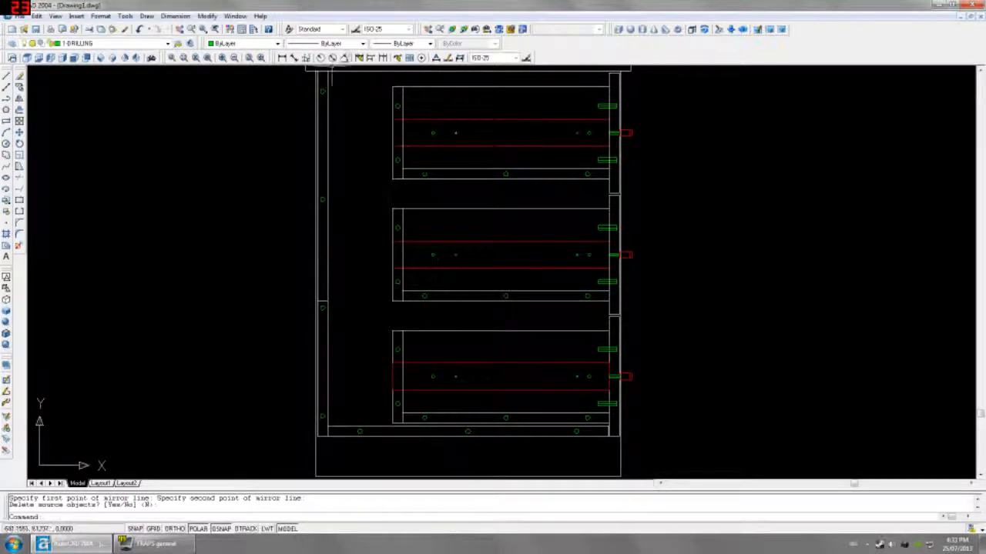
Adjust the running object snap modes and dimension the vertical spacing between the back panel's two uppermost holes
{"action": "left_click", "coordinate": [282, 58]}
{"action": "left_click", "coordinate": [323, 91]}
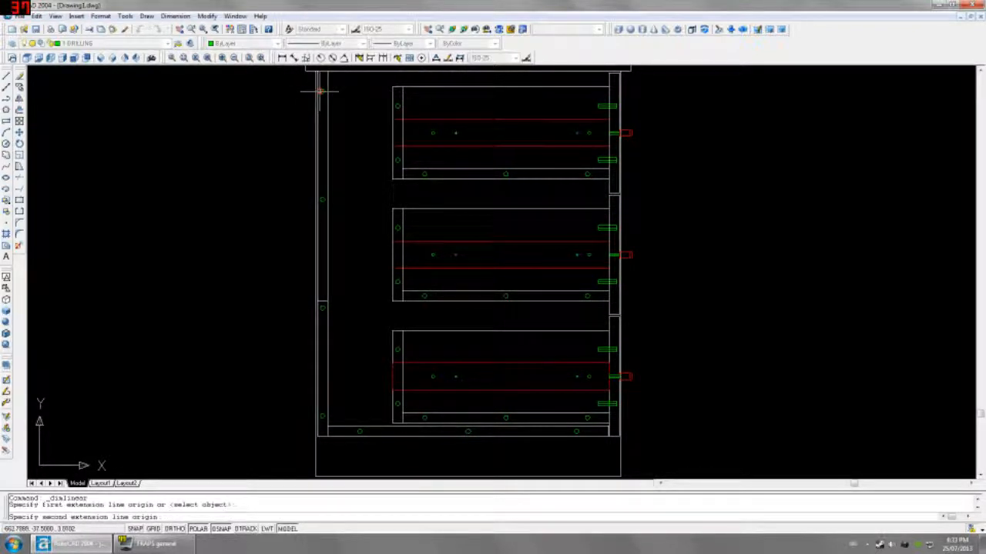
{"action": "right_click", "coordinate": [222, 529]}
{"action": "left_click", "coordinate": [254, 520]}
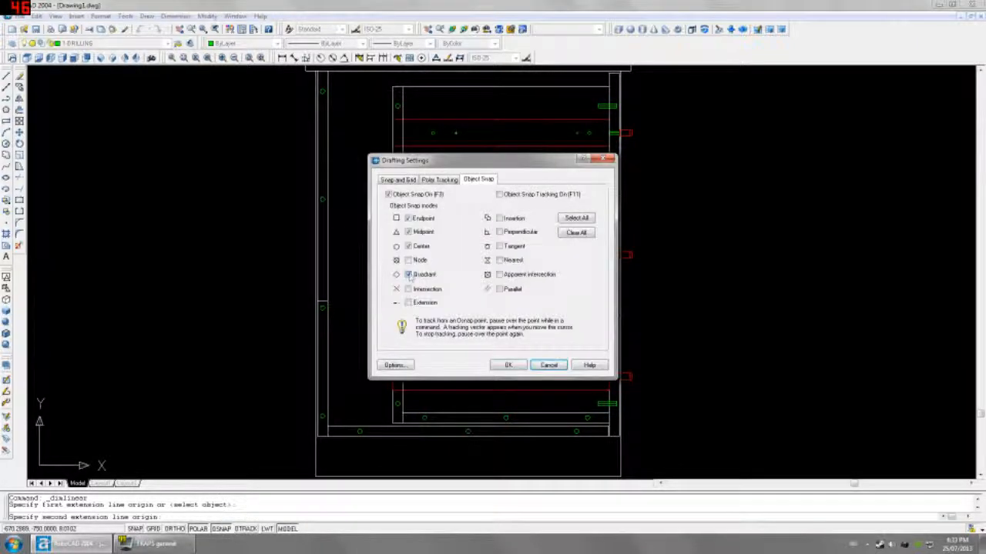
{"action": "left_click", "coordinate": [507, 366]}
{"action": "left_click", "coordinate": [324, 199]}
{"action": "left_click", "coordinate": [358, 190]}
{"action": "scroll", "coordinate": [325, 193], "scroll_direction": "up", "scroll_amount": 4}
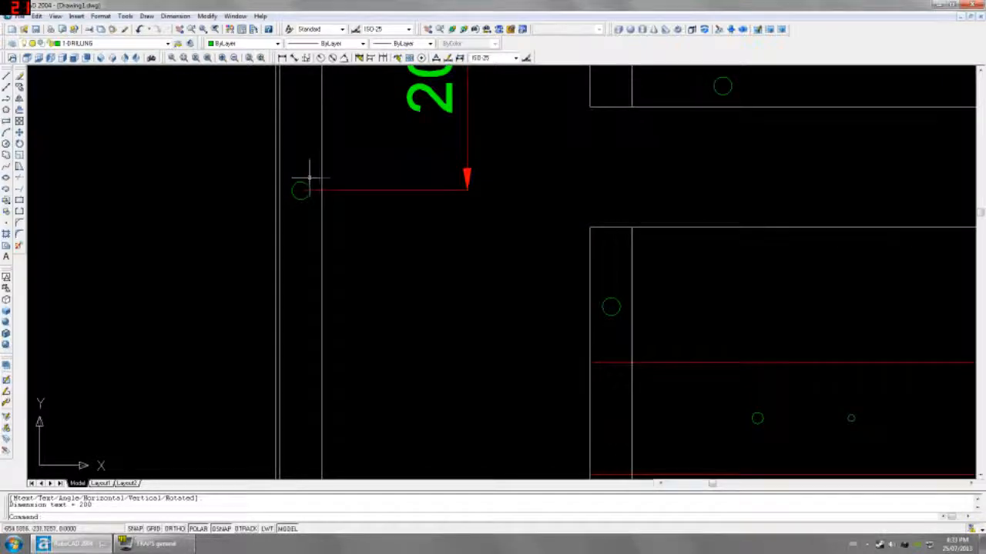
{"action": "scroll", "coordinate": [352, 247], "scroll_direction": "down", "scroll_amount": 4}
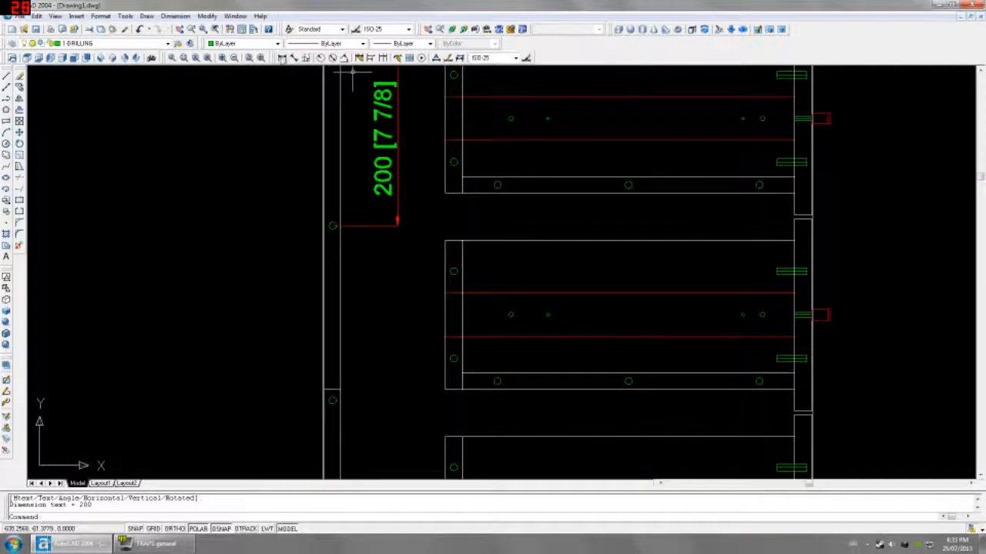
Dimension the vertical spacing between the back panel's second and third holes from the top
{"action": "key", "text": "Return"}
{"action": "left_click", "coordinate": [332, 226]}
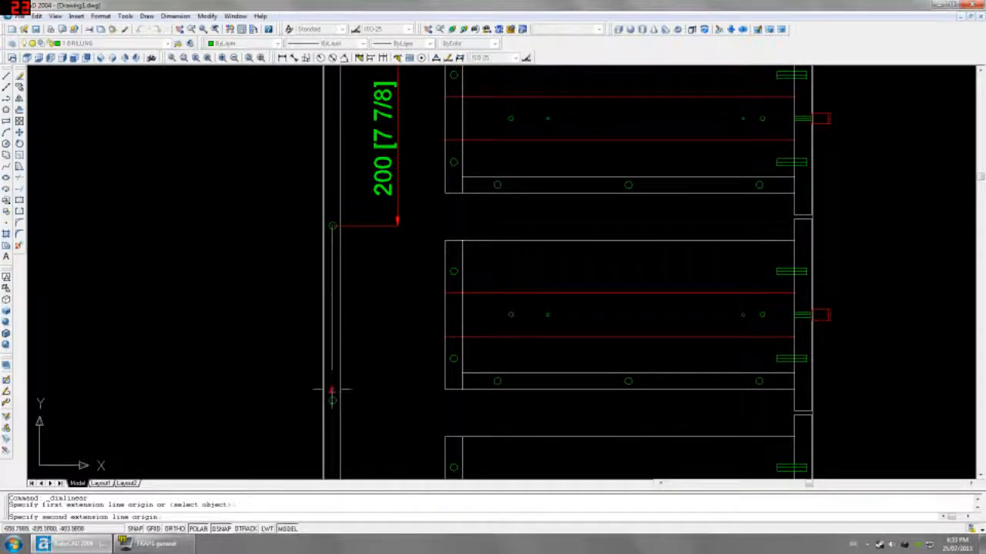
{"action": "left_click", "coordinate": [331, 396]}
{"action": "scroll", "coordinate": [363, 383], "scroll_direction": "down", "scroll_amount": 3}
{"action": "left_click", "coordinate": [374, 381]}
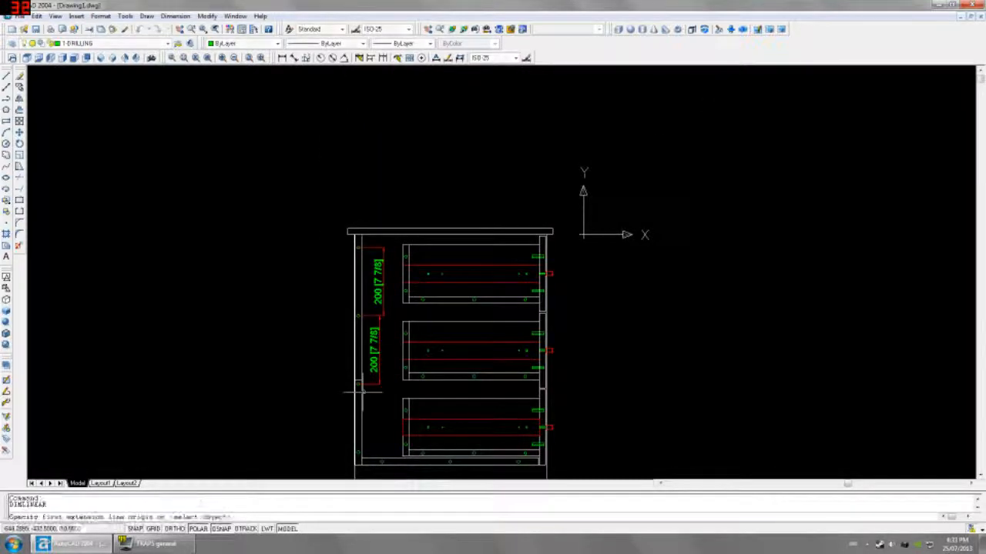
Dimension the vertical spacing between the back panel's two lowest holes
{"action": "scroll", "coordinate": [355, 347], "scroll_direction": "up", "scroll_amount": 3}
{"action": "key", "text": "Return"}
{"action": "scroll", "coordinate": [348, 339], "scroll_direction": "up", "scroll_amount": 2}
{"action": "left_click", "coordinate": [354, 264]}
{"action": "scroll", "coordinate": [352, 346], "scroll_direction": "down", "scroll_amount": 2}
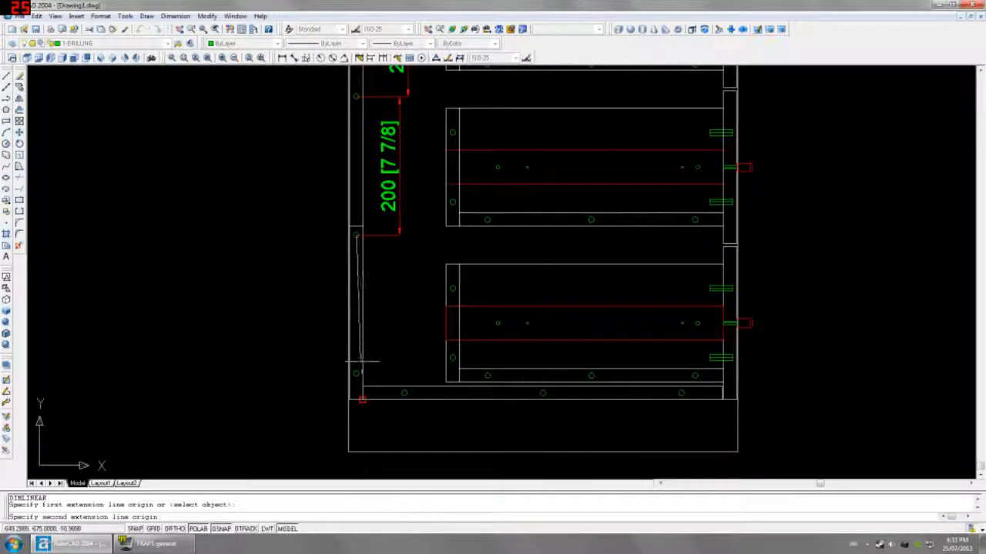
{"action": "left_click", "coordinate": [344, 374]}
{"action": "left_click", "coordinate": [396, 342]}
Erase the vertical spacing dimensions beside the back panel
{"action": "scroll", "coordinate": [408, 339], "scroll_direction": "down", "scroll_amount": 2}
{"action": "left_click", "coordinate": [413, 164]}
{"action": "left_click", "coordinate": [397, 203]}
{"action": "key", "text": "Delete"}
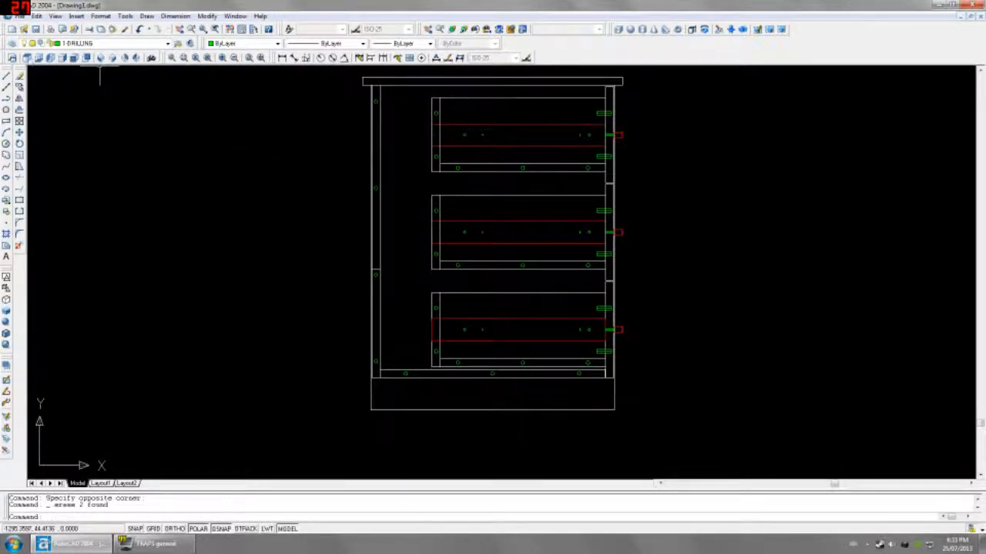
In the front view, mirror the cabinet inner side panel's topmost cylinders about the panel's mid-thickness, keeping the originals
{"action": "left_click", "coordinate": [27, 58]}
{"action": "middle_click_drag", "start_coordinate": [202, 214], "coordinate": [245, 305]}
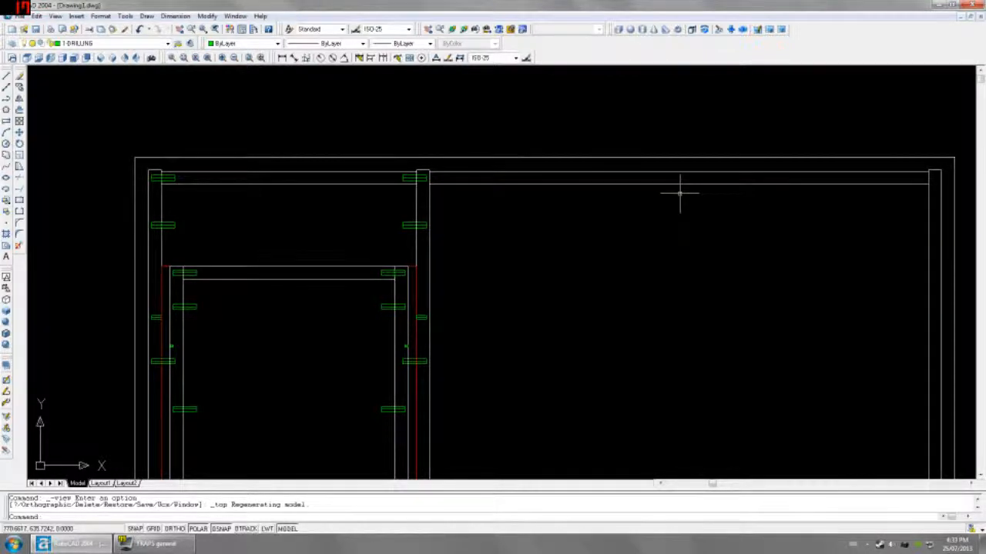
{"action": "left_click", "coordinate": [74, 58]}
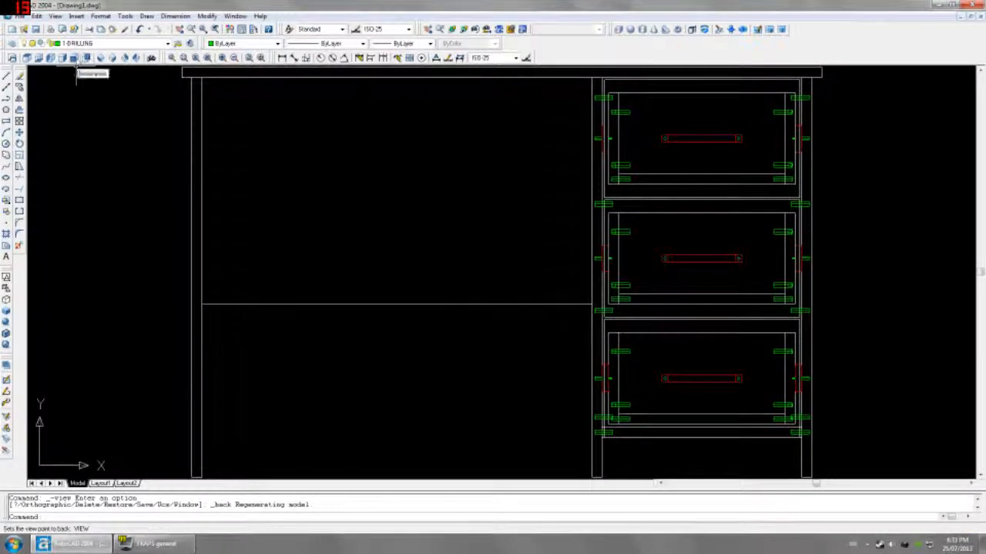
{"action": "left_click", "coordinate": [62, 58]}
{"action": "scroll", "coordinate": [412, 151], "scroll_direction": "up", "scroll_amount": 3}
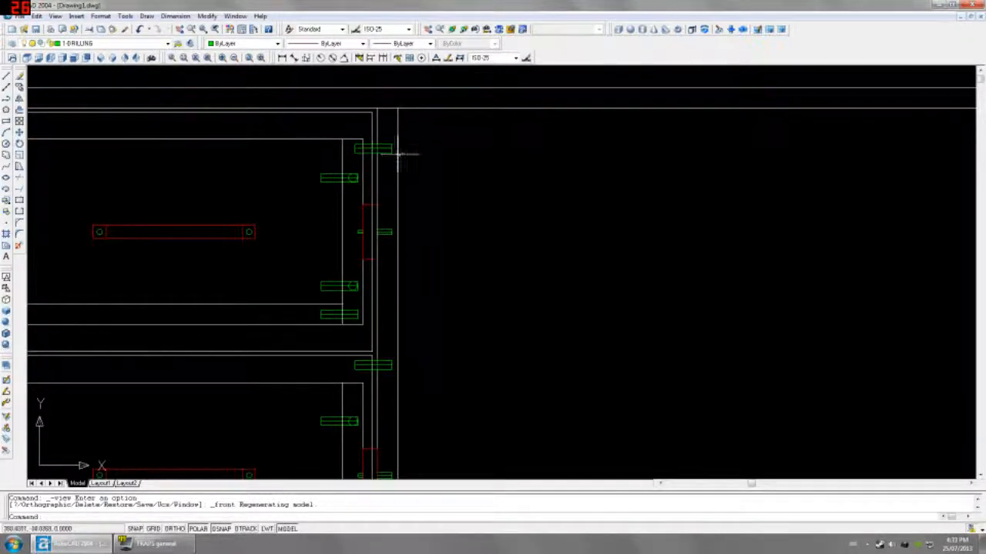
{"action": "left_click", "coordinate": [353, 138]}
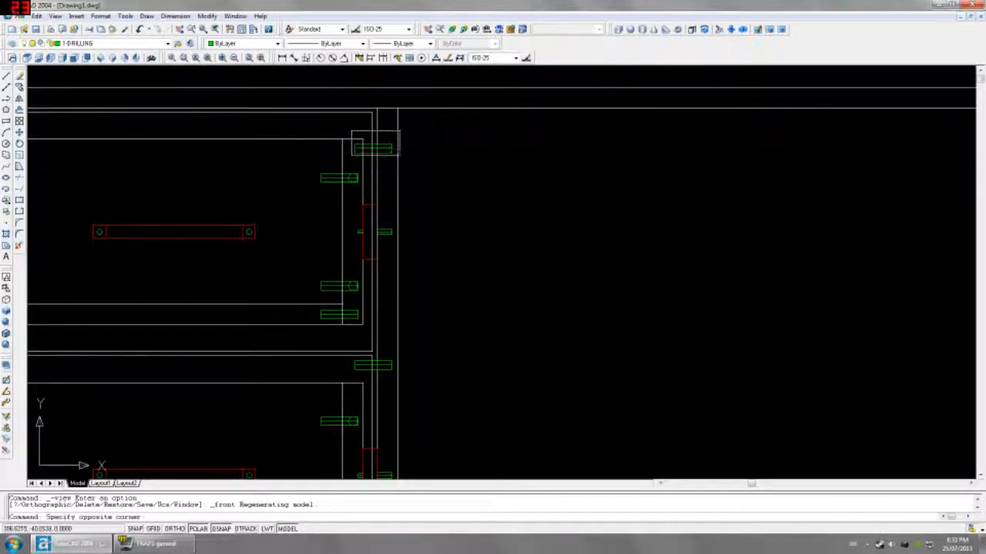
{"action": "left_click", "coordinate": [399, 154]}
{"action": "type", "text": "mi"}
{"action": "key", "text": "Return"}
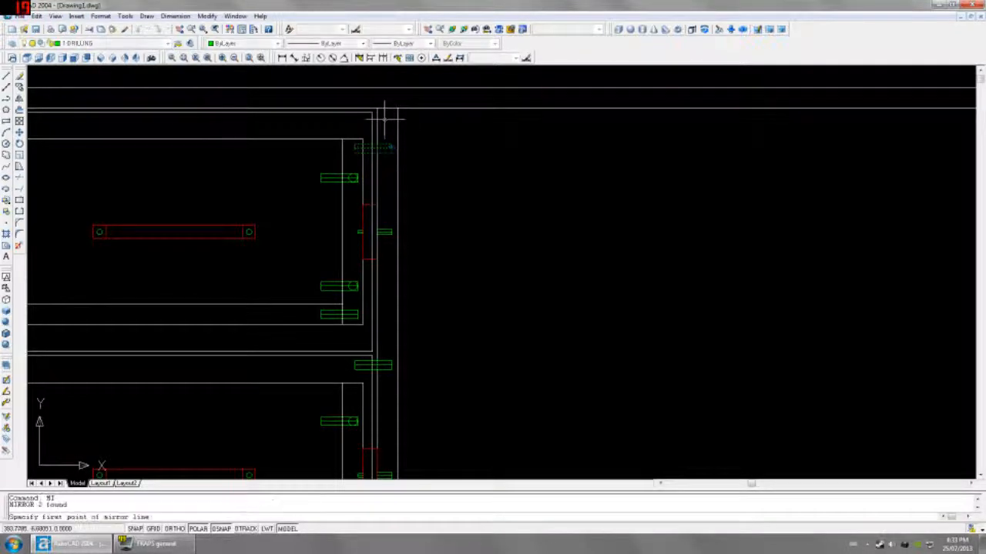
{"action": "left_click", "coordinate": [387, 112]}
{"action": "left_click", "coordinate": [389, 102]}
{"action": "key", "text": "Return"}
Try to move the mirrored cylinders 25 mm horizontally toward the drawers
{"action": "scroll", "coordinate": [397, 138], "scroll_direction": "up", "scroll_amount": 3}
{"action": "left_click", "coordinate": [420, 140]}
{"action": "left_click", "coordinate": [411, 165]}
{"action": "scroll", "coordinate": [392, 151], "scroll_direction": "up", "scroll_amount": 3}
{"action": "left_click", "coordinate": [390, 144]}
{"action": "left_click", "coordinate": [387, 154]}
{"action": "scroll", "coordinate": [386, 154], "scroll_direction": "down", "scroll_amount": 4}
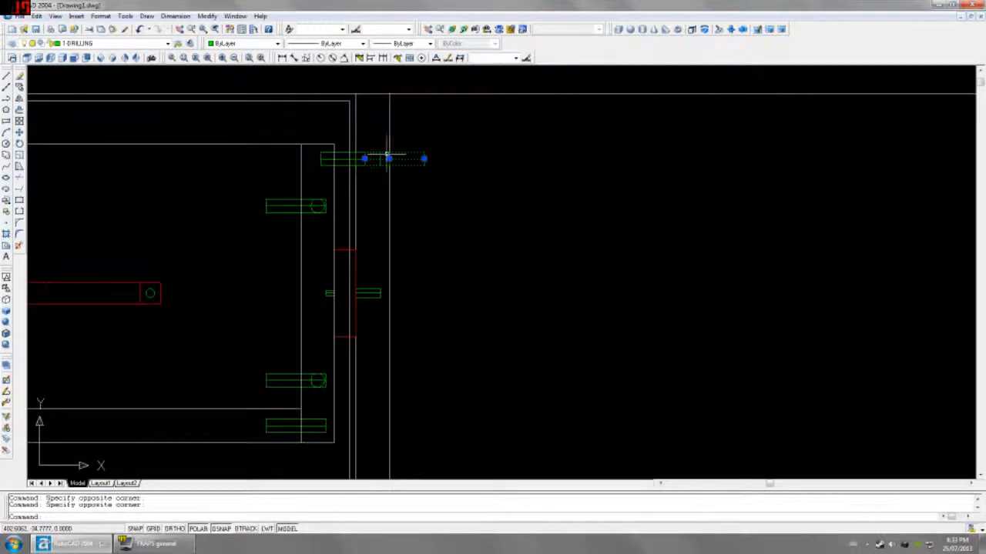
{"action": "type", "text": "m"}
{"action": "key", "text": "Return"}
{"action": "left_click", "coordinate": [462, 209]}
{"action": "type", "text": "@-2"}
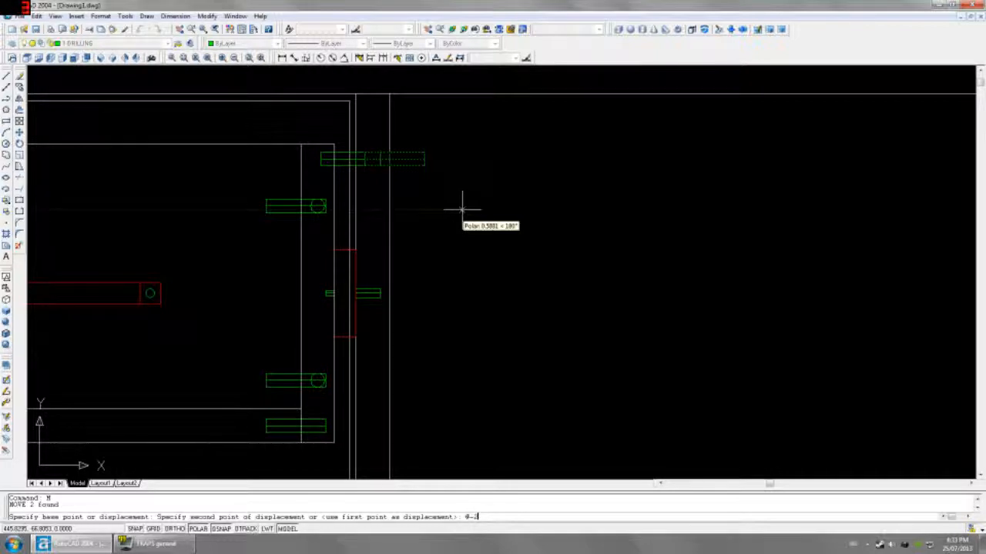
{"action": "type", "text": "5,0"}
{"action": "key", "text": "Return"}
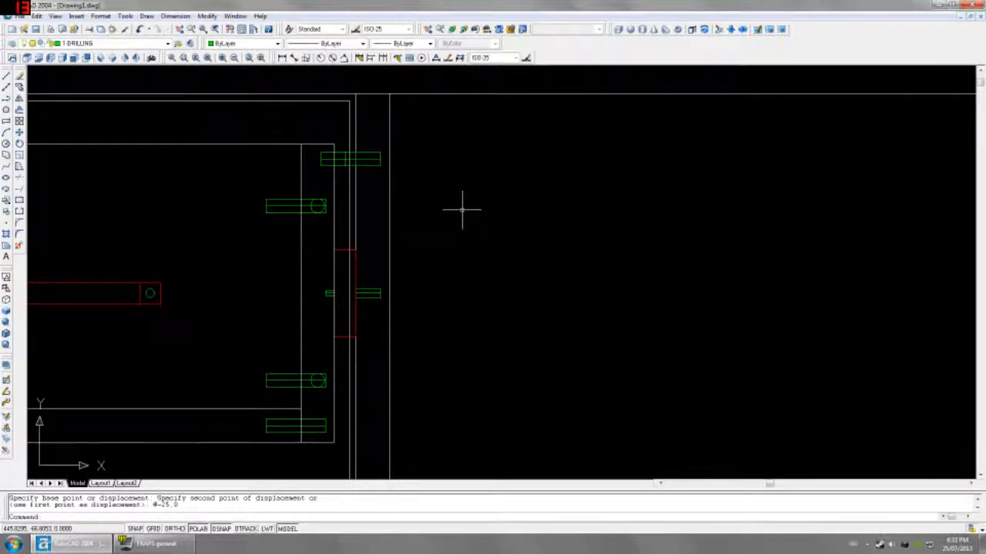
{"action": "key", "text": "ctrl+z"}
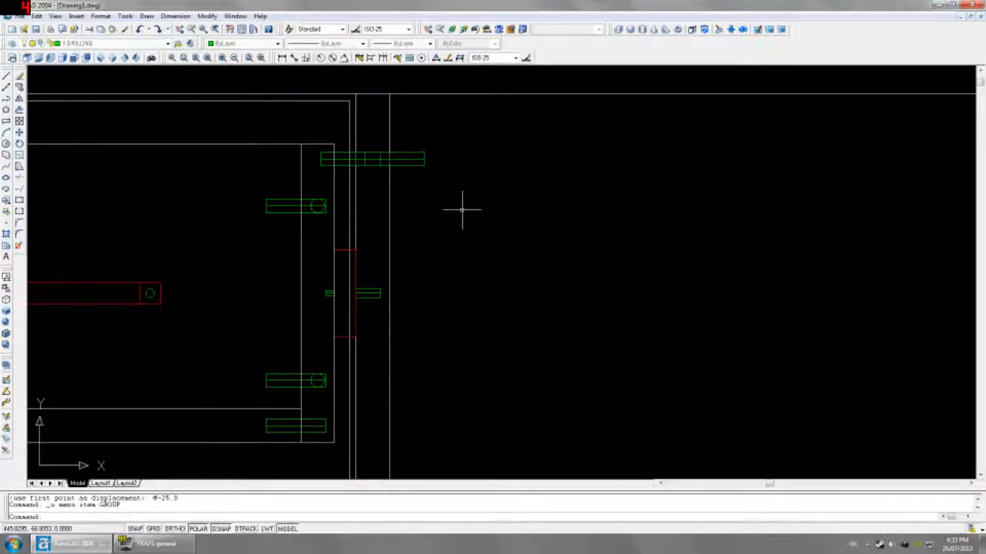
Move the mirrored cylinders on the cabinet's inner side panel 25 mm straight down
{"action": "left_click", "coordinate": [435, 132]}
{"action": "left_click", "coordinate": [400, 177]}
{"action": "left_click", "coordinate": [381, 142]}
{"action": "left_click", "coordinate": [382, 159]}
{"action": "type", "text": "m"}
{"action": "key", "text": "Return"}
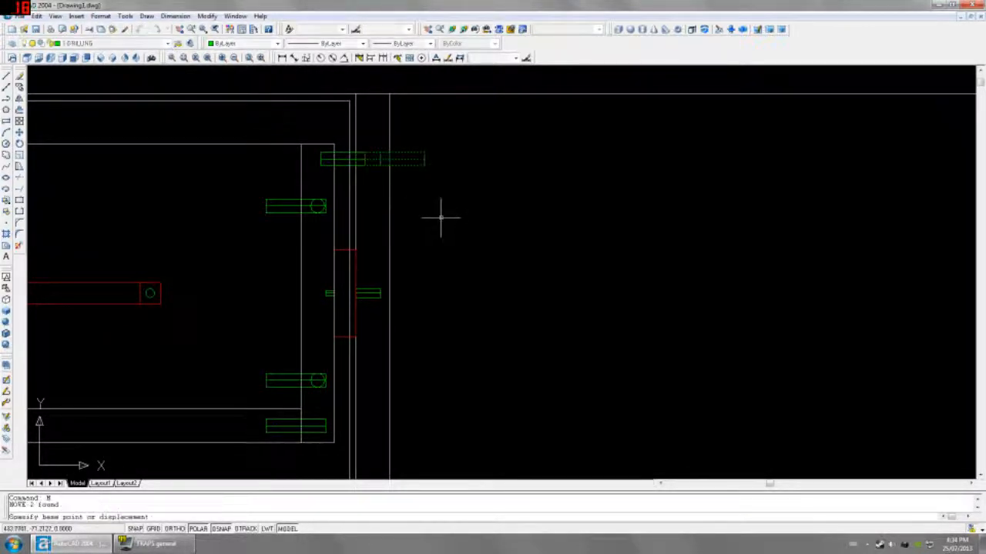
{"action": "left_click", "coordinate": [455, 214]}
{"action": "type", "text": "@0,-25"}
{"action": "key", "text": "Return"}
{"action": "scroll", "coordinate": [454, 211], "scroll_direction": "down", "scroll_amount": 5}
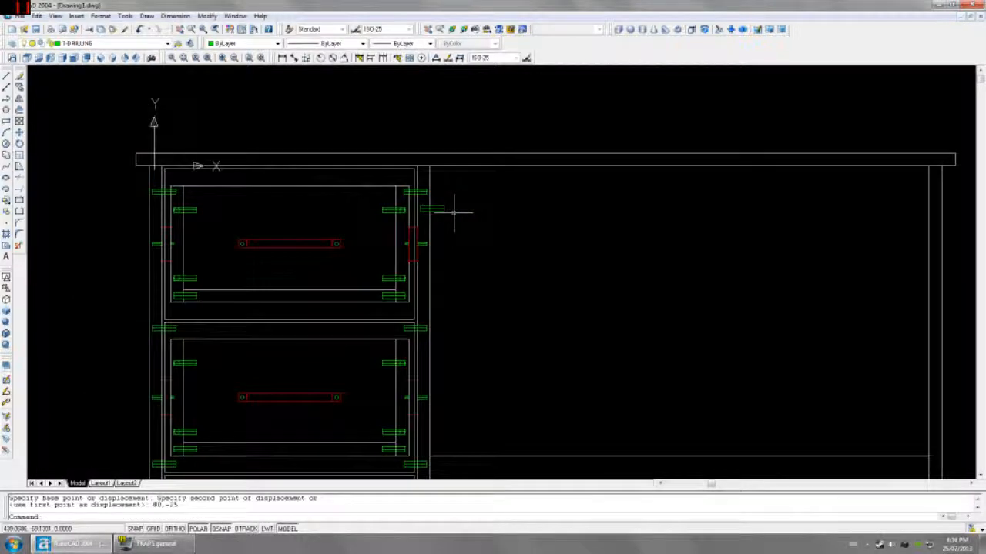
Dimension the vertical distance from the midpoint of the desk back panel's edge to the moved cylinders
{"action": "middle_click_drag", "start_coordinate": [476, 272], "coordinate": [473, 246]}
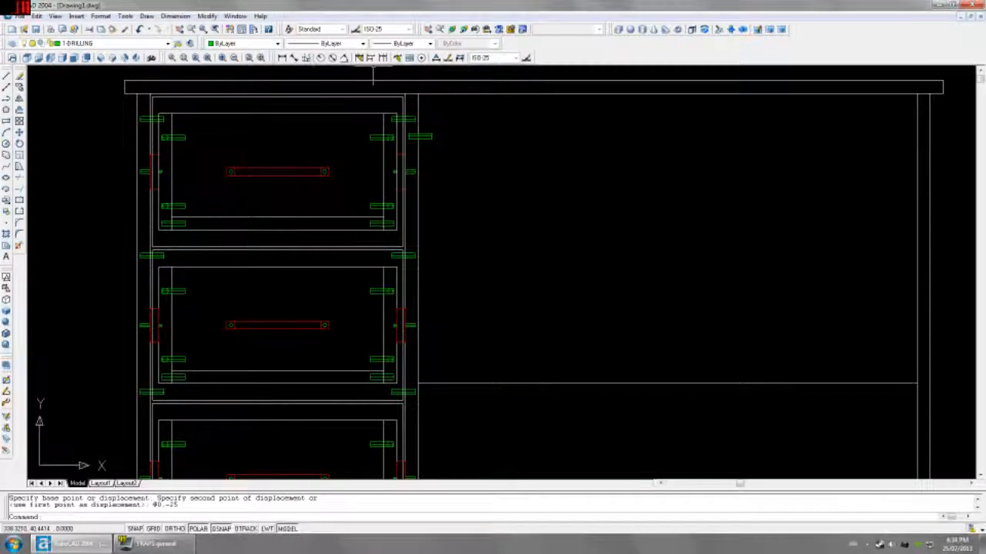
{"action": "left_click", "coordinate": [282, 58]}
{"action": "left_click", "coordinate": [417, 240]}
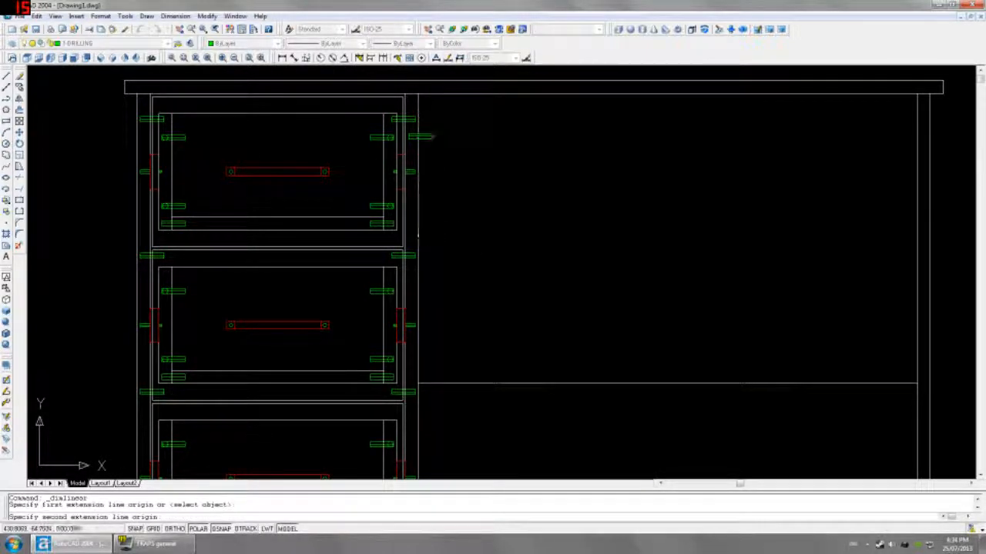
{"action": "left_click", "coordinate": [431, 136]}
{"action": "left_click", "coordinate": [497, 152]}
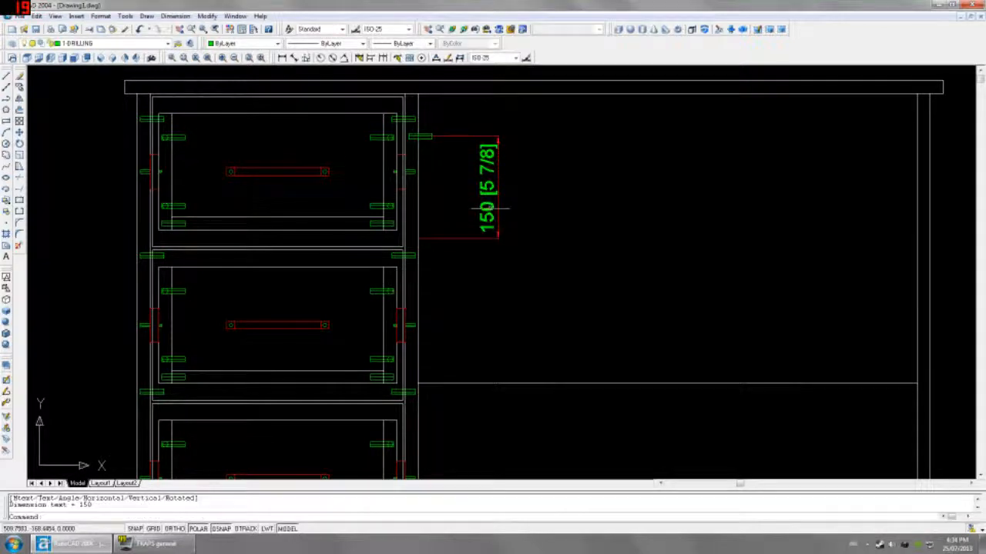
Copy the moved cylinders 150 mm straight down to the middle of the desk back panel's height
{"action": "scroll", "coordinate": [412, 143], "scroll_direction": "up", "scroll_amount": 4}
{"action": "left_click", "coordinate": [398, 116]}
{"action": "left_click", "coordinate": [462, 152]}
{"action": "scroll", "coordinate": [459, 152], "scroll_direction": "down", "scroll_amount": 2}
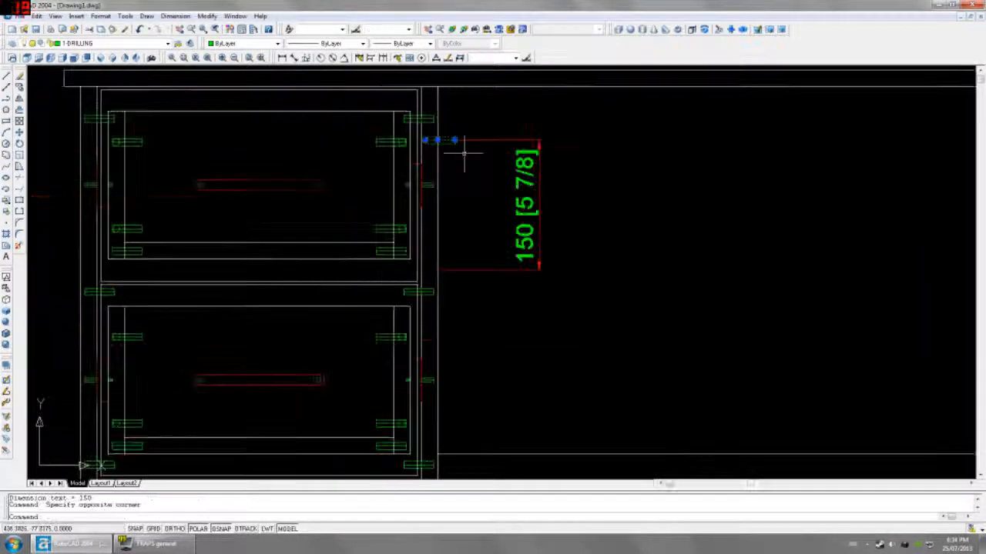
{"action": "type", "text": "co"}
{"action": "key", "text": "Return"}
{"action": "left_click", "coordinate": [485, 203]}
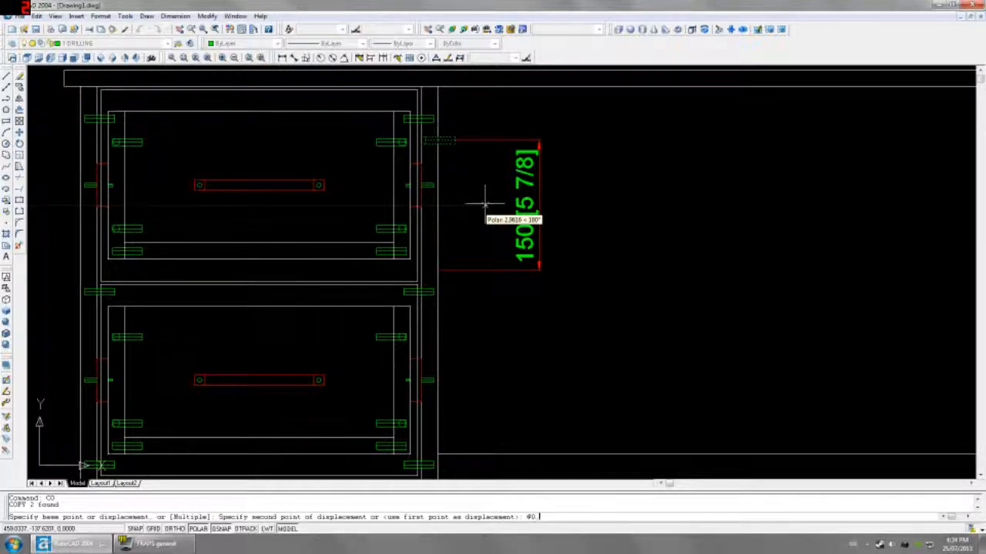
{"action": "key", "text": "Return"}
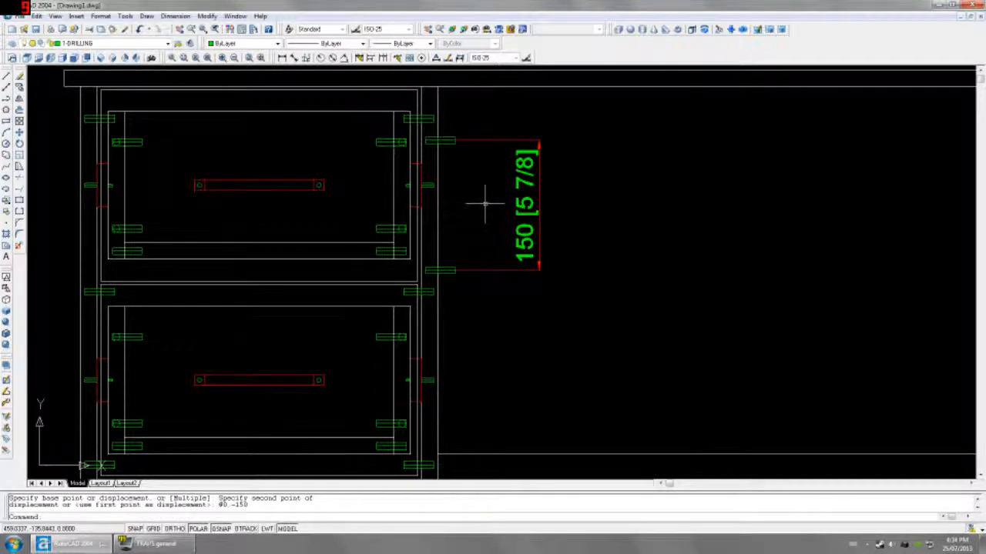
Mirror the desk back panel's top cylinders about the middle cylinders' horizontal axis, keeping the originals
{"action": "scroll", "coordinate": [468, 285], "scroll_direction": "up", "scroll_amount": 2}
{"action": "middle_click_drag", "start_coordinate": [407, 68], "coordinate": [403, 119]}
{"action": "left_click", "coordinate": [398, 116]}
{"action": "left_click", "coordinate": [465, 153]}
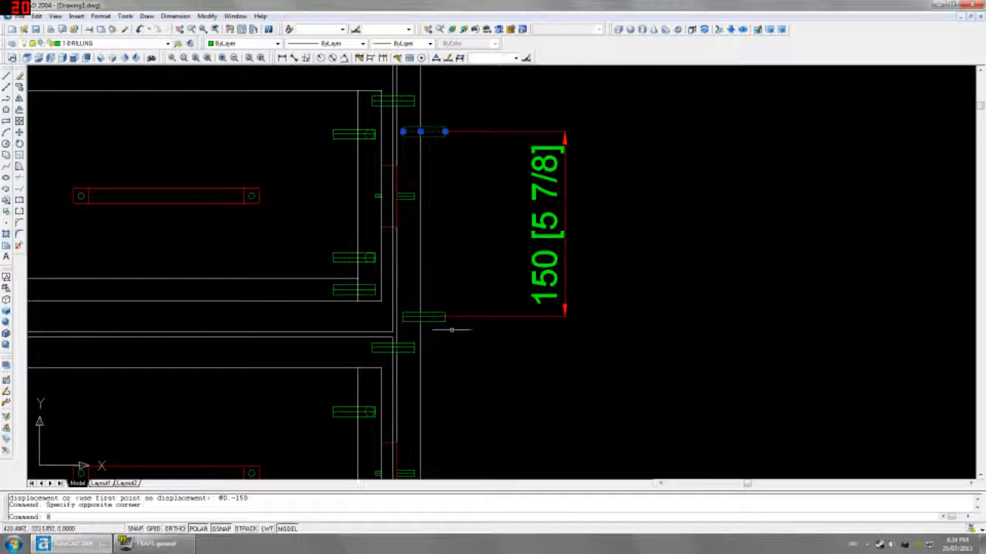
{"action": "type", "text": "mi"}
{"action": "key", "text": "Return"}
{"action": "left_click", "coordinate": [403, 316]}
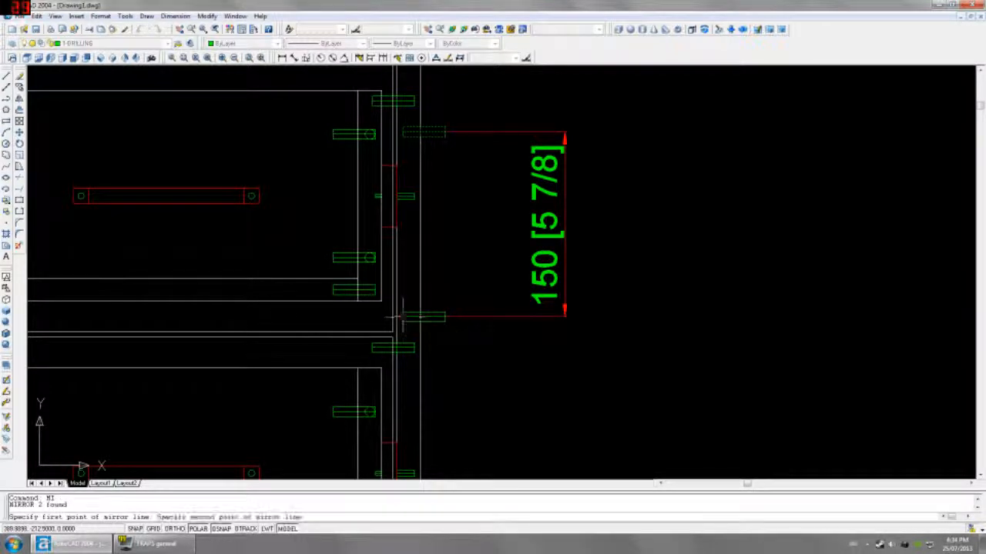
{"action": "left_click", "coordinate": [466, 316]}
{"action": "scroll", "coordinate": [480, 374], "scroll_direction": "down", "scroll_amount": 3}
{"action": "key", "text": "Return"}
Erase the vertical dimension beside the desk back panel's joint cylinders
{"action": "middle_click_drag", "start_coordinate": [560, 357], "coordinate": [563, 216]}
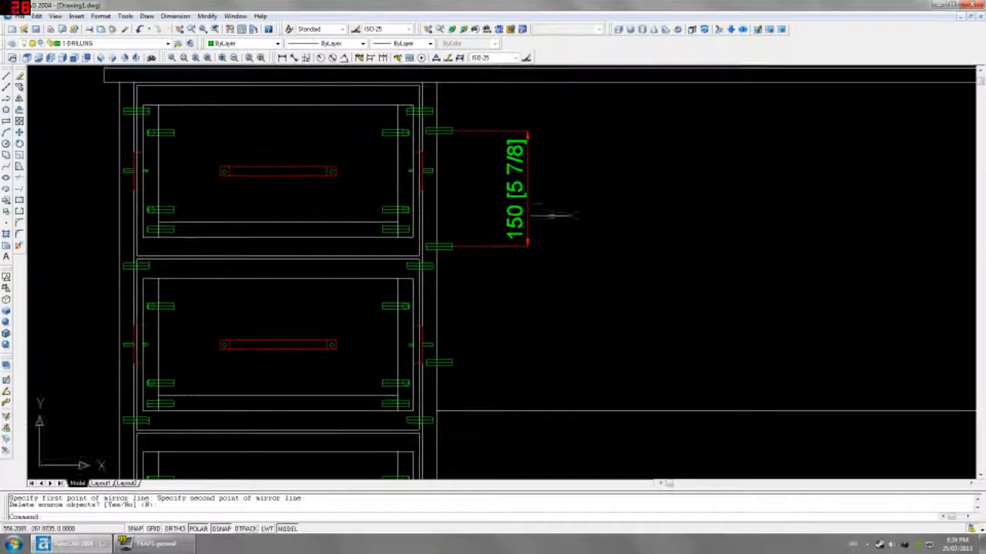
{"action": "left_click", "coordinate": [542, 205]}
{"action": "left_click", "coordinate": [488, 256]}
{"action": "key", "text": "Delete"}
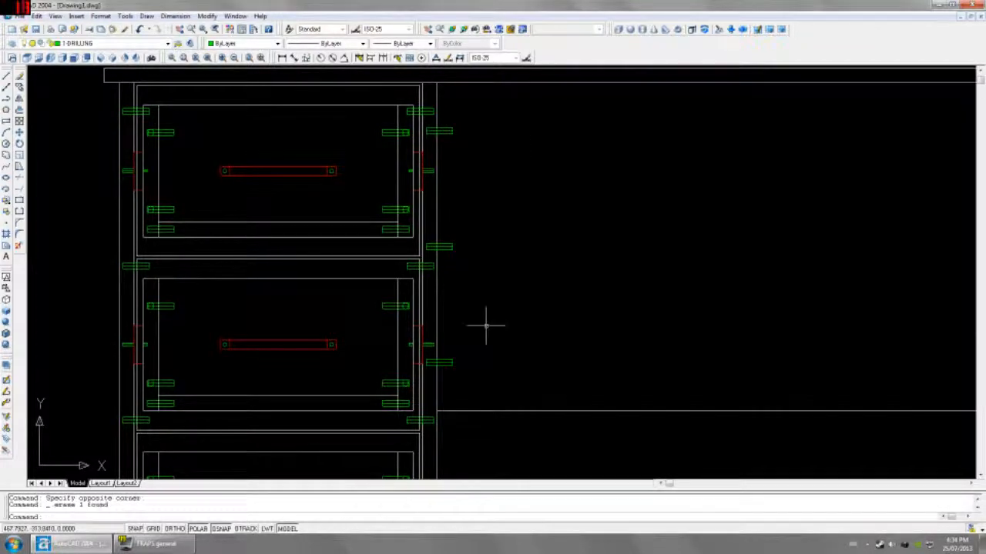
Mirror the three joint cylinder groups on the back panel's cabinet-side edge about the panel's vertical centerline, keeping the originals
{"action": "middle_click_drag", "start_coordinate": [486, 325], "coordinate": [482, 223]}
{"action": "scroll", "coordinate": [496, 275], "scroll_direction": "down", "scroll_amount": 3}
{"action": "scroll", "coordinate": [484, 180], "scroll_direction": "up", "scroll_amount": 5}
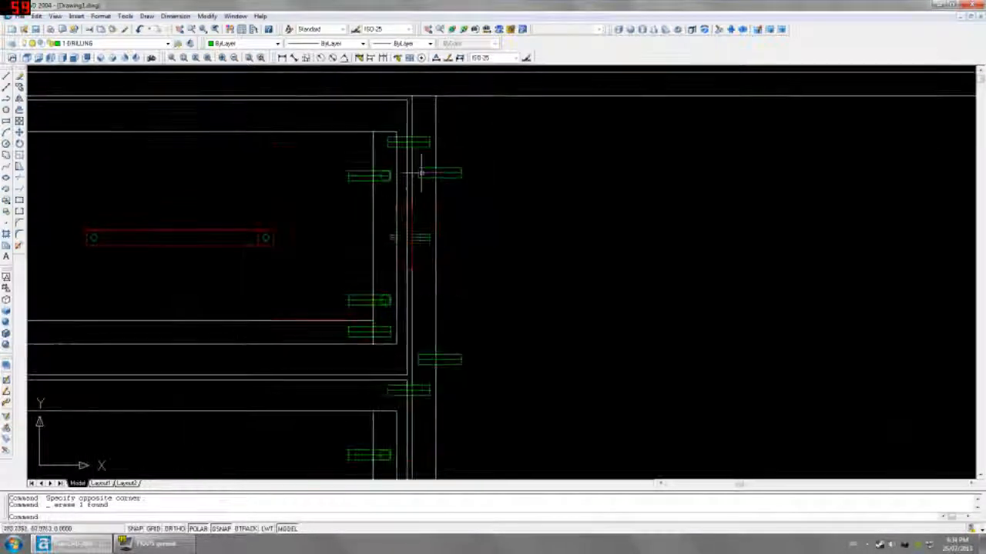
{"action": "scroll", "coordinate": [422, 172], "scroll_direction": "up", "scroll_amount": 2}
{"action": "left_click", "coordinate": [413, 156]}
{"action": "left_click", "coordinate": [498, 205]}
{"action": "middle_click_drag", "start_coordinate": [497, 311], "coordinate": [489, 139]}
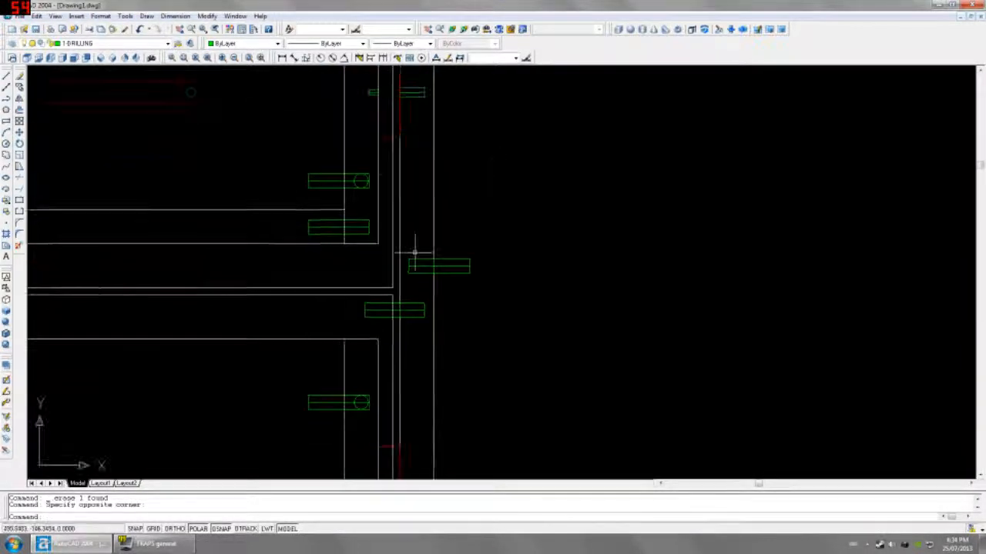
{"action": "left_click", "coordinate": [404, 245]}
{"action": "left_click", "coordinate": [495, 294]}
{"action": "middle_click_drag", "start_coordinate": [494, 294], "coordinate": [482, 174]}
{"action": "left_click", "coordinate": [402, 343]}
{"action": "left_click", "coordinate": [510, 398]}
{"action": "scroll", "coordinate": [512, 402], "scroll_direction": "down", "scroll_amount": 3}
{"action": "type", "text": "mi"}
{"action": "key", "text": "Return"}
{"action": "middle_click_drag", "start_coordinate": [688, 246], "coordinate": [603, 180]}
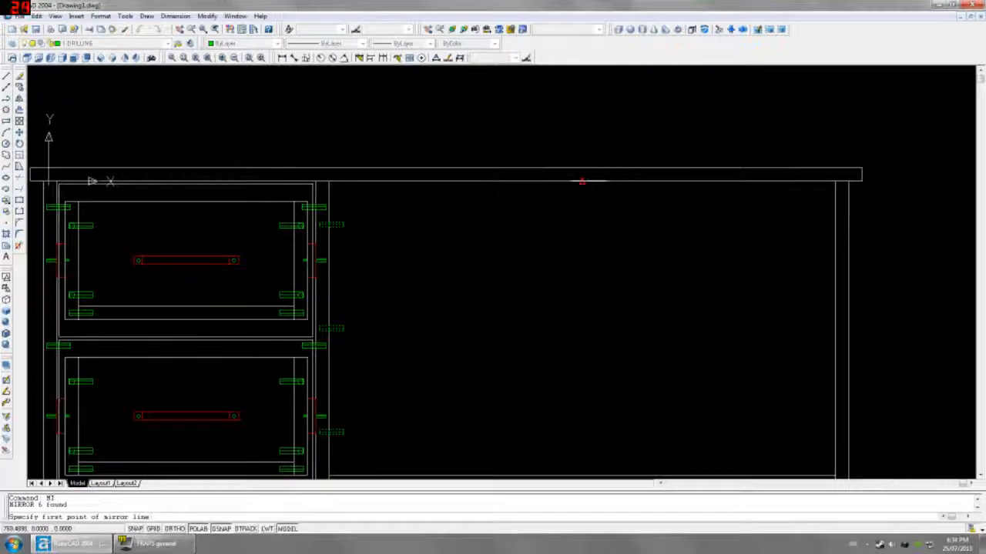
{"action": "left_click", "coordinate": [582, 182]}
{"action": "left_click", "coordinate": [585, 200]}
{"action": "key", "text": "Return"}
{"action": "scroll", "coordinate": [608, 300], "scroll_direction": "down", "scroll_amount": 3}
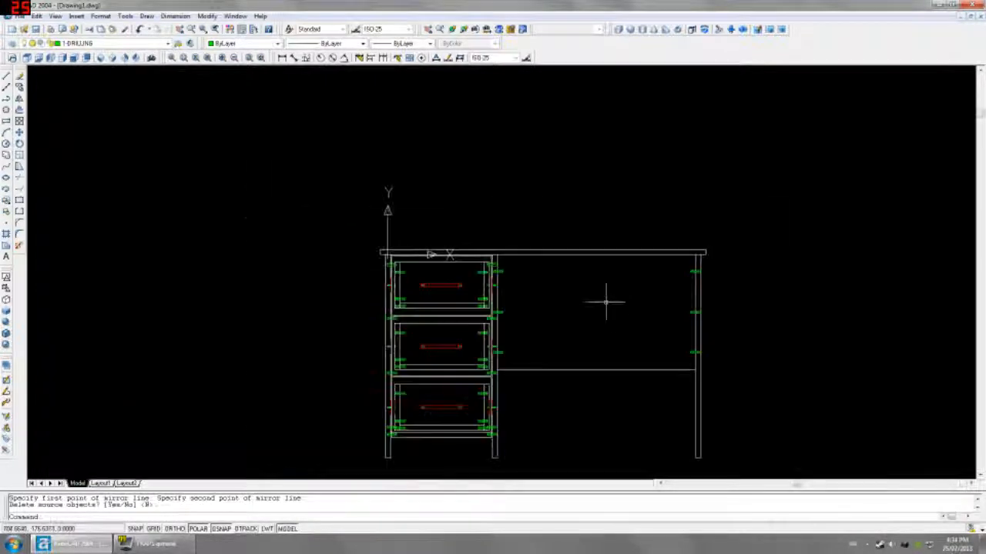
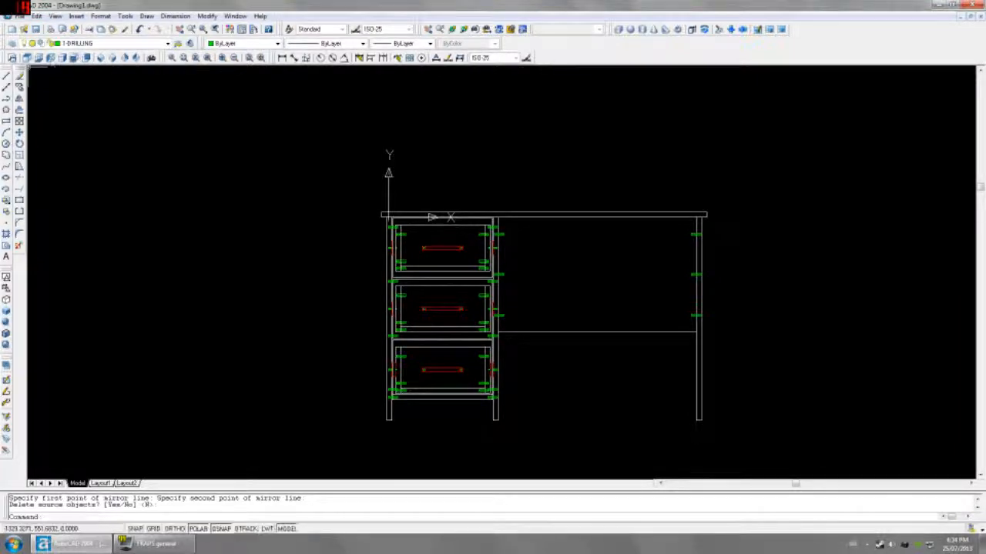
In the left view, copy the top drawer's upper rear joint cylinders with the midpoint of the panel's top edge as base point
{"action": "left_click", "coordinate": [50, 58]}
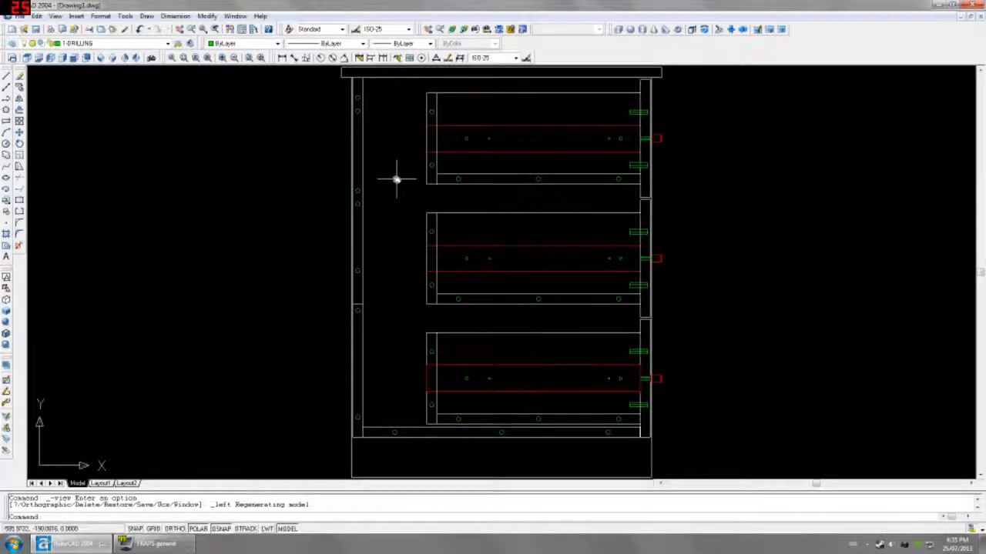
{"action": "middle_click_drag", "start_coordinate": [395, 179], "coordinate": [385, 292]}
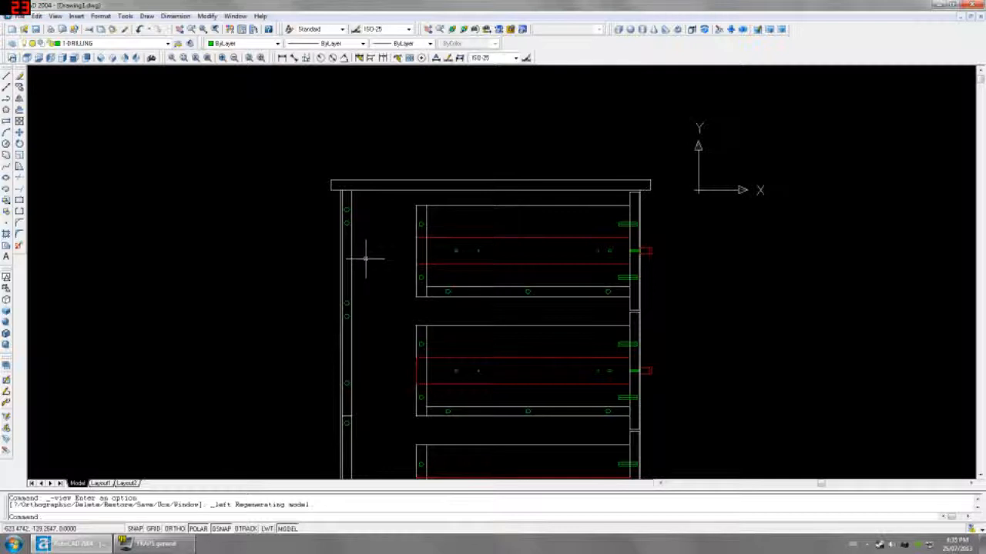
{"action": "scroll", "coordinate": [399, 210], "scroll_direction": "up", "scroll_amount": 2}
{"action": "left_click", "coordinate": [399, 211]}
{"action": "left_click", "coordinate": [457, 242]}
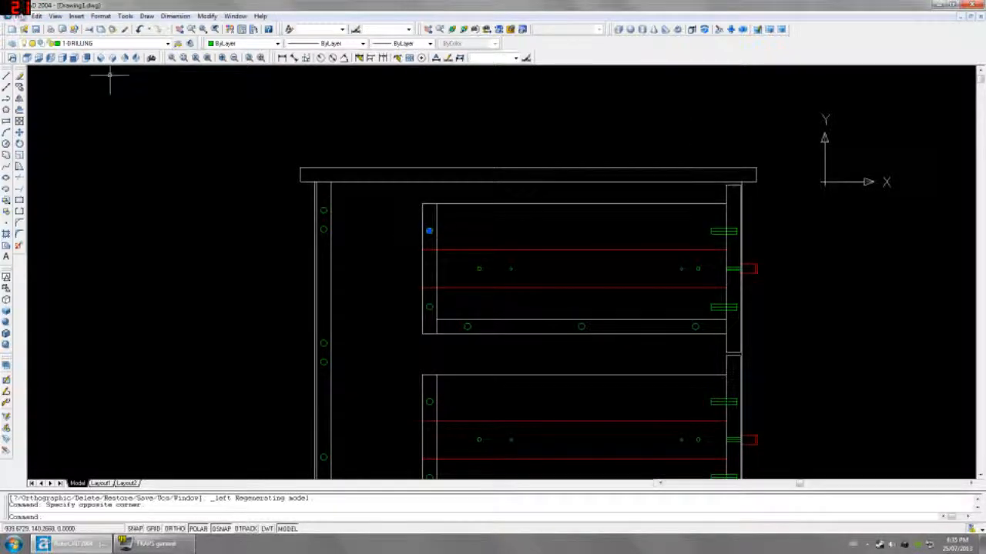
{"action": "left_click", "coordinate": [35, 16]}
{"action": "left_click", "coordinate": [69, 78]}
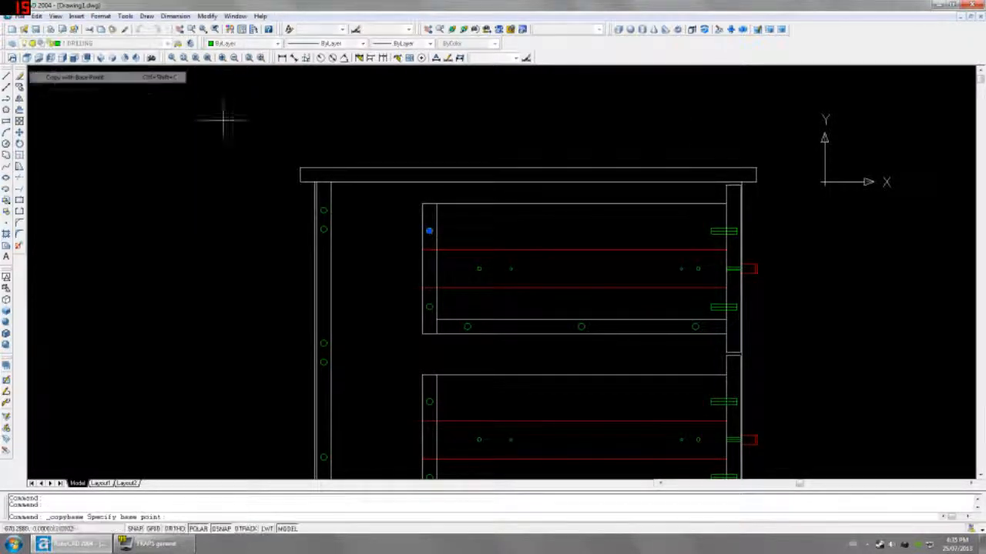
{"action": "left_click", "coordinate": [429, 205]}
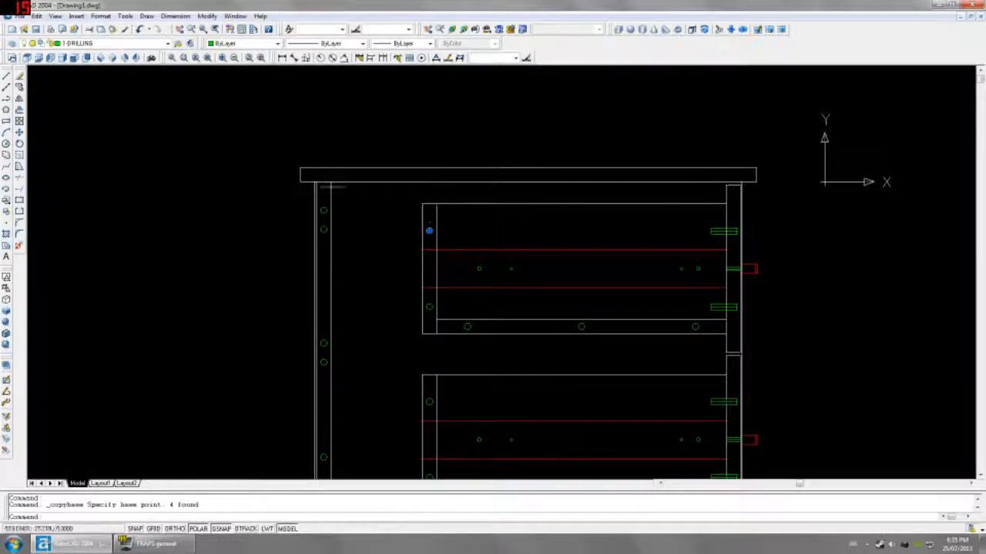
Paste the cylinders upright in the top view near the rear end of the far side panel and inspect them in the front view
{"action": "left_click", "coordinate": [27, 58]}
{"action": "mouse_move", "coordinate": [149, 141]}
{"action": "middle_mouse_down"}
{"action": "mouse_move", "coordinate": [208, 180]}
{"action": "mouse_move", "coordinate": [101, 170]}
{"action": "middle_mouse_up"}
{"action": "mouse_move", "coordinate": [680, 254]}
{"action": "middle_mouse_down"}
{"action": "mouse_move", "coordinate": [654, 172]}
{"action": "mouse_move", "coordinate": [739, 227]}
{"action": "mouse_move", "coordinate": [489, 279]}
{"action": "middle_mouse_up"}
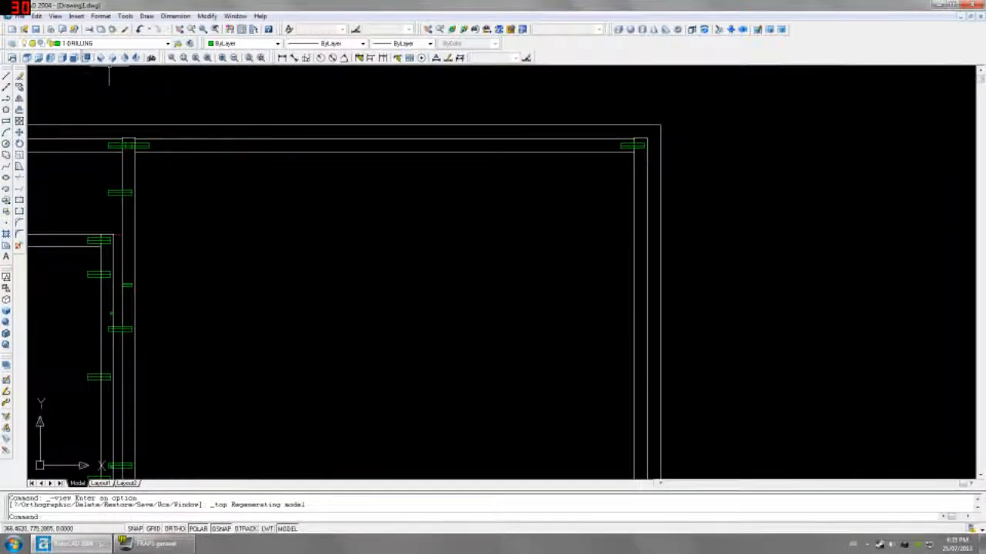
{"action": "left_click", "coordinate": [36, 16]}
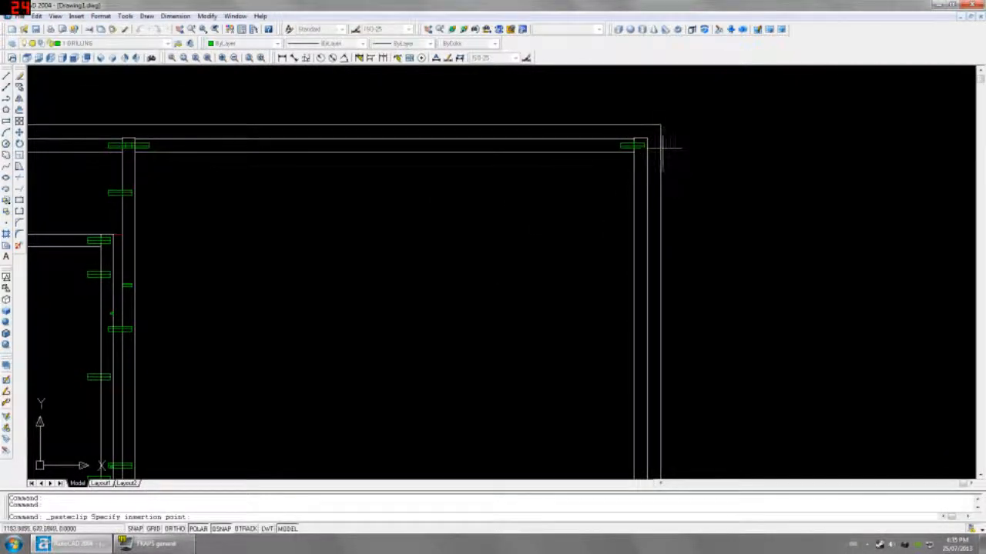
{"action": "left_click", "coordinate": [640, 162]}
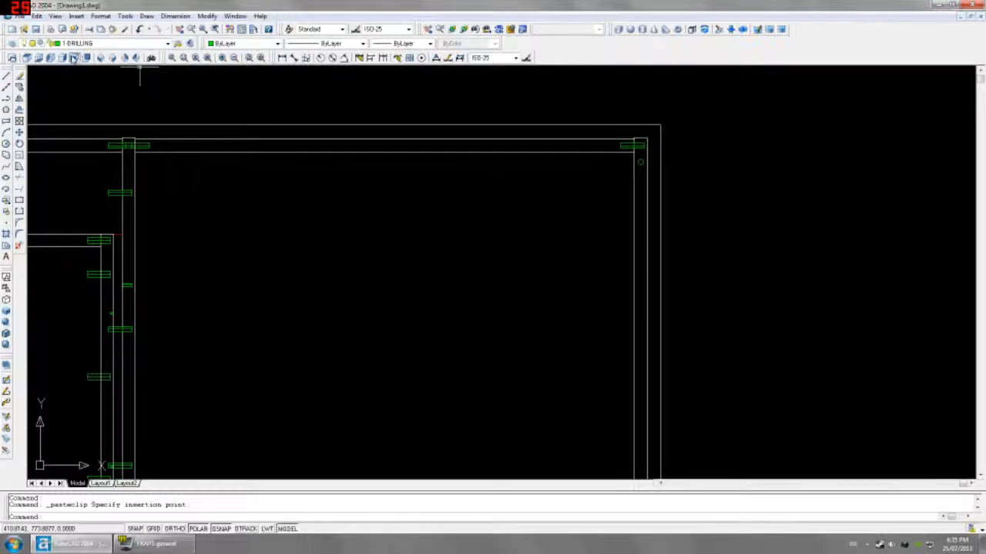
{"action": "left_click", "coordinate": [74, 57]}
{"action": "scroll", "coordinate": [649, 194], "scroll_direction": "up", "scroll_amount": 6}
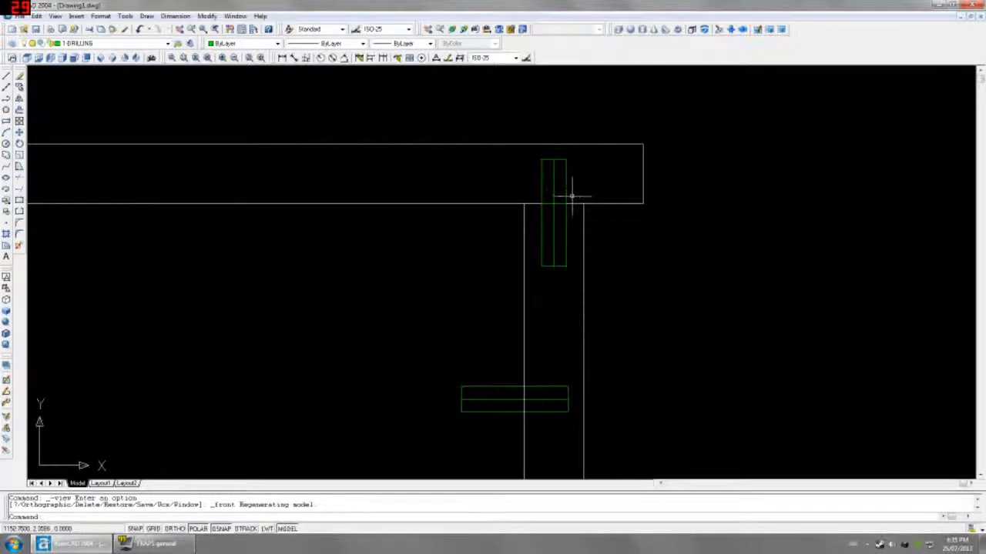
{"action": "scroll", "coordinate": [568, 193], "scroll_direction": "down", "scroll_amount": 2}
In the top view, dimension the front-to-back distance between the pasted cylinders and the cabinet's rear cylinders
{"action": "left_click", "coordinate": [27, 58]}
{"action": "middle_click_drag", "start_coordinate": [793, 236], "coordinate": [677, 246]}
{"action": "scroll", "coordinate": [678, 248], "scroll_direction": "down", "scroll_amount": 2}
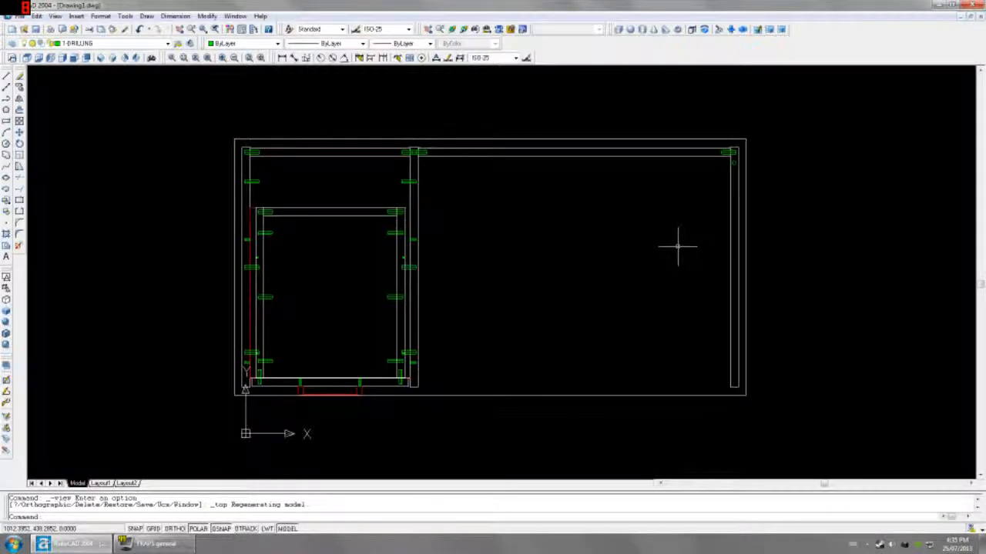
{"action": "scroll", "coordinate": [499, 244], "scroll_direction": "up", "scroll_amount": 2}
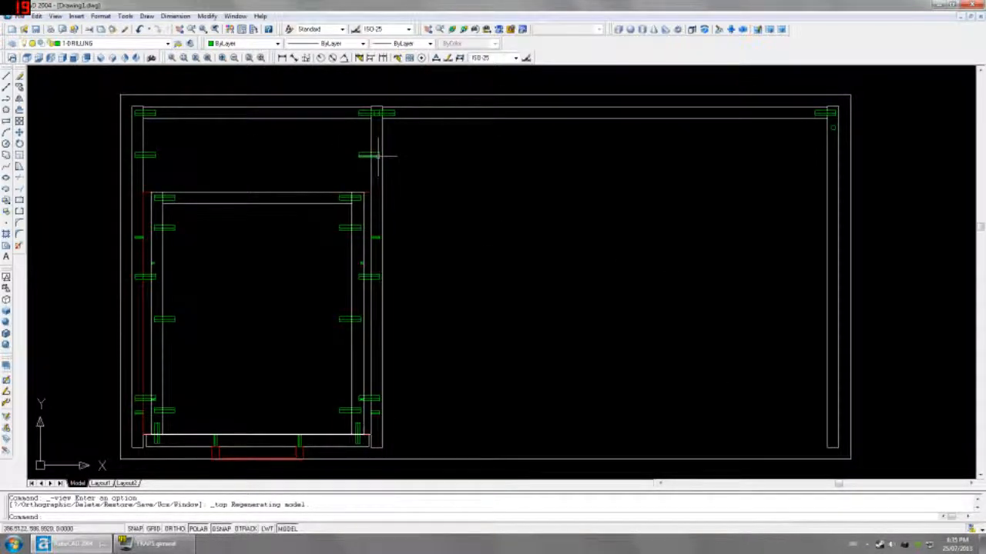
{"action": "left_click", "coordinate": [283, 58]}
{"action": "left_click", "coordinate": [832, 127]}
{"action": "left_click", "coordinate": [378, 155]}
{"action": "left_click", "coordinate": [323, 148]}
Move the pasted cylinders 45 mm toward the desk's front and erase the front-to-back dimension
{"action": "scroll", "coordinate": [842, 129], "scroll_direction": "up", "scroll_amount": 3}
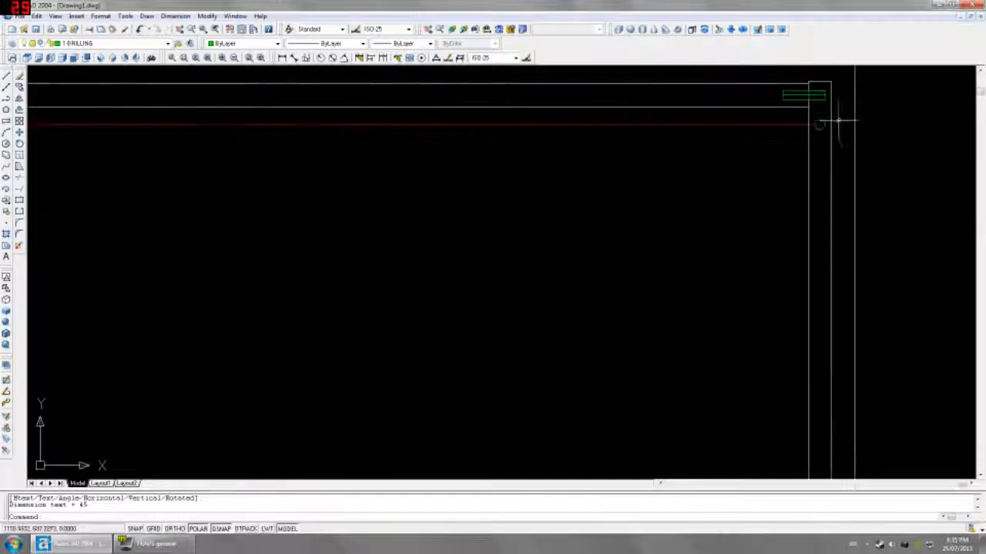
{"action": "left_click", "coordinate": [813, 111]}
{"action": "left_click", "coordinate": [855, 155]}
{"action": "scroll", "coordinate": [856, 155], "scroll_direction": "down", "scroll_amount": 3}
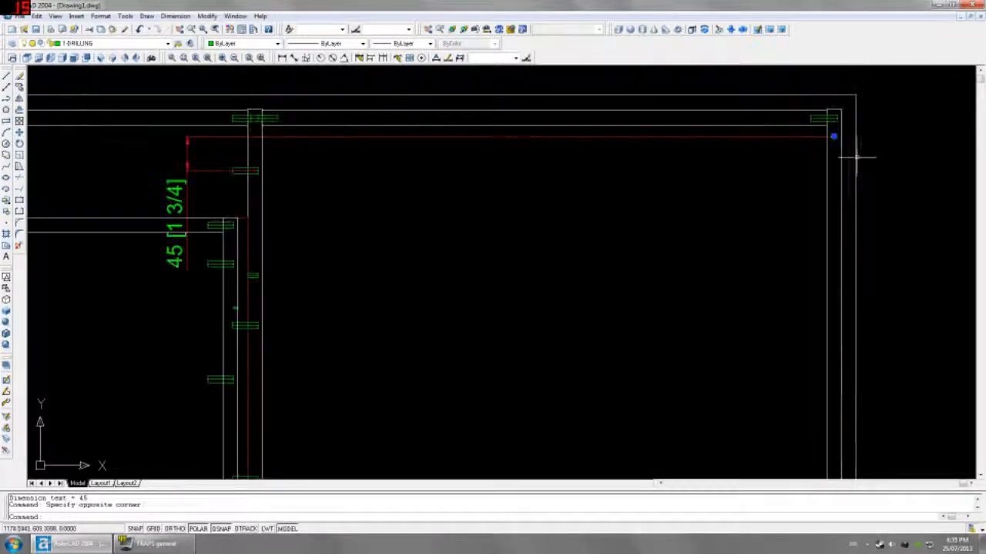
{"action": "type", "text": "m"}
{"action": "key", "text": "Return"}
{"action": "left_click", "coordinate": [714, 212]}
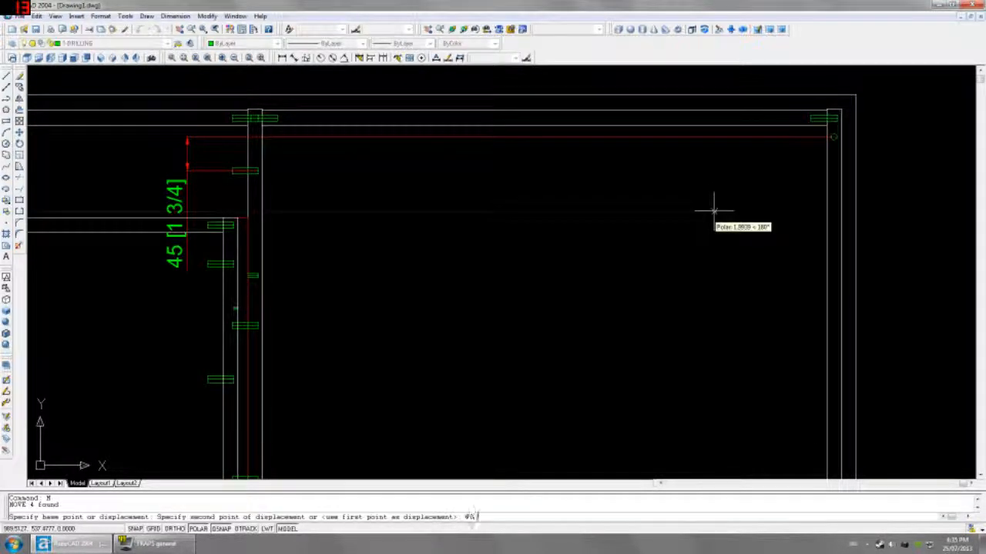
{"action": "key", "text": "Return"}
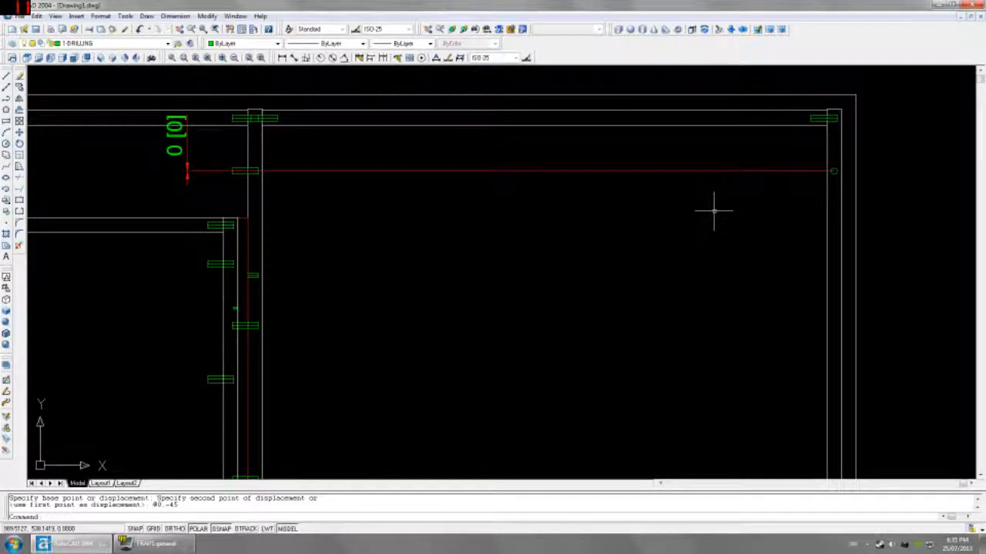
{"action": "left_click", "coordinate": [713, 168]}
{"action": "left_click", "coordinate": [700, 147]}
{"action": "key", "text": "Delete"}
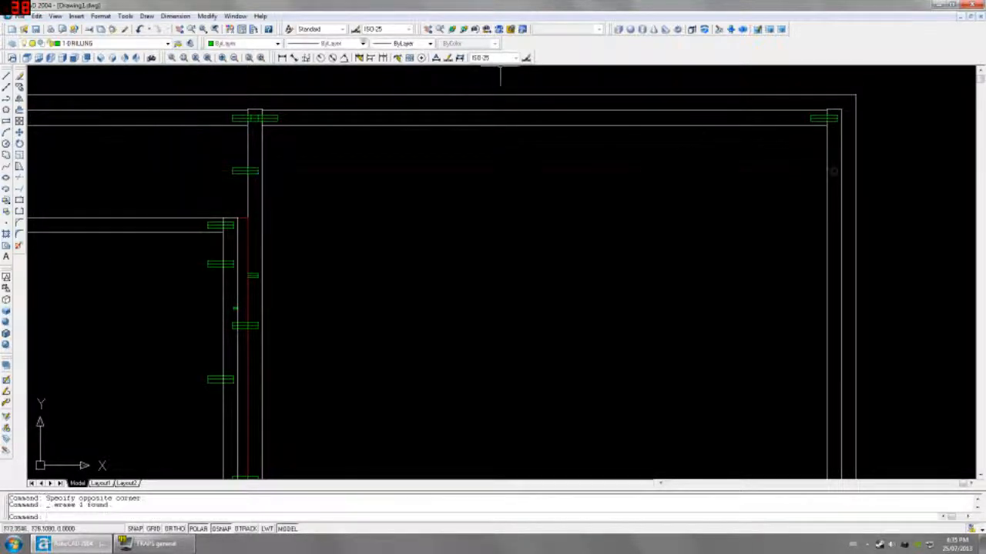
Measure the front-to-back spacing between the cabinet's rear and middle joint cylinders without placing a dimension
{"action": "left_click", "coordinate": [286, 59]}
{"action": "left_click", "coordinate": [254, 325]}
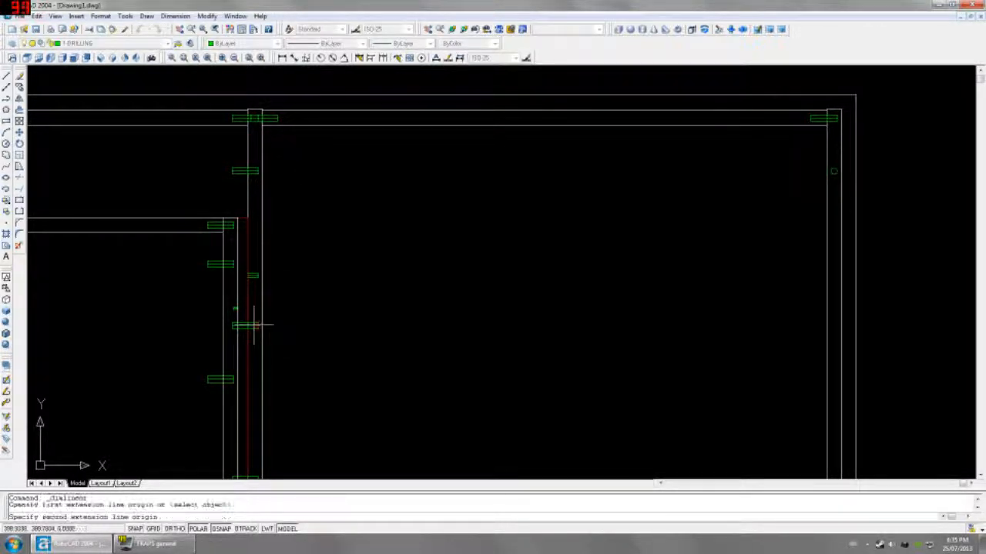
{"action": "left_click", "coordinate": [254, 171]}
{"action": "key", "text": "Escape"}
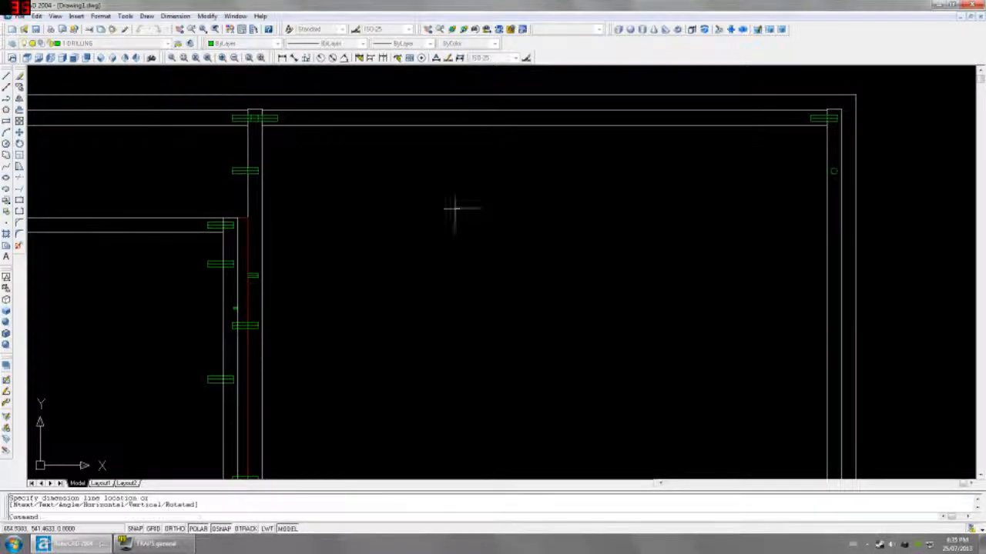
{"action": "scroll", "coordinate": [254, 285], "scroll_direction": "up", "scroll_amount": 3}
{"action": "key", "text": "Return"}
{"action": "left_click", "coordinate": [269, 340]}
{"action": "scroll", "coordinate": [265, 339], "scroll_direction": "down", "scroll_amount": 2}
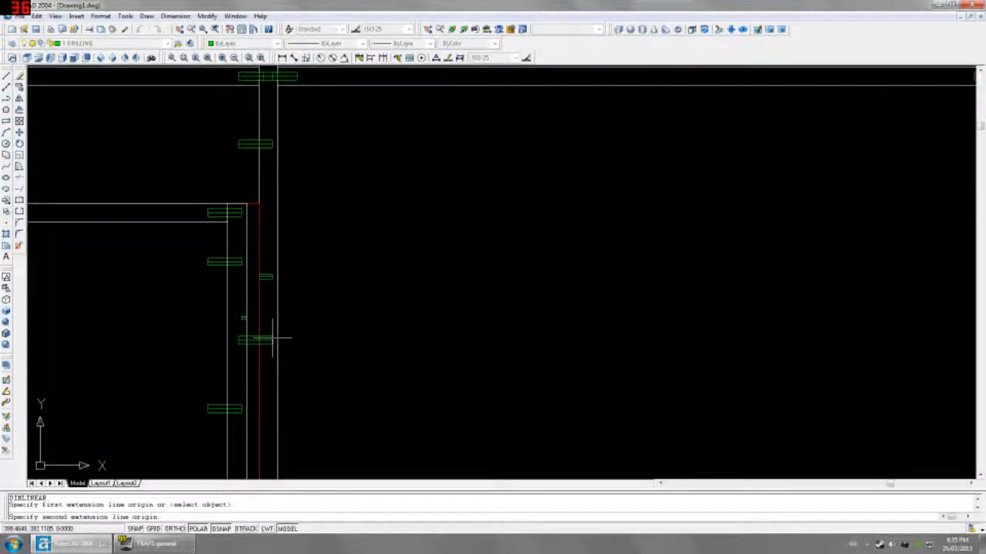
{"action": "left_click", "coordinate": [268, 144]}
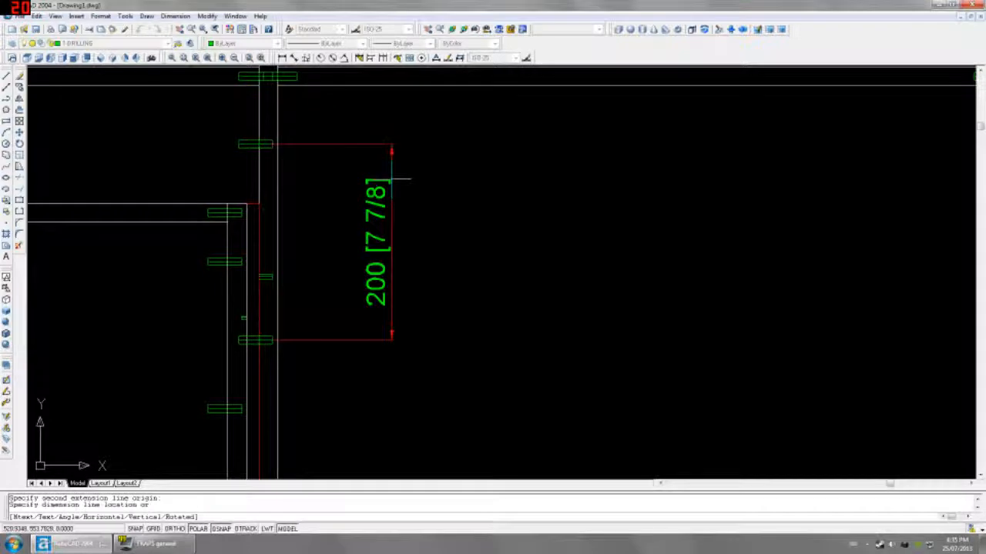
{"action": "scroll", "coordinate": [385, 231], "scroll_direction": "down", "scroll_amount": 5}
{"action": "key", "text": "Escape"}
Copy the far side panel's rear cylinders 200 mm toward the desk's front
{"action": "left_click", "coordinate": [606, 158]}
{"action": "left_click", "coordinate": [668, 181]}
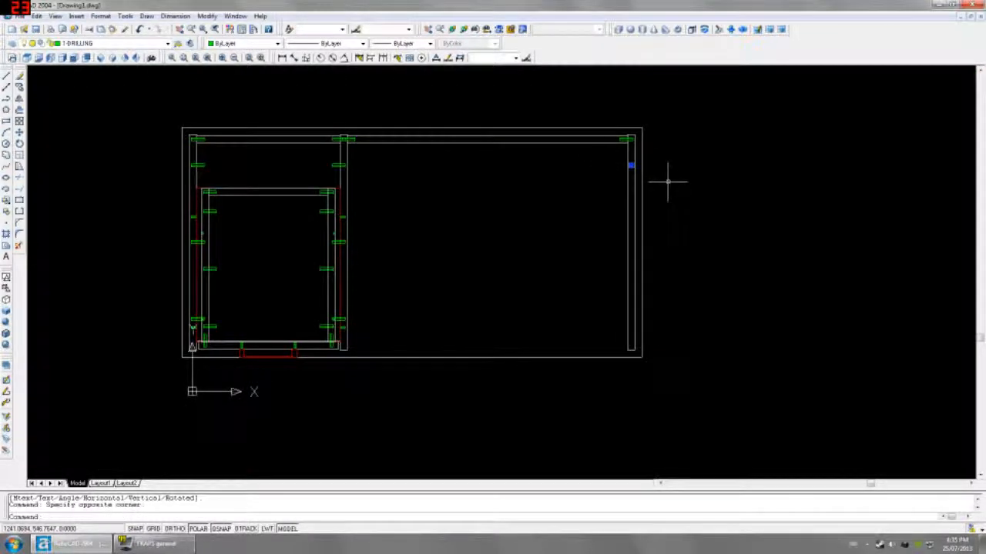
{"action": "type", "text": "co"}
{"action": "key", "text": "Return"}
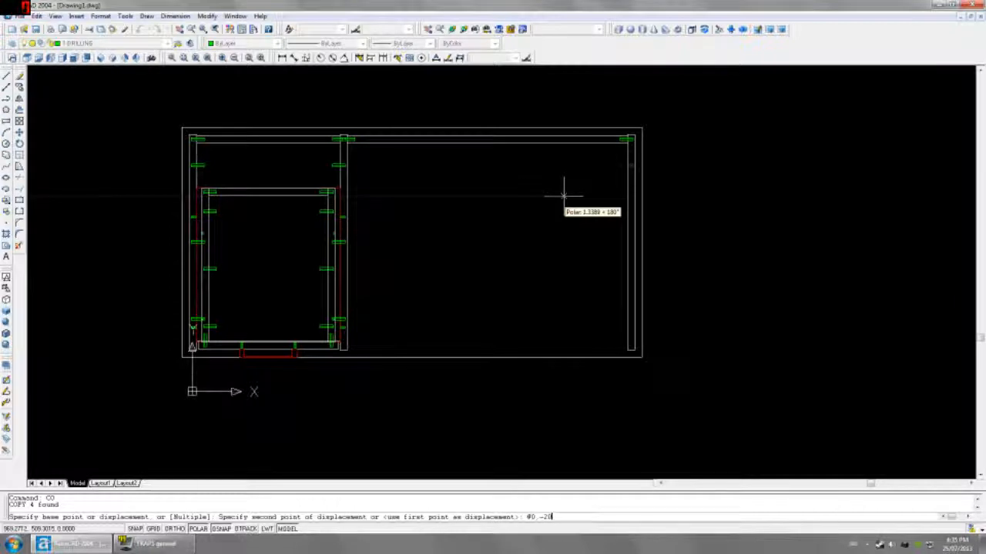
{"action": "key", "text": "Return"}
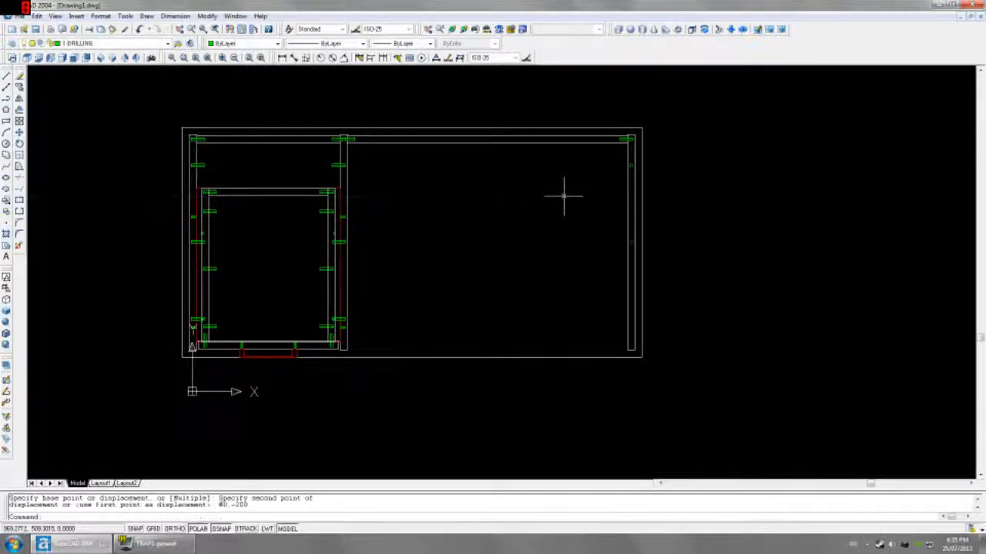
Mirror the far side panel's rear cylinders about the horizontal axis through its middle cylinders, keeping the originals
{"action": "left_click", "coordinate": [605, 158]}
{"action": "left_click", "coordinate": [668, 182]}
{"action": "type", "text": "mi"}
{"action": "key", "text": "Return"}
{"action": "left_click", "coordinate": [630, 241]}
{"action": "left_click", "coordinate": [590, 239]}
{"action": "key", "text": "Return"}
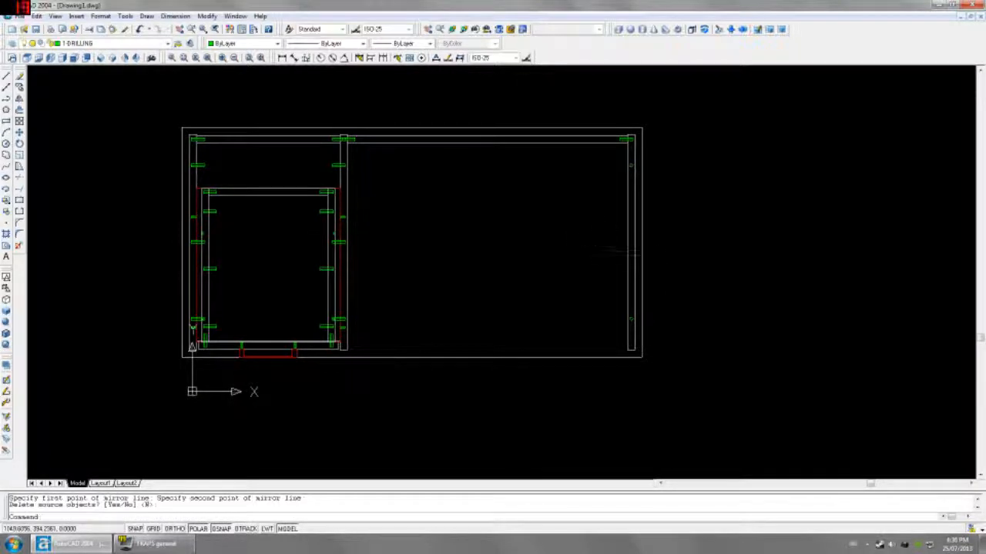
Dimension the horizontal distance between the rear-edge midpoints of the far side panel and the cabinet's inner side panel
{"action": "left_click", "coordinate": [281, 58]}
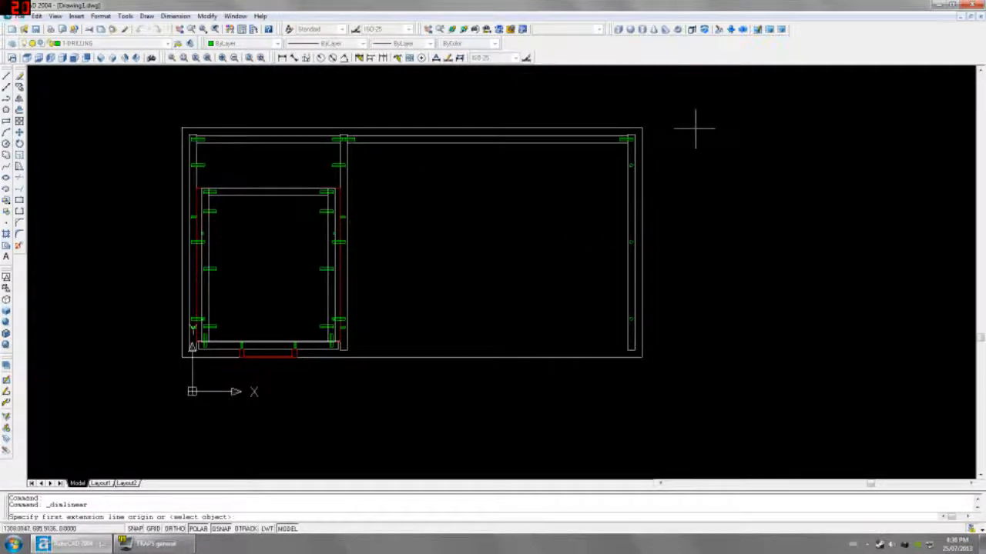
{"action": "scroll", "coordinate": [697, 131], "scroll_direction": "up", "scroll_amount": 3}
{"action": "left_click", "coordinate": [562, 147]}
{"action": "scroll", "coordinate": [561, 147], "scroll_direction": "down", "scroll_amount": 4}
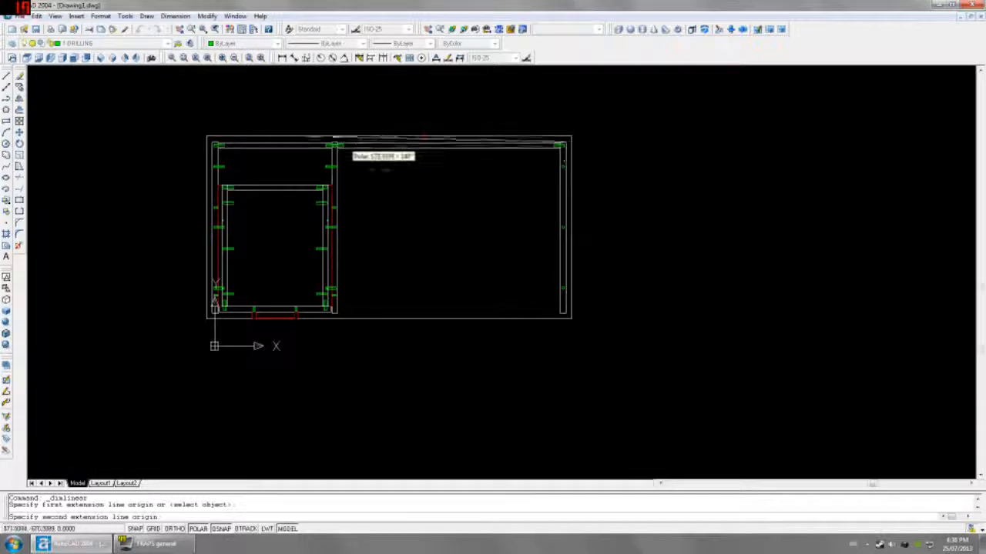
{"action": "scroll", "coordinate": [342, 145], "scroll_direction": "up", "scroll_amount": 3}
{"action": "left_click", "coordinate": [372, 151]}
{"action": "left_click", "coordinate": [392, 101]}
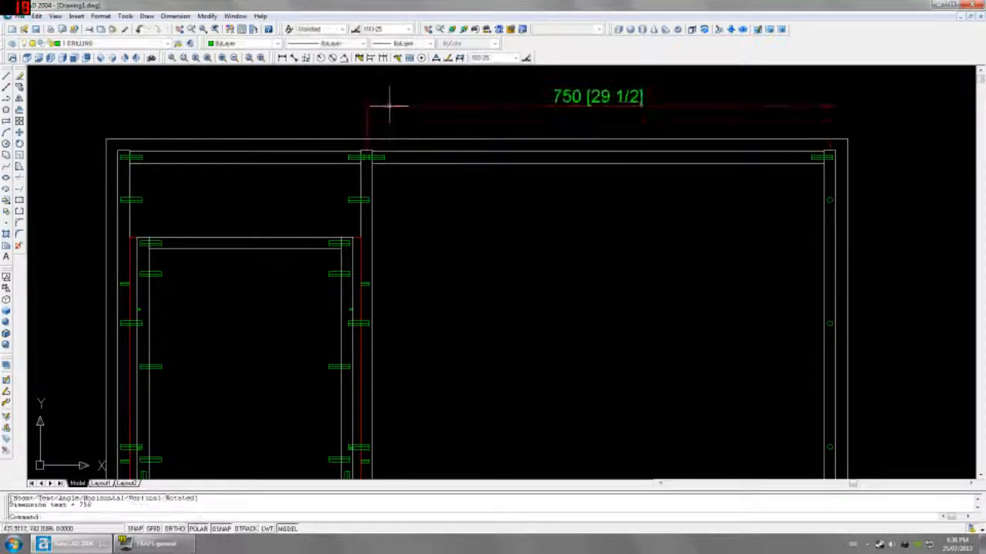
Dimension the horizontal distance between the rear-edge midpoints of the desk's two outermost side panels, above the first dimension
{"action": "scroll", "coordinate": [374, 150], "scroll_direction": "up", "scroll_amount": 3}
{"action": "scroll", "coordinate": [817, 168], "scroll_direction": "down", "scroll_amount": 4}
{"action": "scroll", "coordinate": [817, 168], "scroll_direction": "down", "scroll_amount": 3}
{"action": "key", "text": "Return"}
{"action": "scroll", "coordinate": [639, 179], "scroll_direction": "up", "scroll_amount": 5}
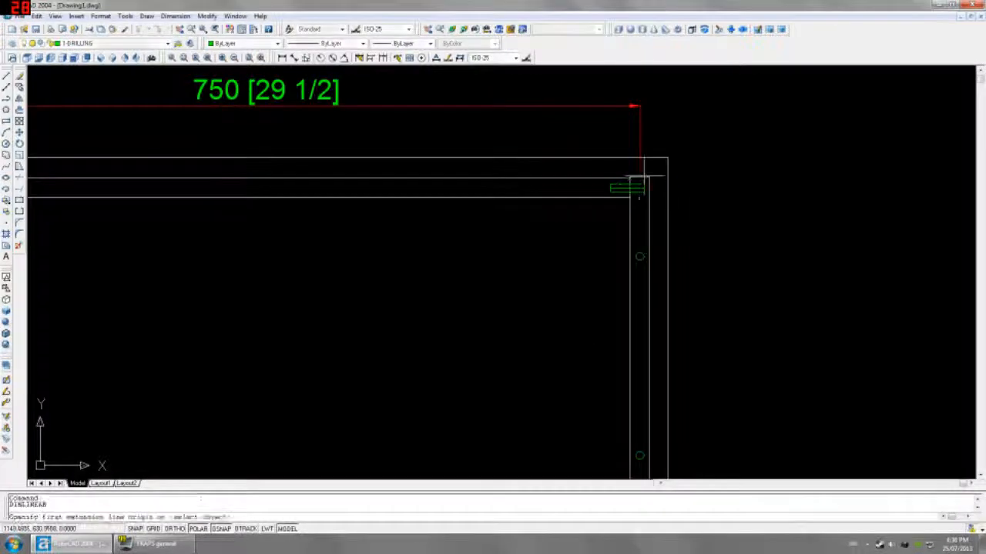
{"action": "left_click", "coordinate": [639, 179]}
{"action": "scroll", "coordinate": [640, 178], "scroll_direction": "down", "scroll_amount": 5}
{"action": "scroll", "coordinate": [193, 177], "scroll_direction": "up", "scroll_amount": 4}
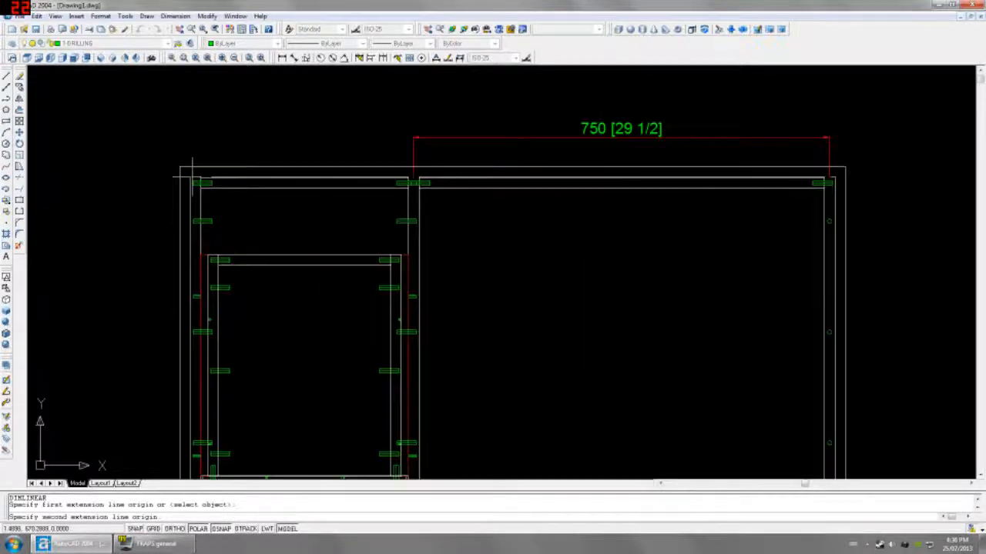
{"action": "left_click", "coordinate": [198, 179]}
{"action": "scroll", "coordinate": [198, 180], "scroll_direction": "down", "scroll_amount": 4}
{"action": "left_click", "coordinate": [229, 128]}
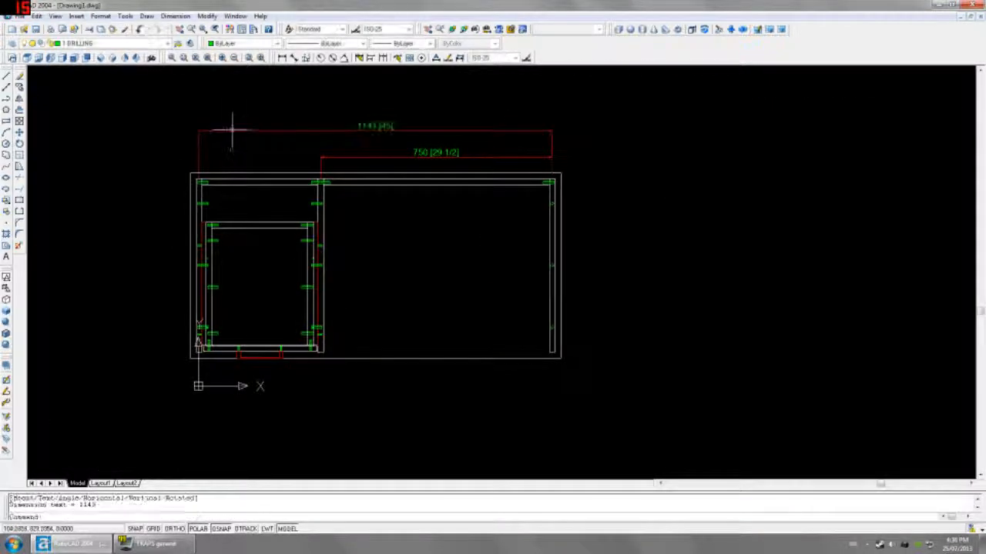
Copy the far side panel's desktop-joint cylinders 750 mm and 1143 mm toward the cabinet, onto its inner and outer side panels
{"action": "left_click", "coordinate": [537, 200]}
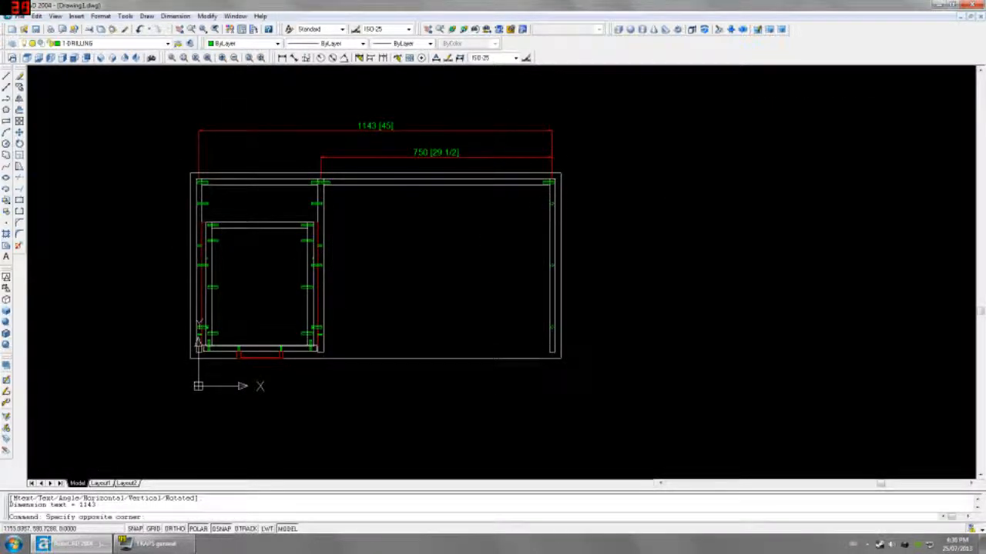
{"action": "left_click", "coordinate": [582, 347]}
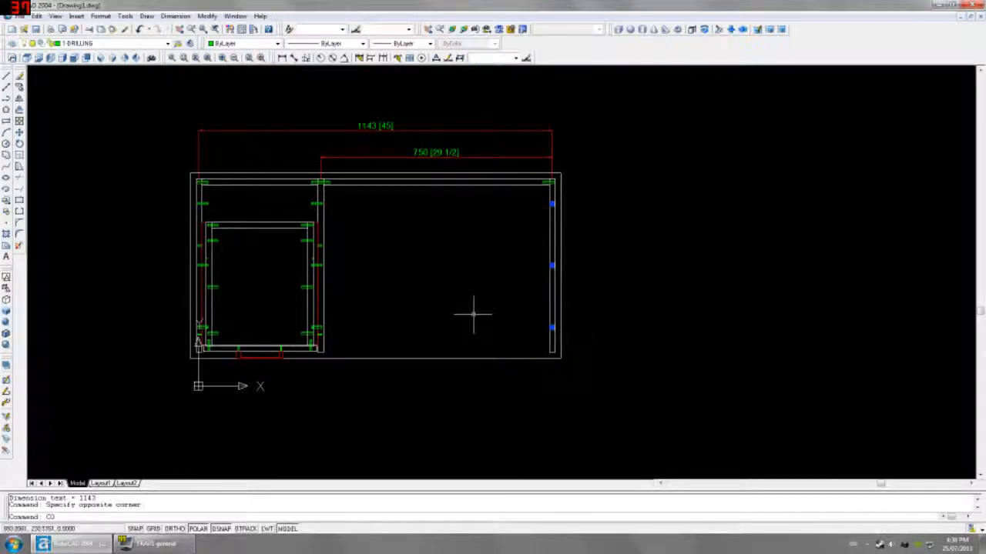
{"action": "type", "text": "co"}
{"action": "key", "text": "Return"}
{"action": "type", "text": "M"}
{"action": "key", "text": "Return"}
{"action": "left_click", "coordinate": [502, 224]}
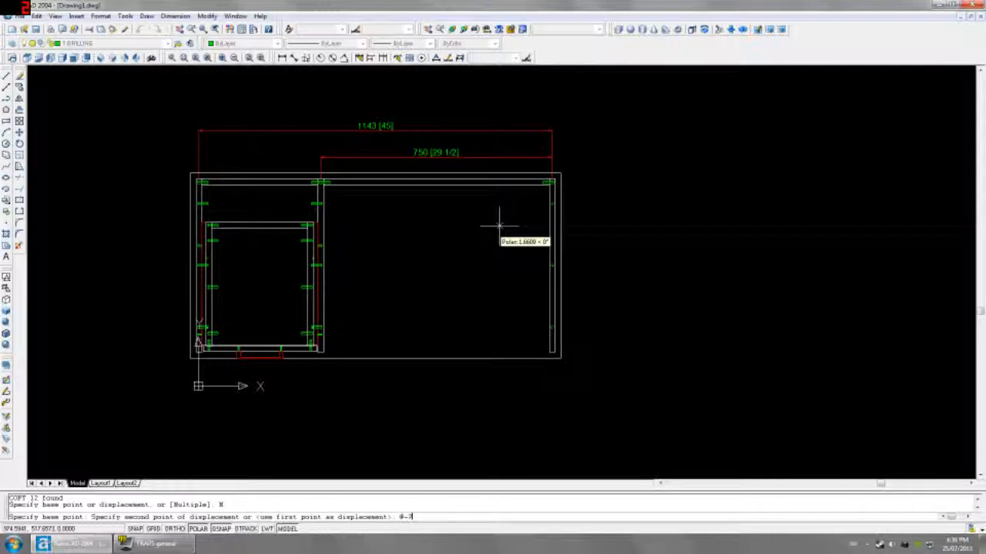
{"action": "type", "text": "@-750,0"}
{"action": "key", "text": "Return"}
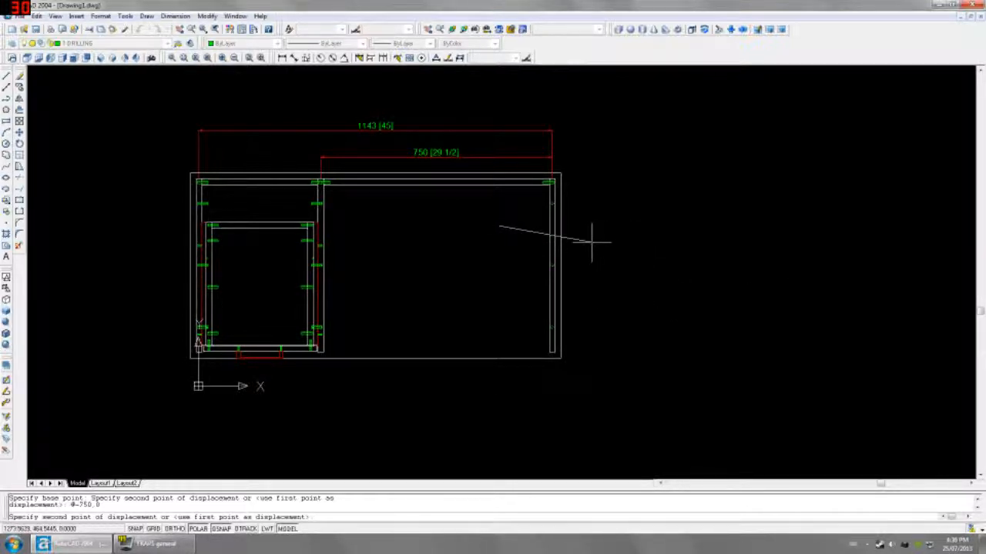
{"action": "key", "text": "Return"}
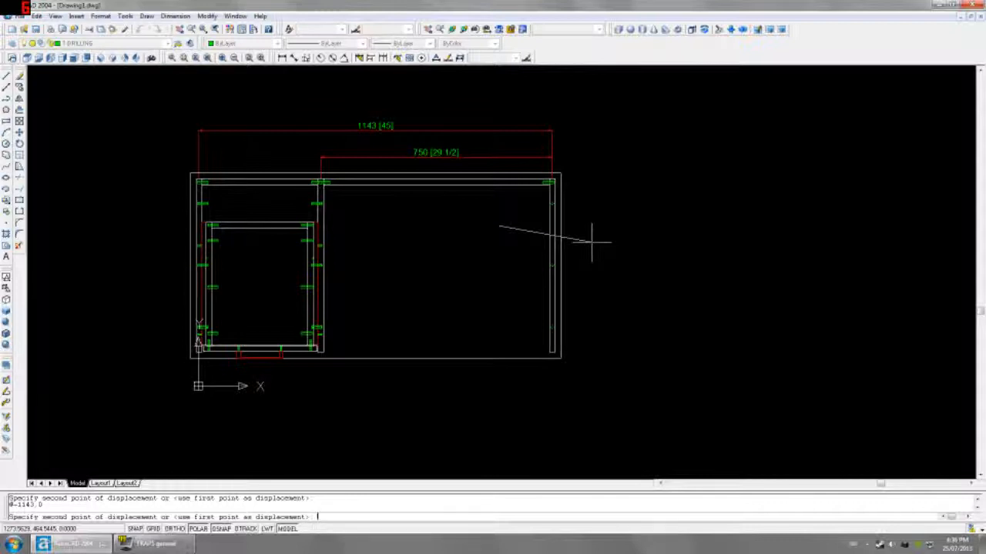
{"action": "key", "text": "Escape"}
Erase the two horizontal dimensions above the desk
{"action": "left_click", "coordinate": [600, 115]}
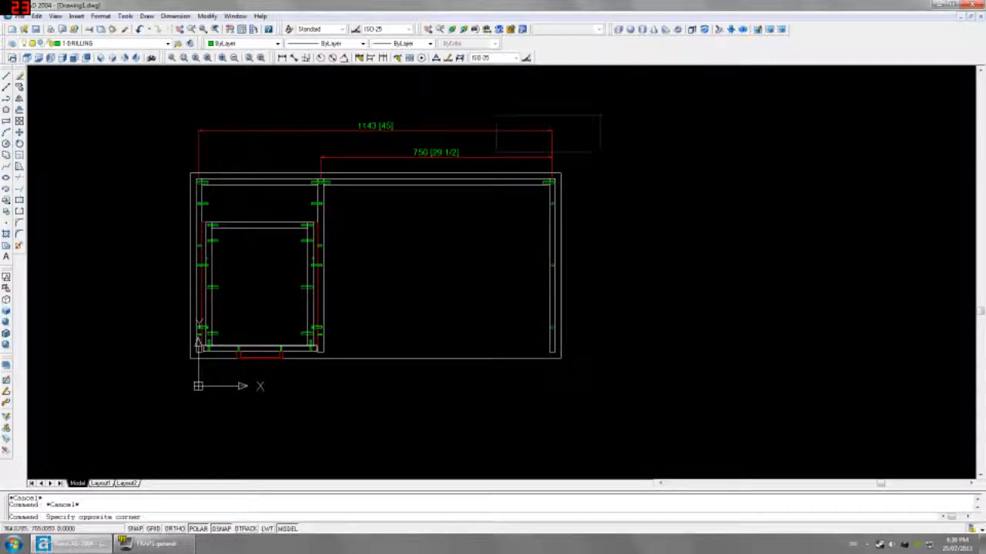
{"action": "left_click", "coordinate": [493, 165]}
{"action": "key", "text": "Delete"}
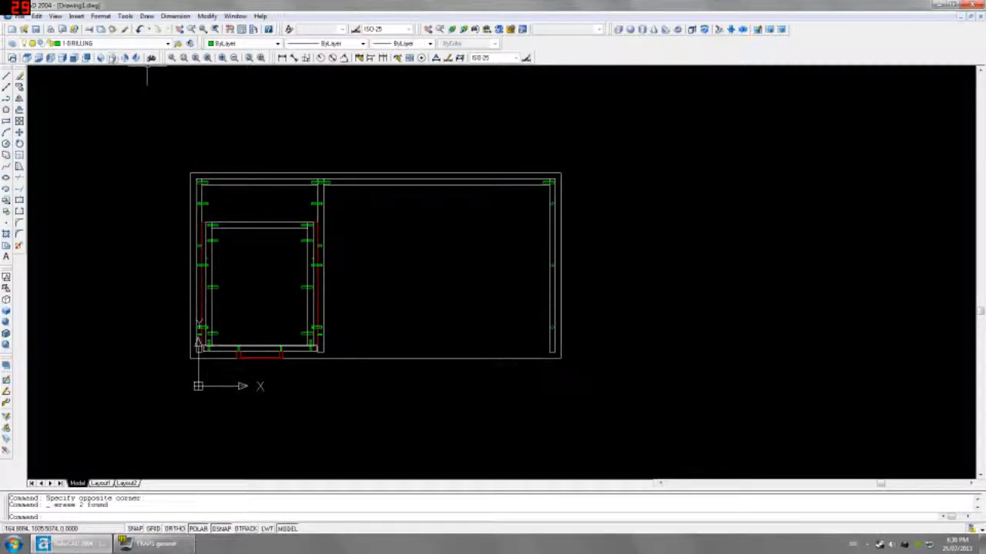
Erase the stray lower row of vertical cylinders in the far side panel, selecting them in the front view
{"action": "left_click", "coordinate": [102, 59]}
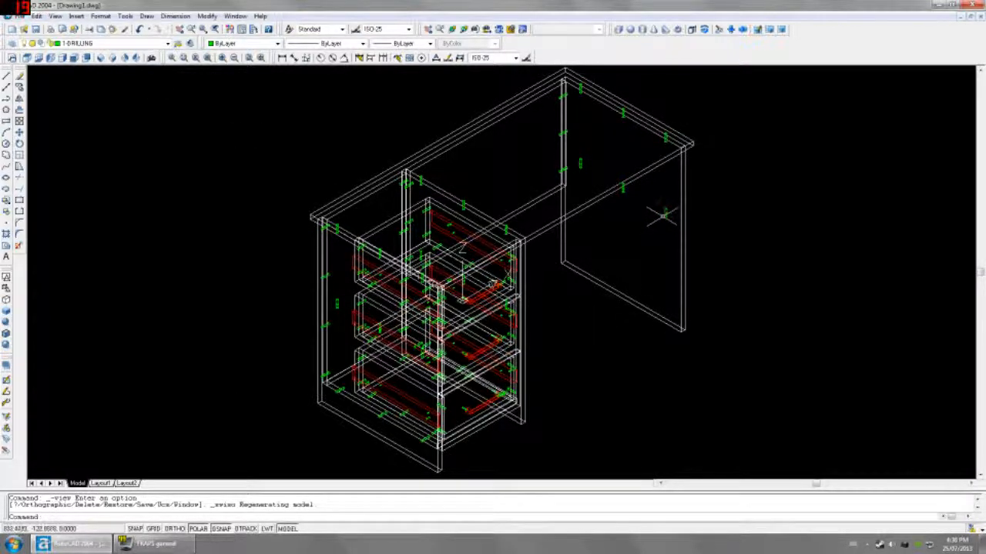
{"action": "scroll", "coordinate": [664, 212], "scroll_direction": "up", "scroll_amount": 5}
{"action": "scroll", "coordinate": [674, 203], "scroll_direction": "down", "scroll_amount": 3}
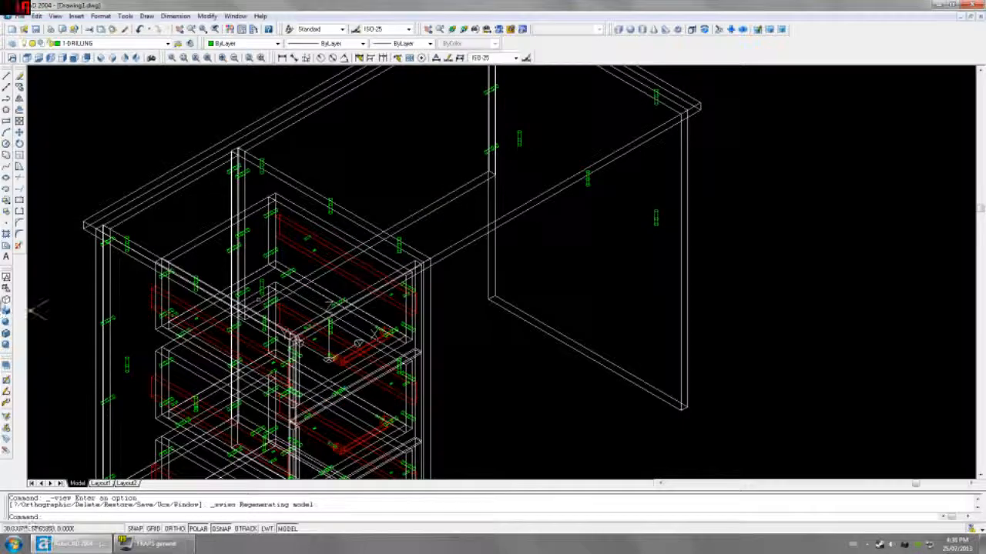
{"action": "left_click", "coordinate": [7, 298]}
{"action": "left_click", "coordinate": [6, 277]}
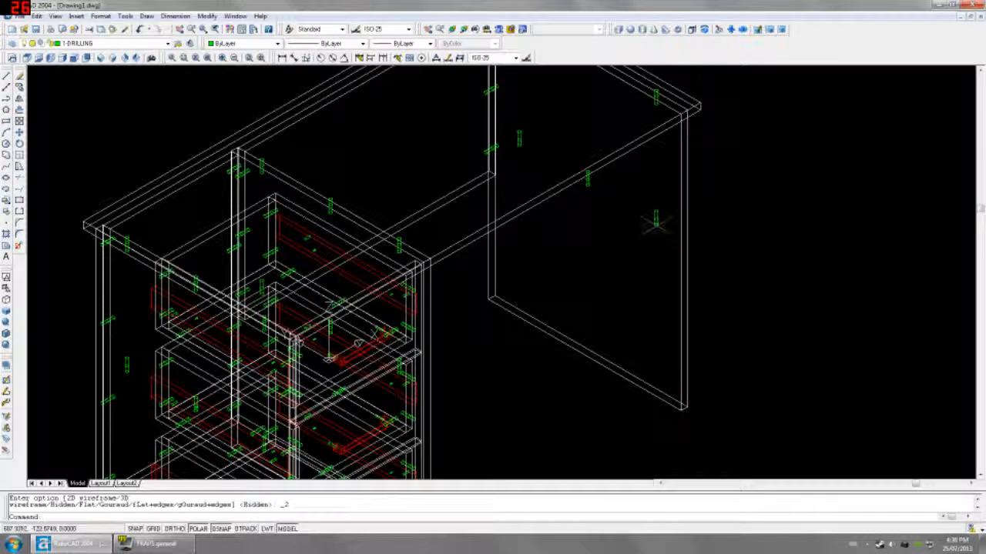
{"action": "left_click", "coordinate": [74, 58]}
{"action": "mouse_move", "coordinate": [797, 245]}
{"action": "middle_mouse_down"}
{"action": "mouse_move", "coordinate": [675, 247]}
{"action": "mouse_move", "coordinate": [663, 256]}
{"action": "middle_mouse_up"}
{"action": "left_click", "coordinate": [652, 233]}
{"action": "left_click", "coordinate": [680, 266]}
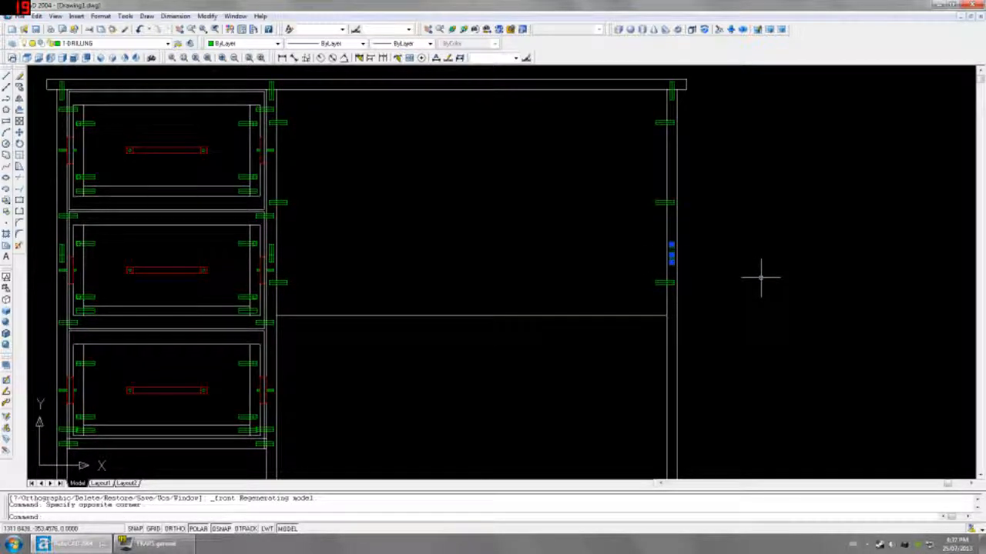
{"action": "key", "text": "Delete"}
Examine the desk in the southwest isometric view with hidden lines and in 2D wireframe, and check the cylinders in the front view
{"action": "left_click", "coordinate": [100, 58]}
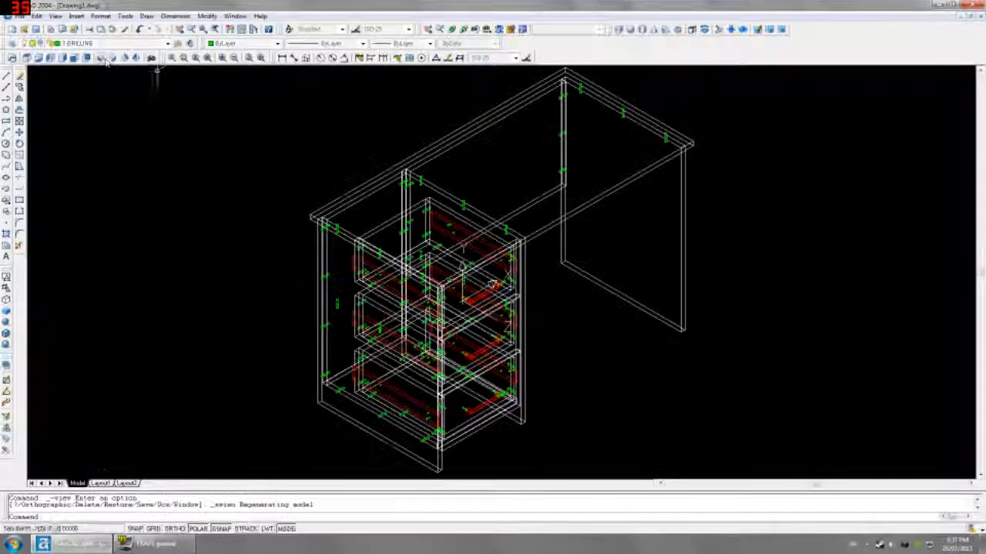
{"action": "left_click", "coordinate": [6, 299]}
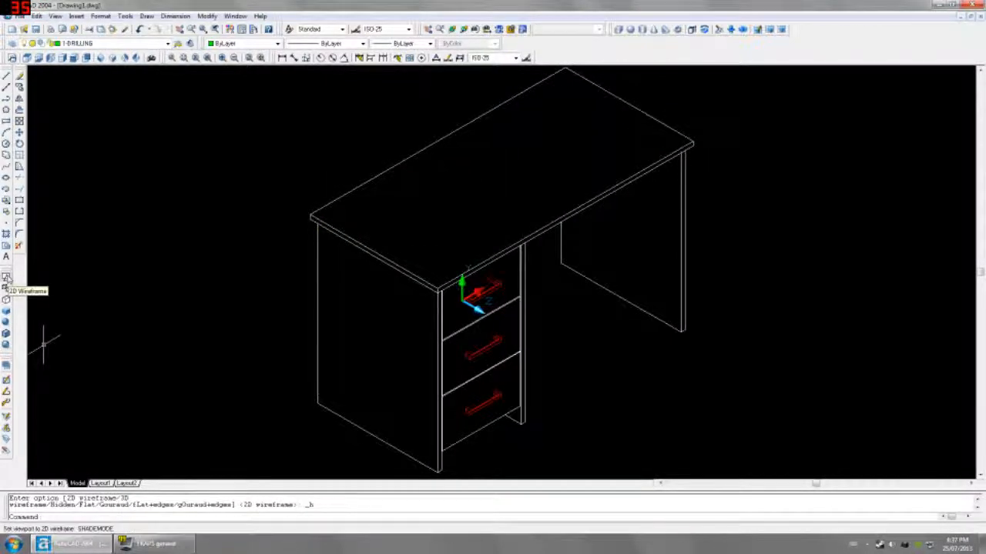
{"action": "left_click", "coordinate": [6, 276]}
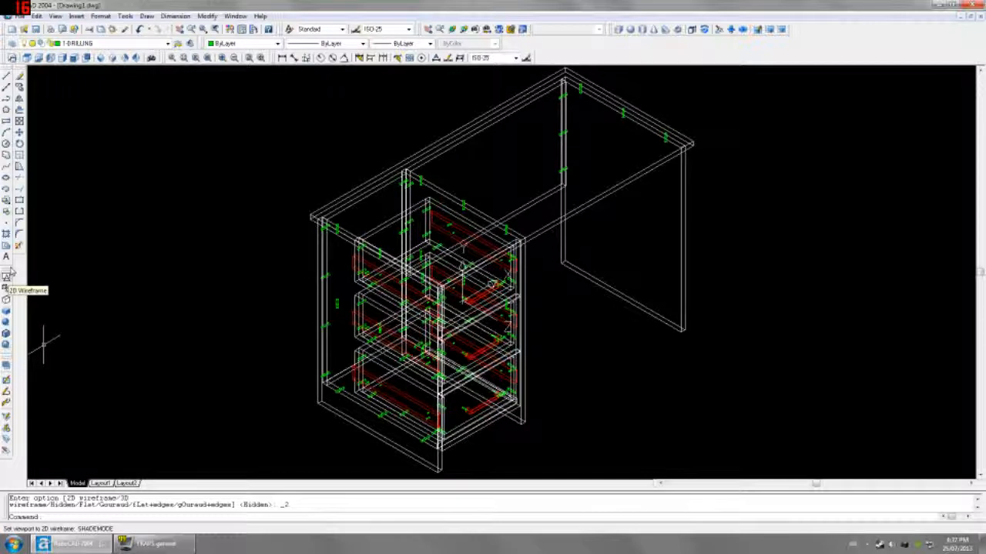
{"action": "left_click", "coordinate": [73, 59]}
{"action": "left_click", "coordinate": [87, 58]}
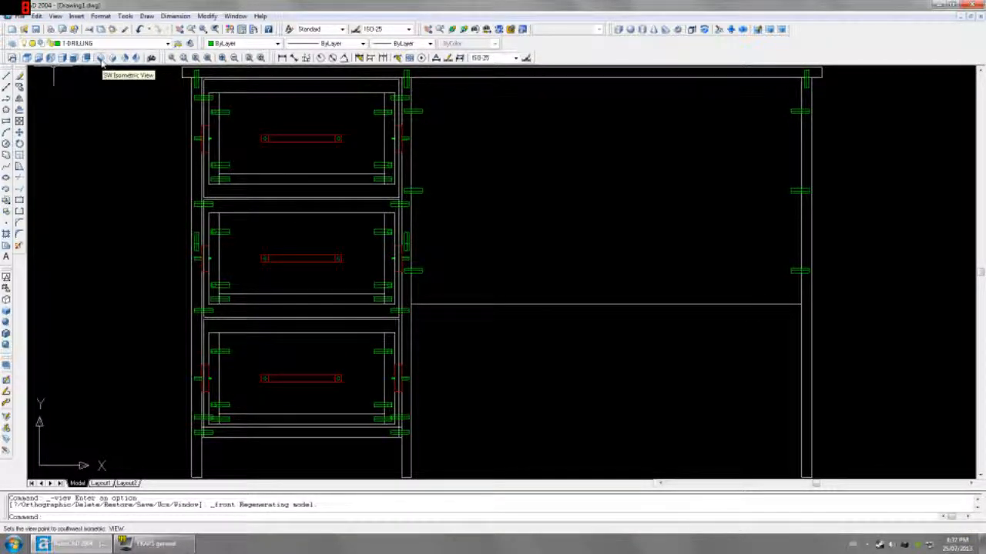
{"action": "left_click", "coordinate": [100, 59]}
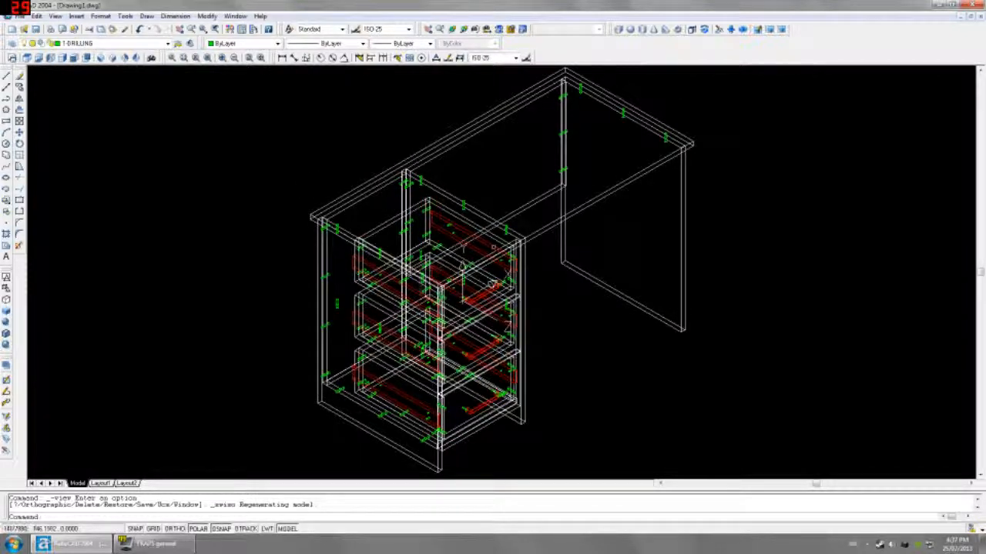